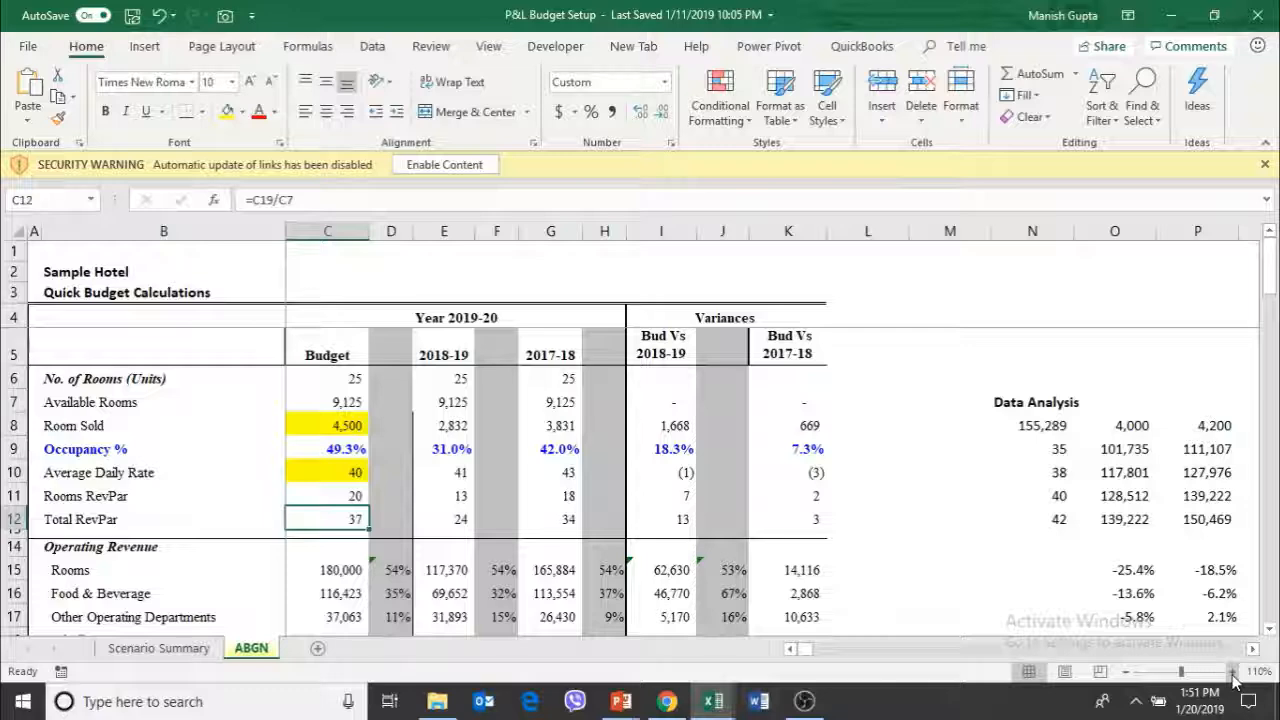
Examine the highlighted Room Sold and Average Daily Rate inputs in the Budget column at 130% zoom
click(1233, 672)
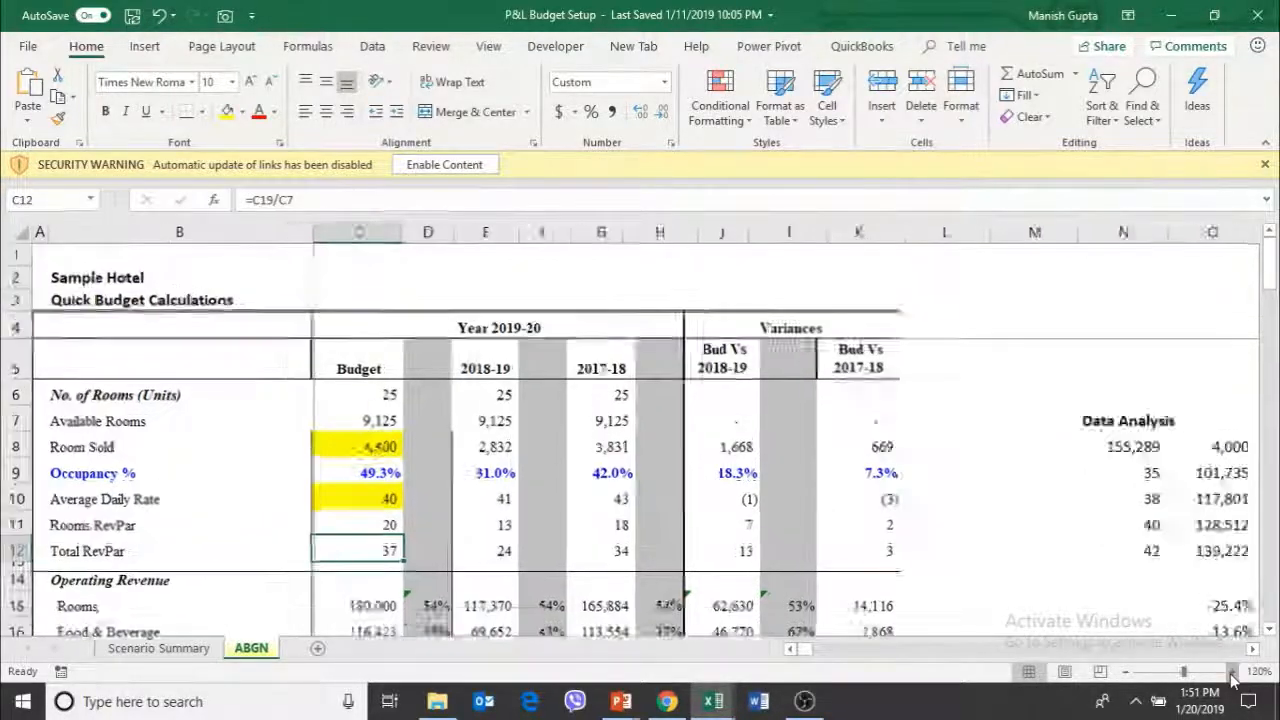
click(1233, 672)
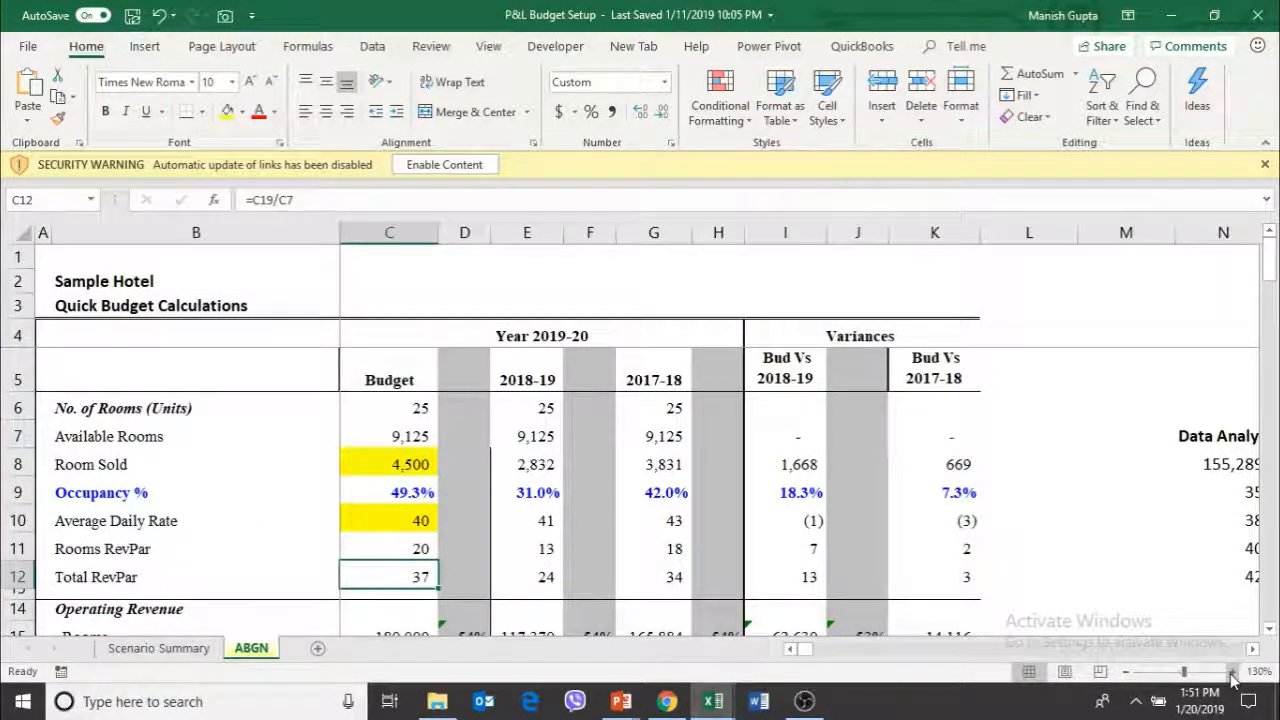
key(Left)
key(Up)
key(Up)
key(Up)
key(Up)
key(Up)
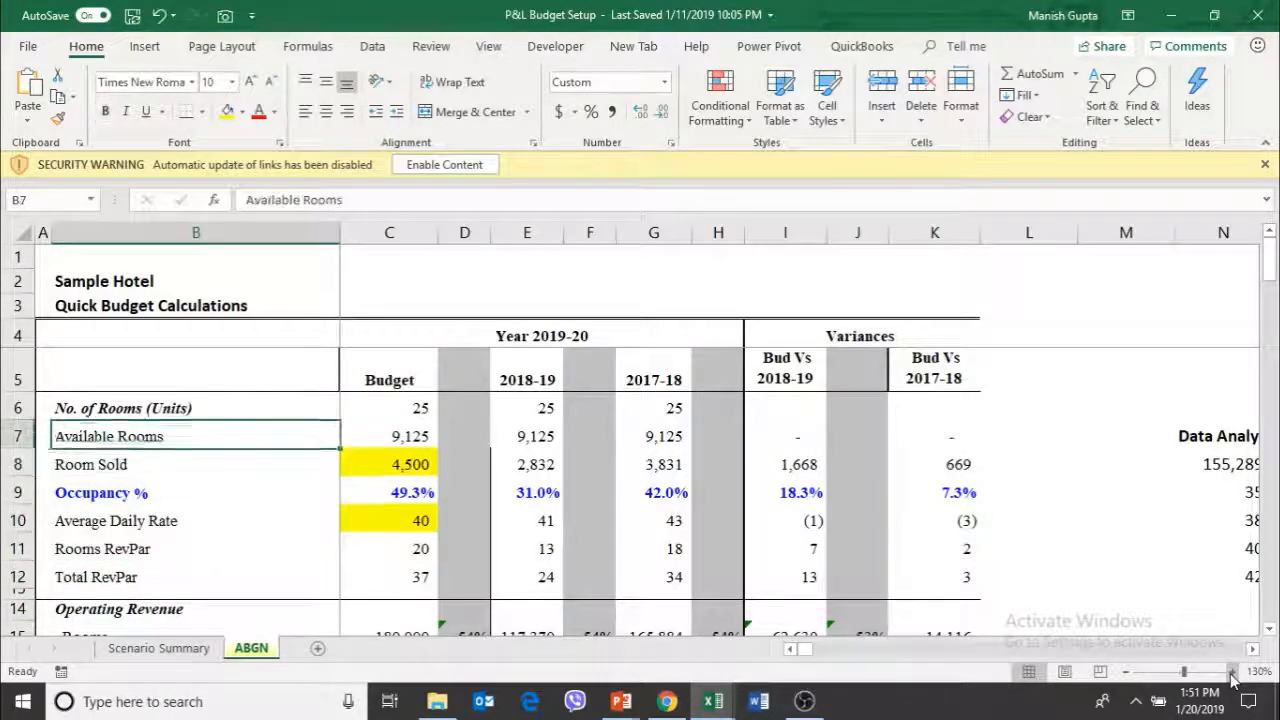
key(Right)
key(Down)
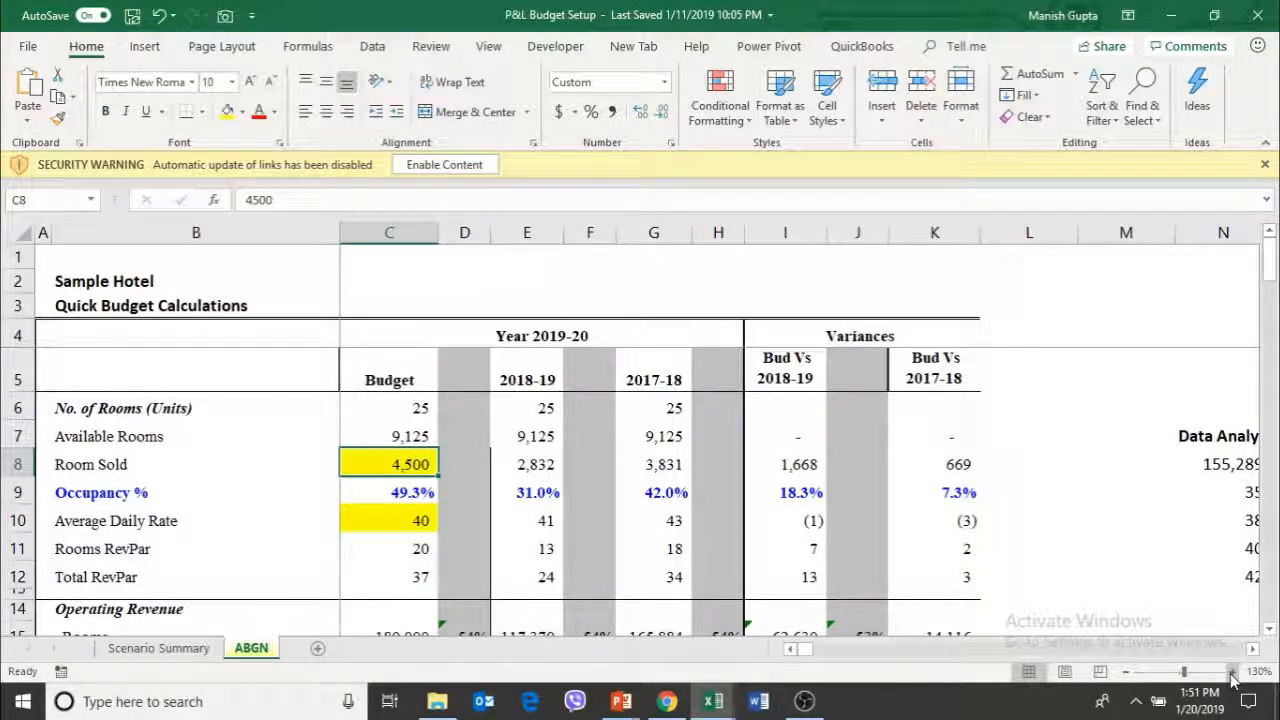
key(Down)
key(Down)
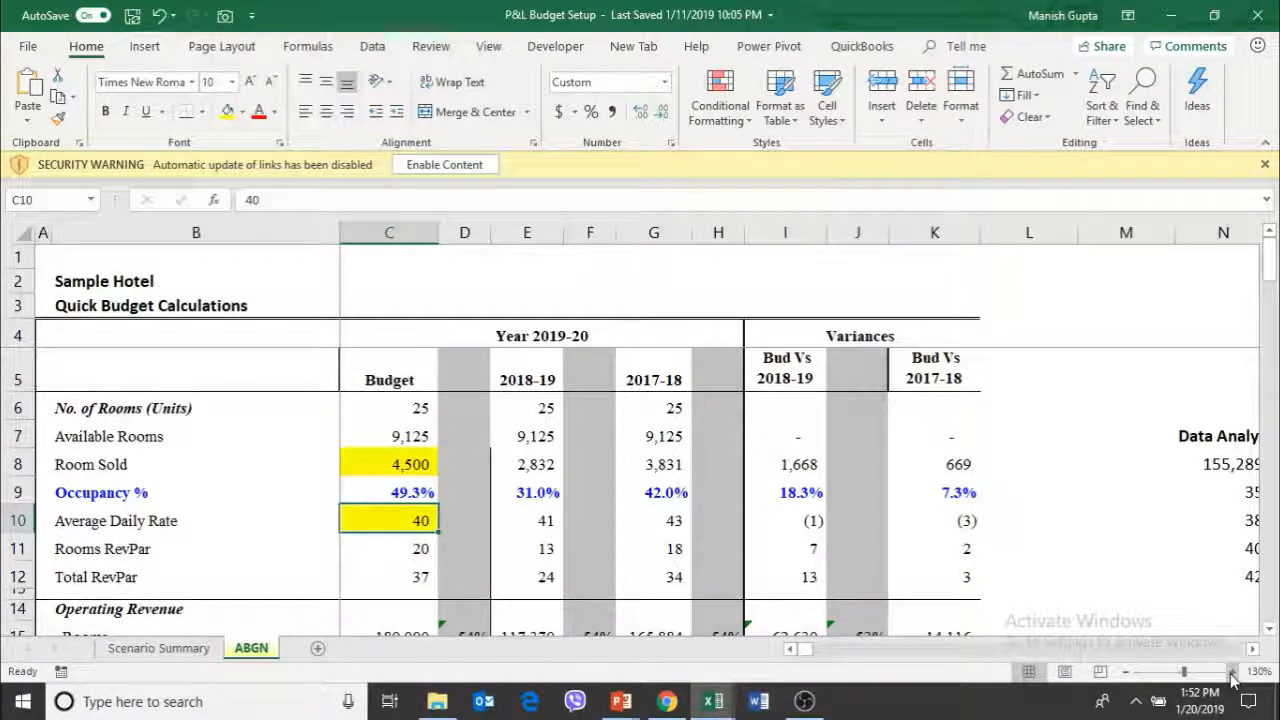
Look over the Total Operating Revenue row and the 2018-19 room statistics
key(Down)
key(Down)
key(Down)
key(Down)
key(Down)
key(Down)
key(Down)
key(Down)
key(Right)
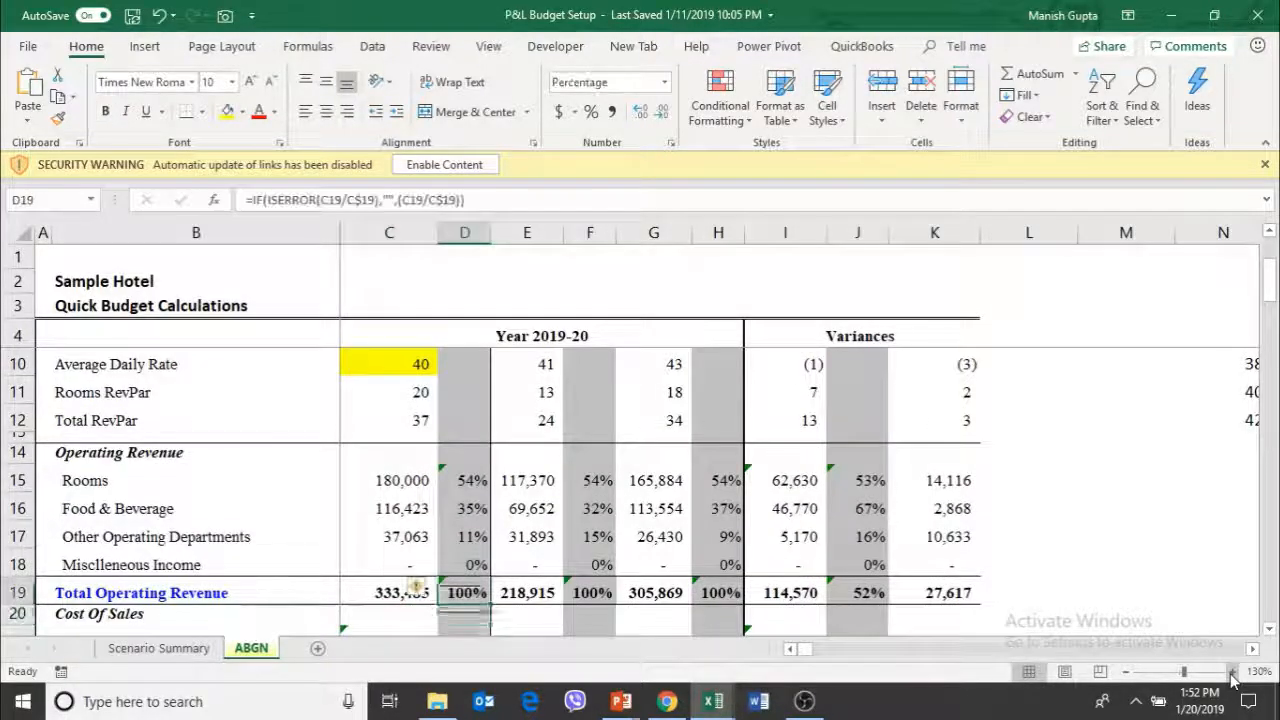
key(Up)
key(Up)
key(Up)
key(Up)
key(Up)
key(Up)
key(Up)
key(Up)
key(Up)
key(Up)
key(Up)
key(Up)
key(Up)
key(Up)
key(Up)
key(Up)
key(Up)
key(Right)
key(Down)
key(Down)
key(Down)
key(Down)
key(Down)
key(Down)
key(Down)
key(Down)
key(Down)
key(Down)
key(Down)
key(Down)
key(Down)
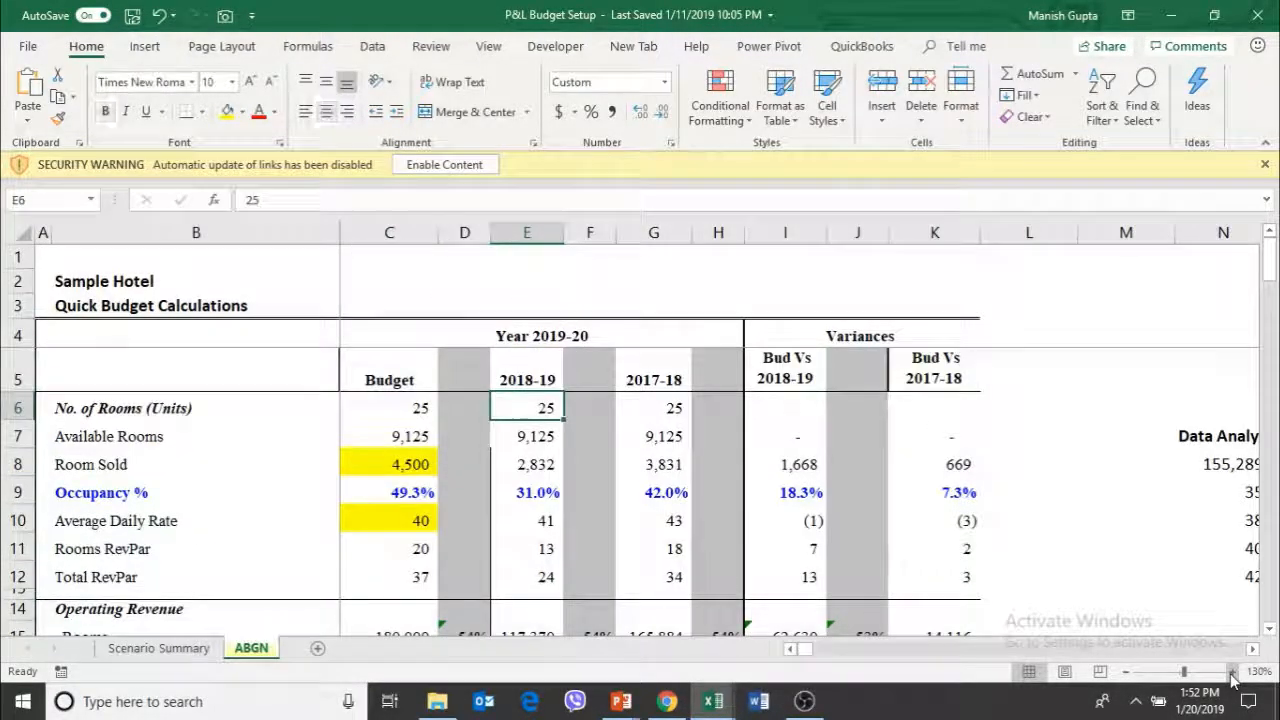
Examine the Operating Revenue lines, their percentage shares for Budget and 2018-19, and the budgeted Rooms revenue formula
key(Down)
key(Down)
key(Down)
key(Left)
key(Down)
key(Down)
key(Up)
key(Up)
key(Up)
key(Up)
key(Up)
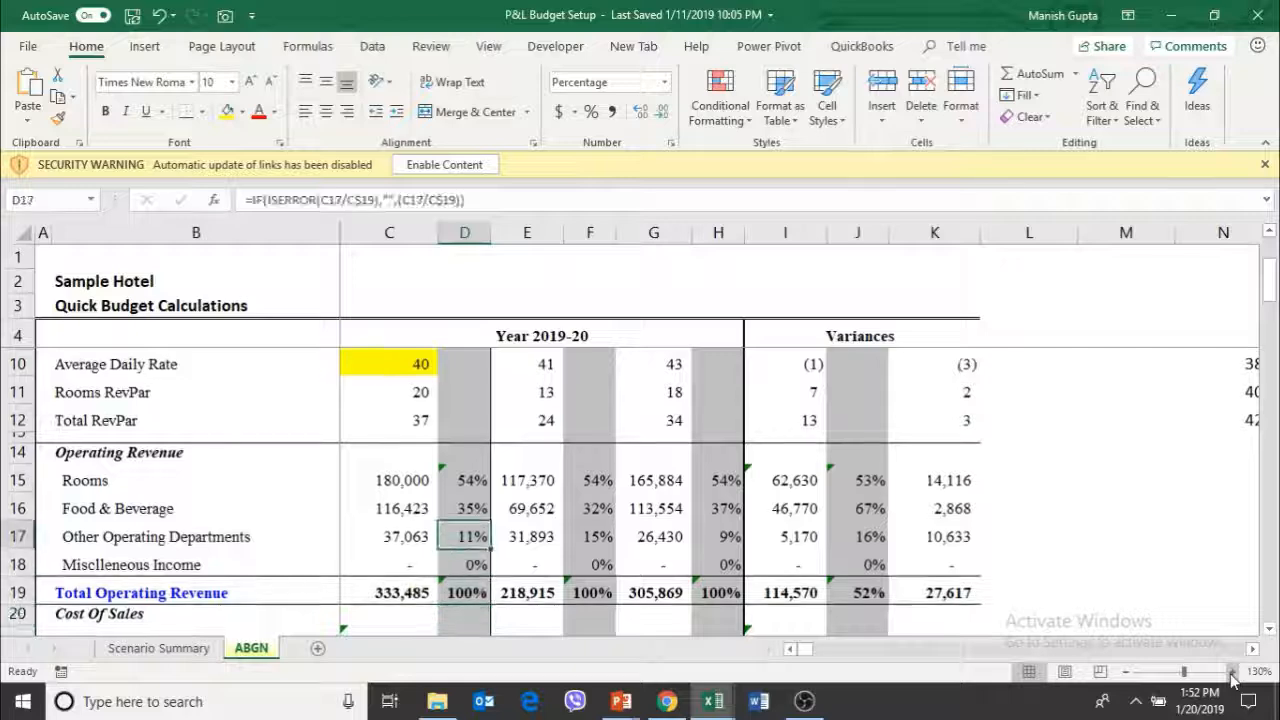
key(Left)
key(Right)
key(Right)
key(Right)
key(Right)
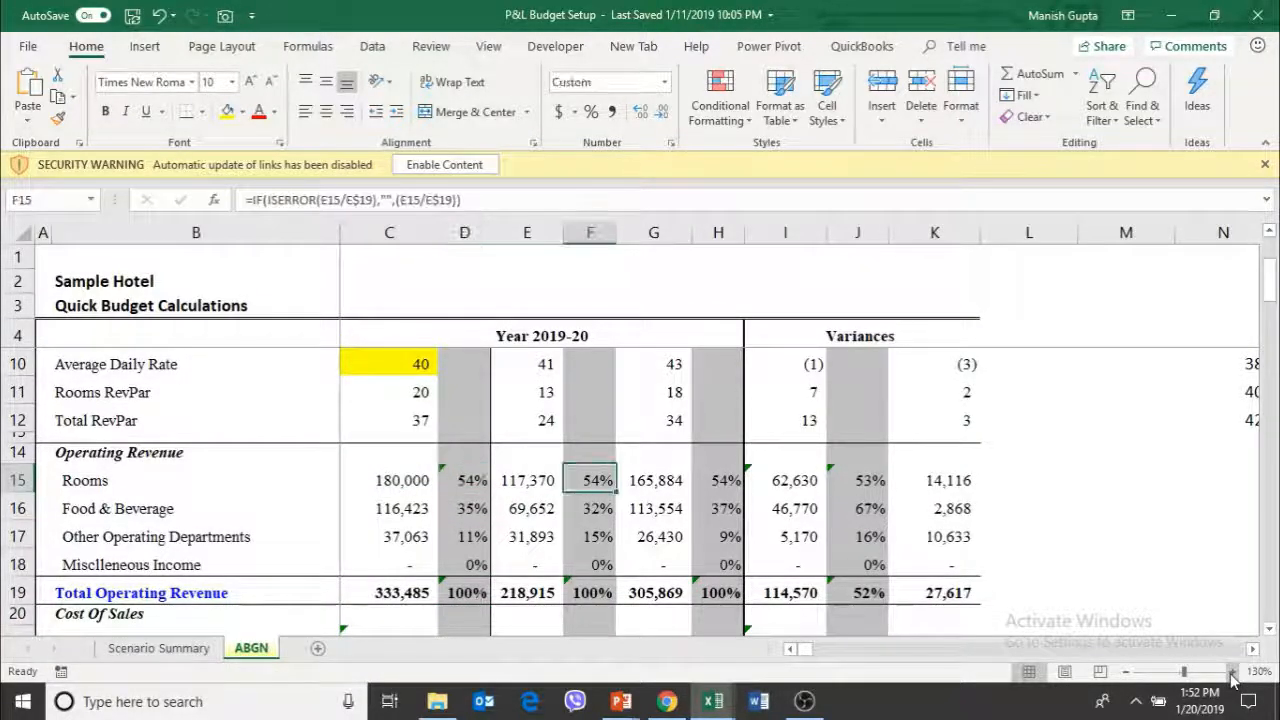
key(Left)
key(Left)
key(Left)
key(Left)
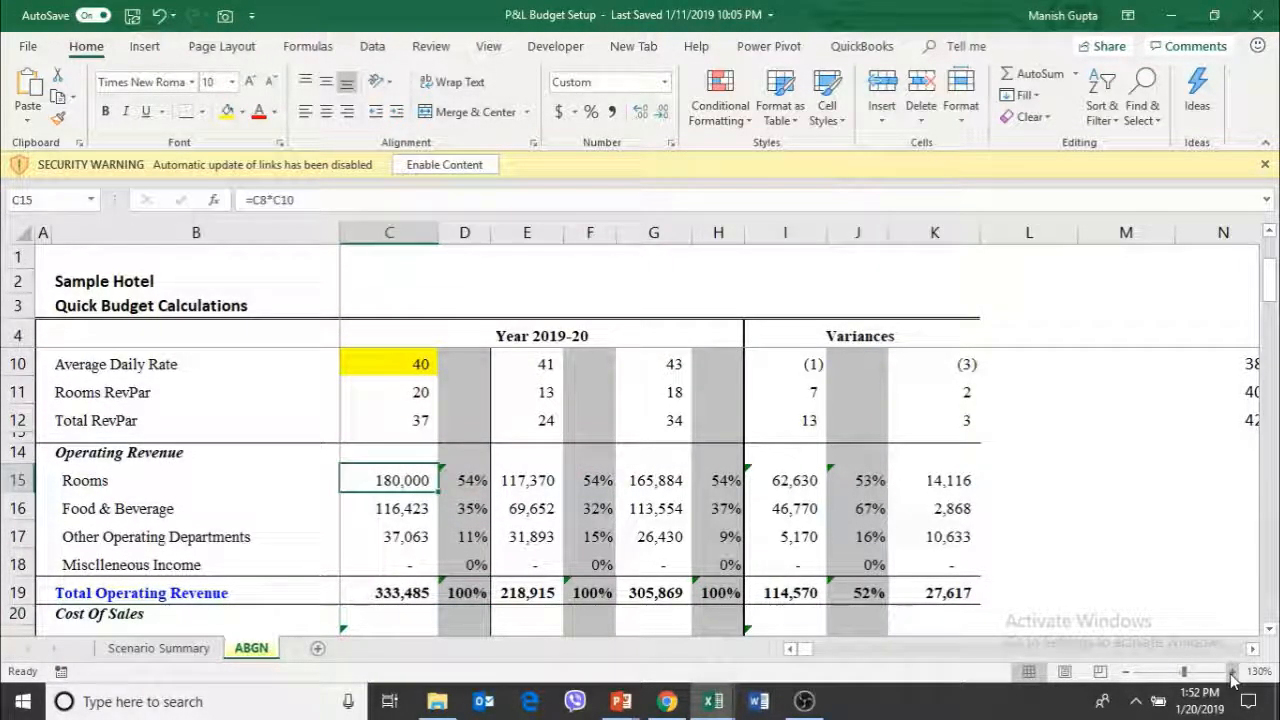
Review the room statistics from No. of Rooms to Total RevPar in the Budget and 2018-19 columns, returning to budgeted Room Sold
key(Up)
key(Up)
key(Up)
key(Up)
key(Up)
key(Up)
key(Down)
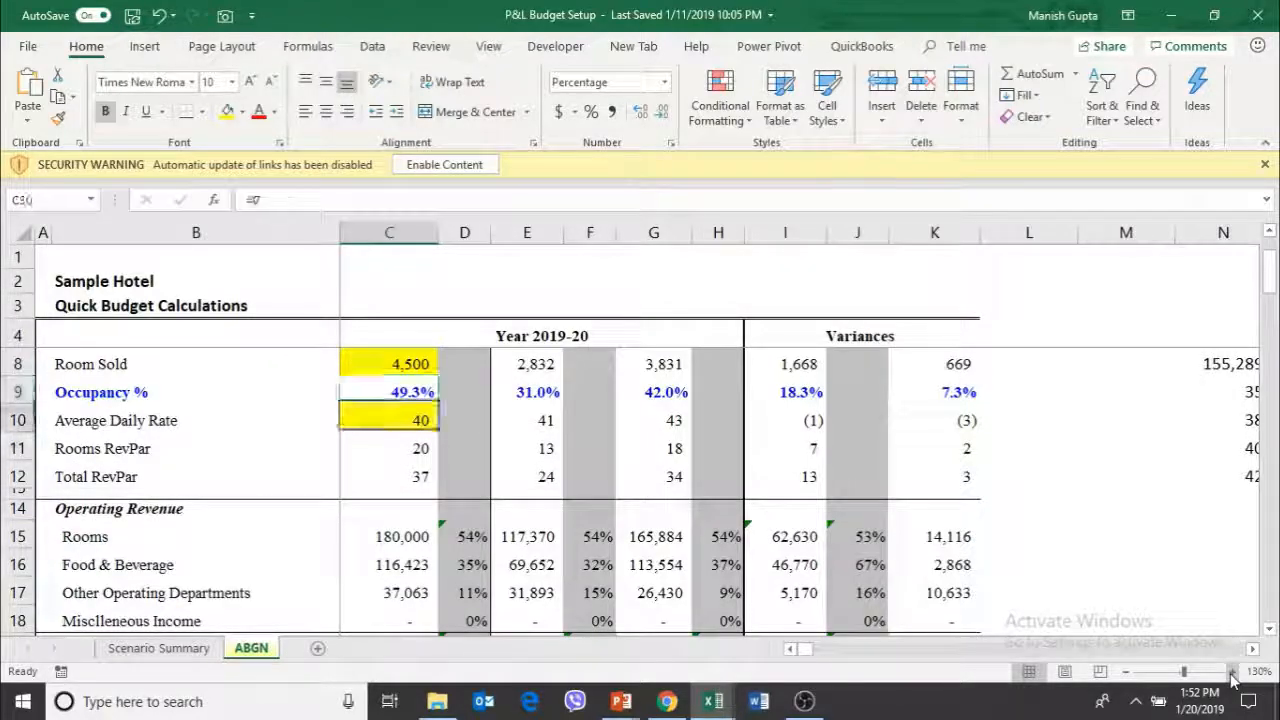
key(Right)
key(Right)
key(Up)
key(Up)
key(Up)
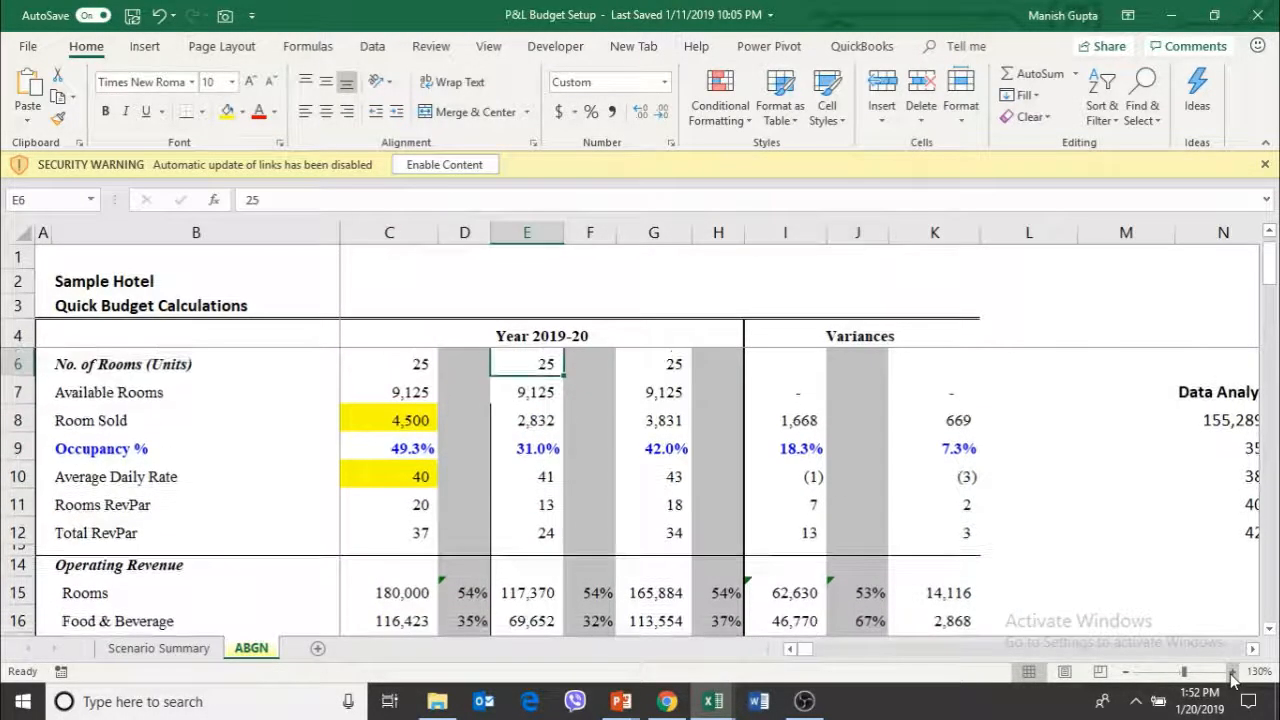
key(Down)
key(Down)
key(Down)
key(Down)
key(Down)
key(Down)
key(Left)
key(Left)
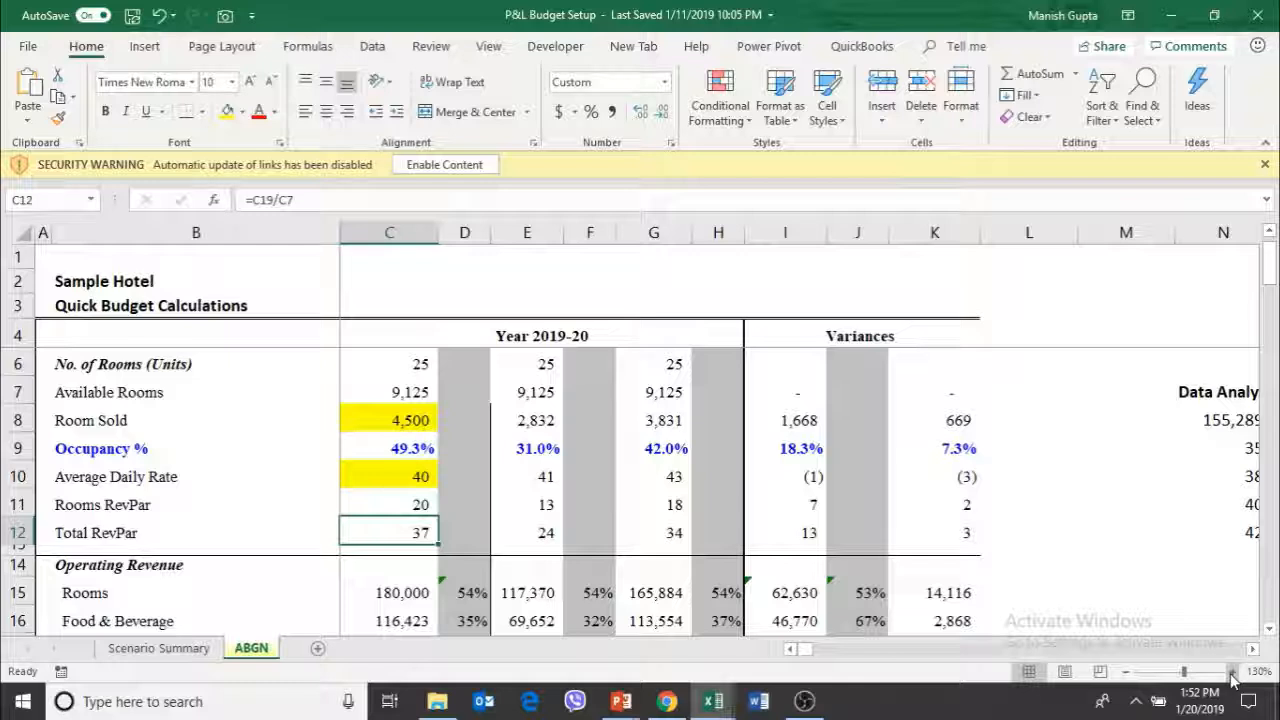
key(Up)
key(Up)
key(Up)
key(Up)
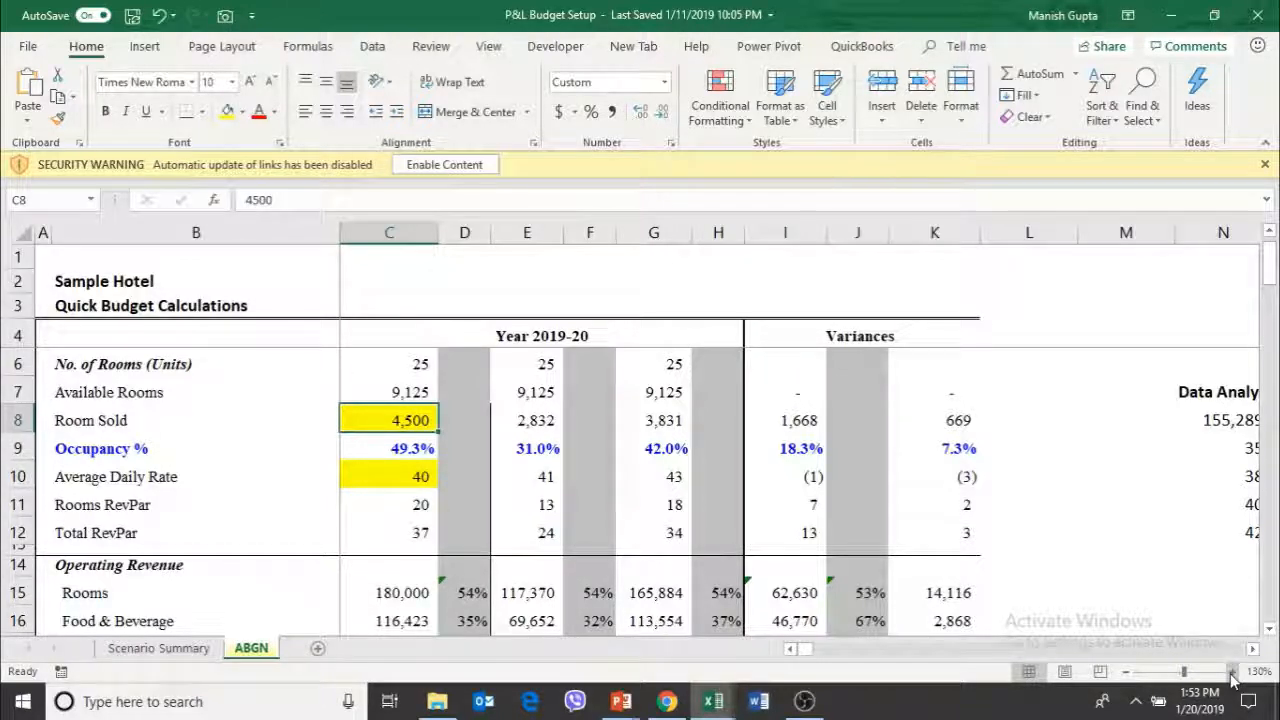
Check the formulas behind Available Rooms and Occupancy % in the Budget column
key(Up)
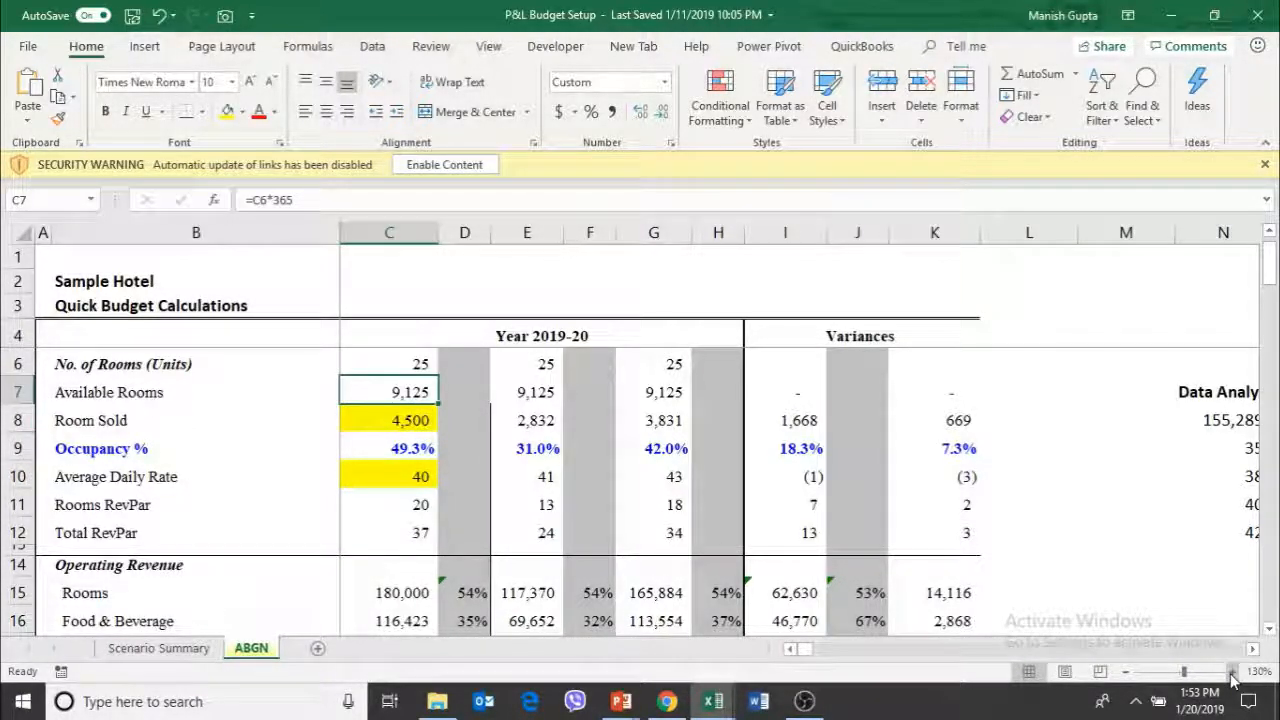
key(Down)
key(Down)
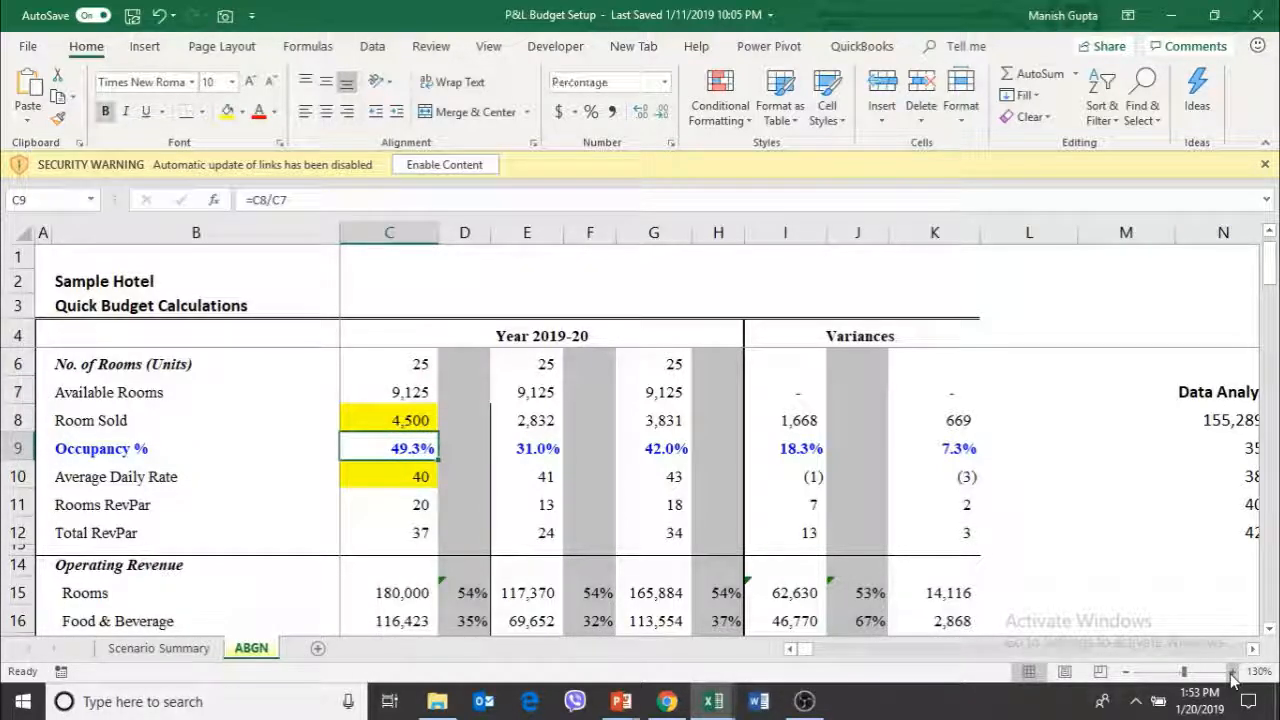
key(Up)
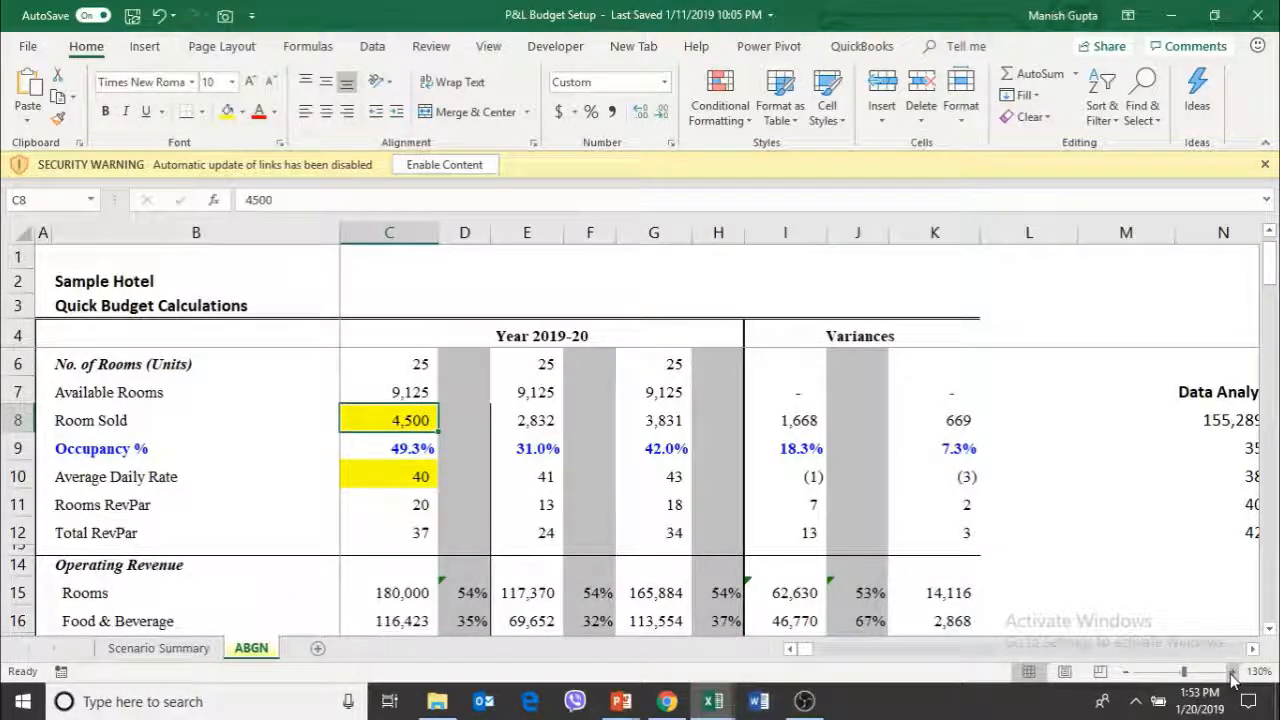
key(Up)
key(Down)
key(Down)
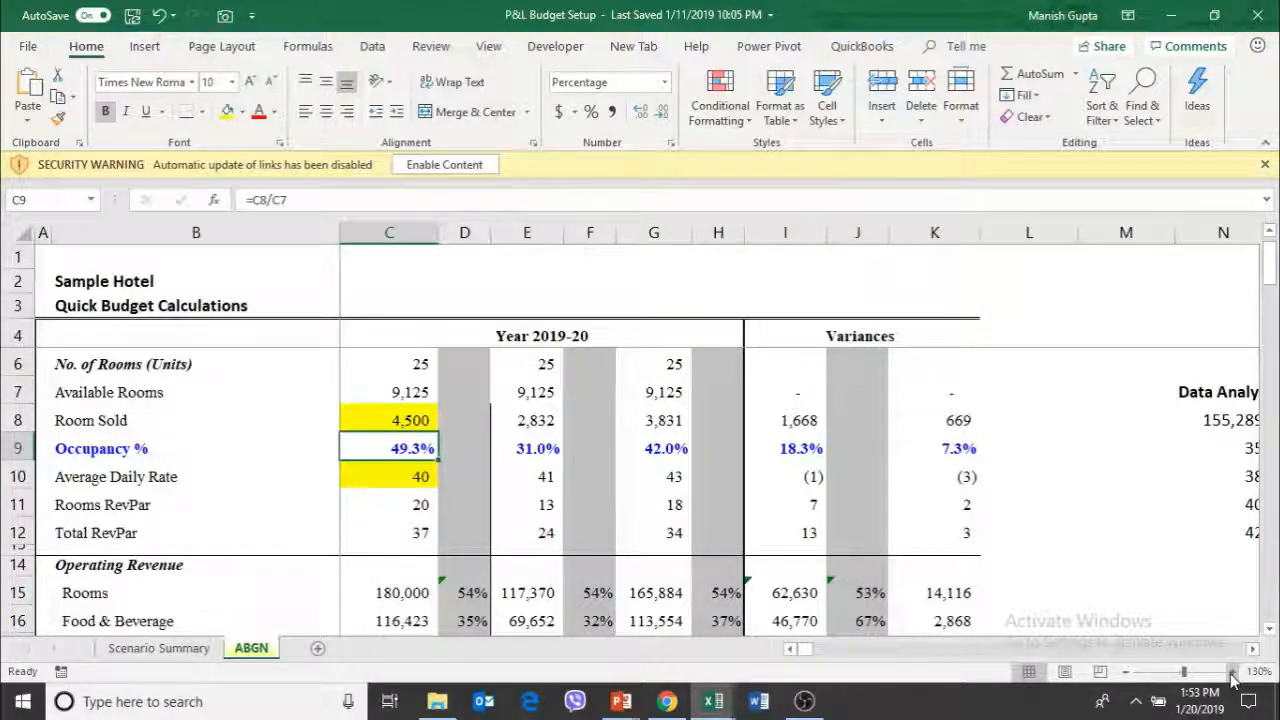
Inspect the Room Sold figures for 2017-18 and 2018-19 as a comparison for the budget
key(Right)
key(Right)
key(Up)
key(Right)
key(Right)
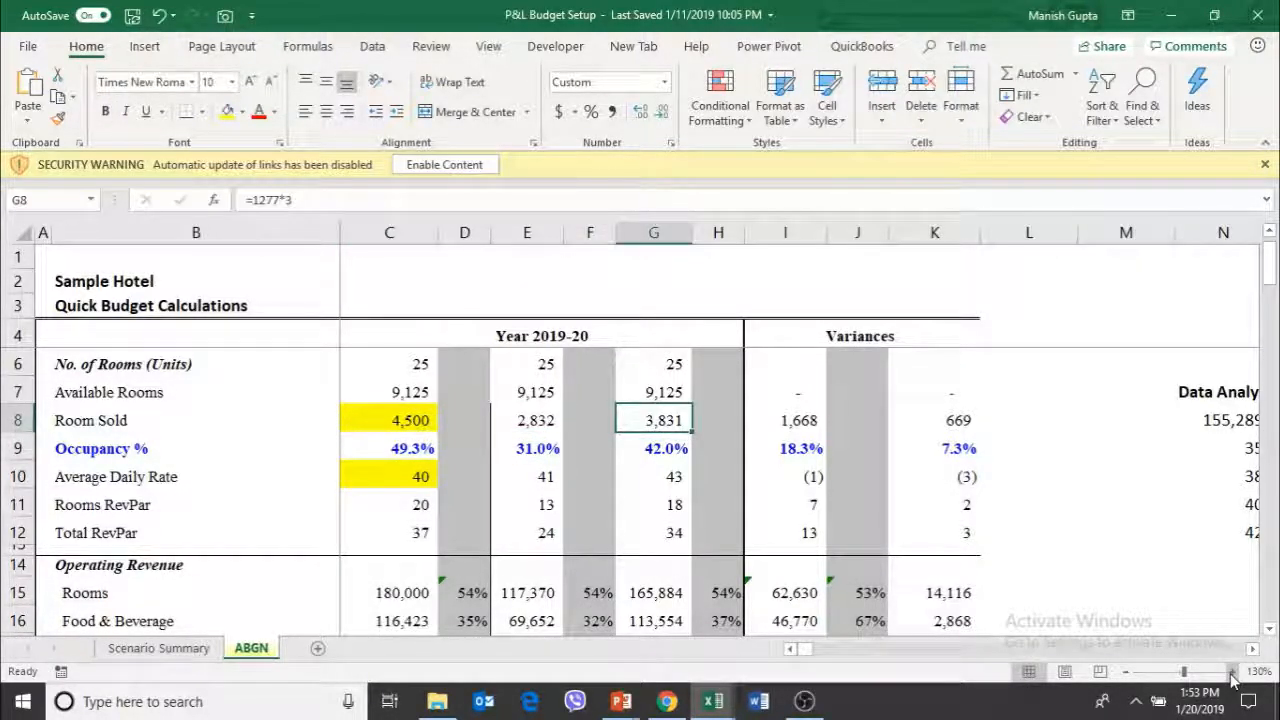
key(Left)
key(Left)
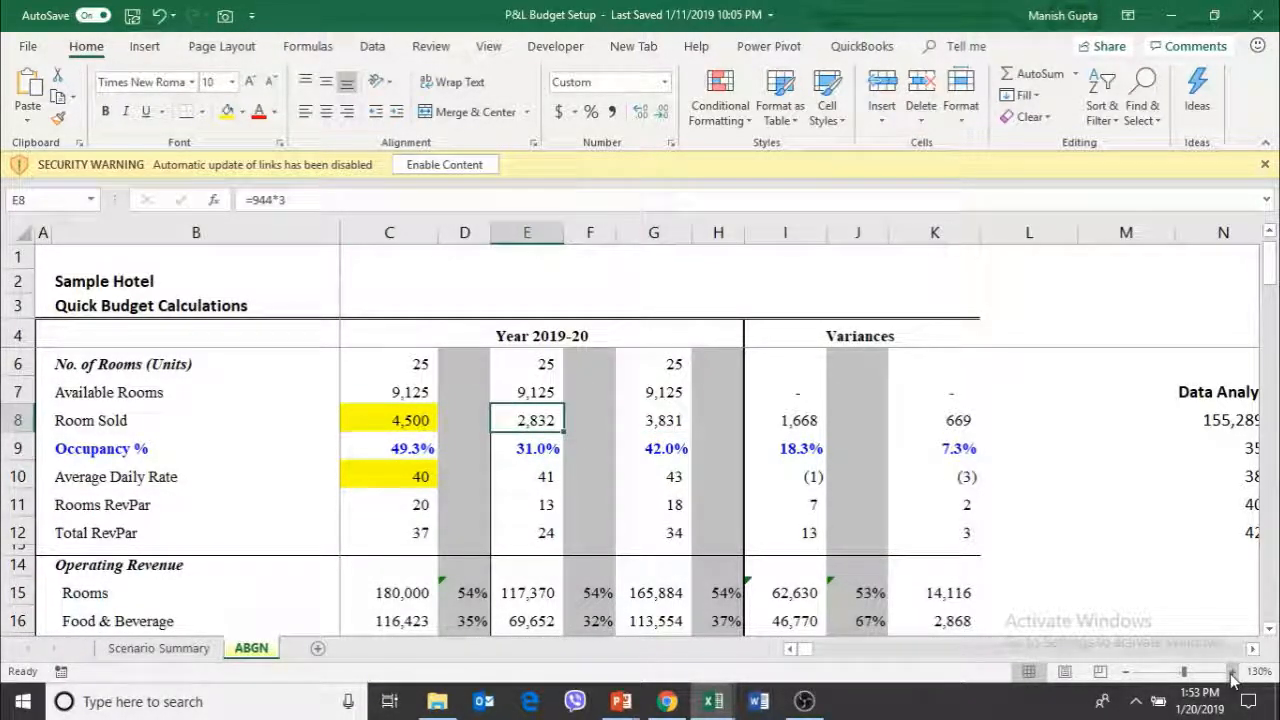
key(Down)
key(Left)
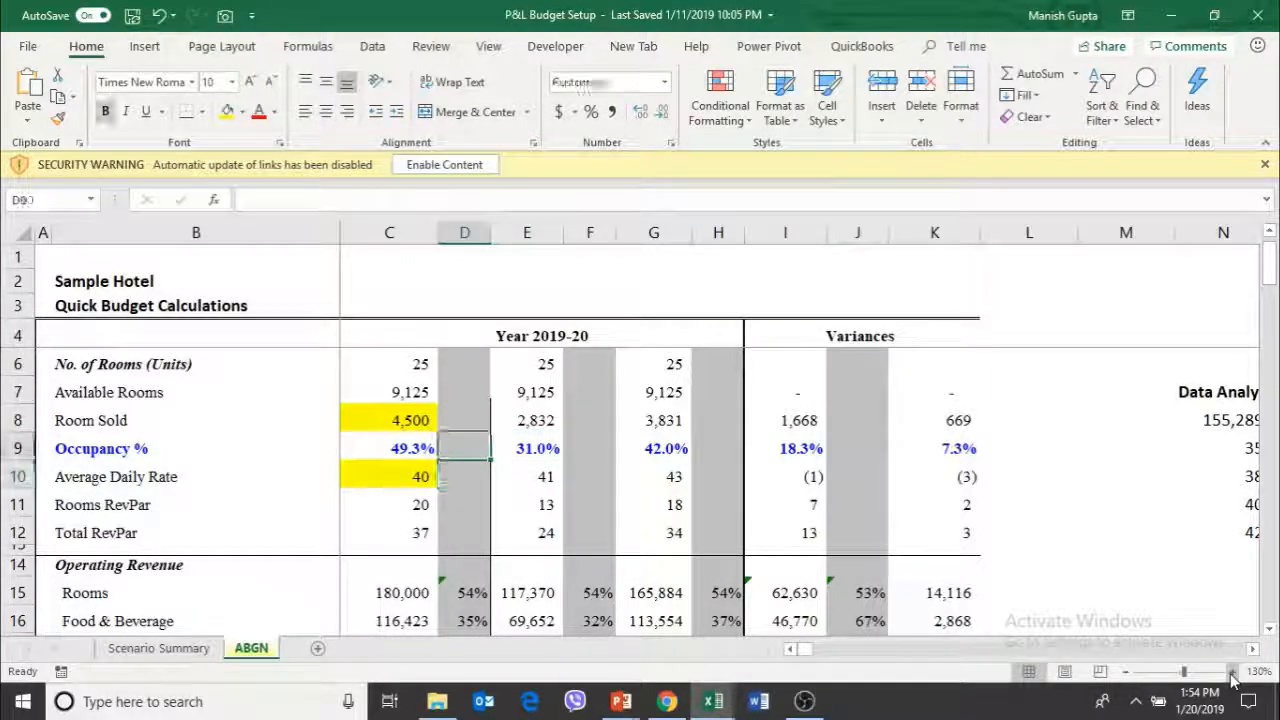
Compare the budgeted Average Daily Rate with 2018-19 and revisit the two highlighted budget inputs
key(Up)
key(Left)
key(Down)
key(Down)
key(Down)
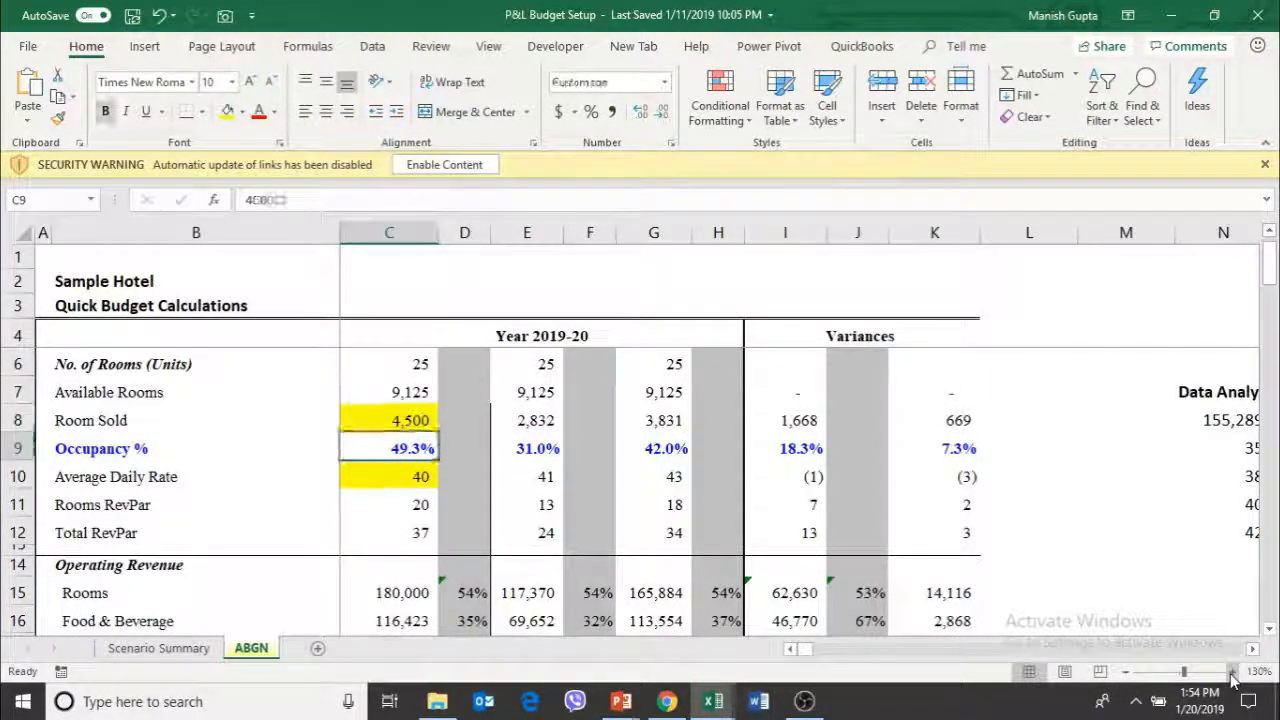
key(Up)
key(Right)
key(Right)
key(Right)
key(Left)
key(Left)
key(Left)
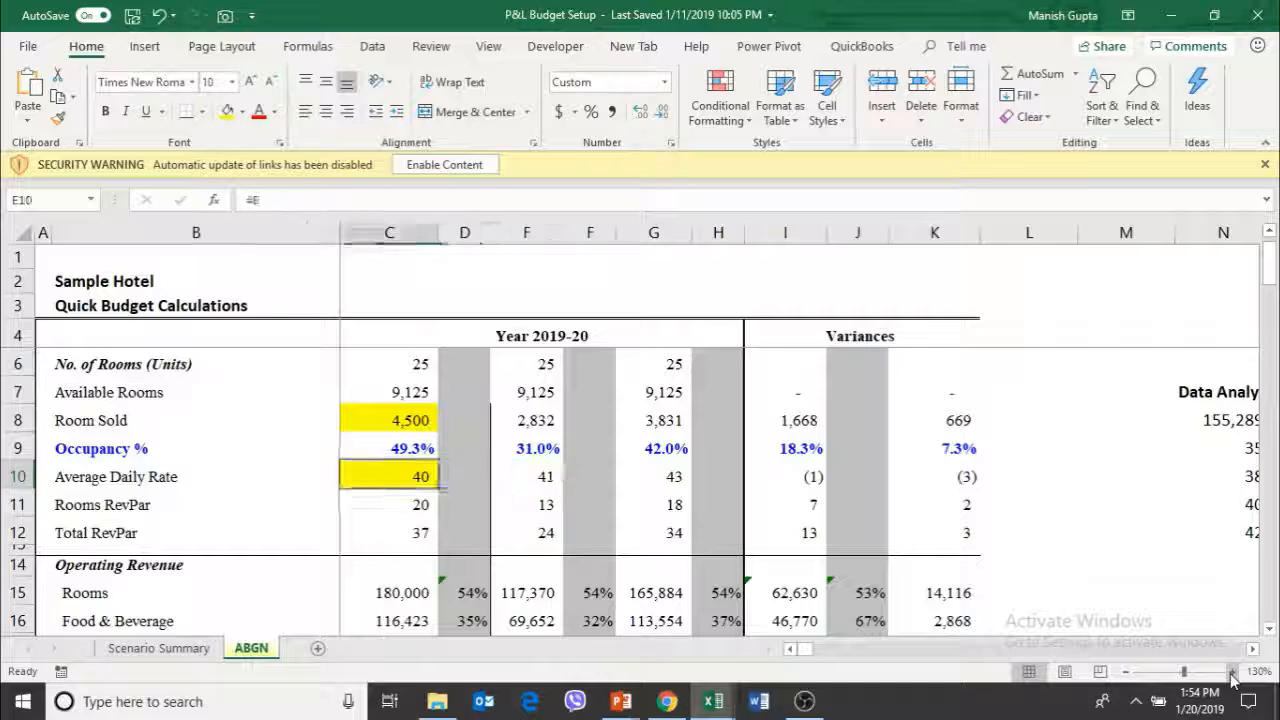
key(Up)
key(Up)
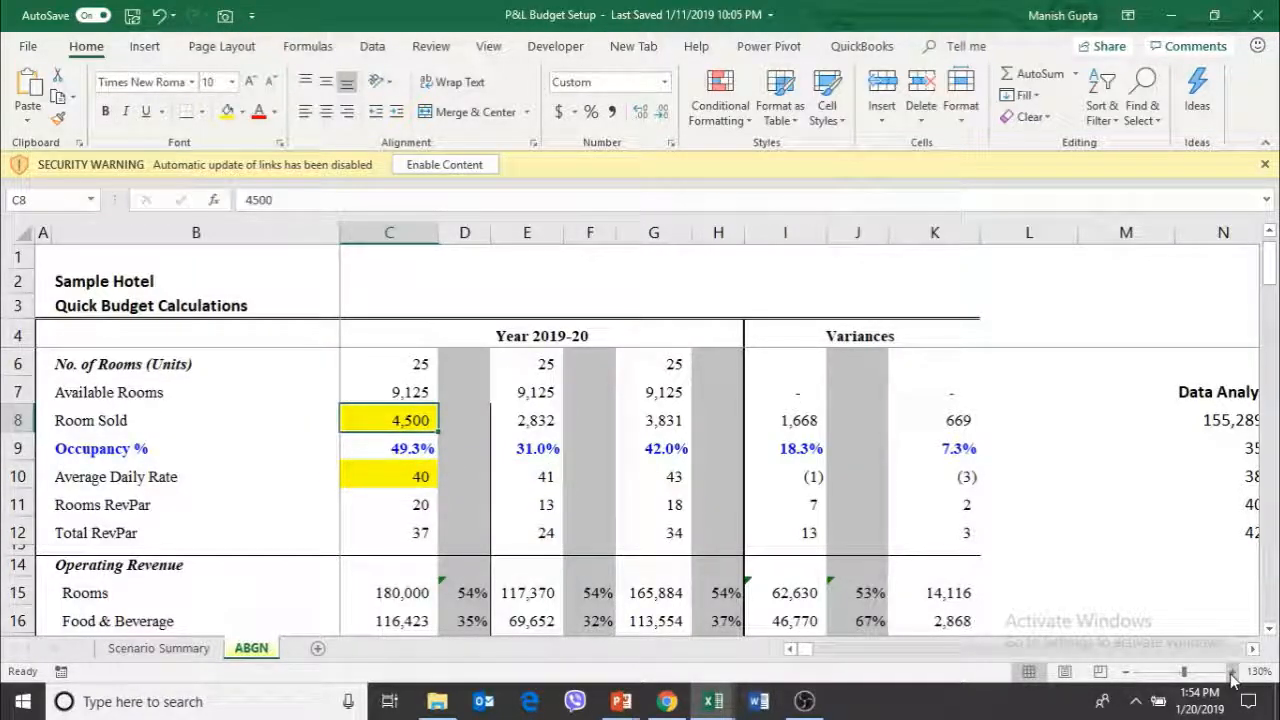
key(Down)
key(Down)
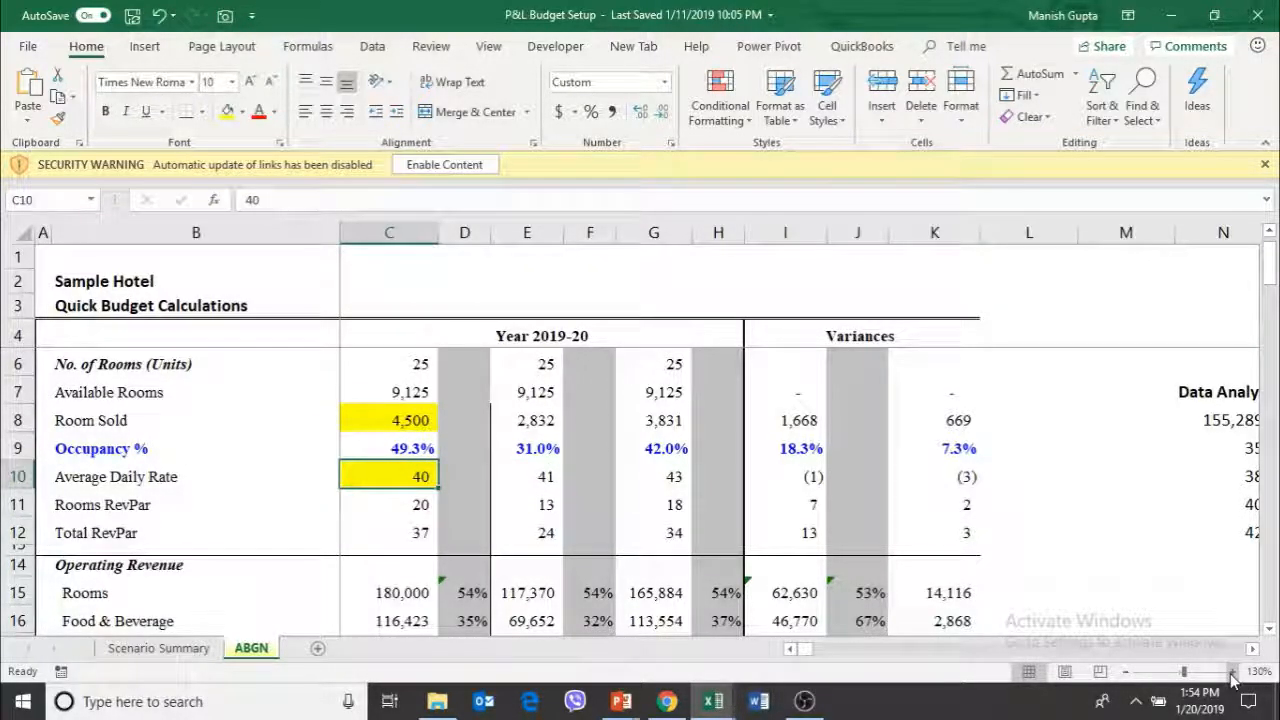
Inspect the budget formulas for Rooms revenue in C15 and Food & Beverage revenue in C16 without changing them
key(Down)
key(Down)
key(Down)
key(Down)
key(Down)
key(Down)
key(Down)
key(Down)
key(Down)
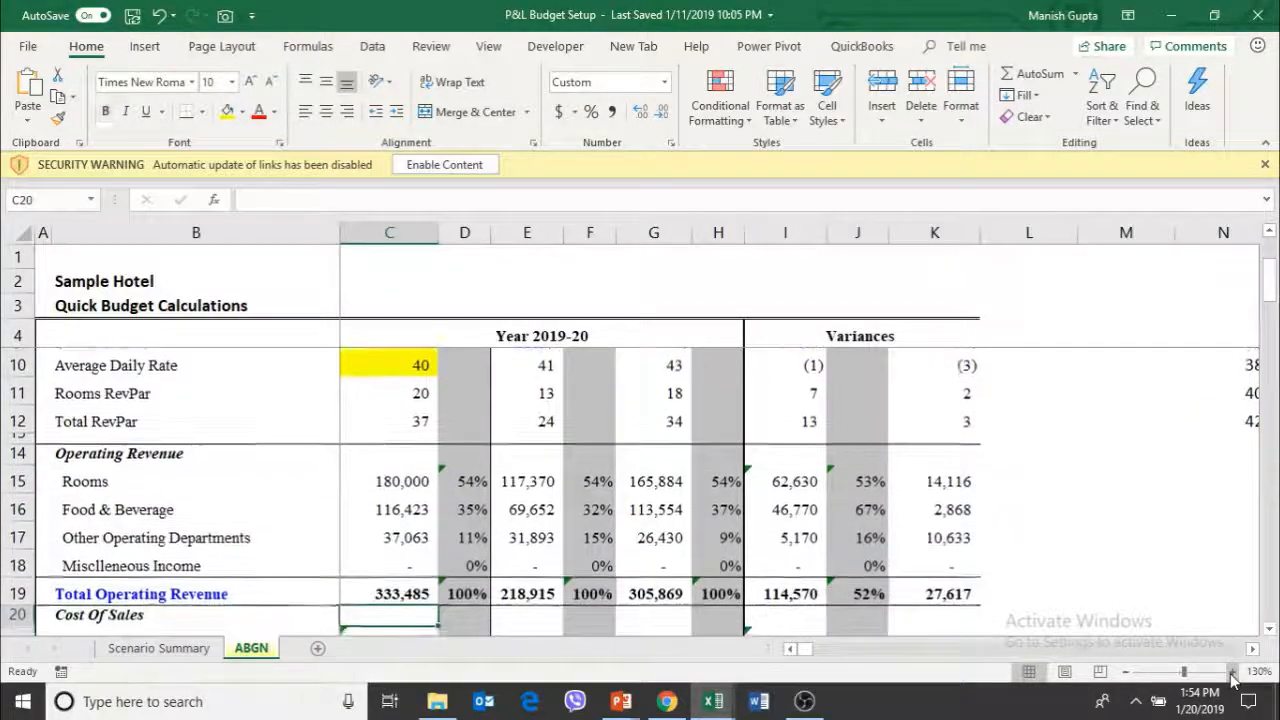
key(Up)
key(Up)
key(Up)
key(Up)
key(Up)
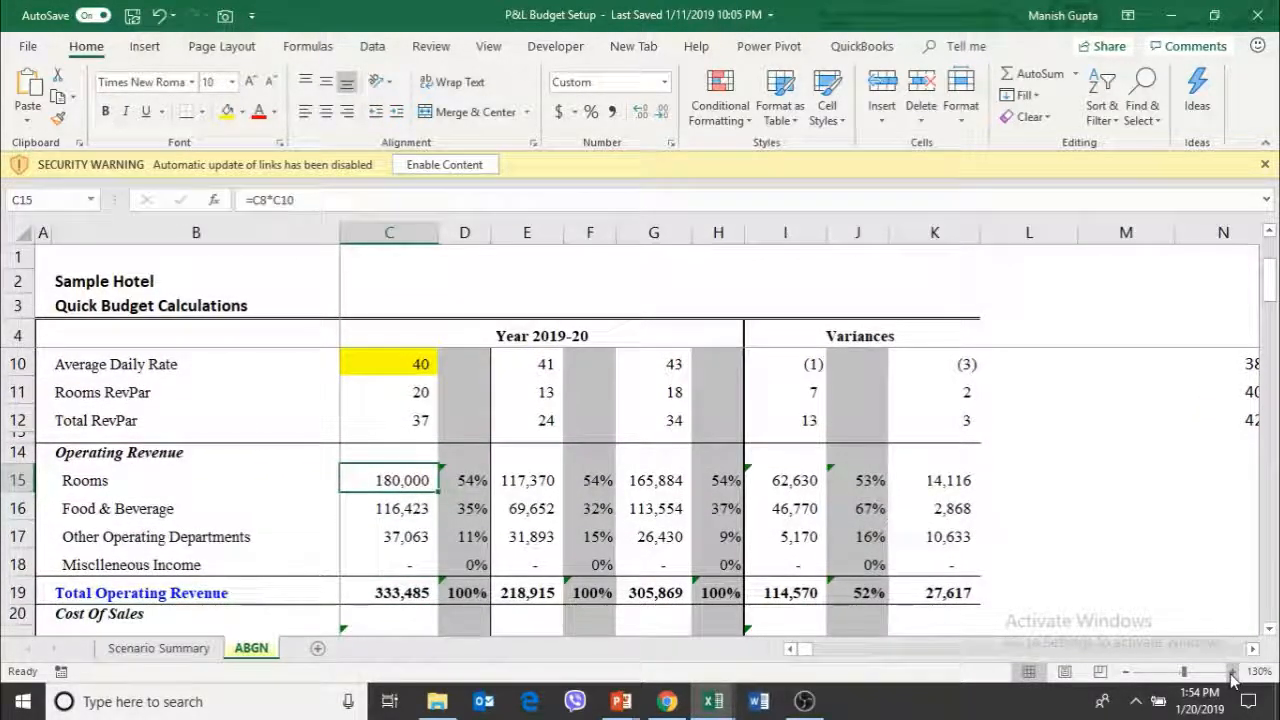
key(Down)
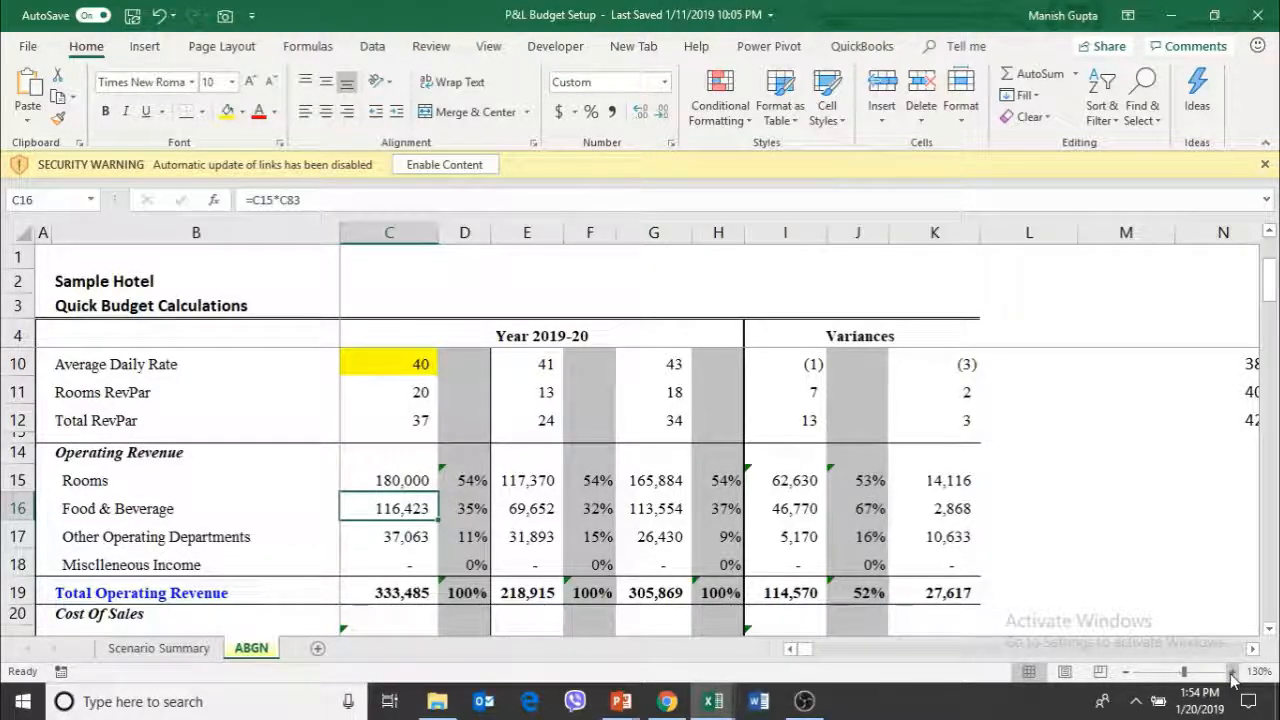
key(F2)
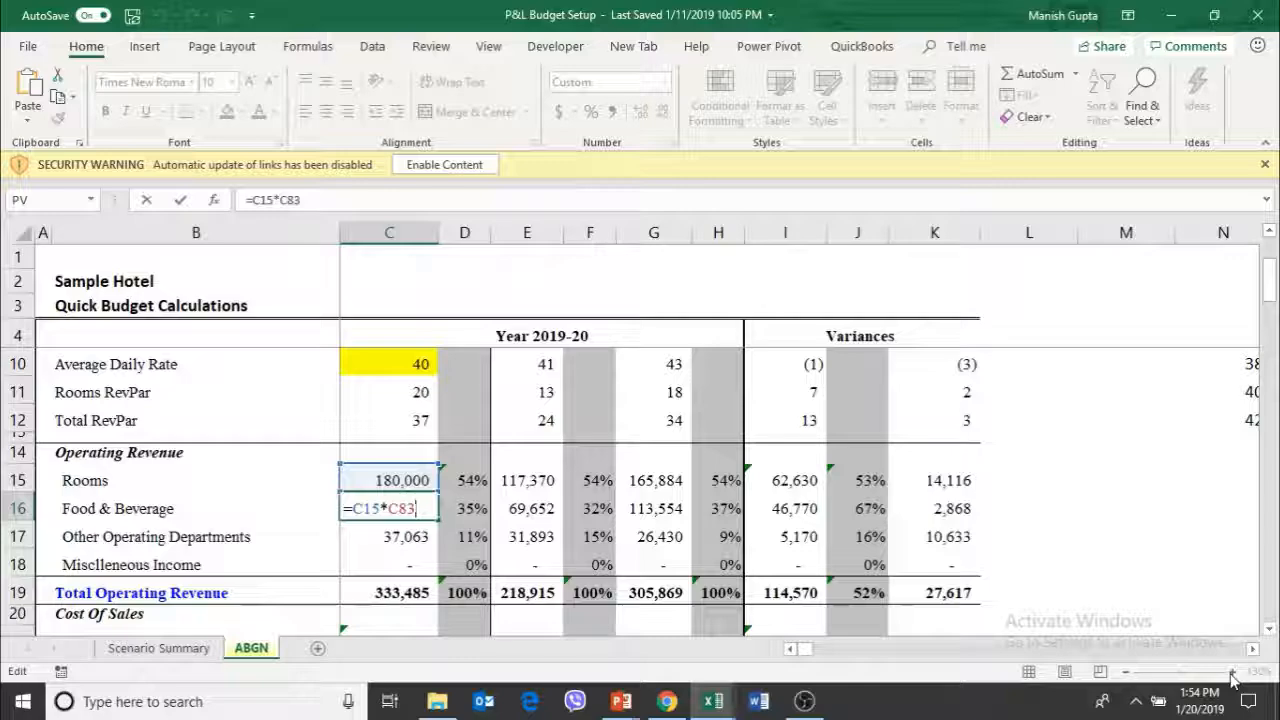
key(Escape)
Find the supporting ratio table below the Total Labour Cost rows that the Food & Beverage revenue formula refers to
key(Down)
key(Down)
key(Down)
key(Down)
key(Down)
key(Down)
key(Down)
key(Down)
key(Down)
key(Down)
key(Down)
key(Down)
key(Down)
key(Down)
key(Down)
key(Down)
key(Down)
key(Down)
key(Down)
key(Down)
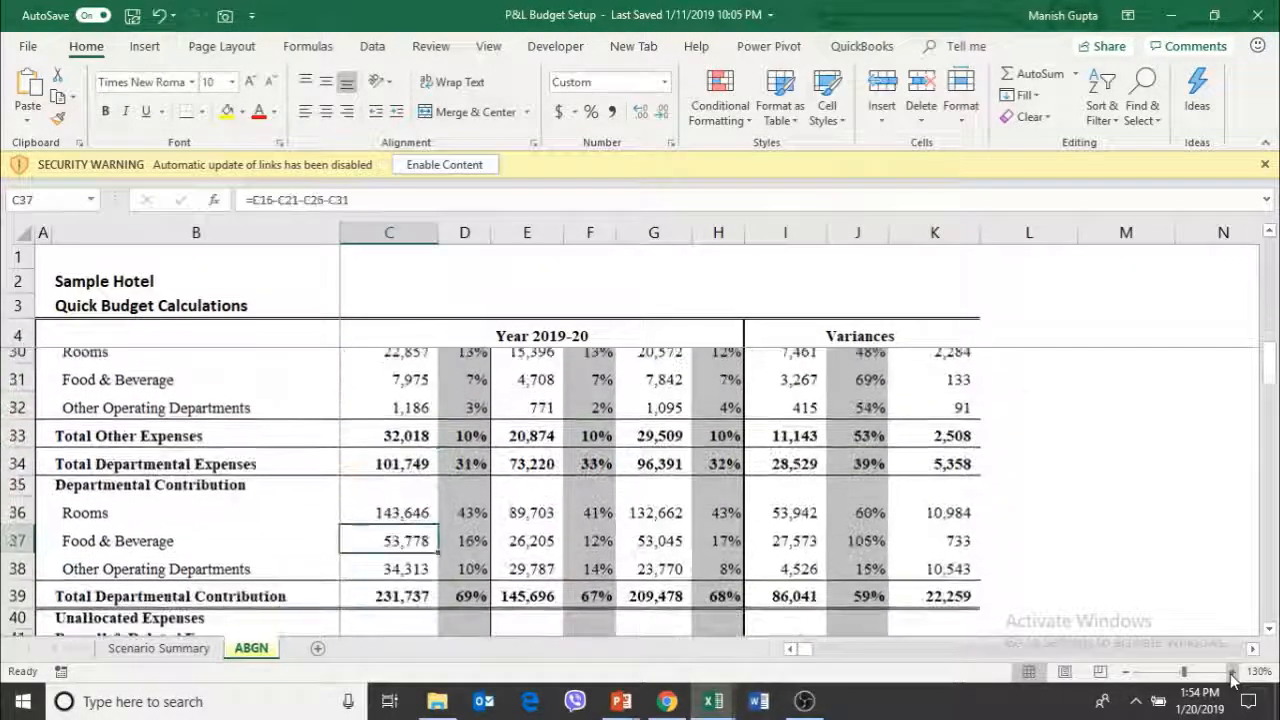
key(Down)
key(Down)
key(Down)
key(Down)
key(Down)
key(Down)
key(Down)
key(Down)
key(Down)
key(Down)
key(Down)
key(Down)
key(Down)
key(Down)
key(Down)
key(Down)
key(Down)
key(Down)
key(Down)
key(Down)
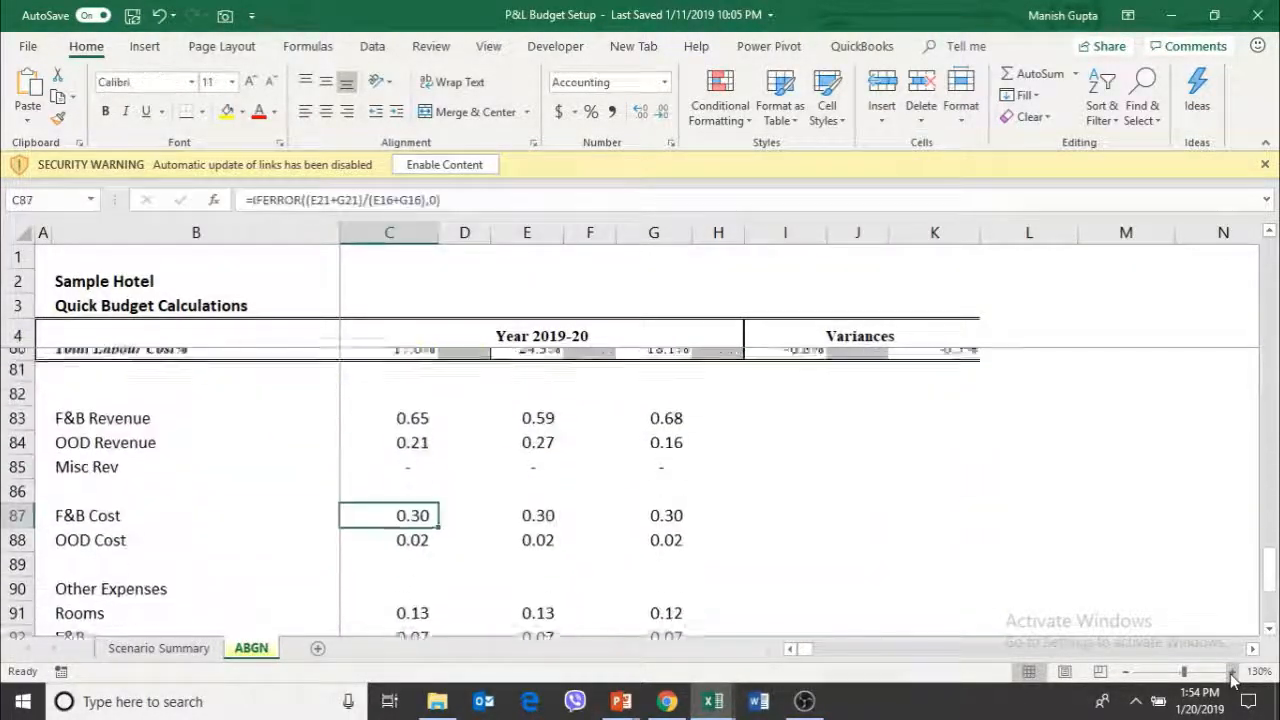
key(Left)
key(Up)
key(Up)
key(Up)
key(Up)
key(Up)
key(Up)
key(Up)
key(Up)
key(Left)
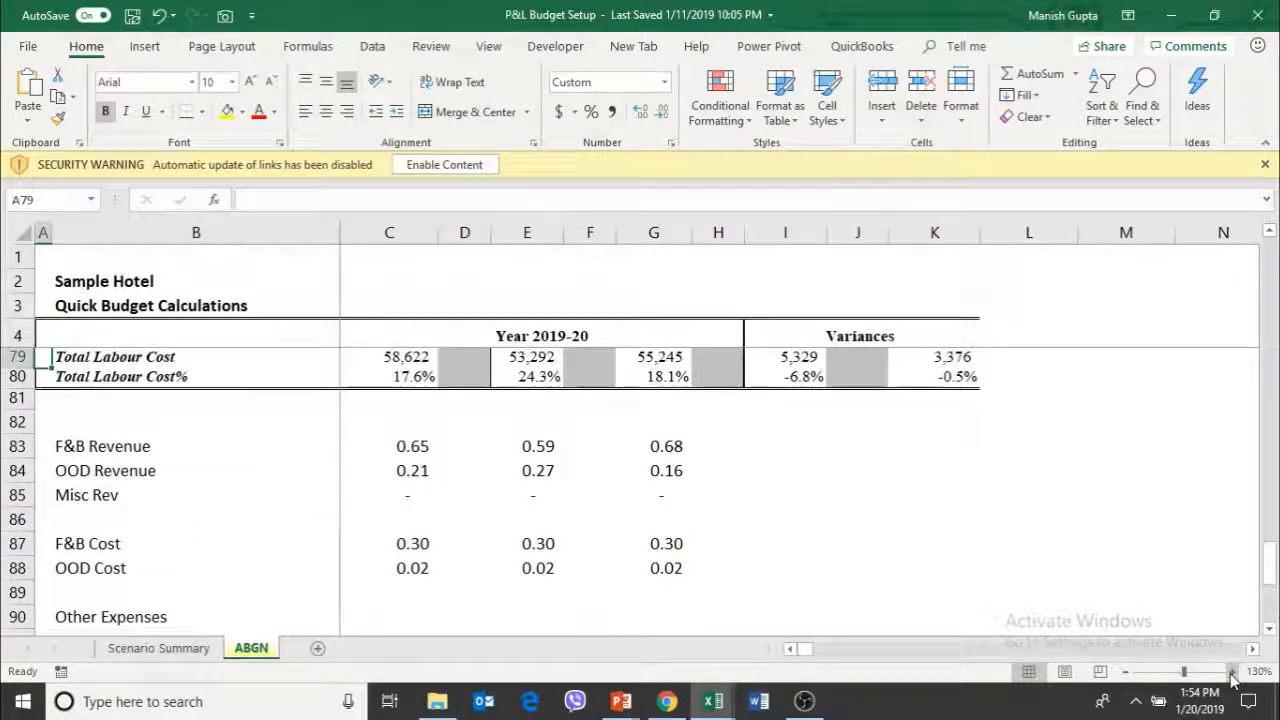
Examine the F&B Revenue and OOD Revenue ratio formulas in the 2018-19 column, cells E83 and E84
key(Right)
key(Right)
key(Down)
key(Down)
key(Down)
key(Left)
key(Left)
key(Down)
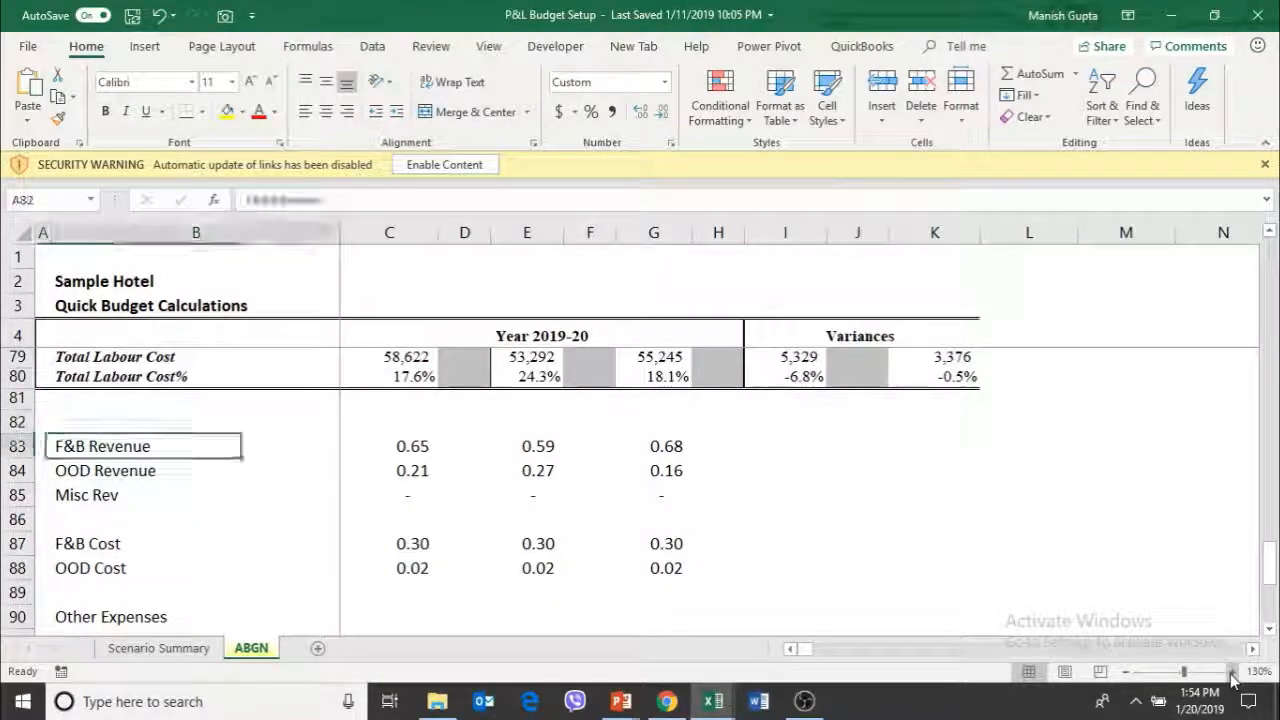
key(Right)
key(Right)
key(Right)
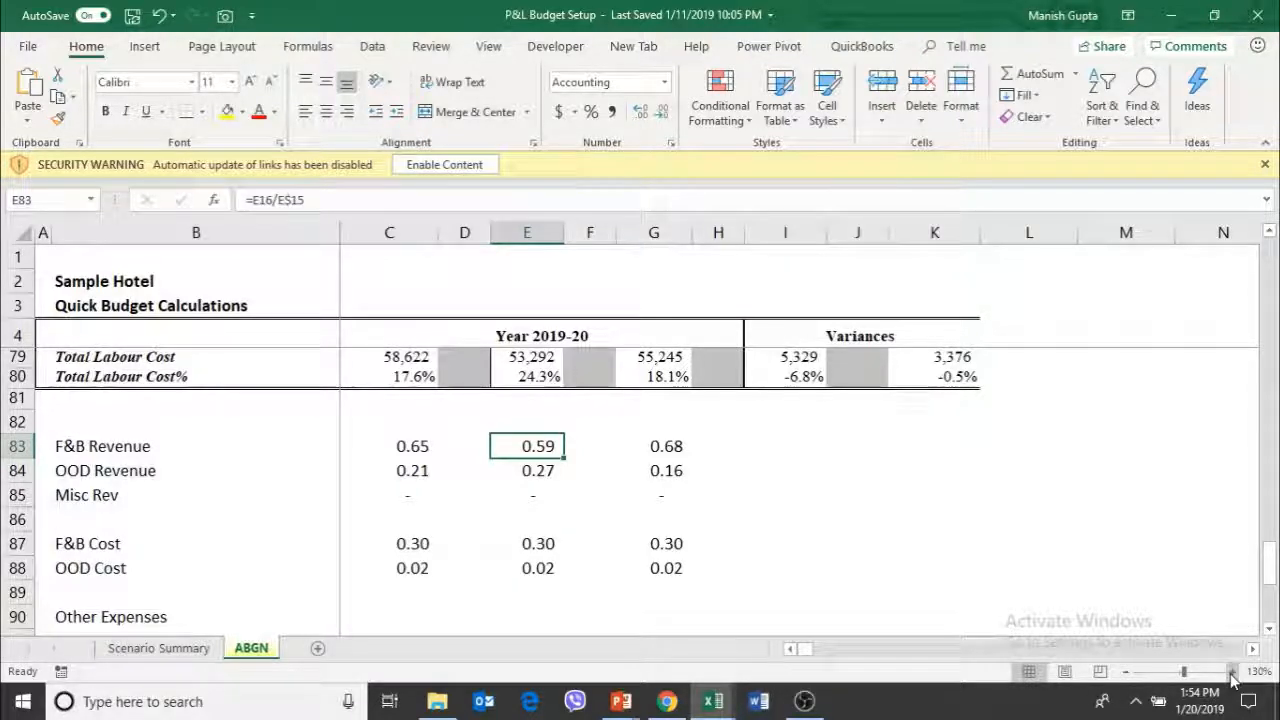
key(Down)
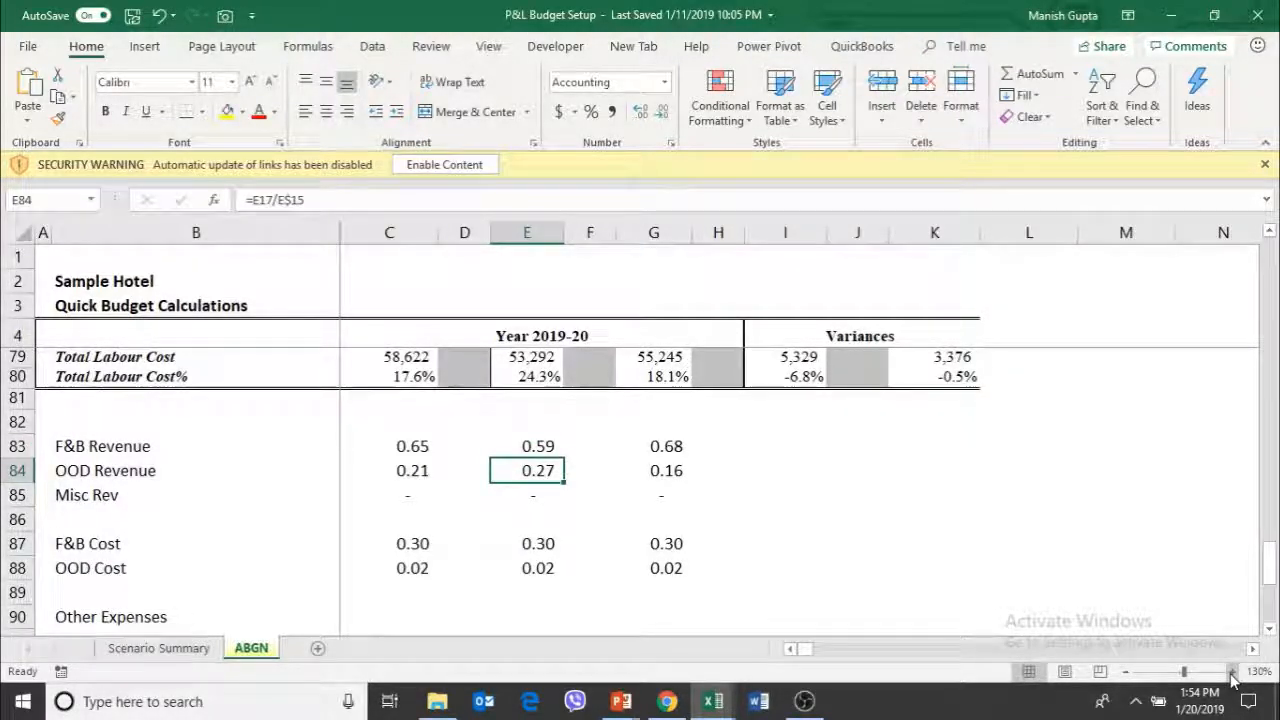
Compare the F&B Revenue ratio formula in the budget column, cell C83, with those in E83 and G83
key(Right)
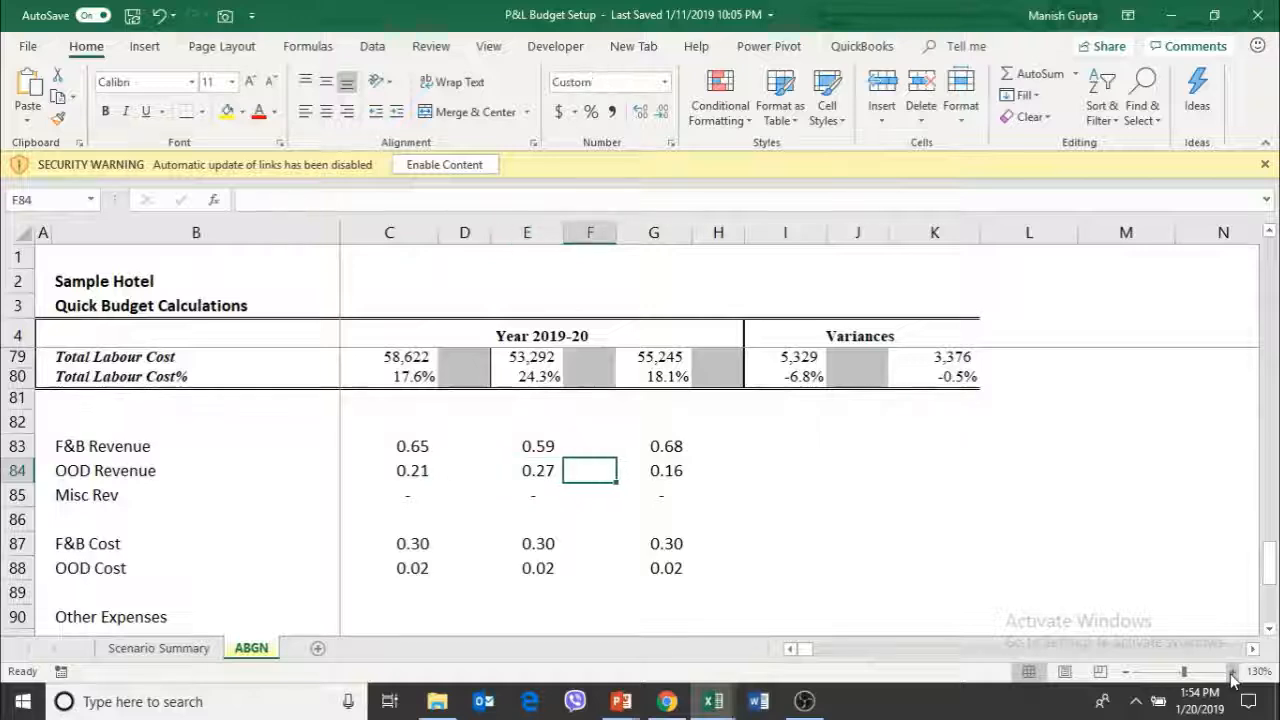
key(Left)
key(Left)
key(Left)
key(Up)
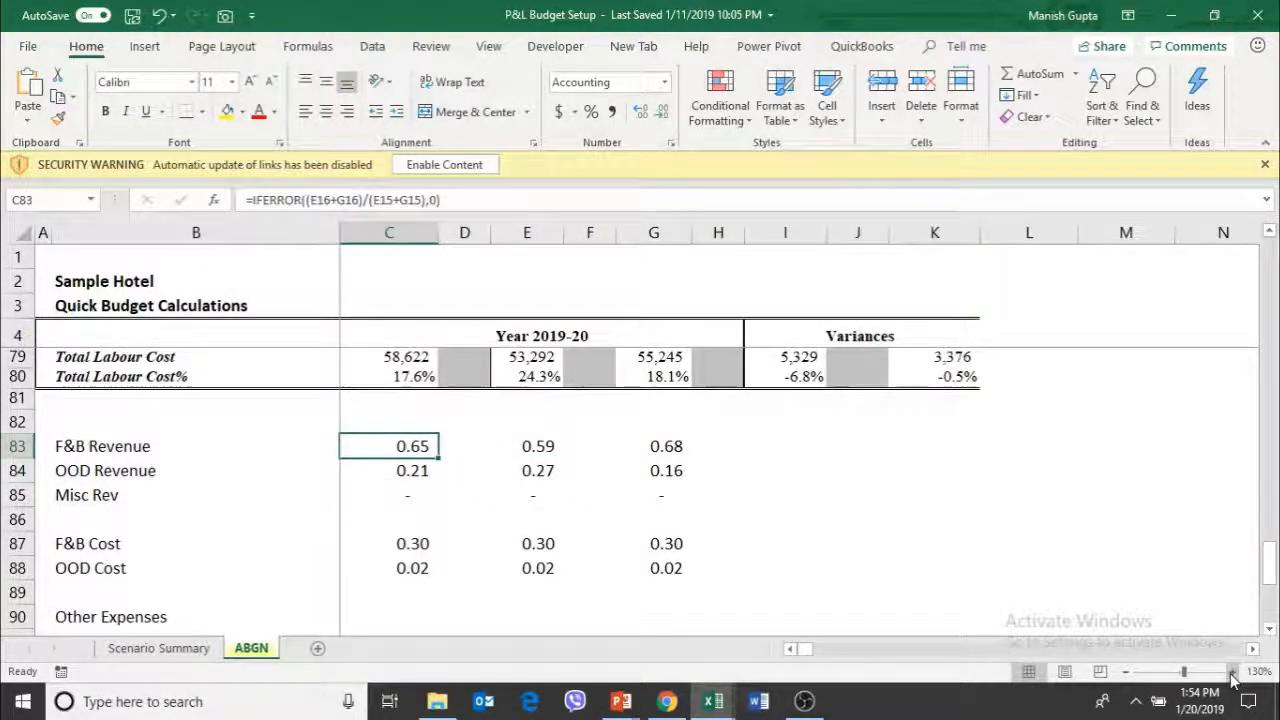
key(Left)
key(Right)
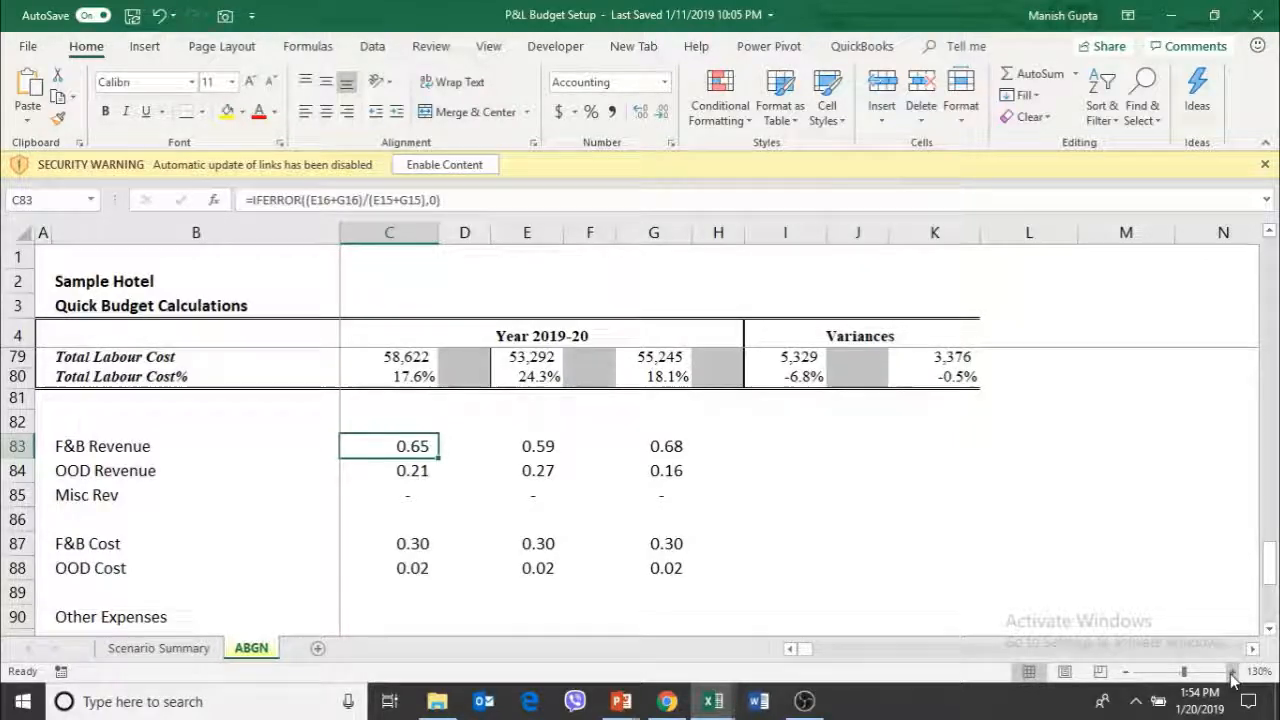
key(Right)
key(Right)
key(Right)
key(Right)
key(Left)
key(Left)
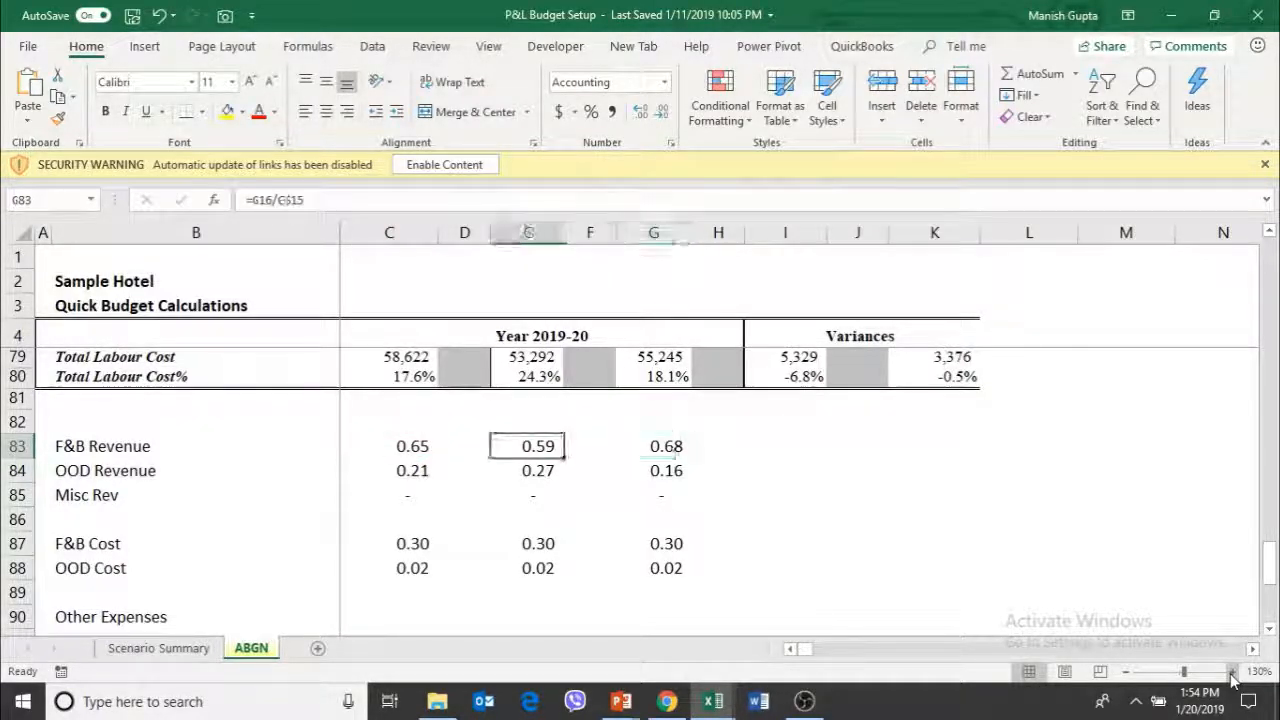
key(Left)
key(Left)
key(Right)
key(Right)
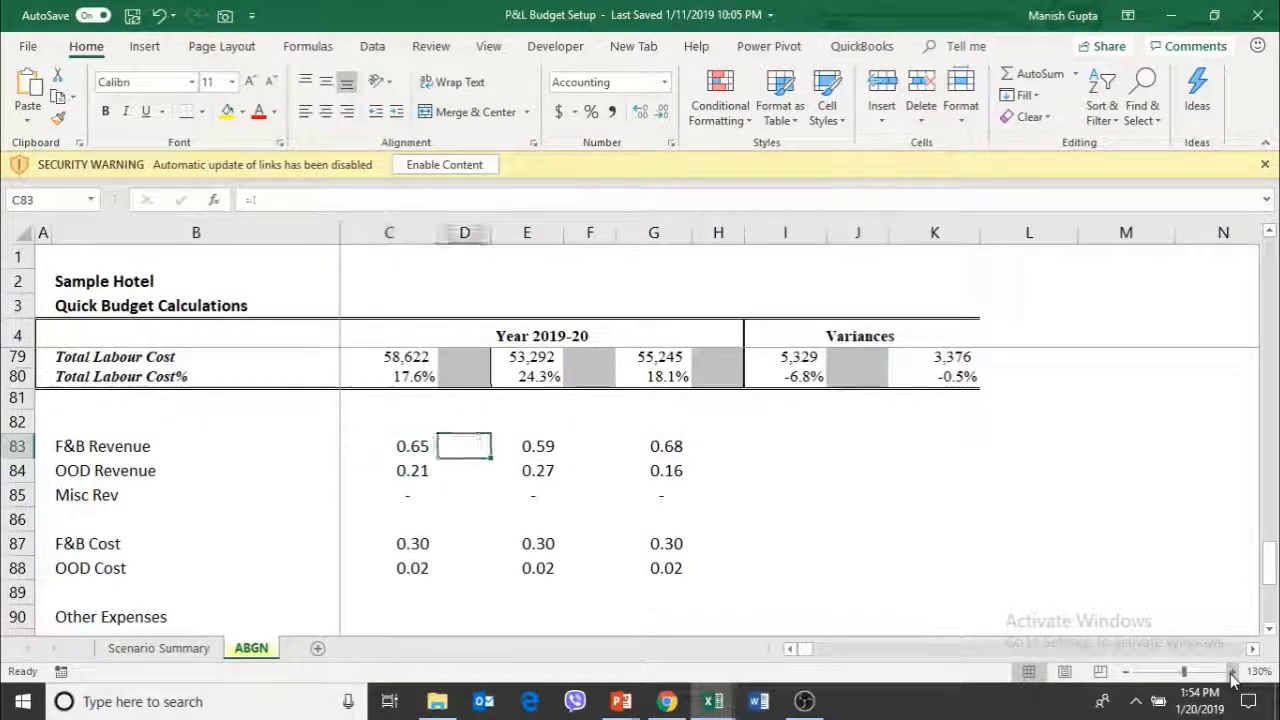
Format the ratios in E83:G98 as percentages with two decimal places
key(shift+Down)
key(shift+Down)
key(shift+Down)
key(shift+Down)
key(shift+Down)
key(shift+Down)
key(shift+Down)
key(shift+Down)
key(shift+Down)
key(shift+Down)
key(shift+Down)
key(shift+Down)
key(shift+Down)
key(shift+Down)
key(shift+Down)
key(shift+Down)
key(shift+Down)
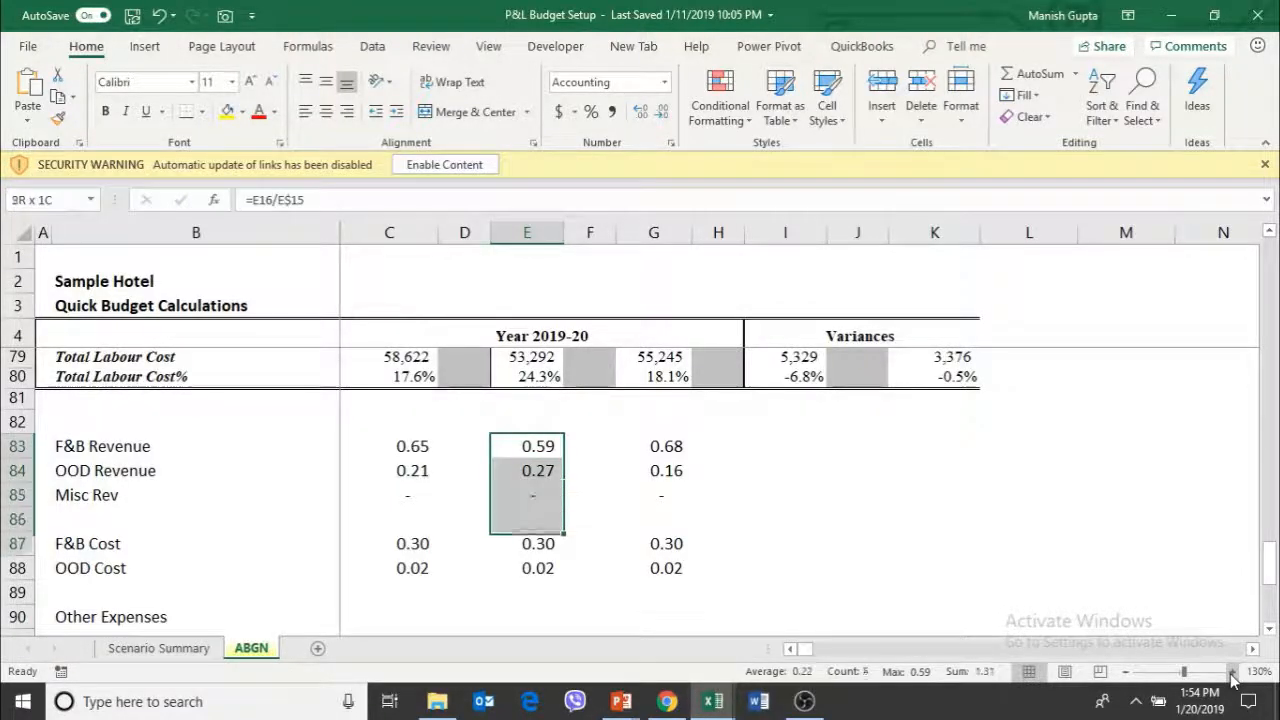
key(shift+Up)
key(shift+Up)
key(shift+Right)
key(shift+Right)
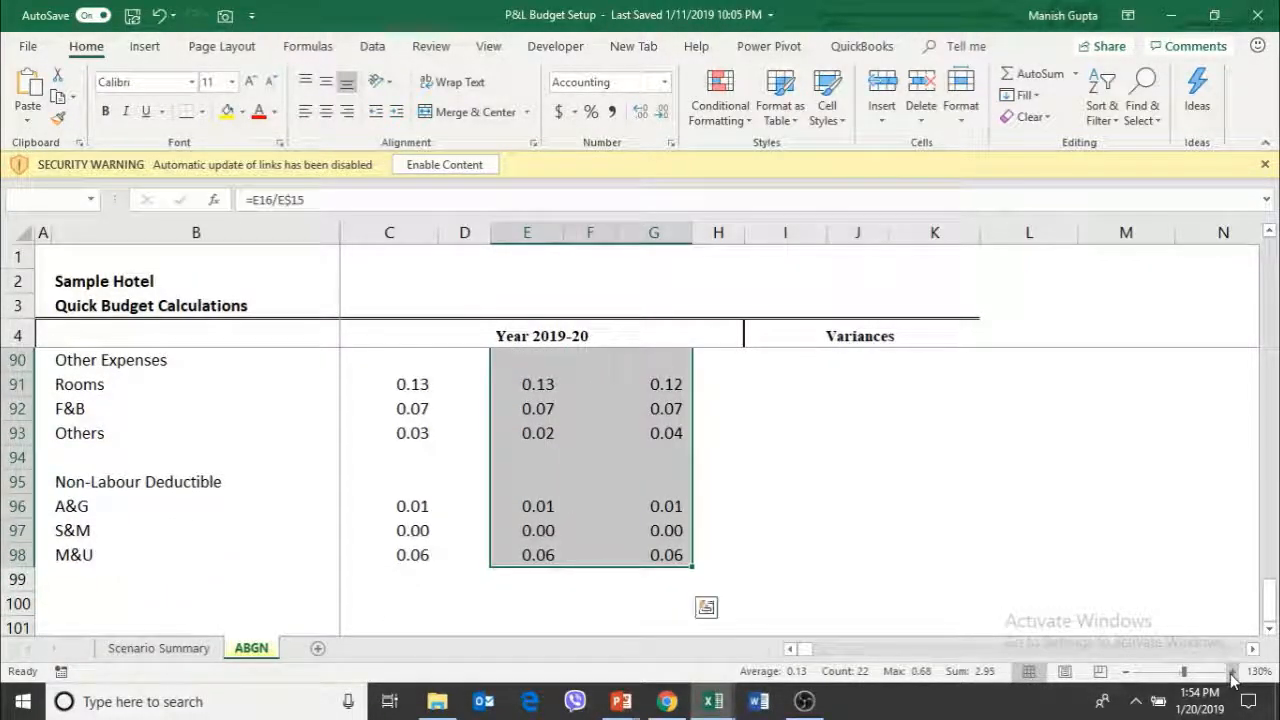
click(591, 111)
click(641, 111)
click(641, 111)
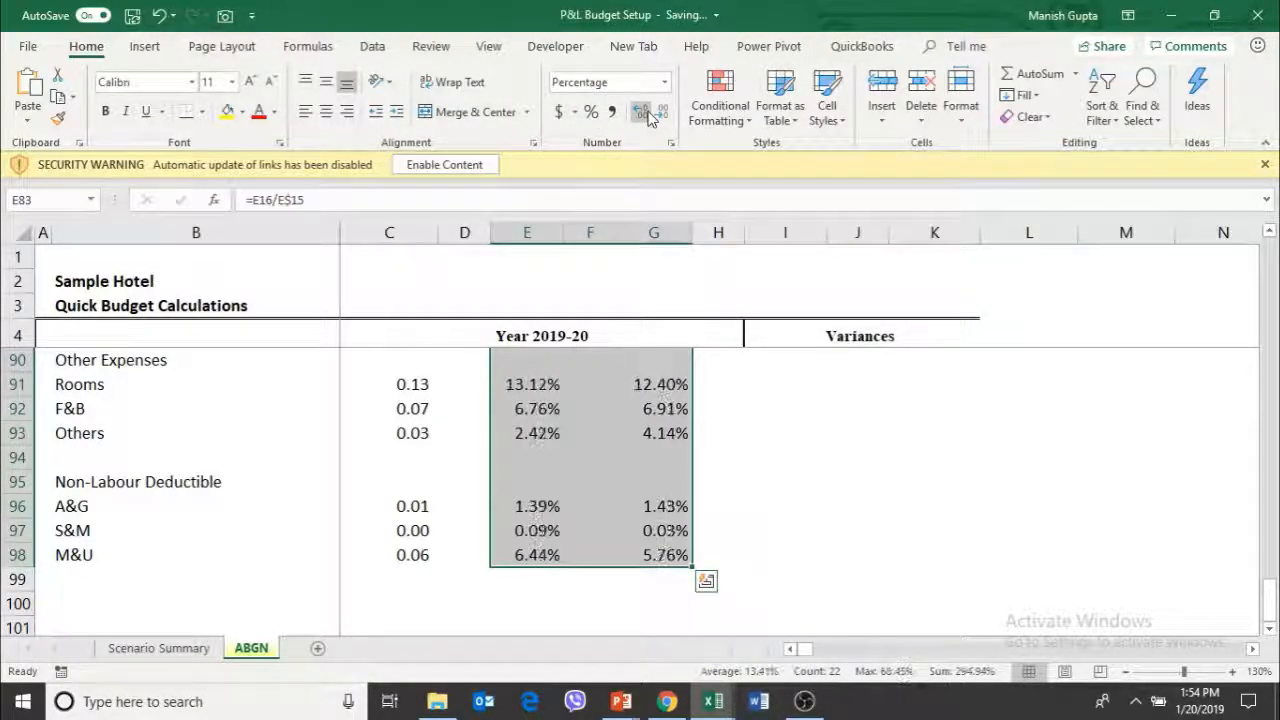
Format the budget-column ratios in C83:C98 as percentages with two decimal places
key(Up)
key(Up)
key(Up)
key(Up)
key(Left)
key(Down)
key(Down)
key(Down)
key(Left)
key(Down)
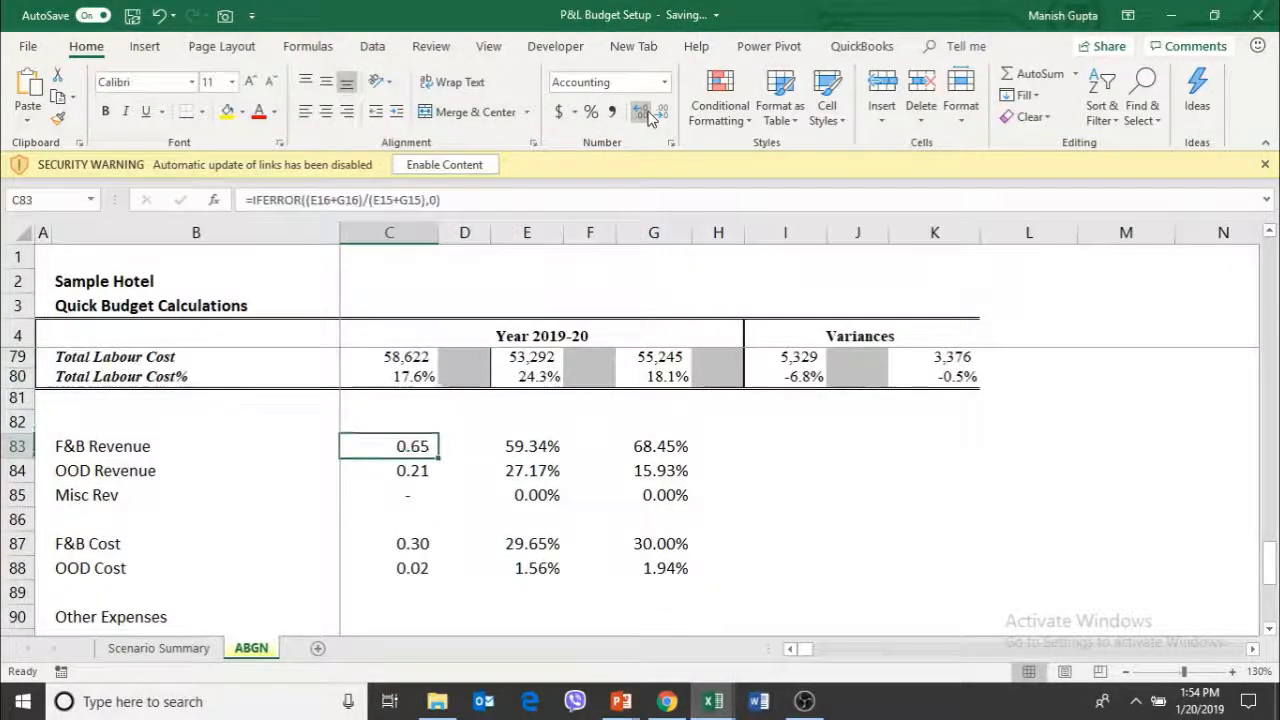
key(shift+Page_Down)
key(shift+Page_Down)
key(ctrl+shift+Up)
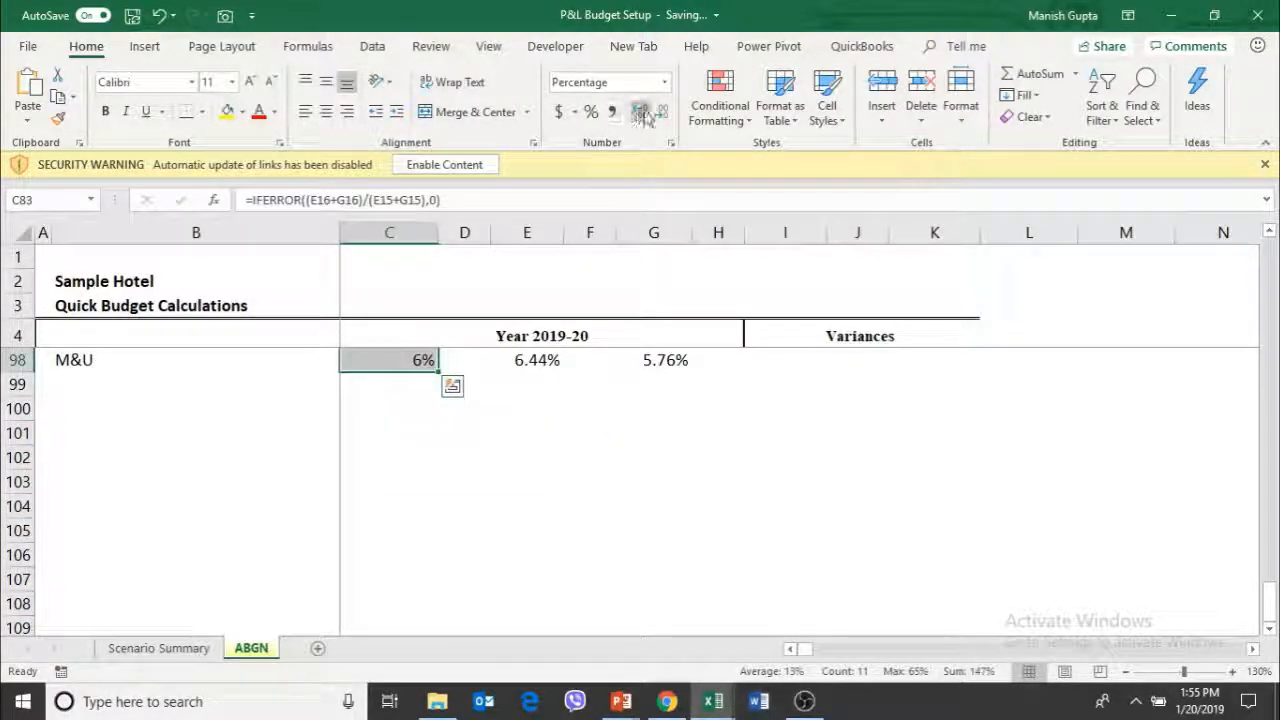
key(ctrl+z)
key(ctrl+z)
key(ctrl+z)
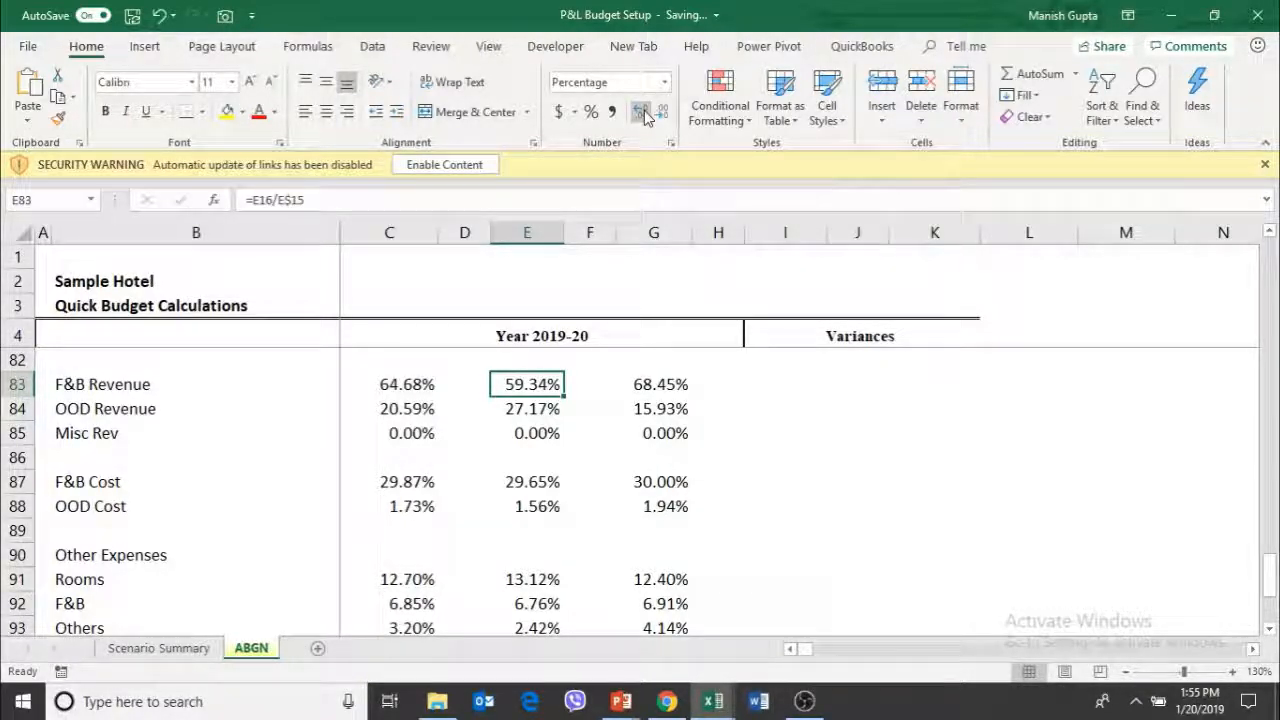
Replace the budget F&B Revenue ratio formula in C83 with 65%, and lower that entry to 60%
key(Right)
key(Right)
key(Left)
key(Left)
key(Left)
key(Left)
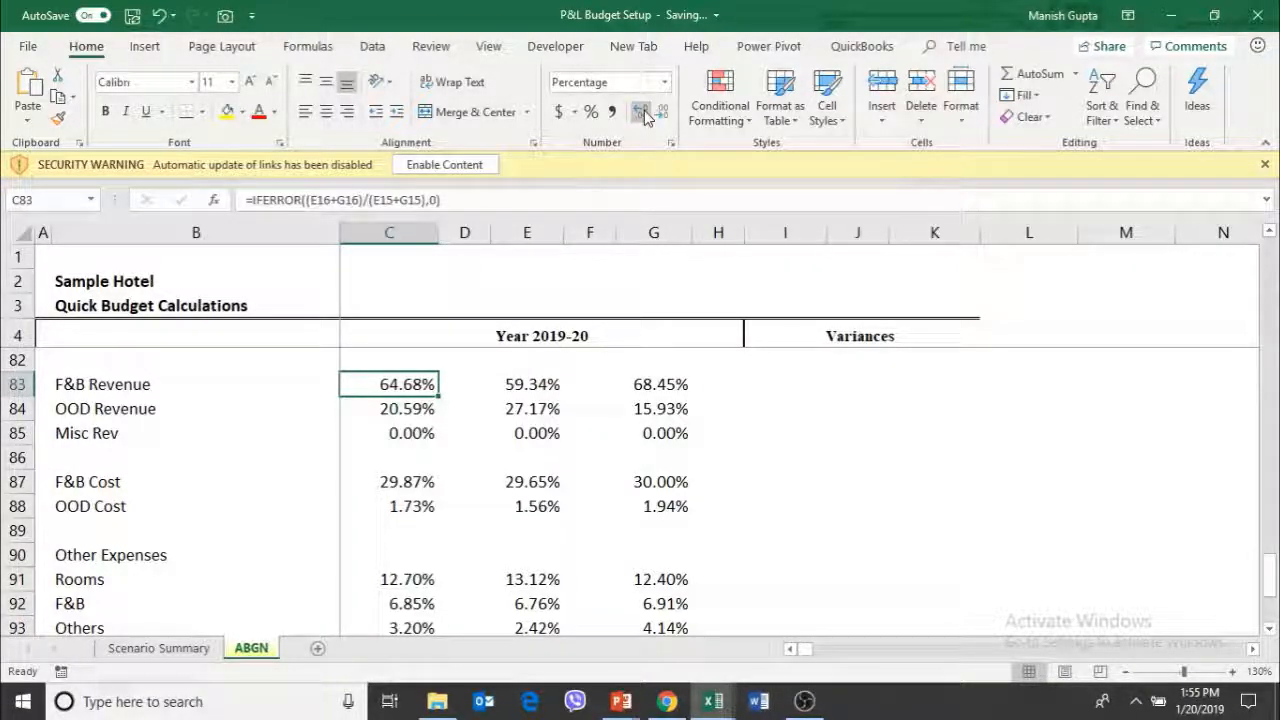
text(65%)
key(Return)
key(Up)
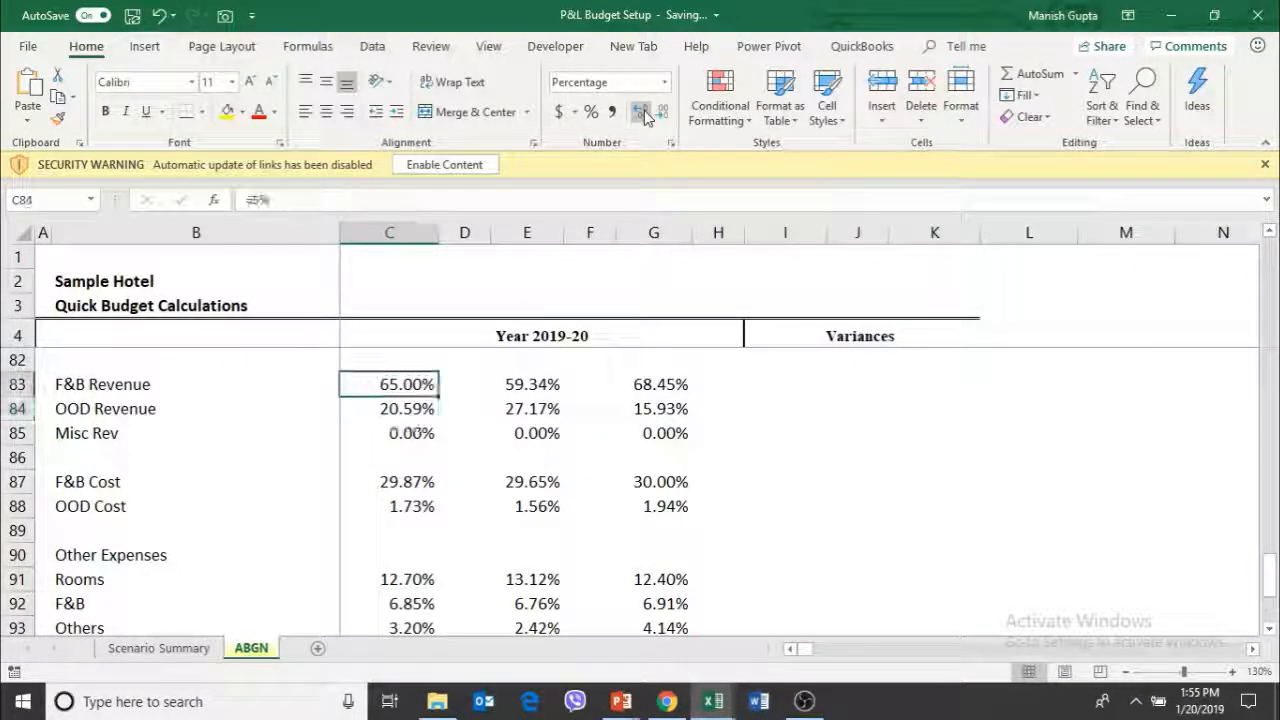
text(60%)
key(Return)
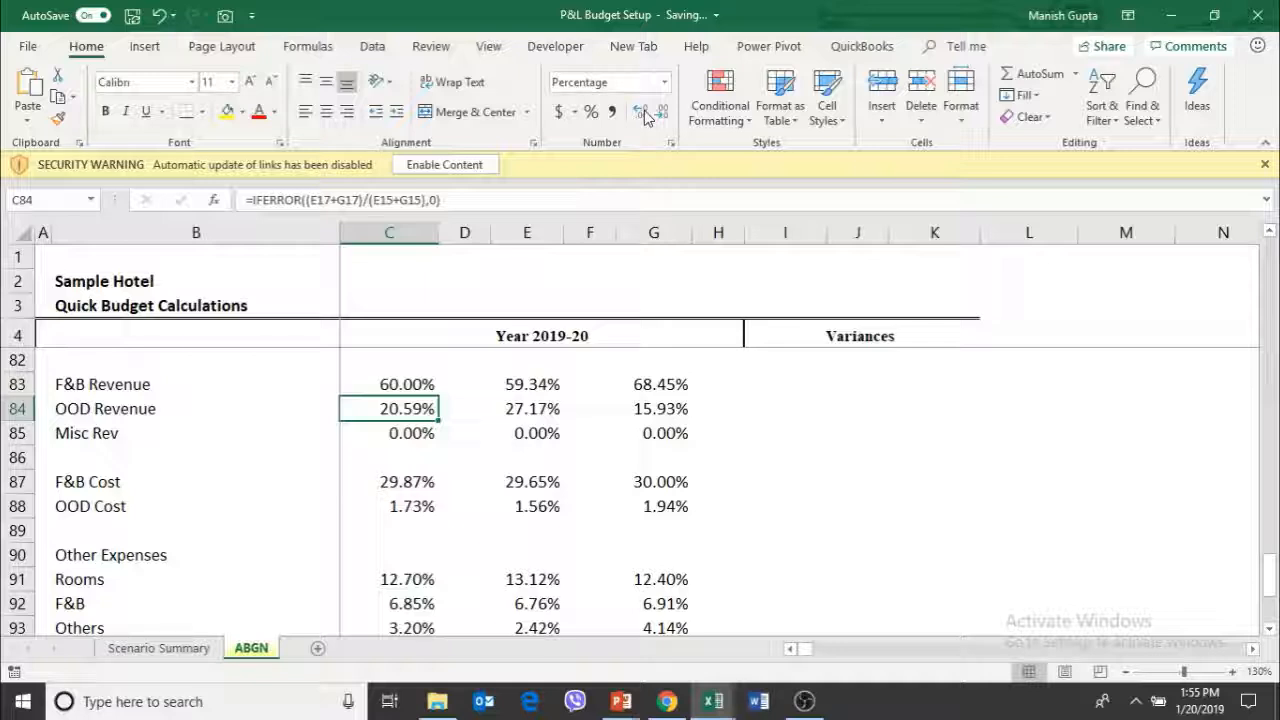
Examine the F&B Revenue, OOD Revenue and F&B Cost ratio formulas in cells E83, E84 and E87
key(Right)
key(Right)
key(Up)
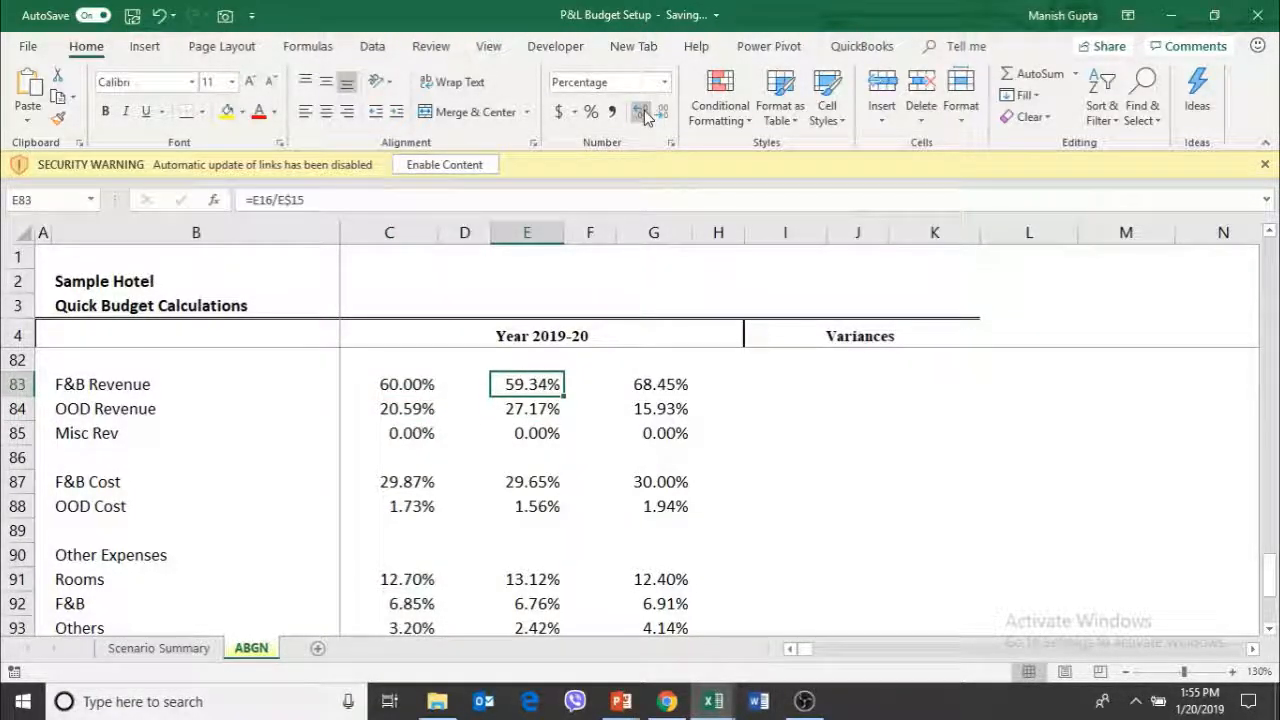
key(Right)
key(Up)
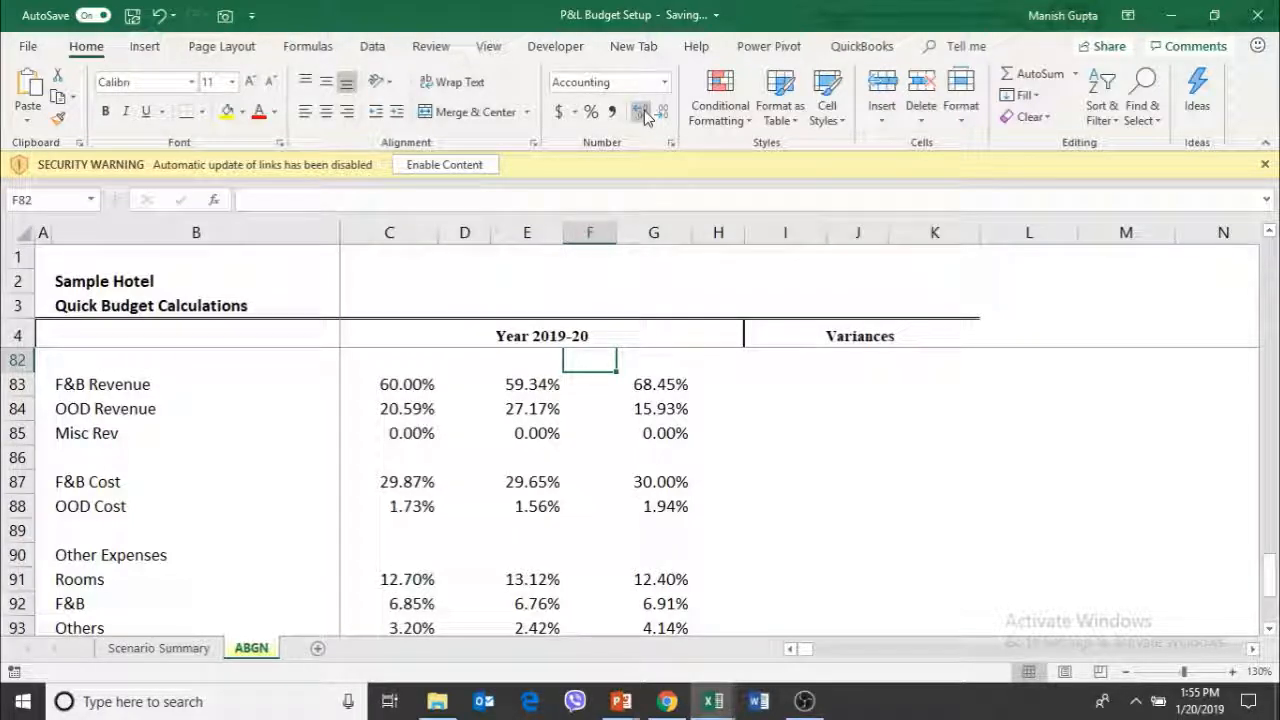
key(Down)
key(Down)
key(Left)
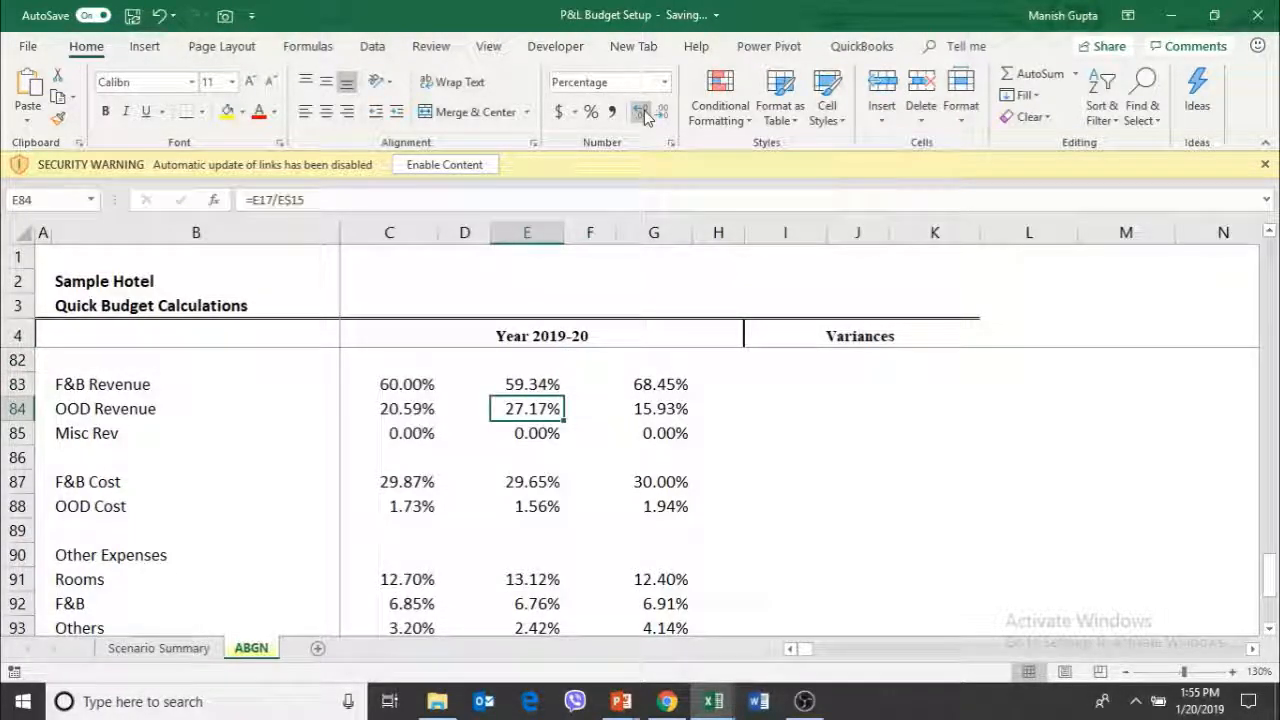
key(Down)
key(Down)
key(Down)
key(Down)
key(Down)
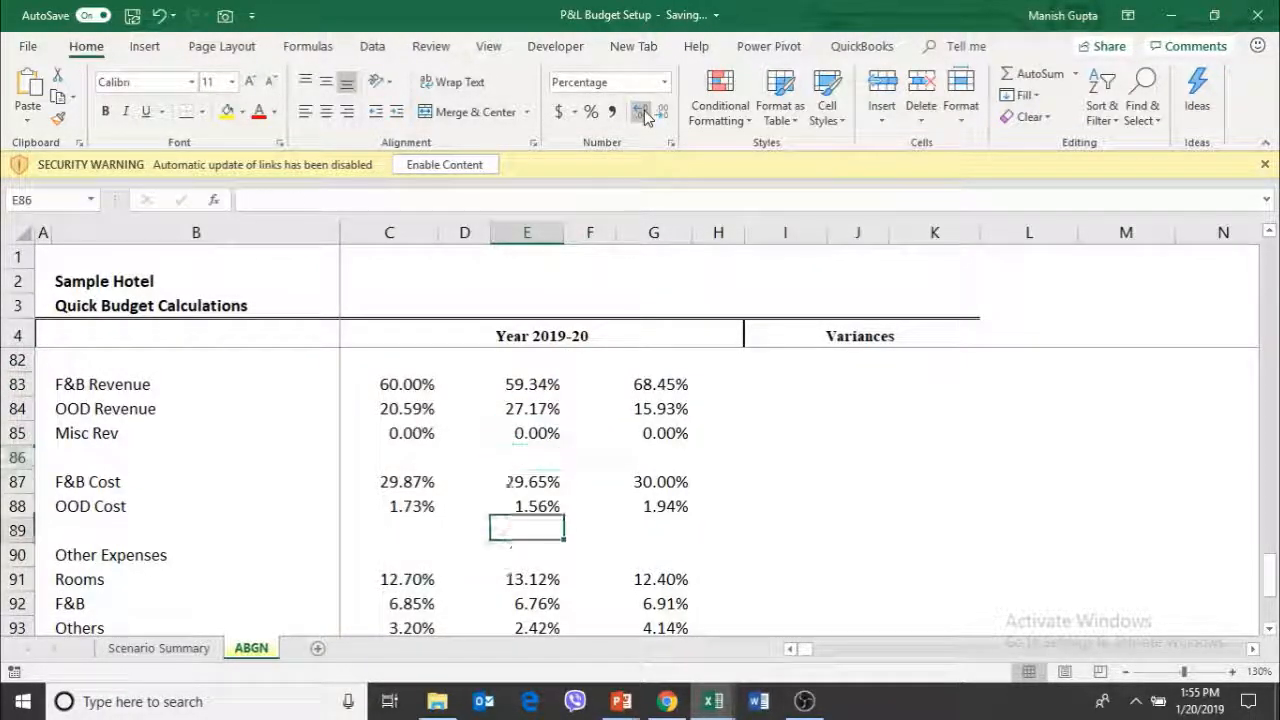
key(Up)
key(Up)
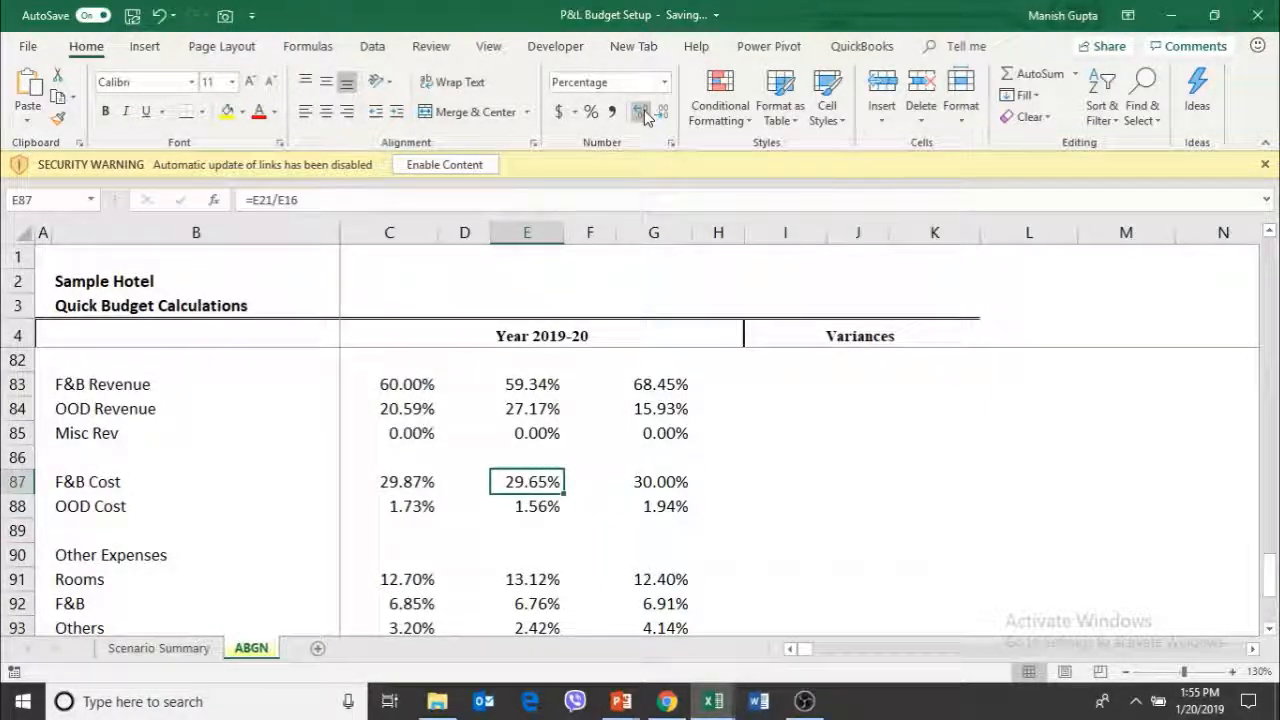
Review the Other Expenses and Non-Labour Deductible ratio formulas in column E, rows 91 to 98
key(Down)
key(Down)
key(Down)
key(Down)
key(Down)
key(Down)
key(Down)
key(Down)
key(Down)
key(Down)
key(Down)
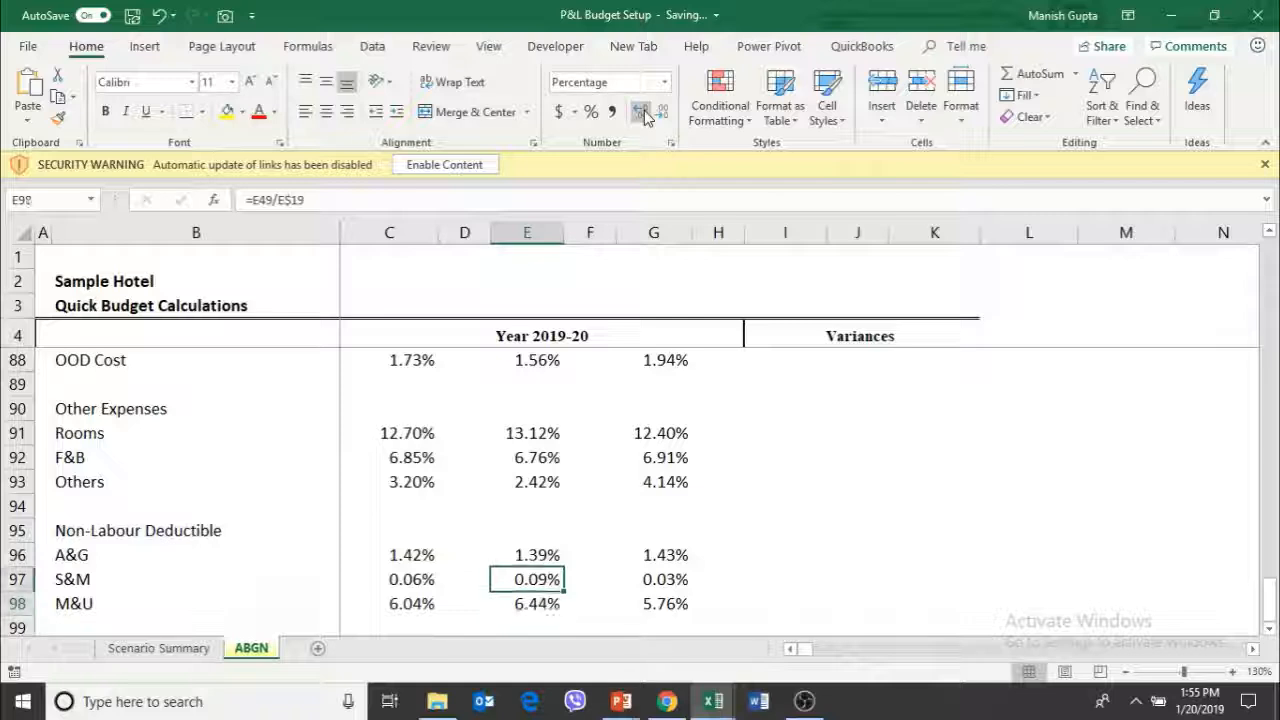
key(Up)
key(Up)
key(Up)
key(Up)
key(Up)
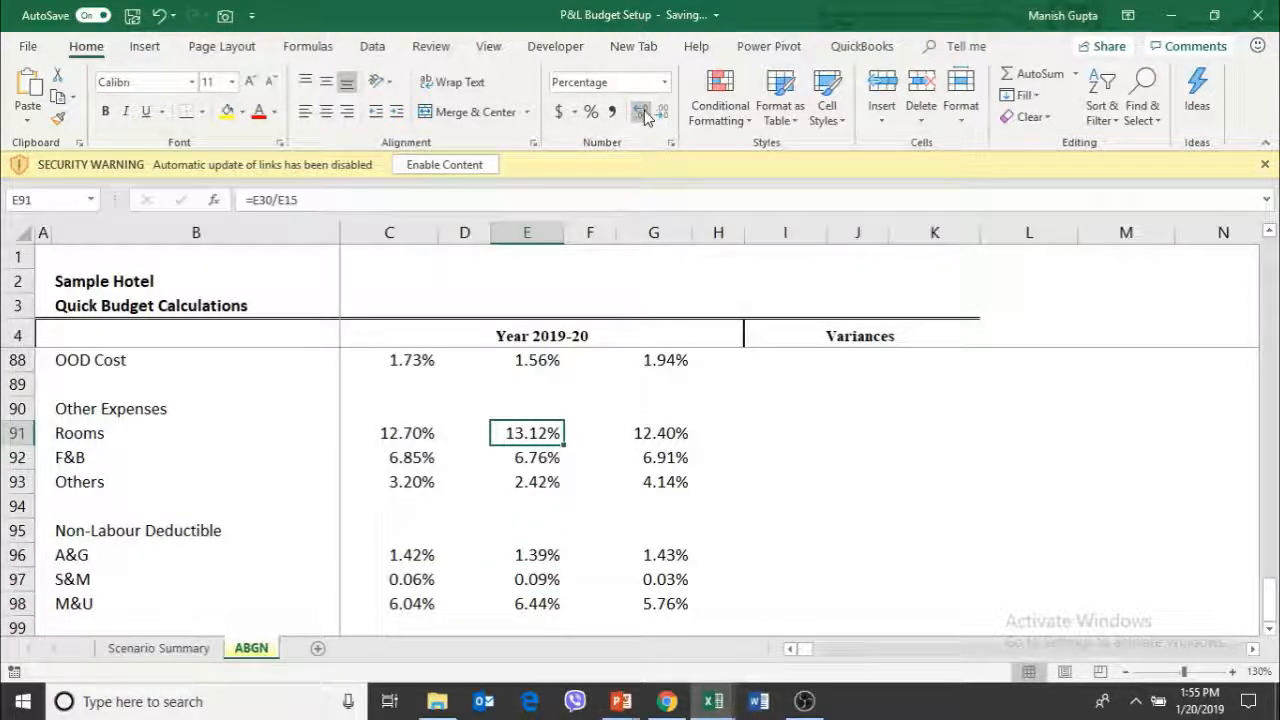
key(Down)
key(Down)
key(Down)
key(Down)
key(Down)
key(Down)
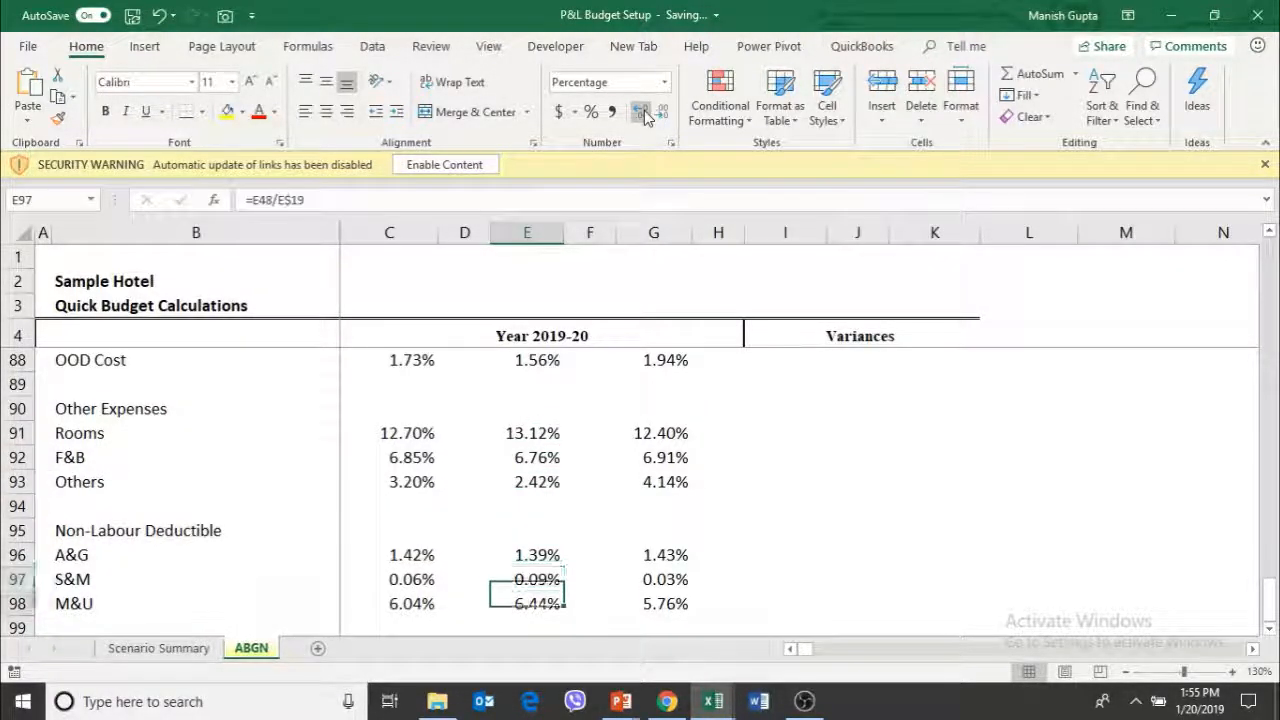
key(Down)
key(Down)
key(Down)
key(Down)
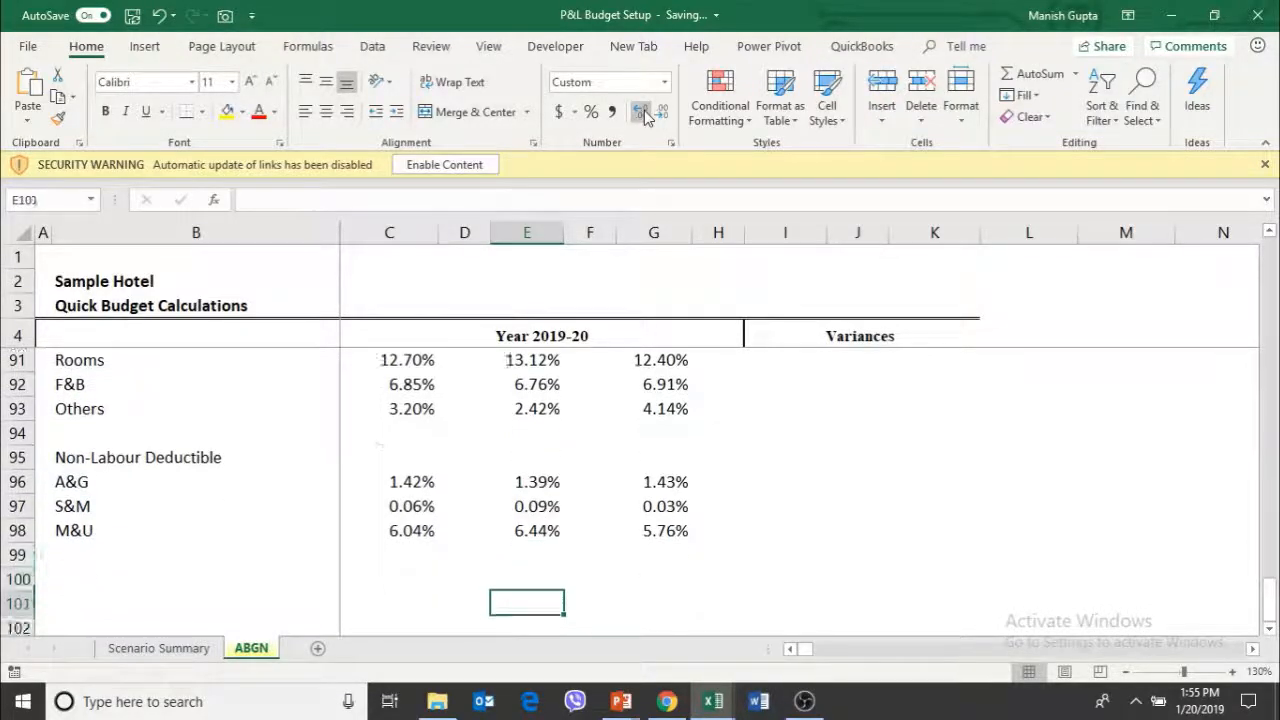
Return to the Operating Revenue section and review the revenue, cost of sales and payroll lines against the earlier years
key(Up)
key(Up)
key(Up)
key(Up)
key(Up)
key(Up)
key(Up)
key(Up)
key(Up)
key(Up)
key(Up)
key(Up)
key(Up)
key(Up)
key(Up)
key(Up)
key(Up)
key(Up)
key(Up)
key(Up)
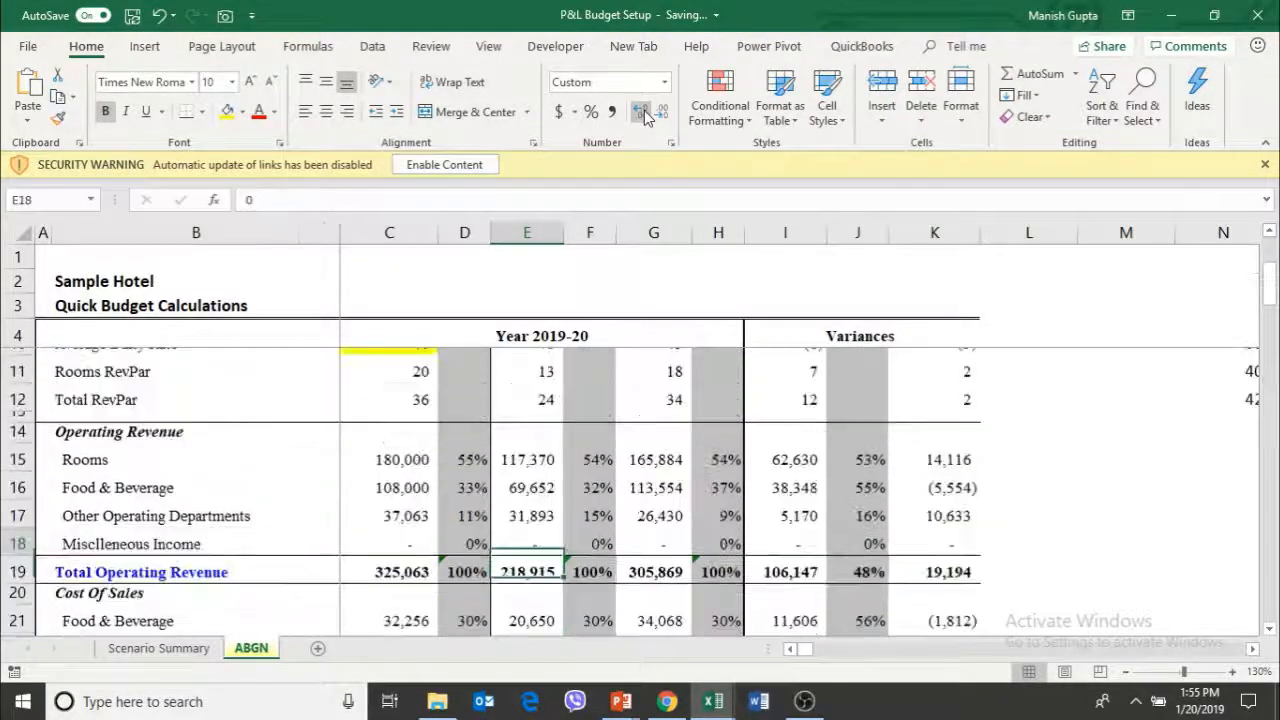
key(Up)
key(Up)
key(Up)
key(Up)
key(Up)
key(Down)
key(Down)
key(Down)
key(Down)
key(Down)
key(Down)
key(Down)
key(Down)
key(Down)
key(Down)
key(Down)
key(Down)
key(Down)
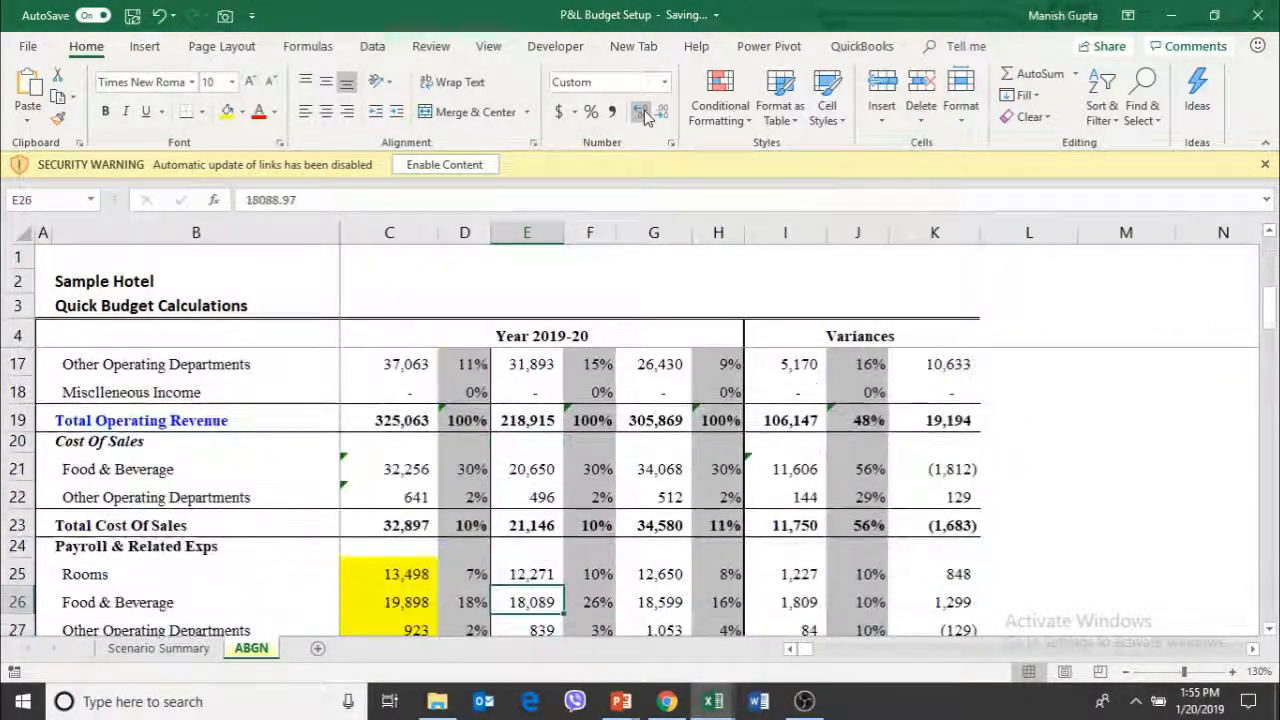
key(Up)
key(Up)
key(Up)
key(Up)
key(Up)
key(Up)
key(Up)
key(Up)
key(Up)
key(Up)
key(Up)
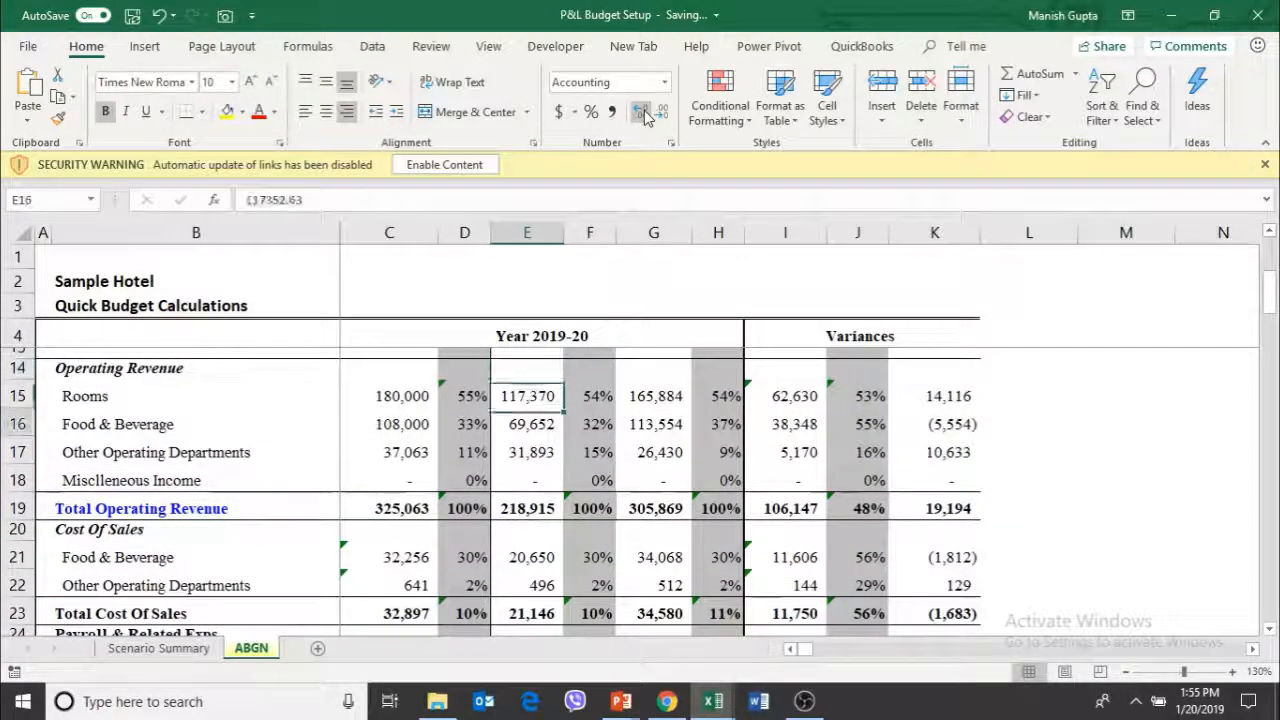
key(Down)
key(Up)
key(Up)
key(Right)
key(Right)
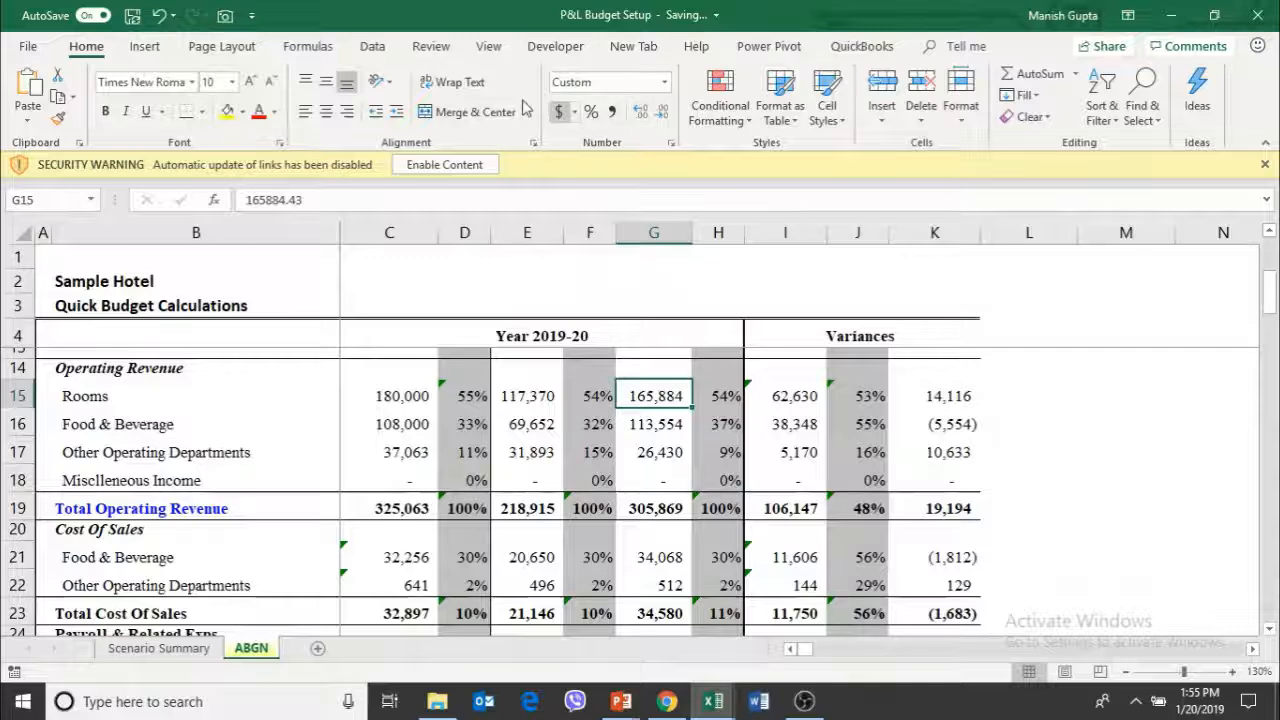
click(488, 46)
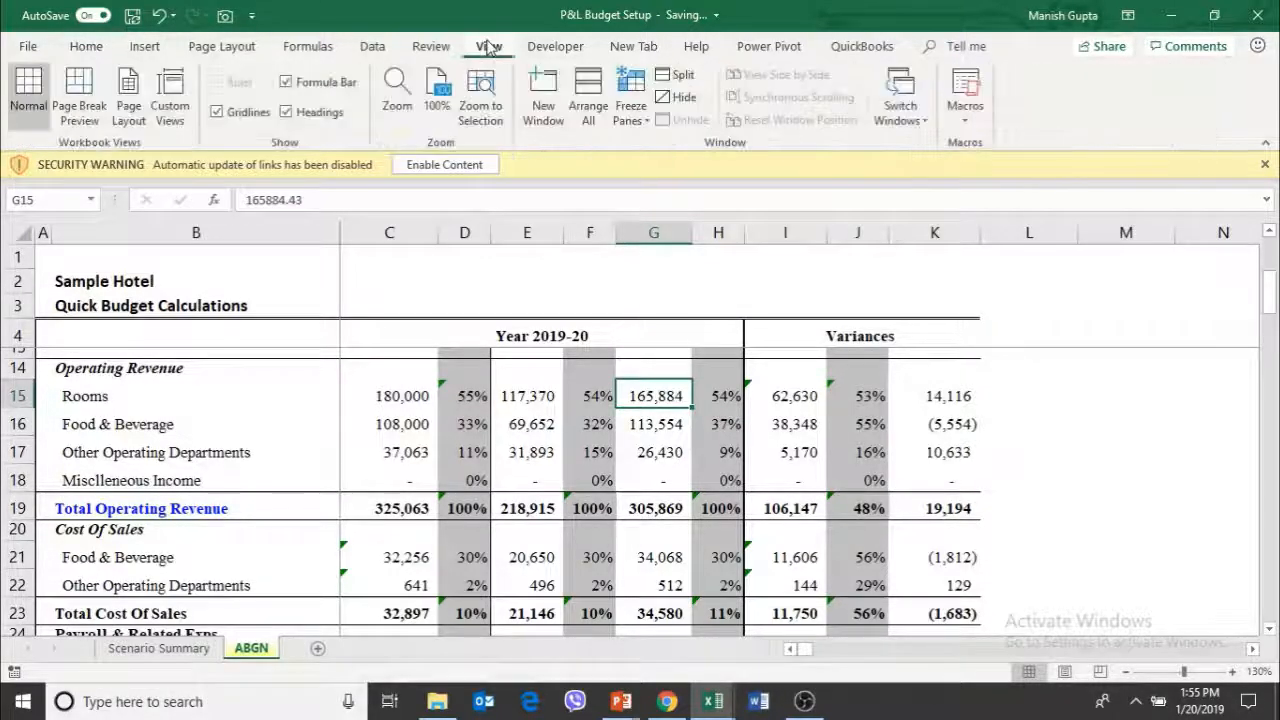
click(478, 110)
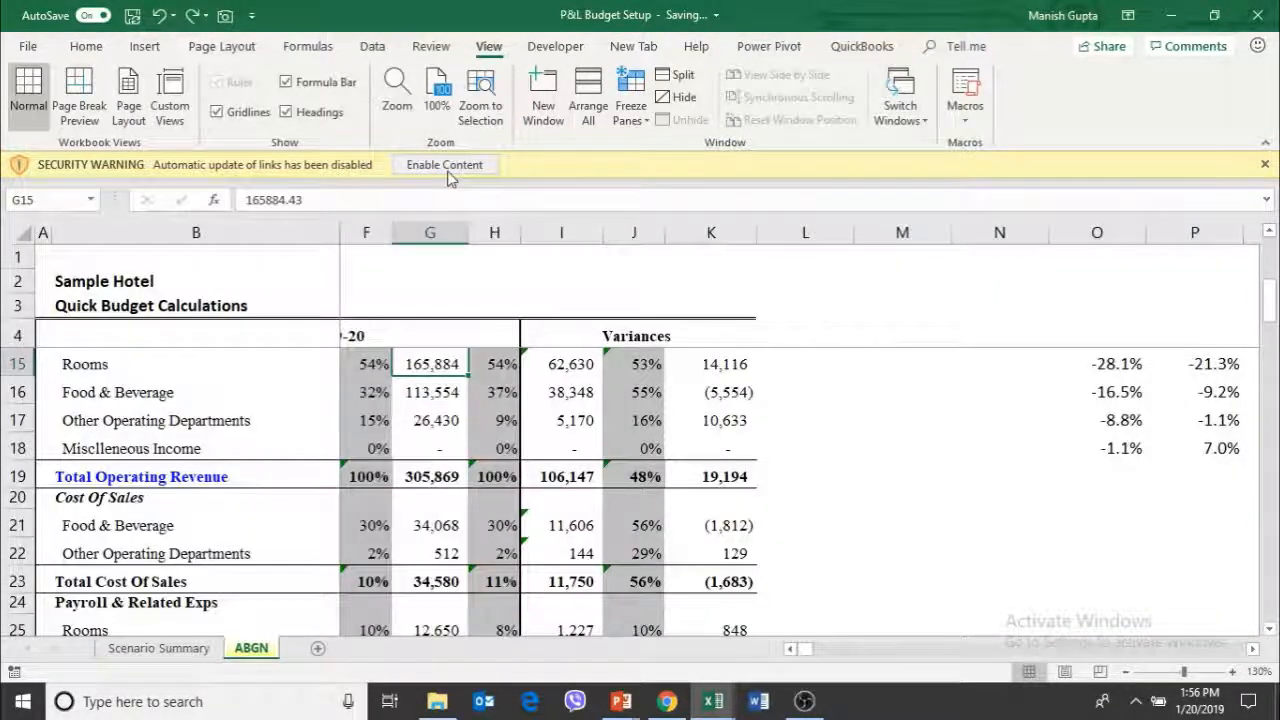
click(900, 116)
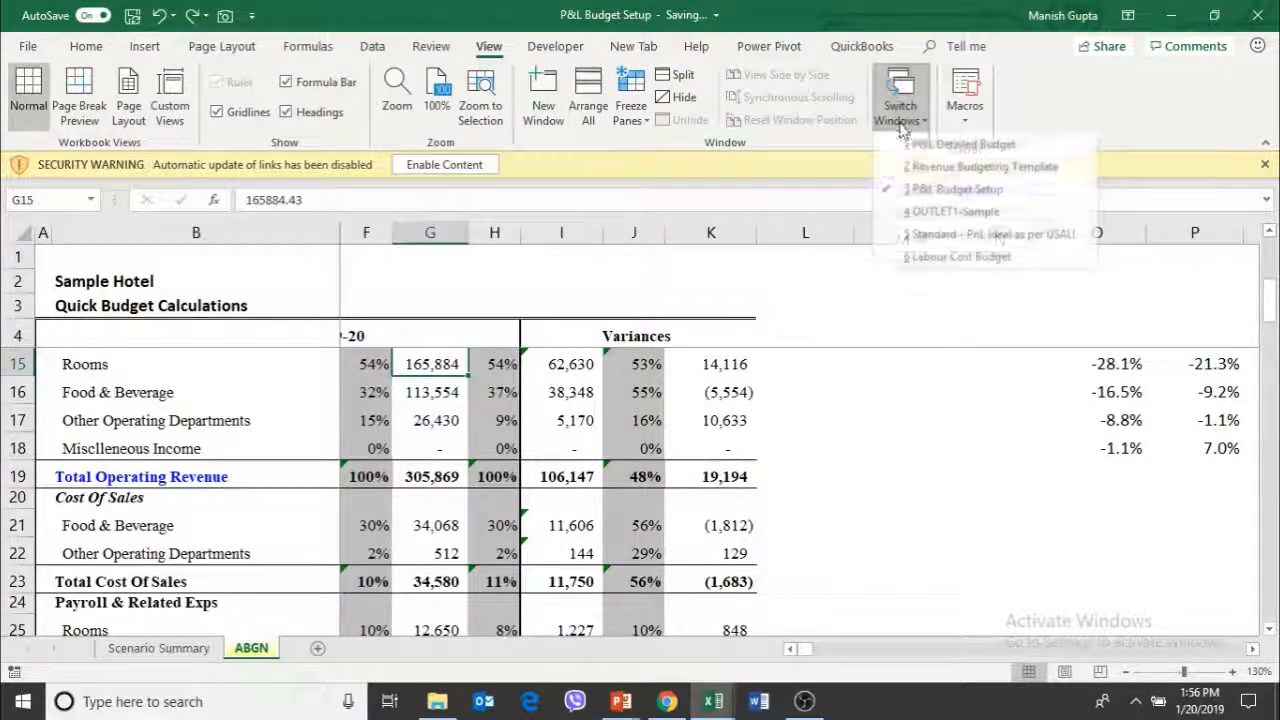
click(644, 141)
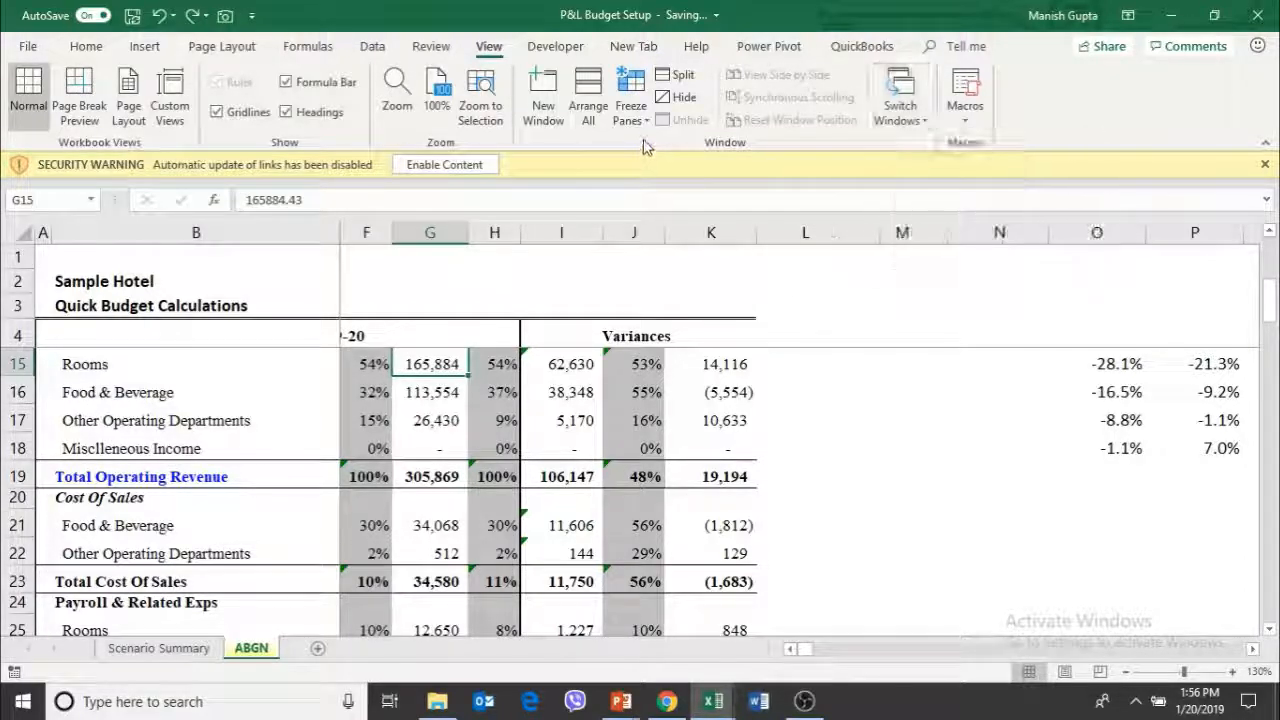
Collapse the ribbon to show more rows and set the sheet zoom to 130%
click(441, 101)
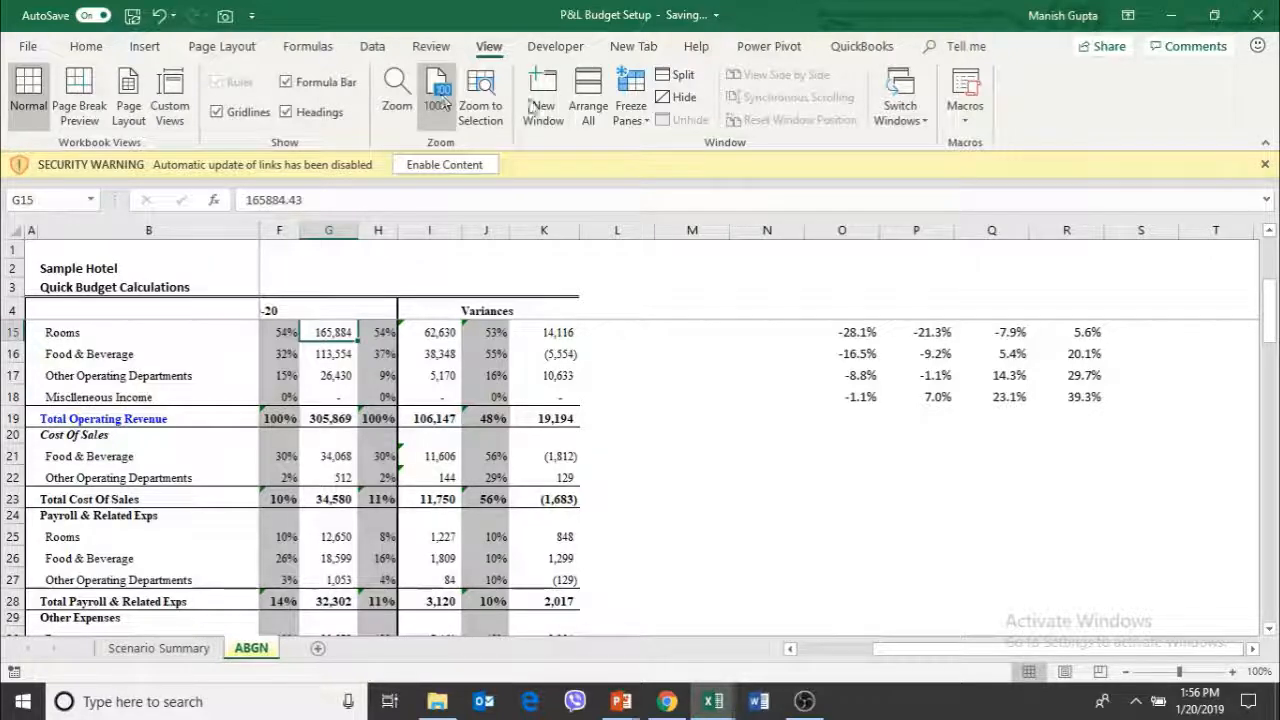
click(1230, 671)
click(1230, 671)
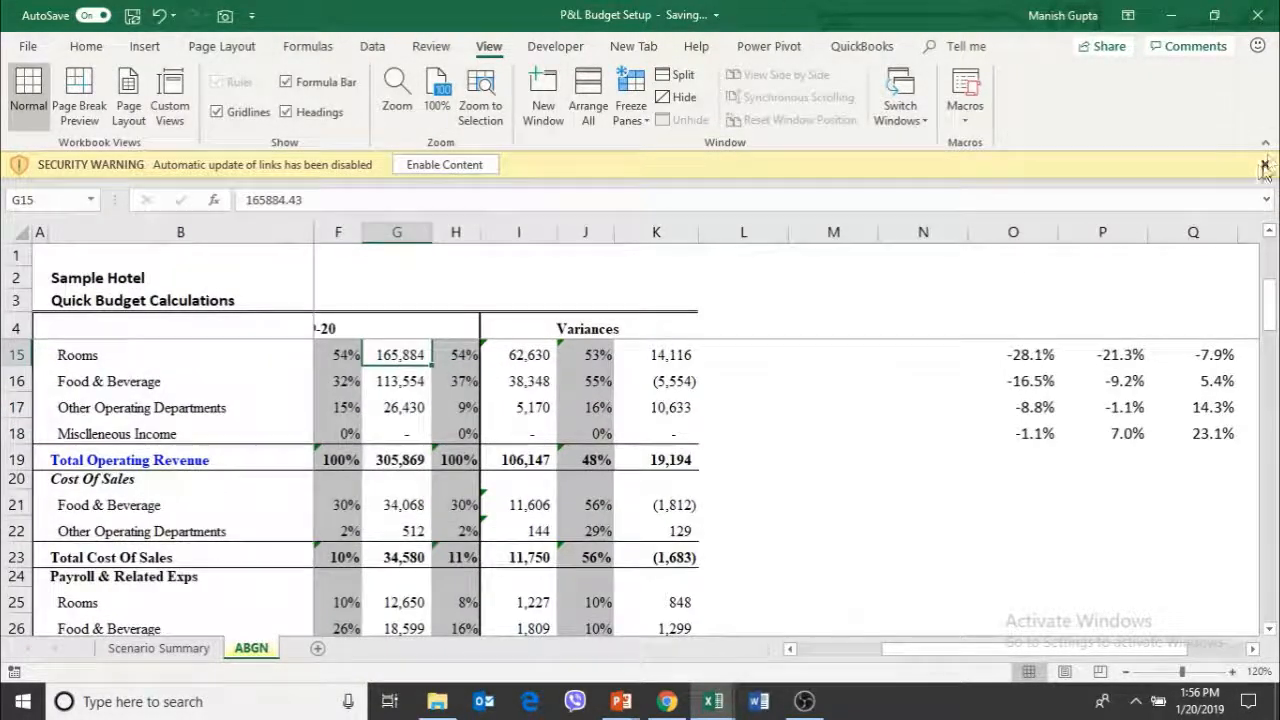
click(1264, 146)
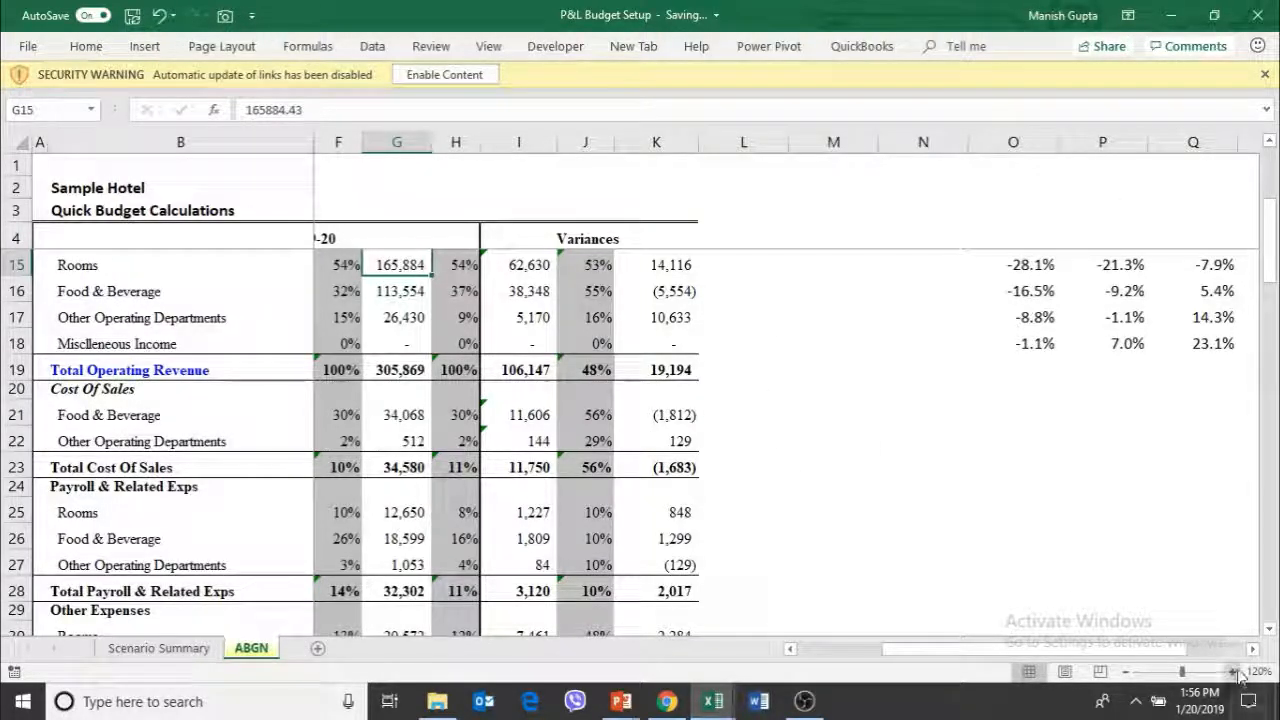
click(1236, 672)
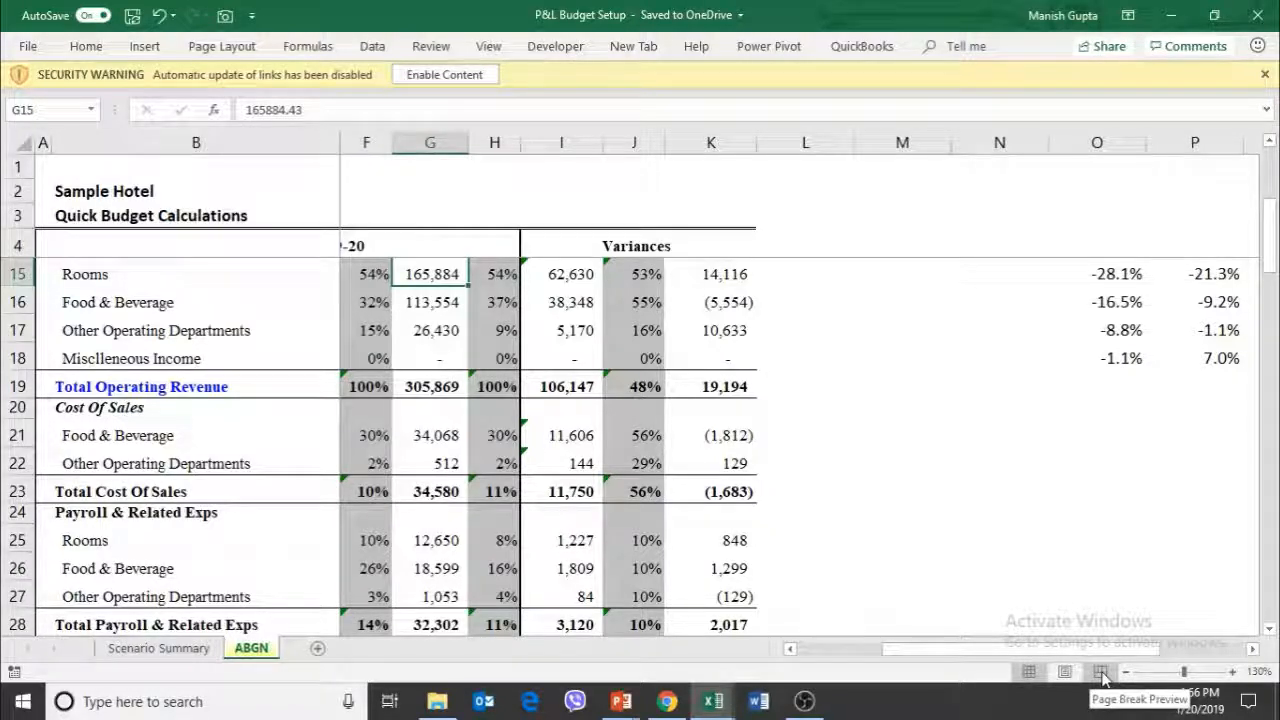
Return to the row labels and review the Total Operating Revenue, Cost of Sales and Payroll lines
click(600, 390)
key(Left)
key(Left)
key(Left)
key(Left)
key(Left)
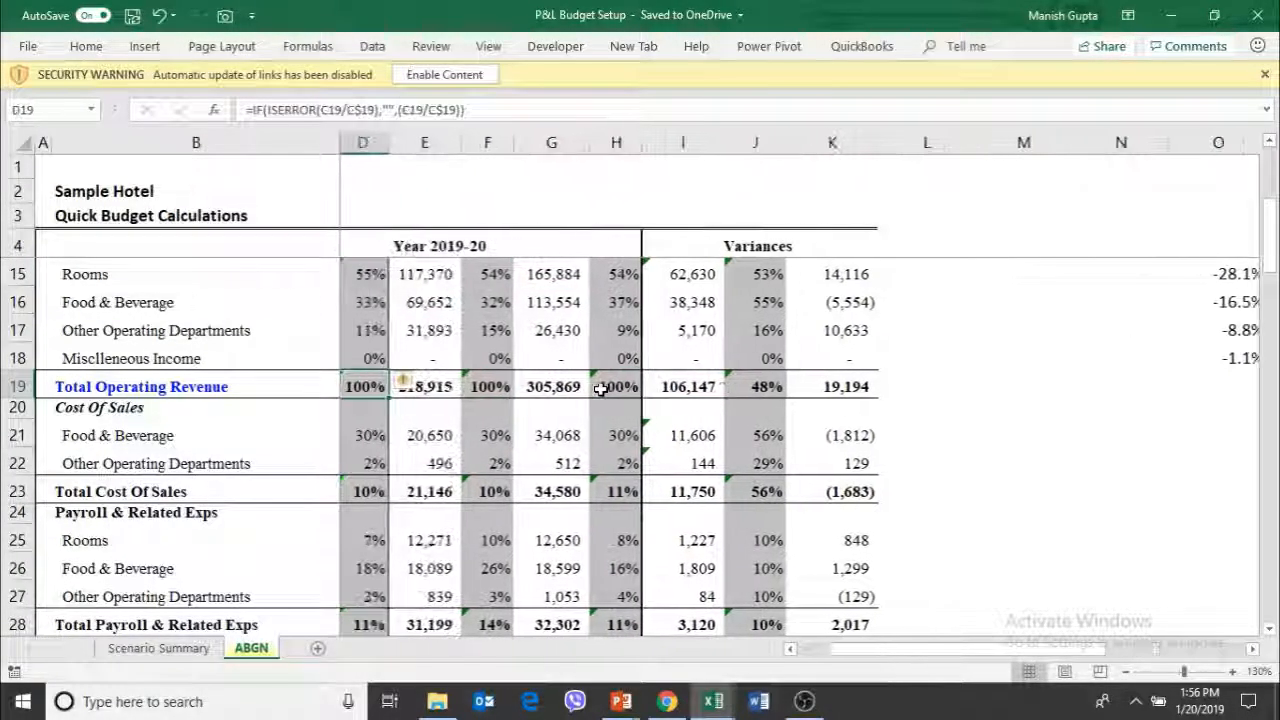
key(Left)
key(Left)
key(Down)
key(Down)
key(Down)
key(Down)
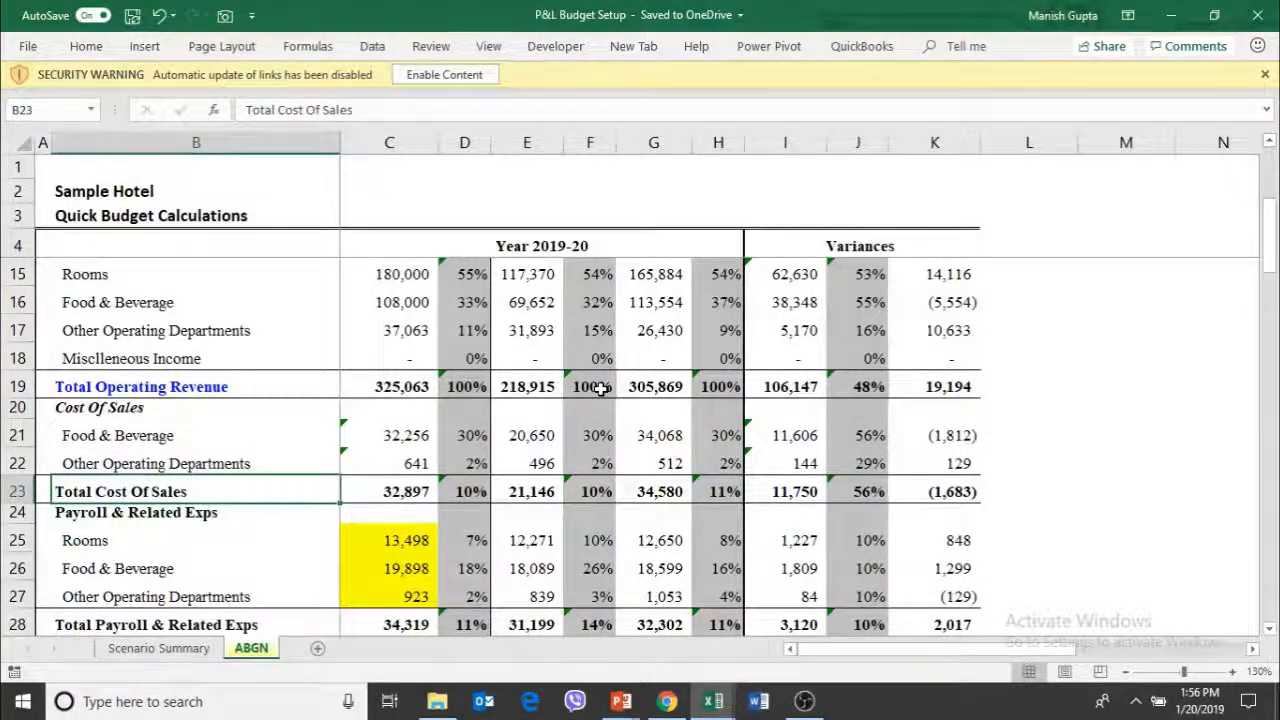
key(Down)
key(Down)
Examine the Food & Beverage cost of sales in row 21 across 2018-19 and the budget formula in C21
key(Right)
key(Right)
key(Up)
key(Up)
key(Up)
key(Up)
key(Up)
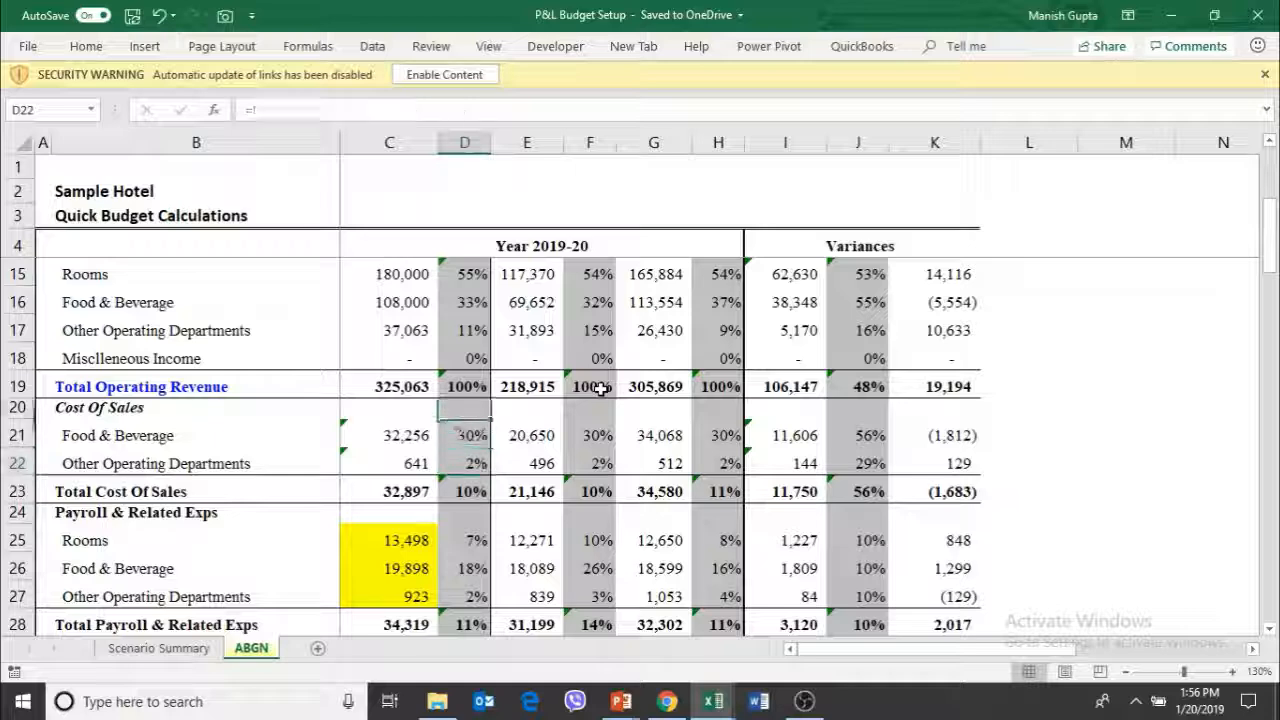
key(Up)
key(Down)
key(Down)
key(Right)
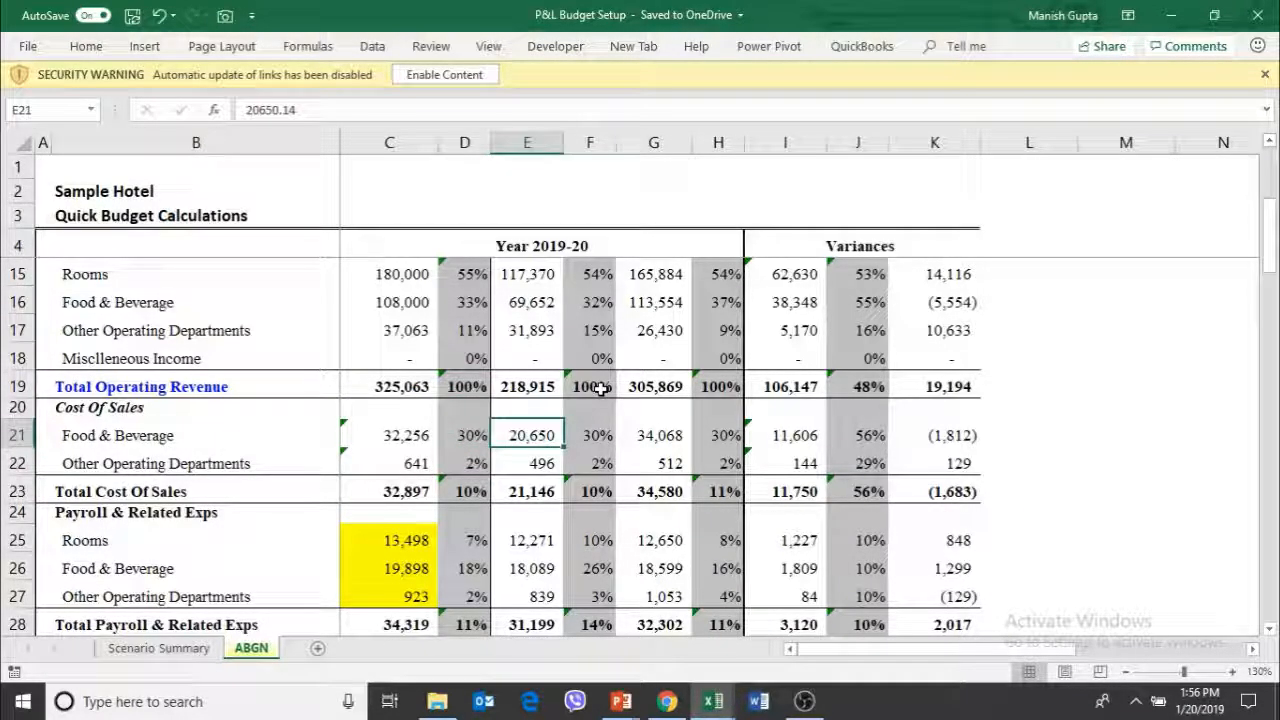
key(Right)
key(Left)
key(Left)
key(Left)
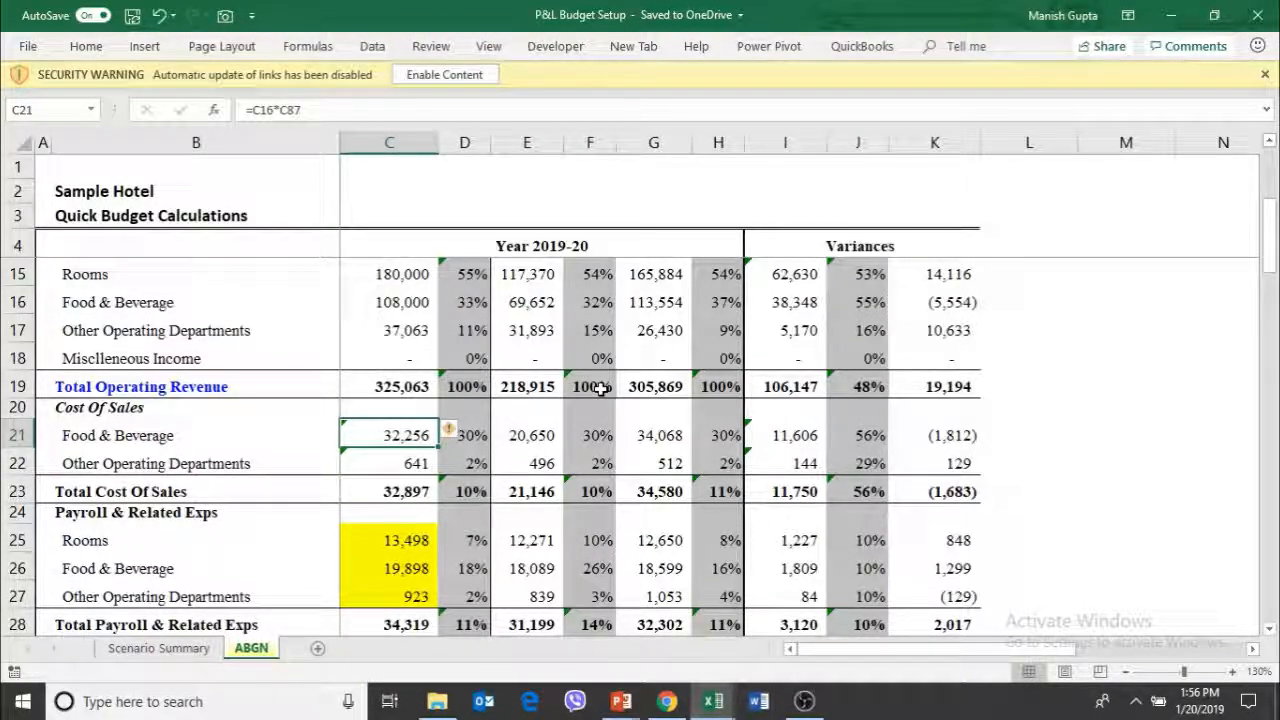
Examine the Rooms payroll budget formula in C25 and compare the line with 2018-19 and 2017-18
key(Down)
key(Down)
key(Down)
key(Down)
key(Down)
key(Down)
key(Up)
key(Up)
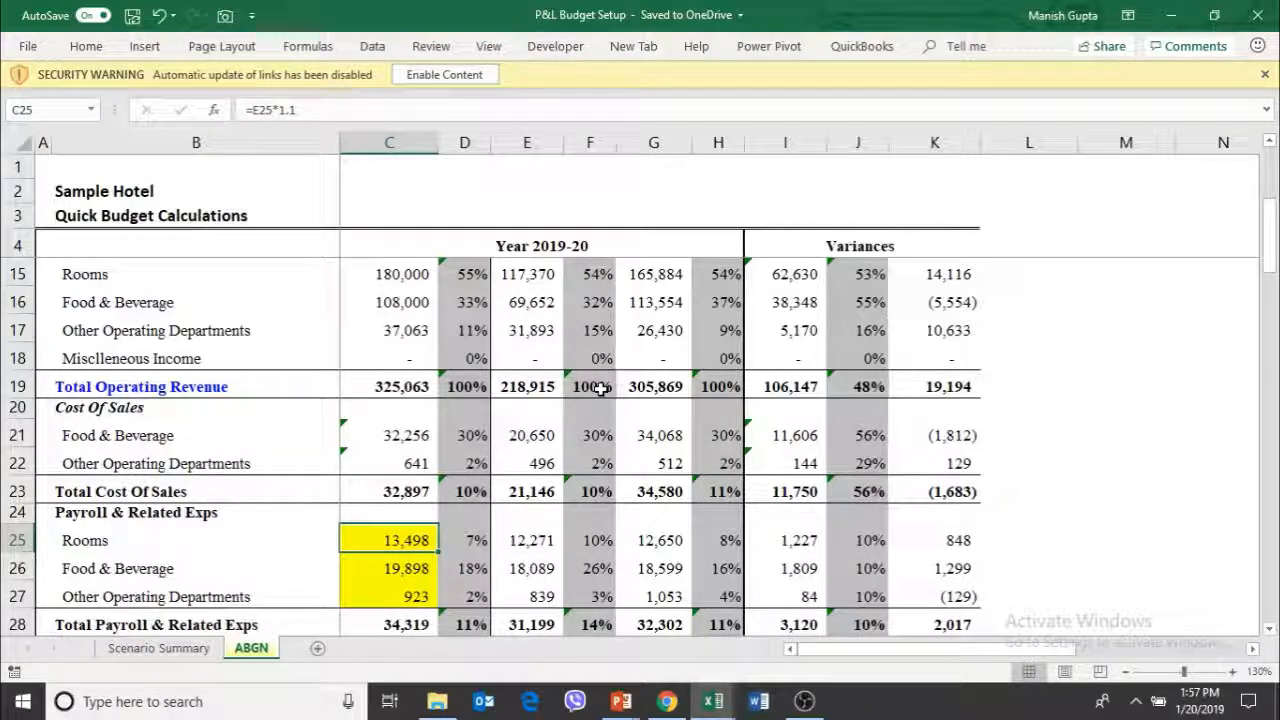
key(Right)
key(Right)
key(Right)
key(Right)
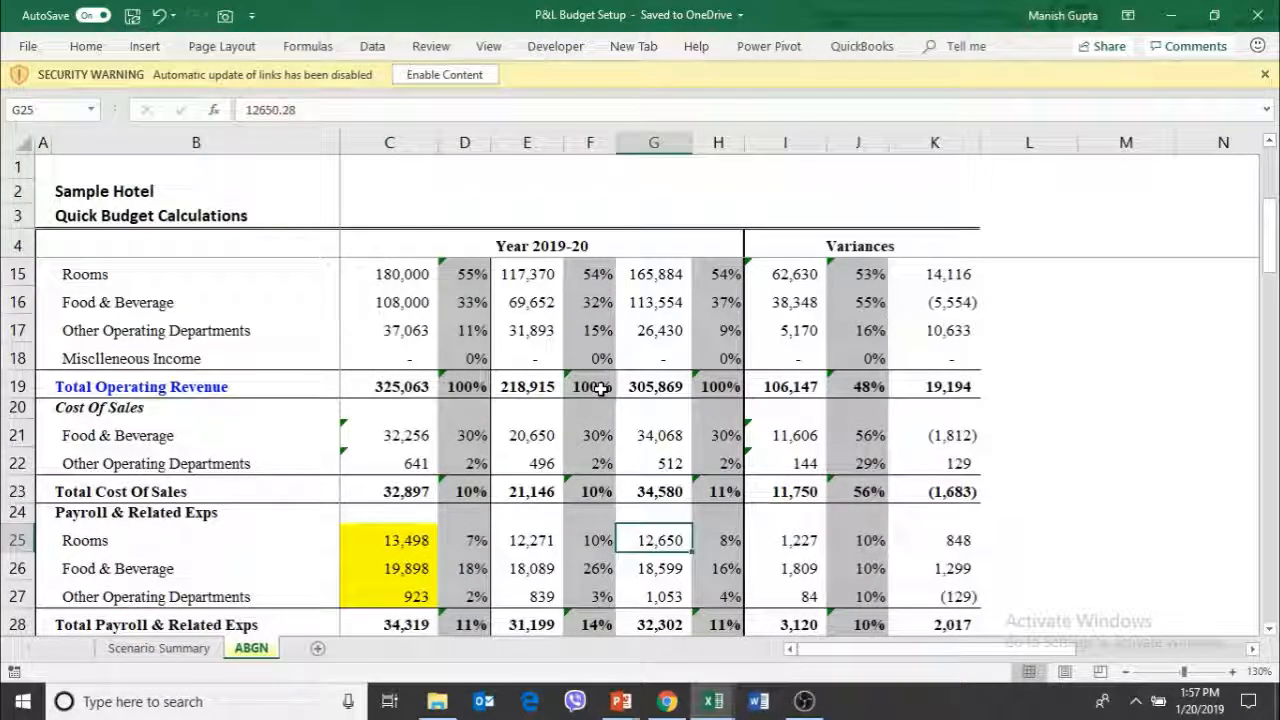
key(Left)
key(Left)
key(Left)
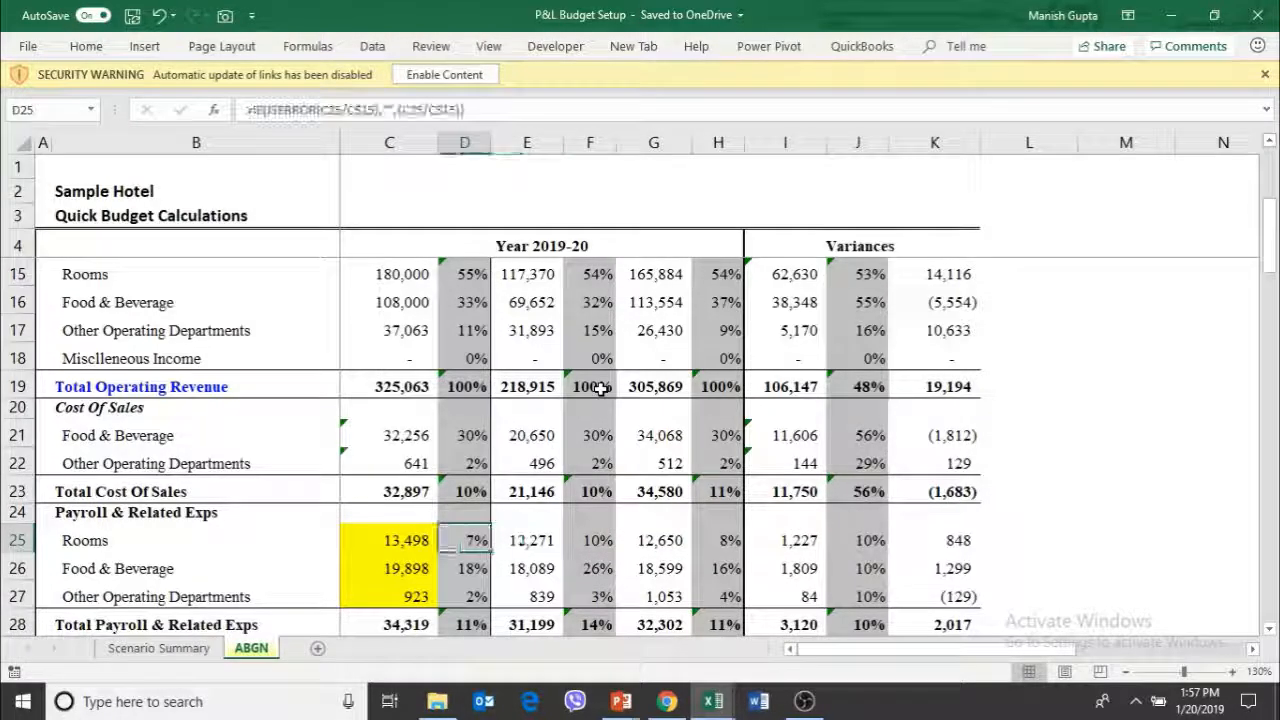
key(Left)
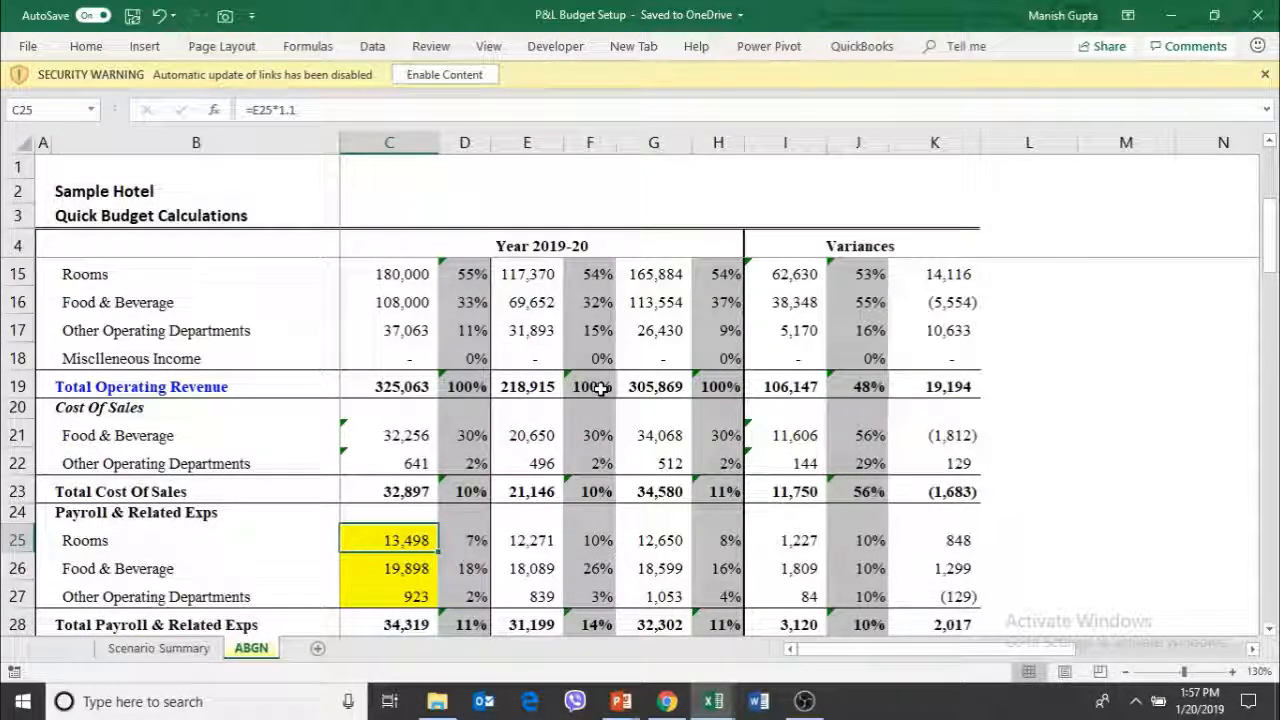
Review the budgeted rooms sold, occupancy and average daily rate against the 2018-19 figures
key(Up)
key(Up)
key(Up)
key(Up)
key(Up)
key(Up)
key(Up)
key(Up)
key(Up)
key(Up)
key(Up)
key(Up)
key(Up)
key(Up)
key(Up)
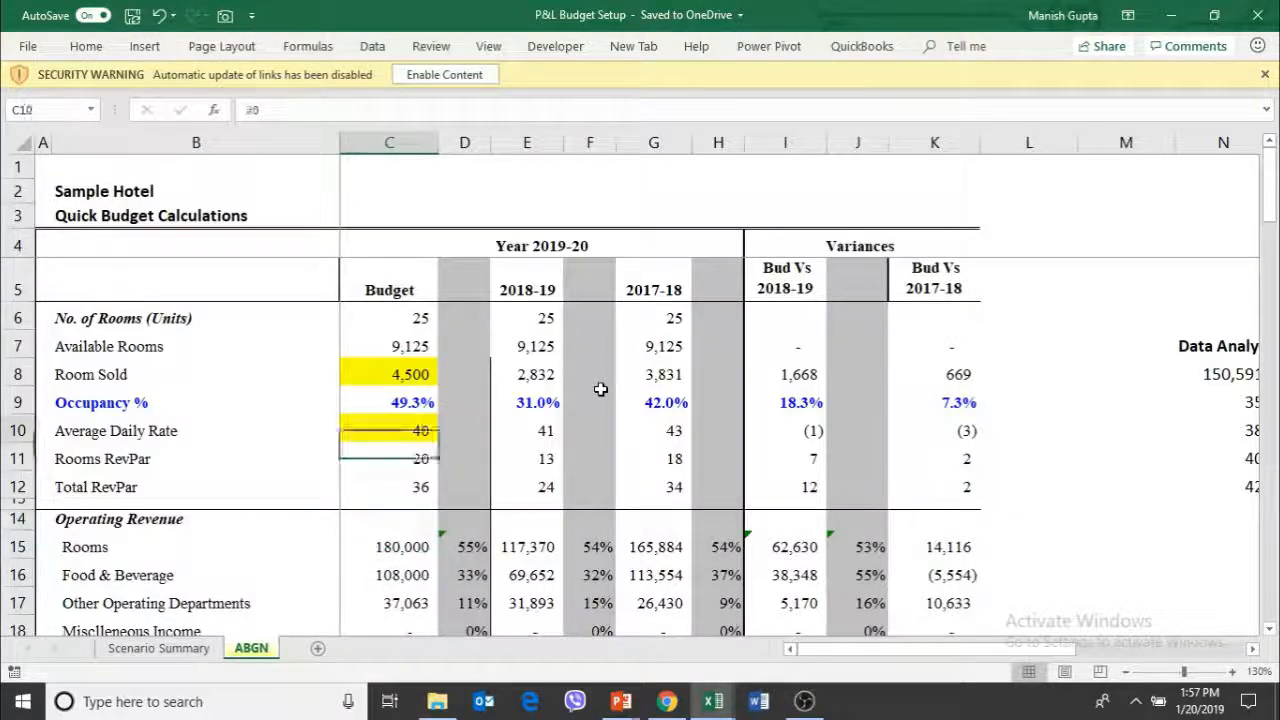
key(Up)
key(Up)
key(Up)
key(Up)
key(Down)
key(Down)
key(Down)
key(Down)
key(Right)
key(Right)
key(Up)
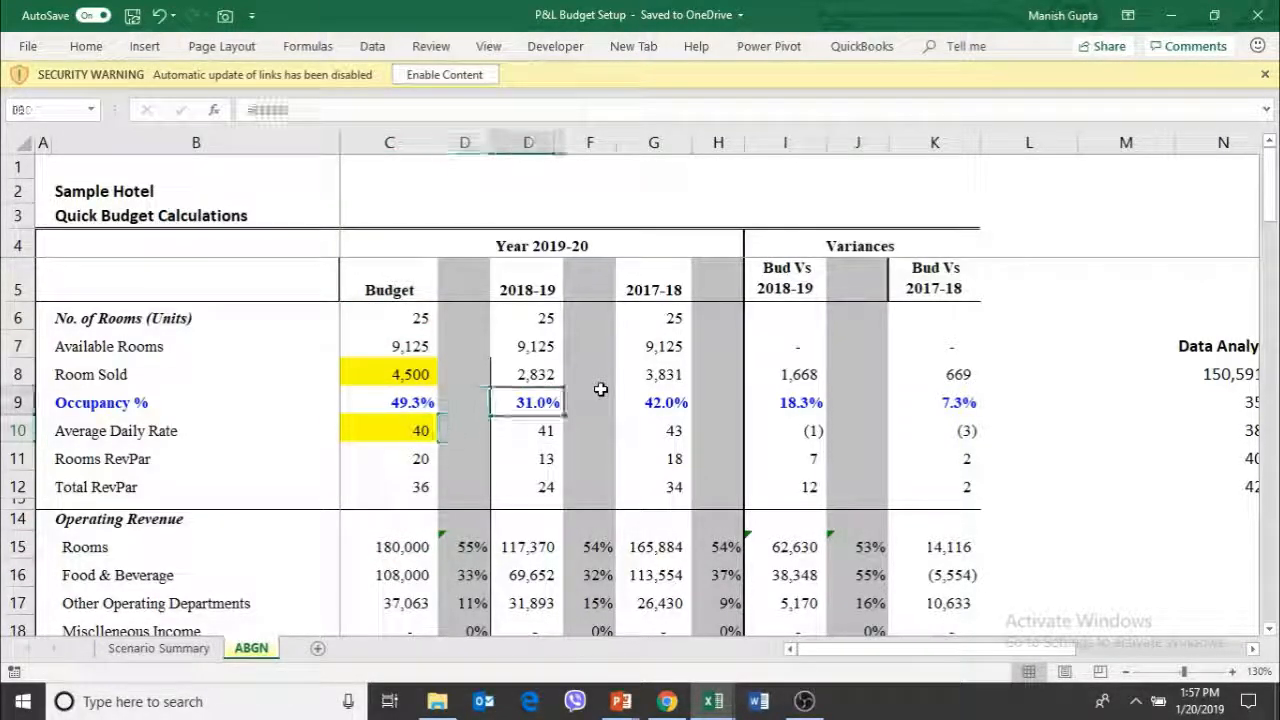
Enter the formula =E8/C8-1 in F8 to compare 2018-19 rooms sold with the budget
key(Up)
key(Right)
key(Right)
key(Left)
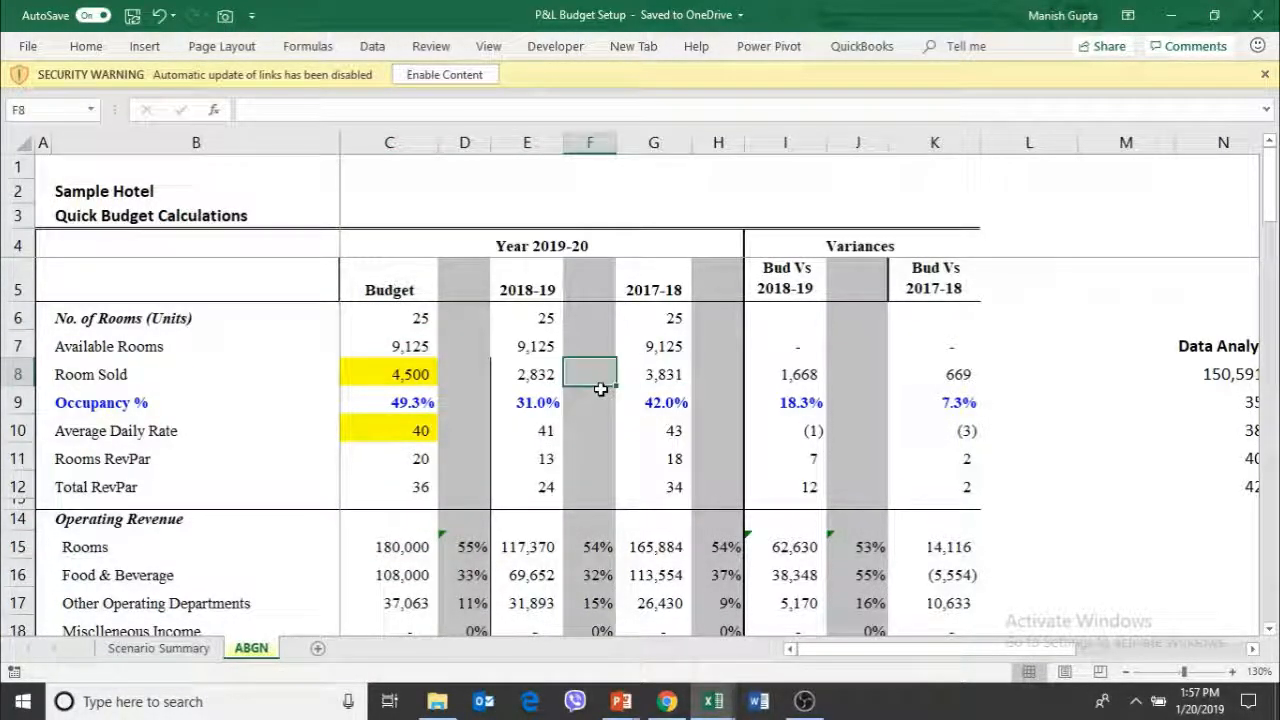
text(=)
key(Left)
text(/)
key(Left)
key(Left)
key(Left)
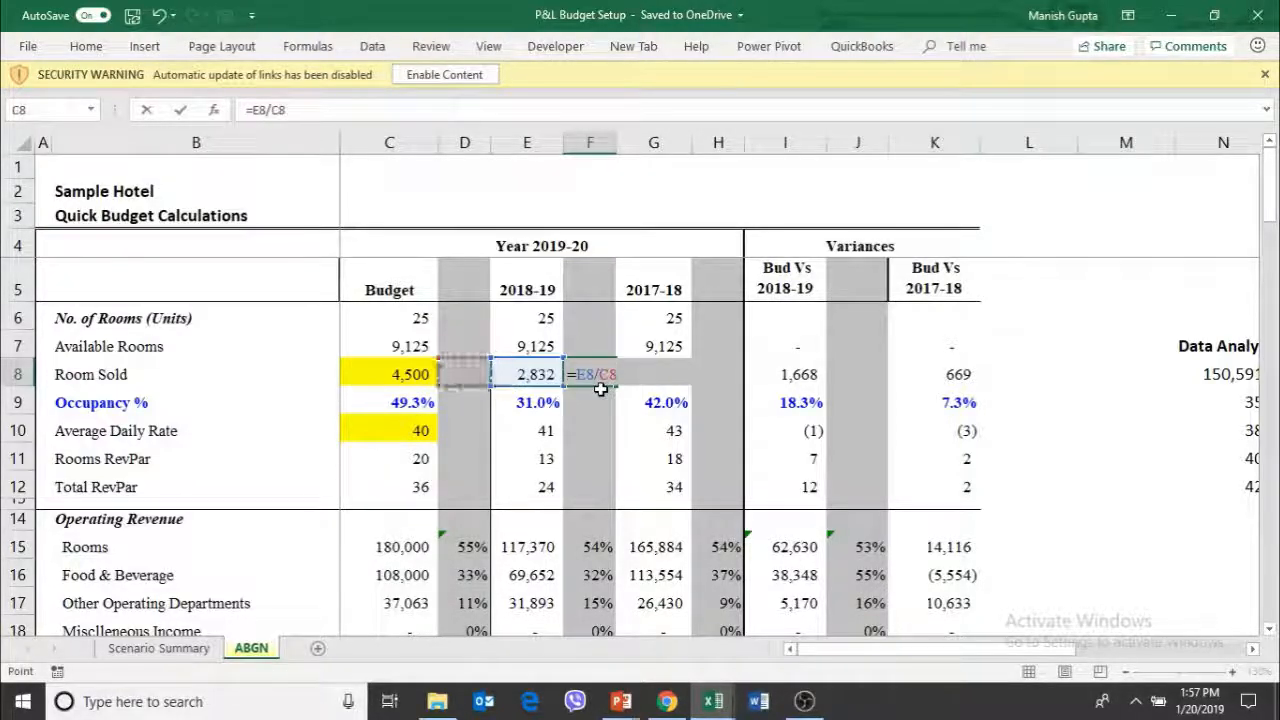
text(-1)
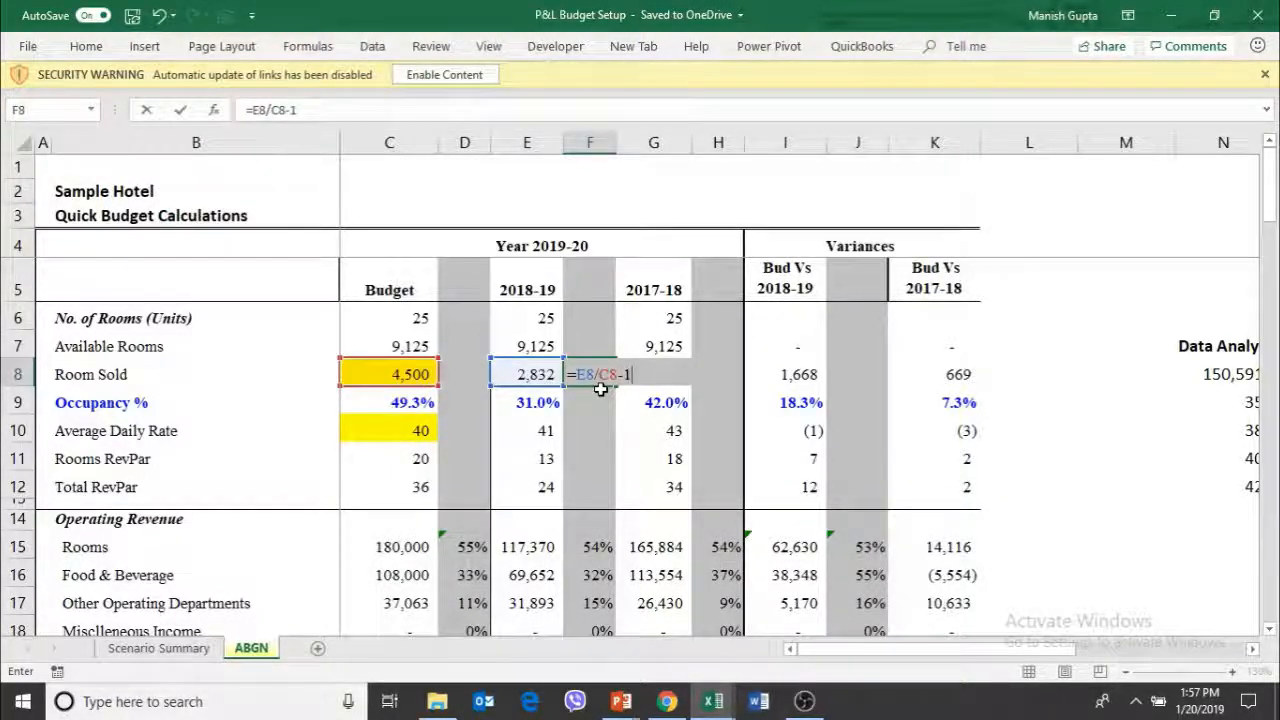
key(ctrl+Return)
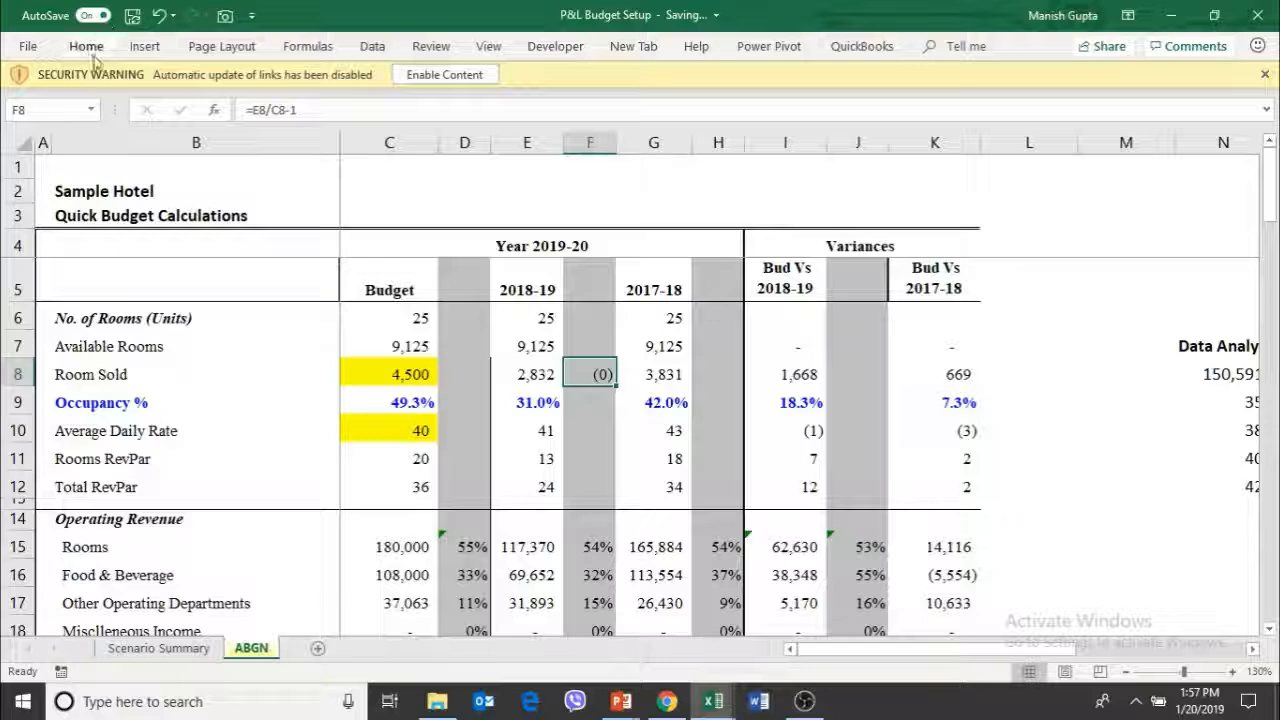
Format the rooms-sold variance in F8 as a percentage with no decimals and collapse the ribbon again
click(86, 47)
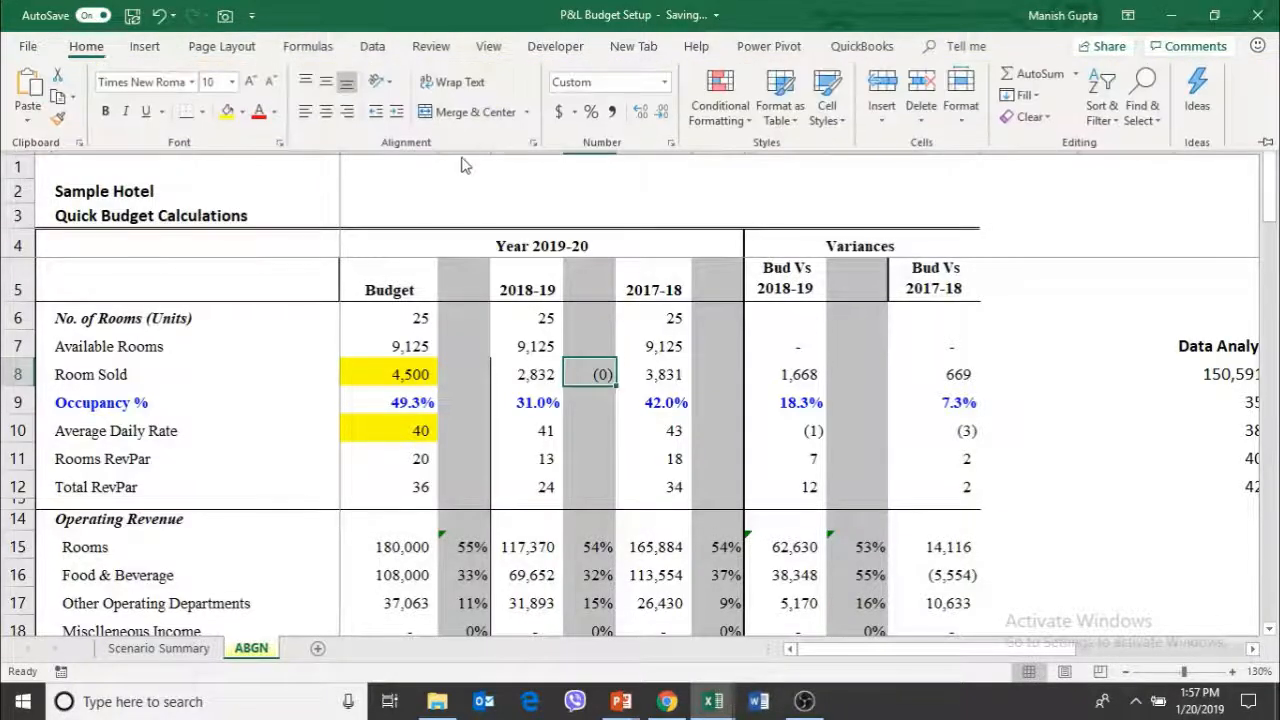
click(598, 112)
click(642, 113)
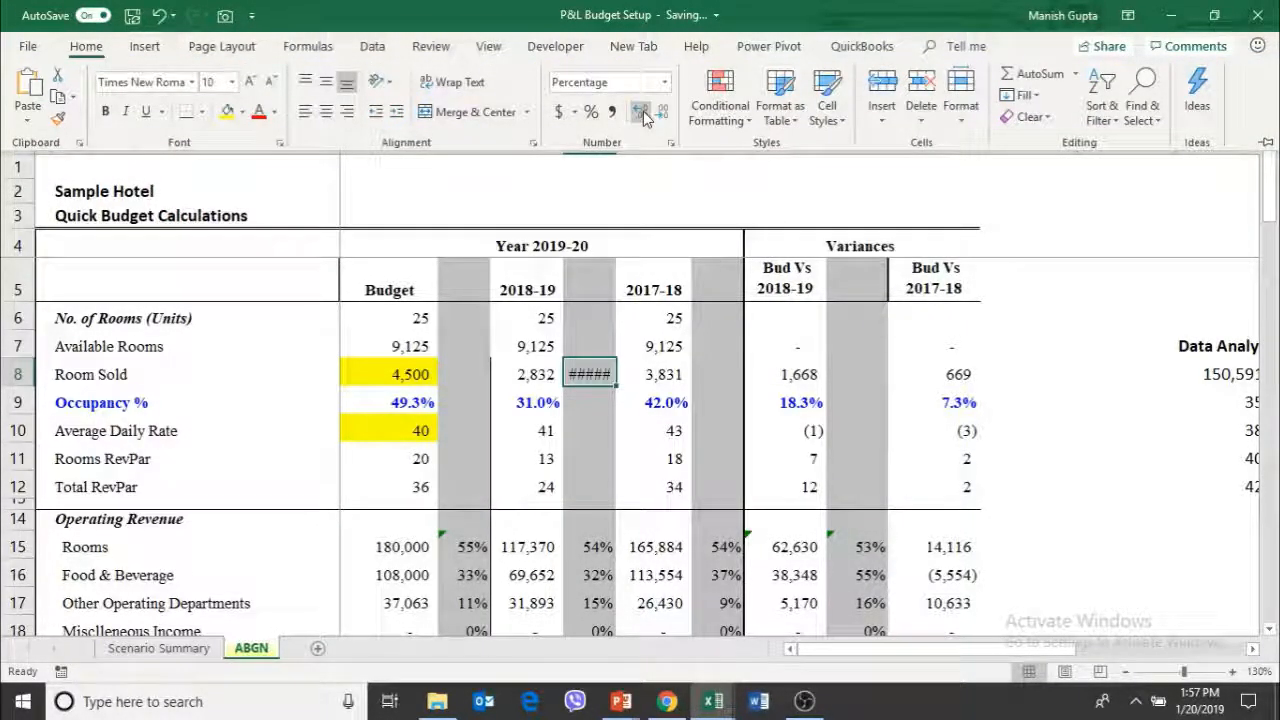
click(663, 112)
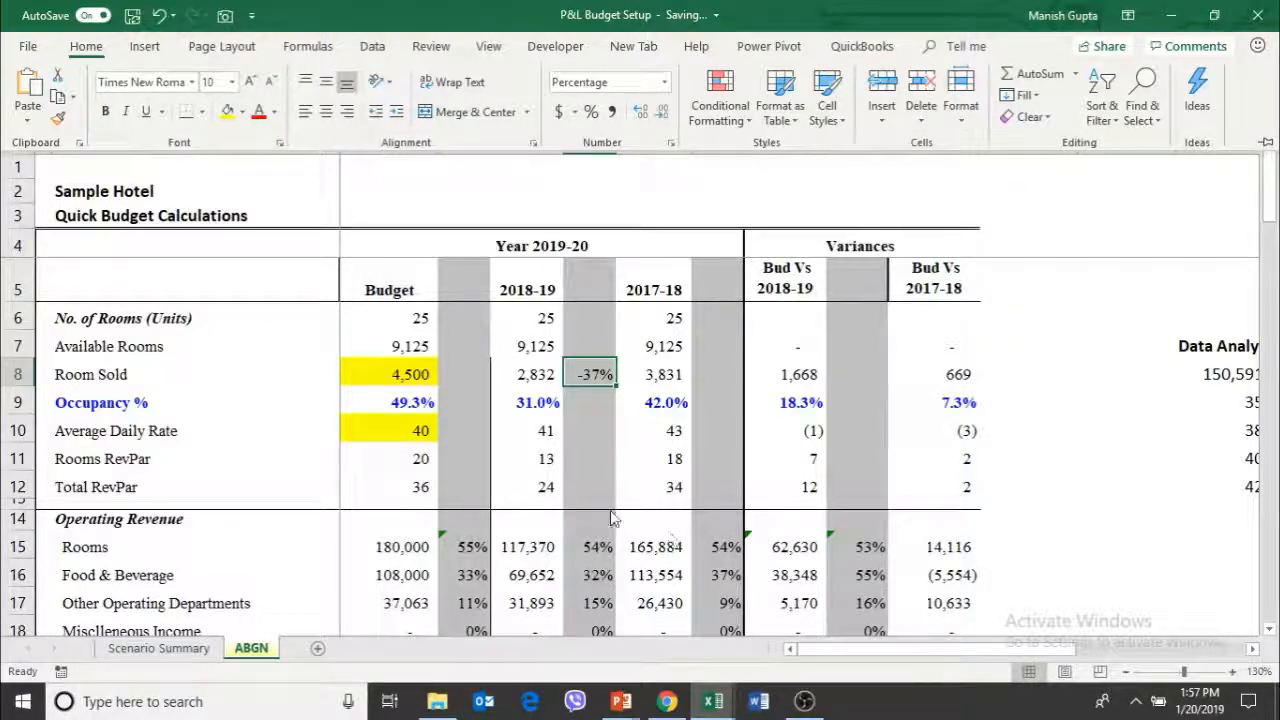
click(581, 443)
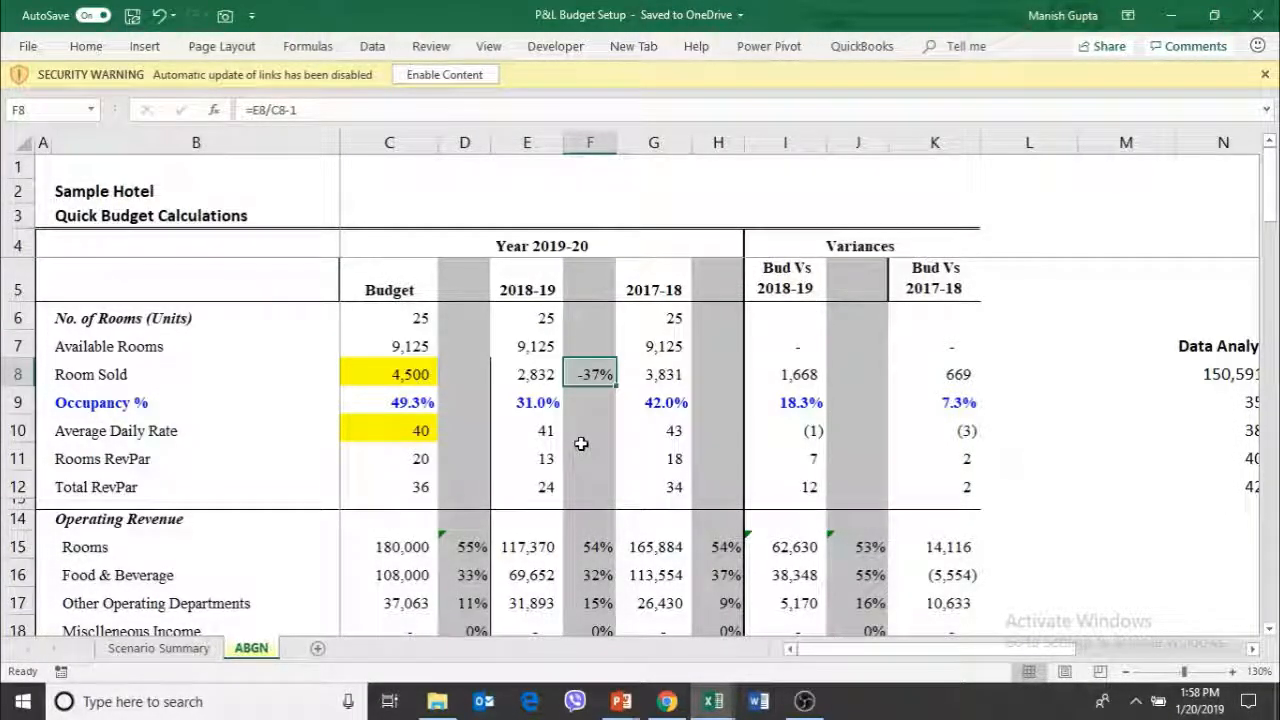
Examine the payroll budget formulas for Rooms, Food & Beverage and Other Operating Departments in C25 to C27
key(Down)
key(Down)
key(Down)
key(Down)
key(Down)
key(Down)
key(Down)
key(Down)
key(Down)
key(Down)
key(Down)
key(Down)
key(Down)
key(Down)
key(Down)
key(Down)
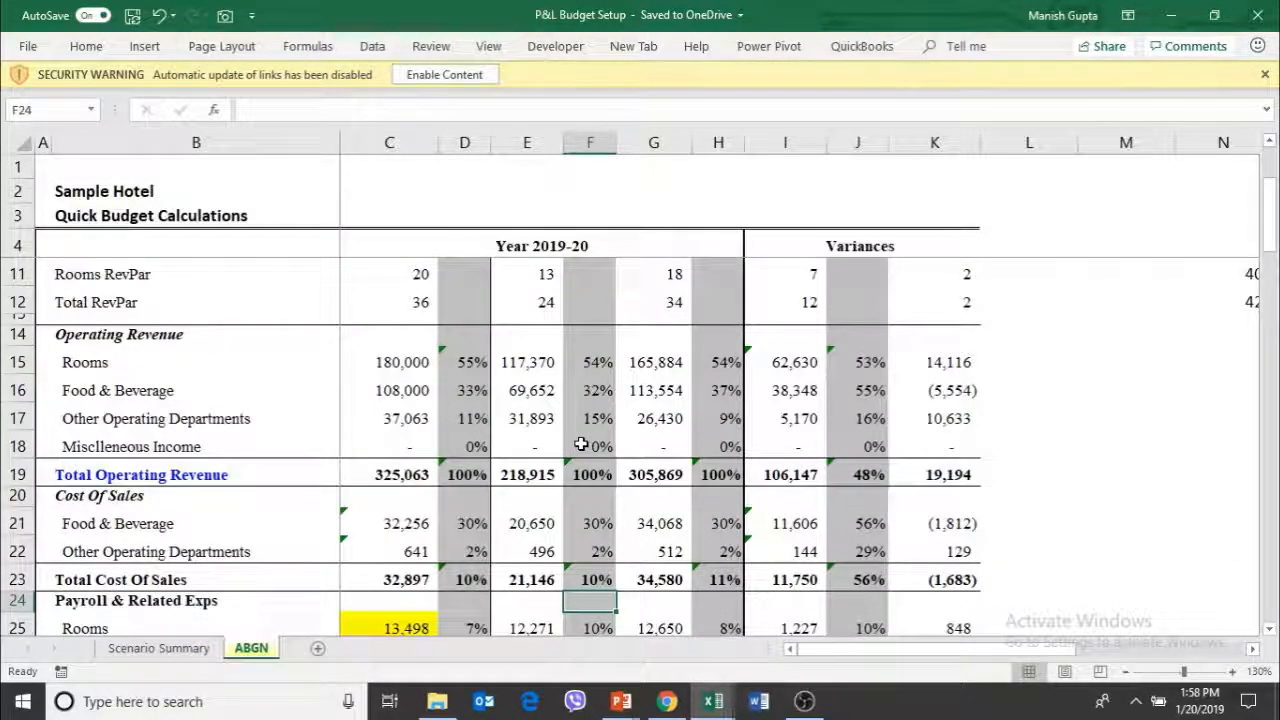
key(Down)
key(Left)
key(Left)
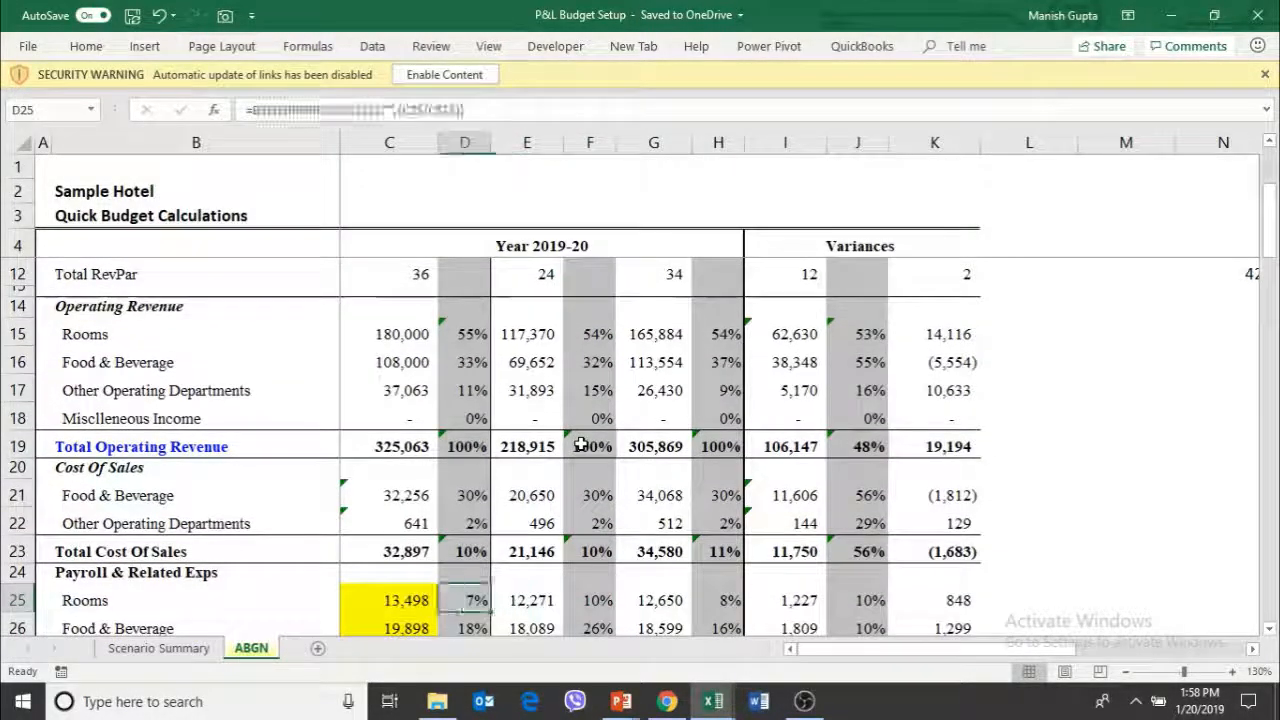
key(Left)
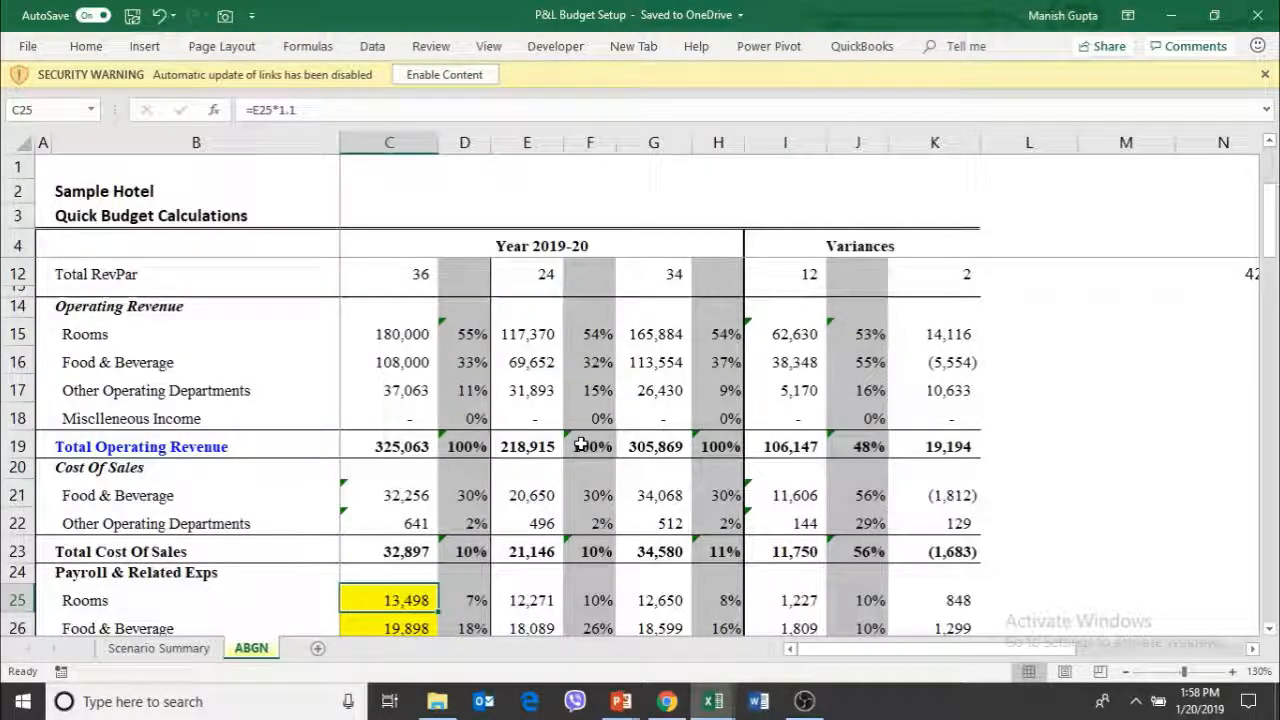
key(Down)
key(Down)
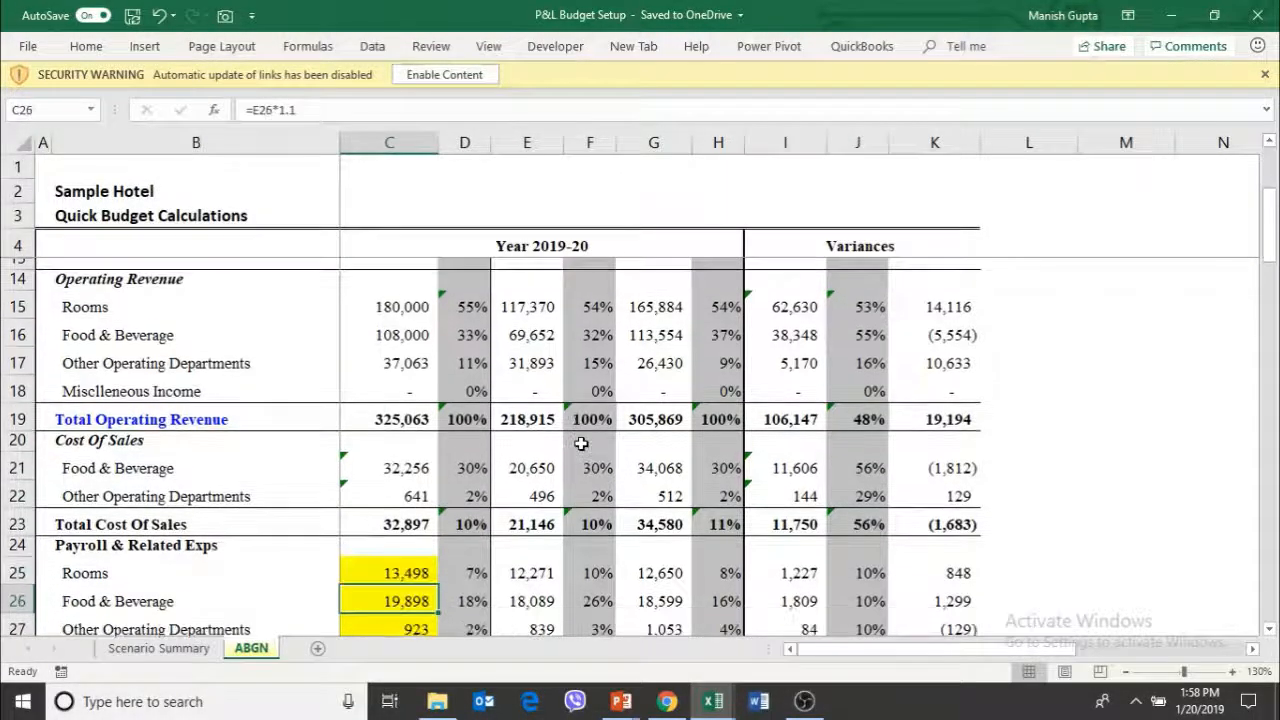
key(Up)
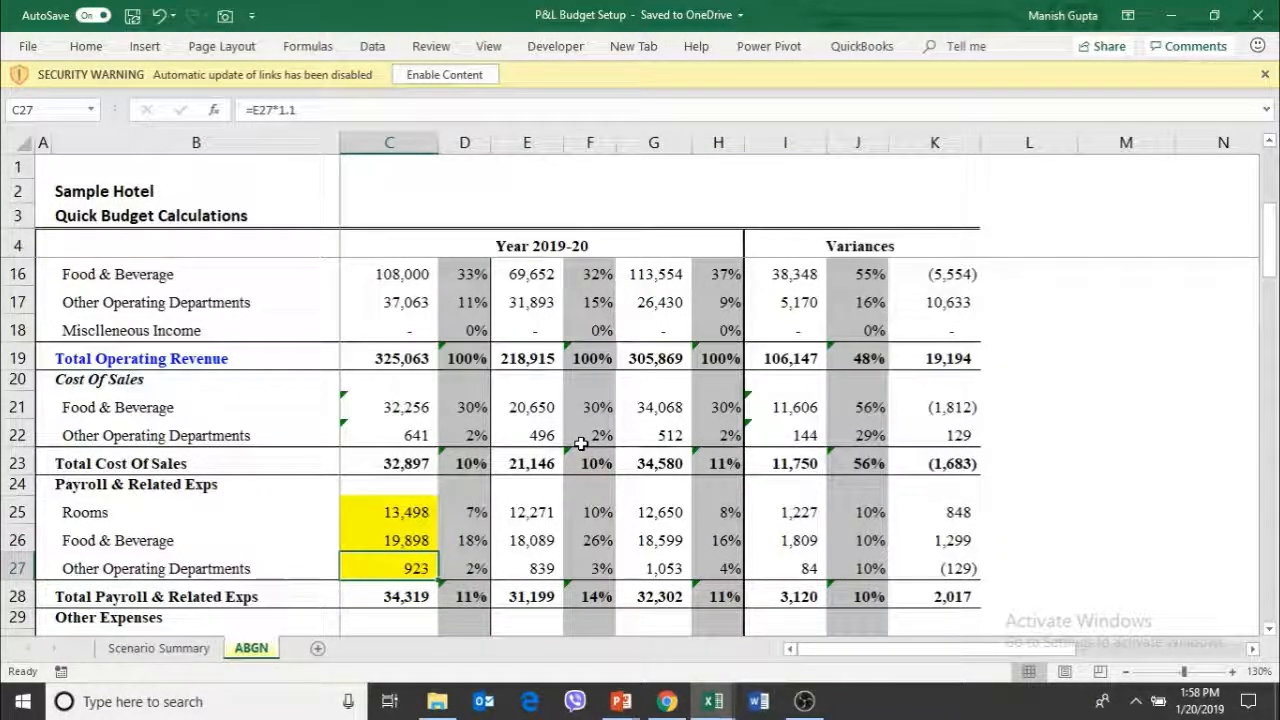
Review the departmental Other Expenses lines and examine the Rooms budget formula in C30
key(Down)
key(Down)
key(Down)
key(Down)
key(Down)
key(Down)
key(Down)
key(Down)
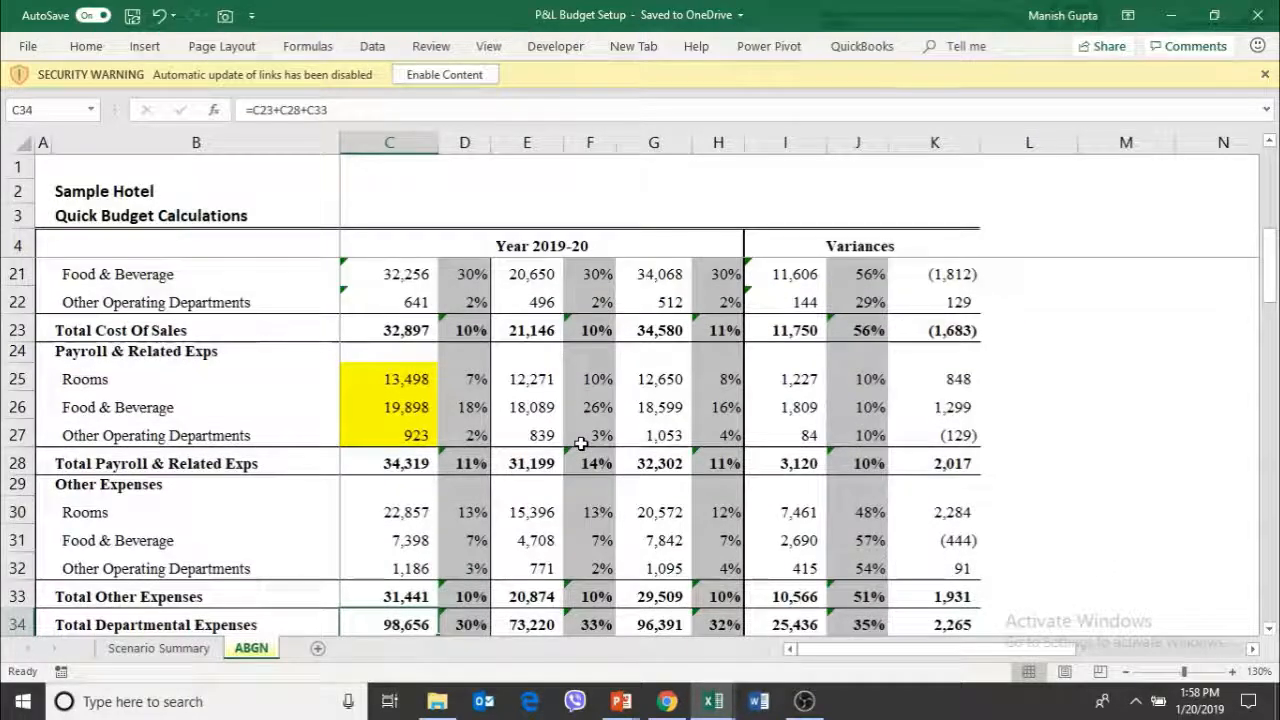
key(Up)
key(Up)
key(Up)
key(Up)
key(Up)
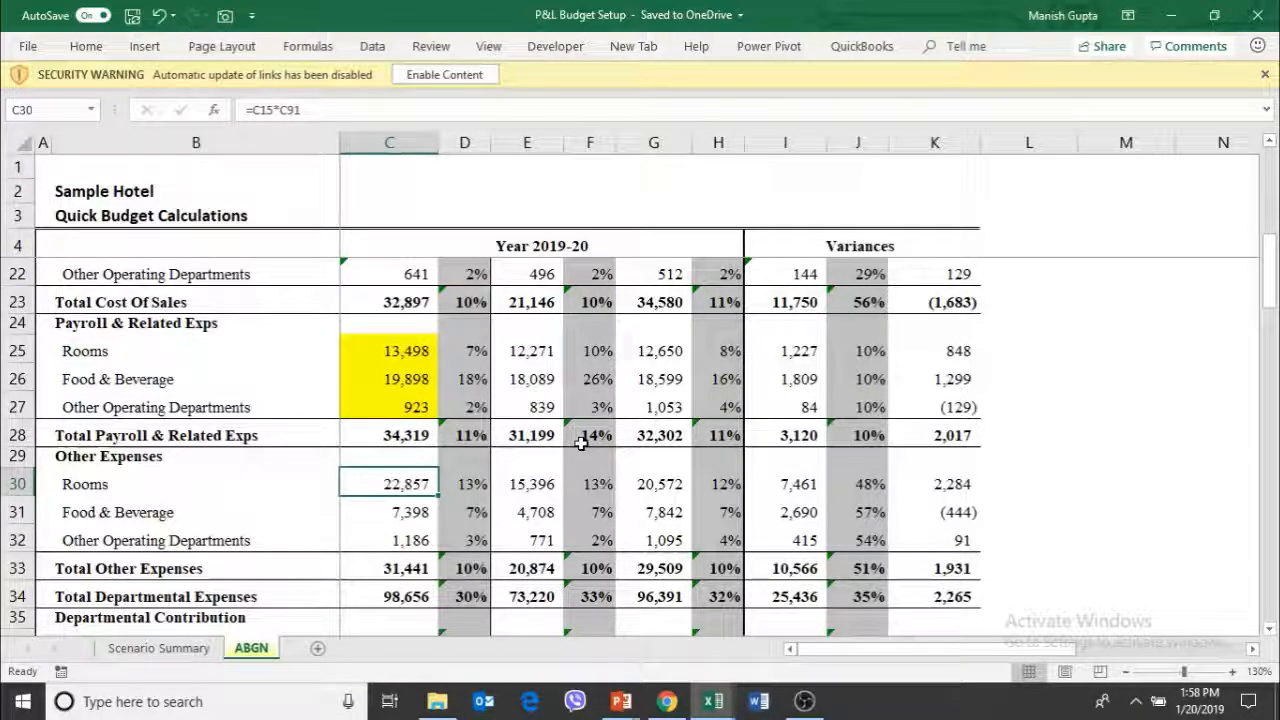
Go to the ratio table below the profit lines and review its revenue, cost and expense ratios
key(Page_Down)
key(Page_Down)
key(Page_Down)
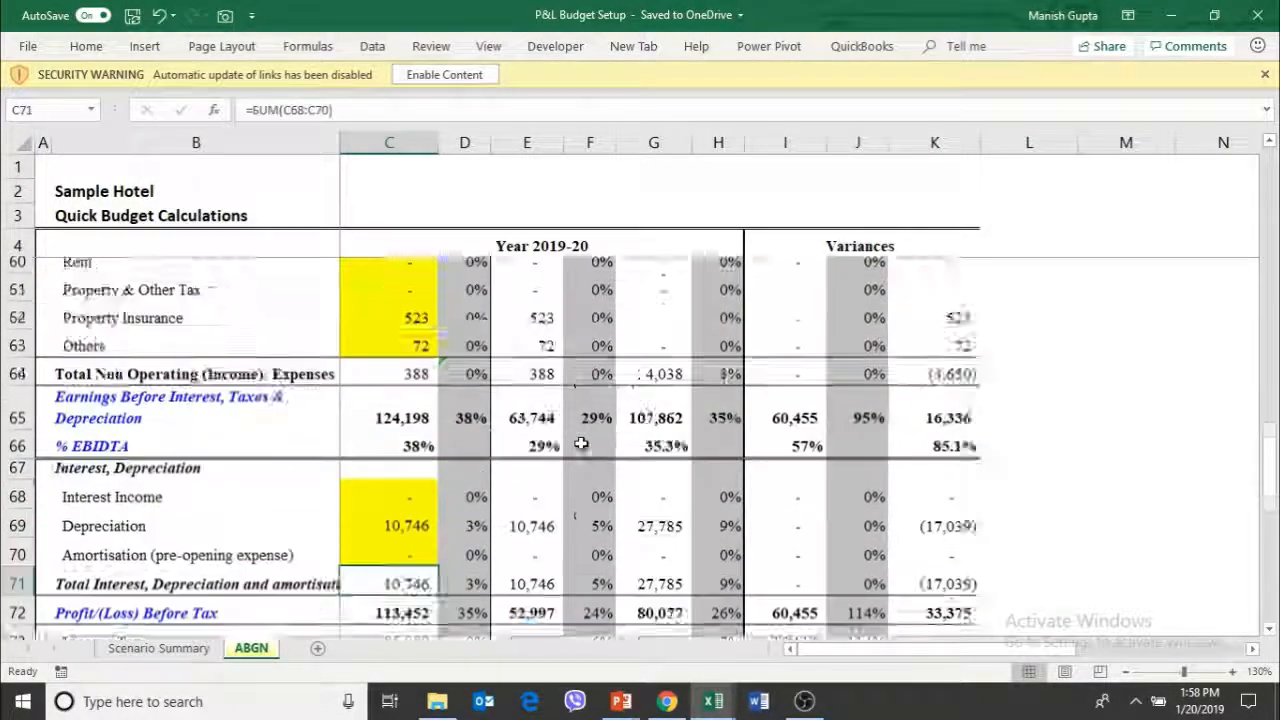
key(Page_Down)
key(Page_Down)
key(Page_Down)
key(Page_Up)
key(Page_Up)
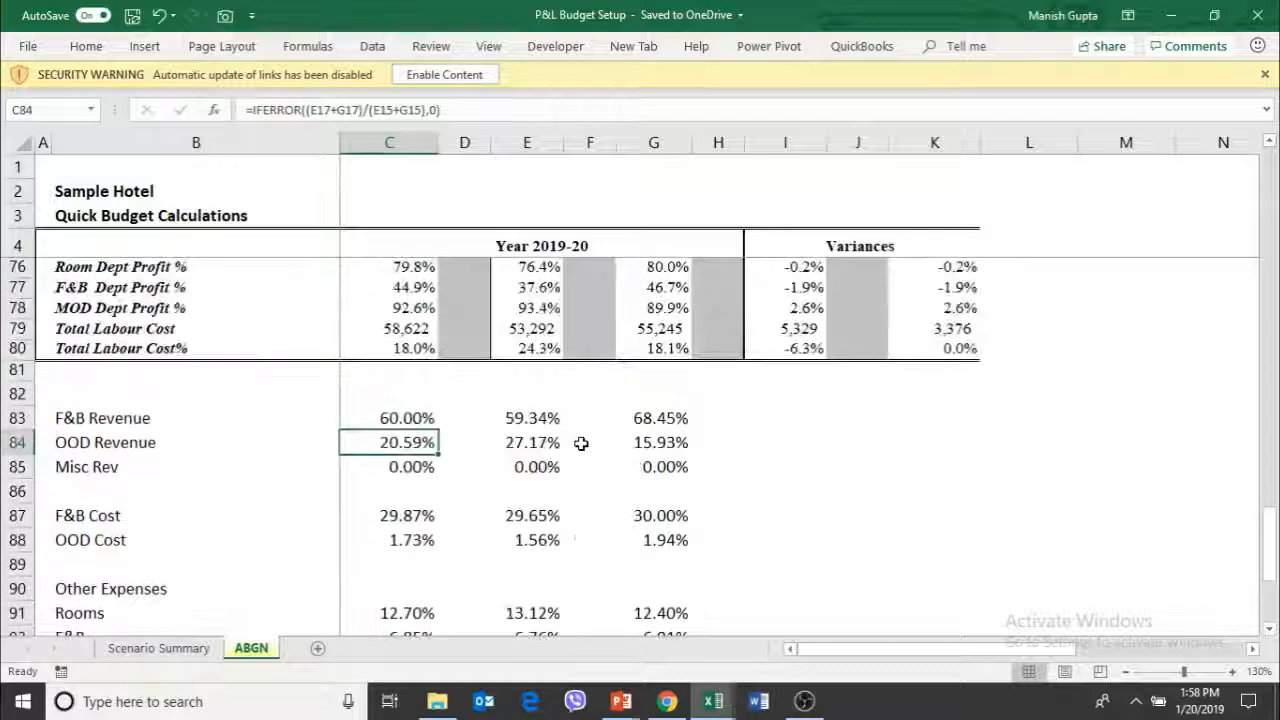
key(Down)
key(Down)
key(Down)
key(Down)
key(Down)
key(Down)
key(Down)
key(Down)
key(Down)
key(Down)
key(Down)
key(Up)
key(Up)
key(Right)
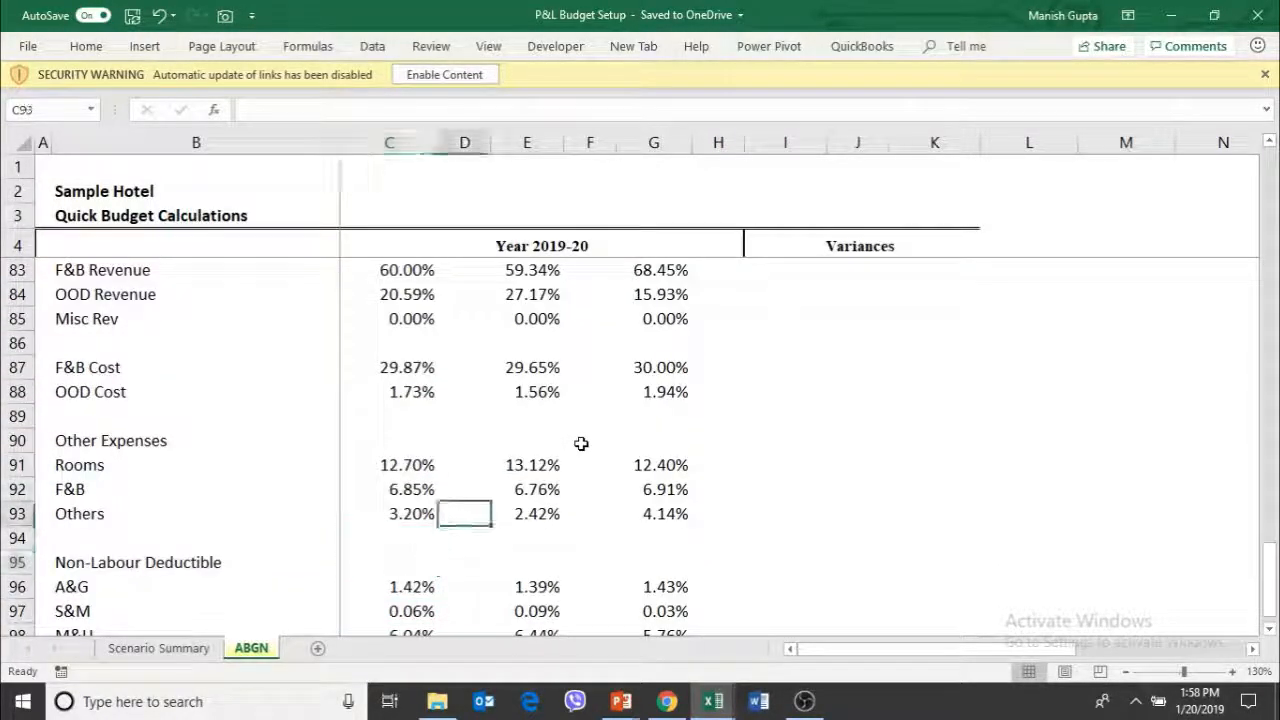
Compare the Other Expenses ratios in rows 91 to 93 across the budget, 2018-19 and 2017-18 columns
key(Up)
key(Up)
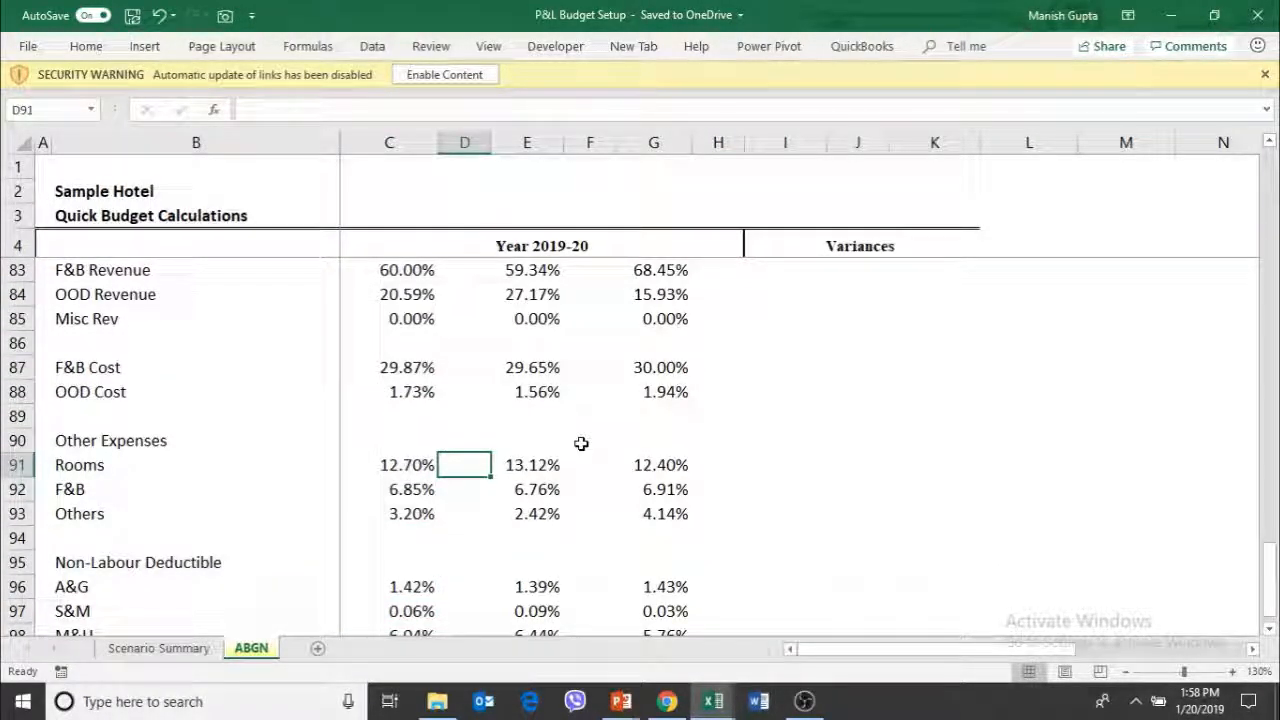
key(Right)
key(Right)
key(Down)
key(Down)
key(Left)
key(Left)
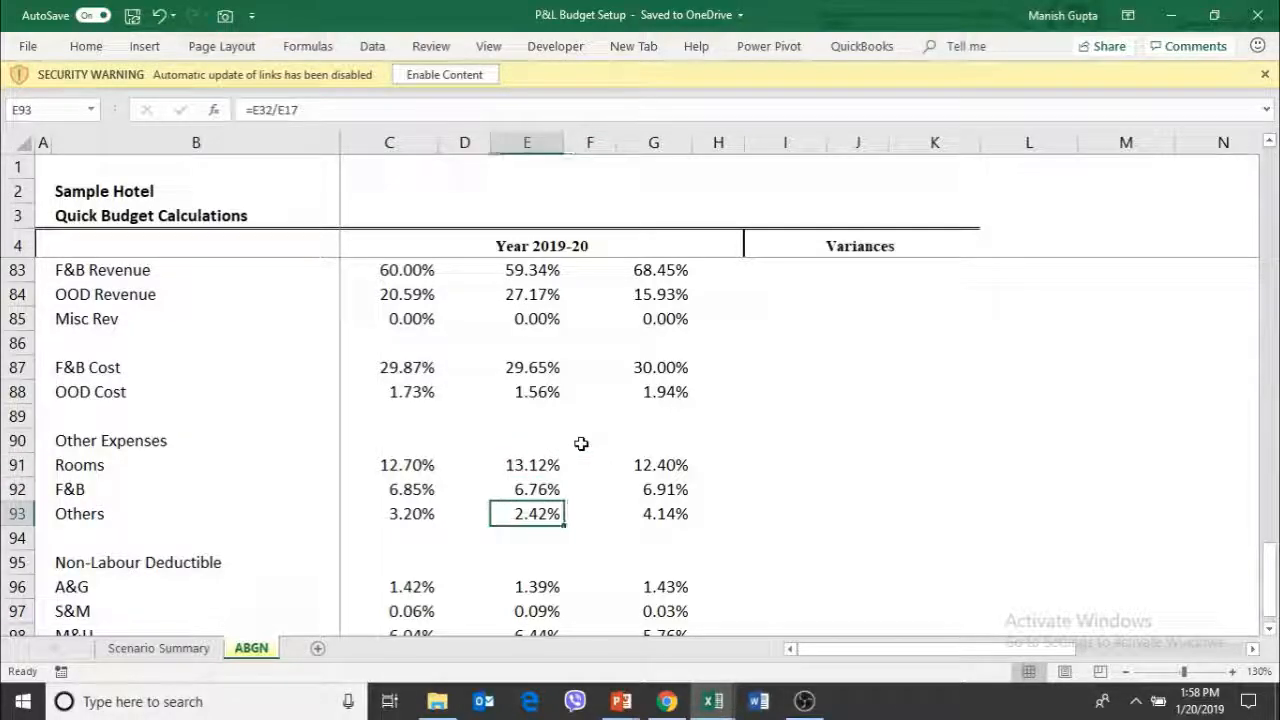
key(Up)
key(Right)
key(Left)
key(Left)
key(Down)
key(Up)
key(Up)
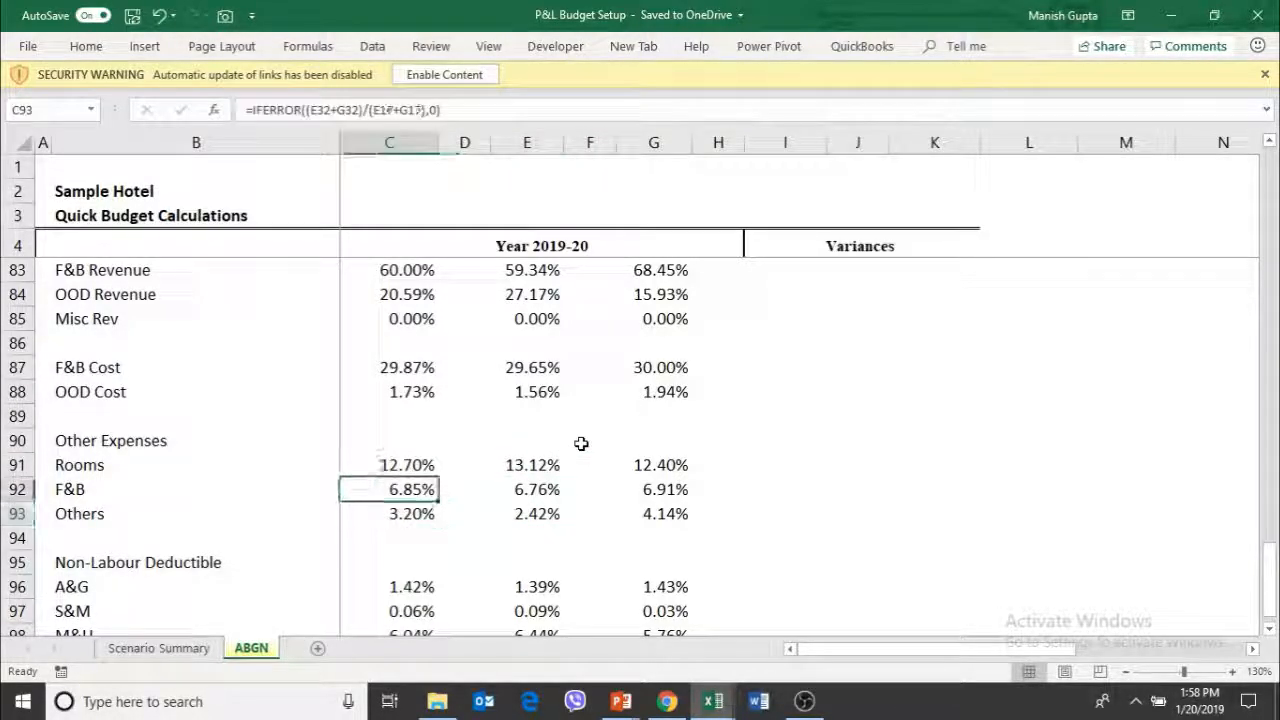
Return from the ratio table and review the Unallocated Expenses and Departmental Contribution rows in the Budget column
key(Up)
key(Up)
key(Up)
key(Up)
key(Up)
key(Up)
key(Up)
key(Up)
key(Up)
key(Up)
key(Up)
key(Up)
key(Up)
key(Up)
key(Up)
key(Up)
key(Up)
key(Up)
key(Up)
key(Up)
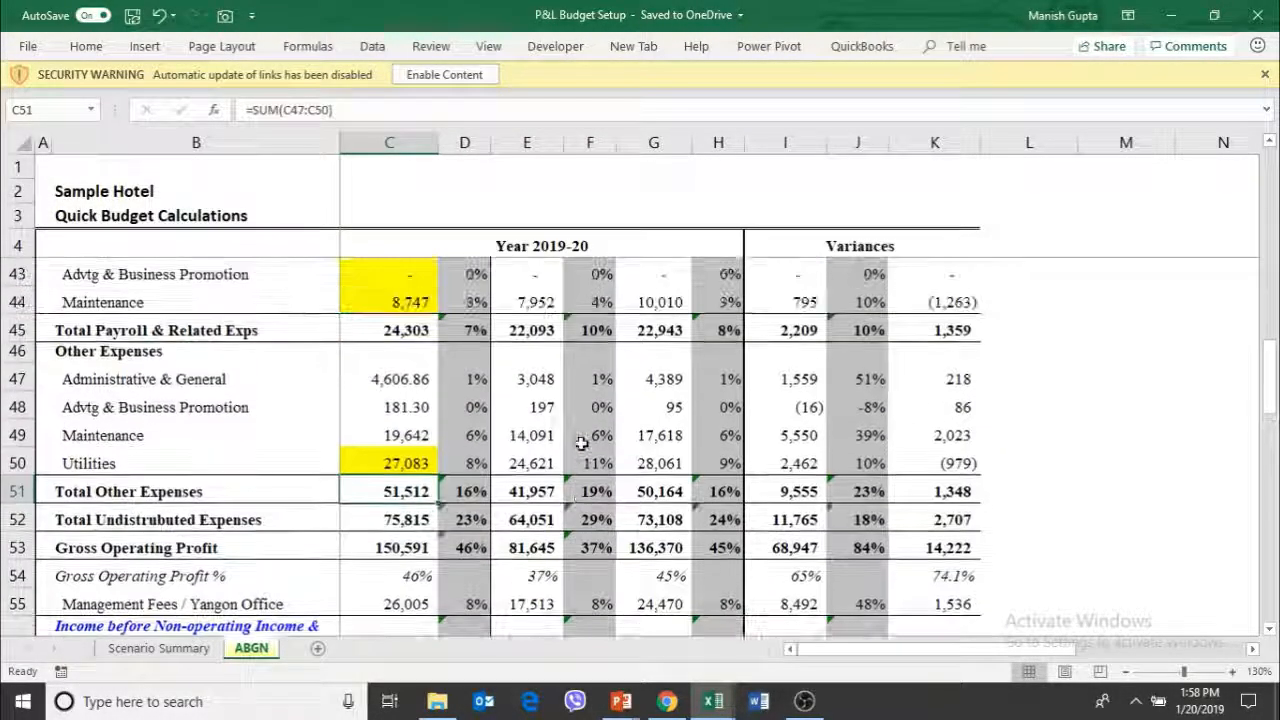
key(Down)
key(Down)
key(Down)
key(Down)
key(Down)
key(Down)
key(Down)
key(Down)
key(Down)
key(Down)
key(Down)
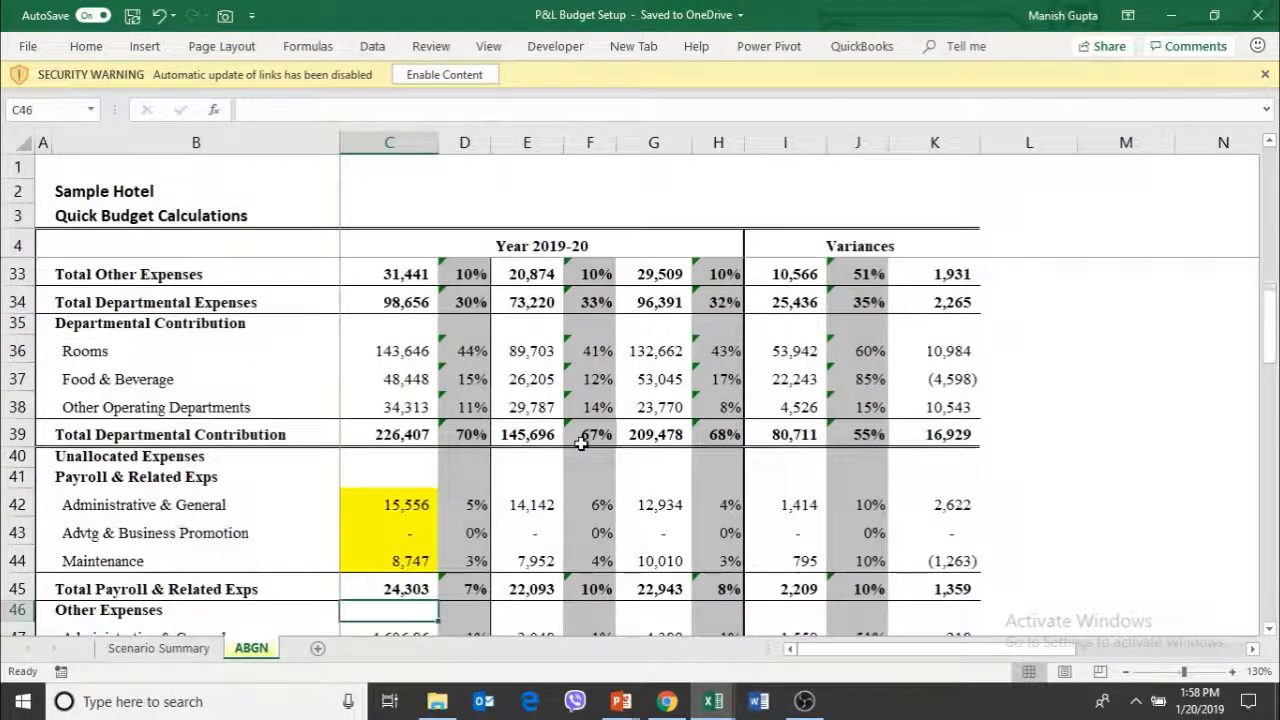
key(Up)
key(Up)
key(Up)
key(Up)
key(Up)
key(Up)
key(Up)
key(Up)
key(Up)
key(Up)
key(Up)
key(Up)
key(Up)
key(Up)
key(Up)
key(Up)
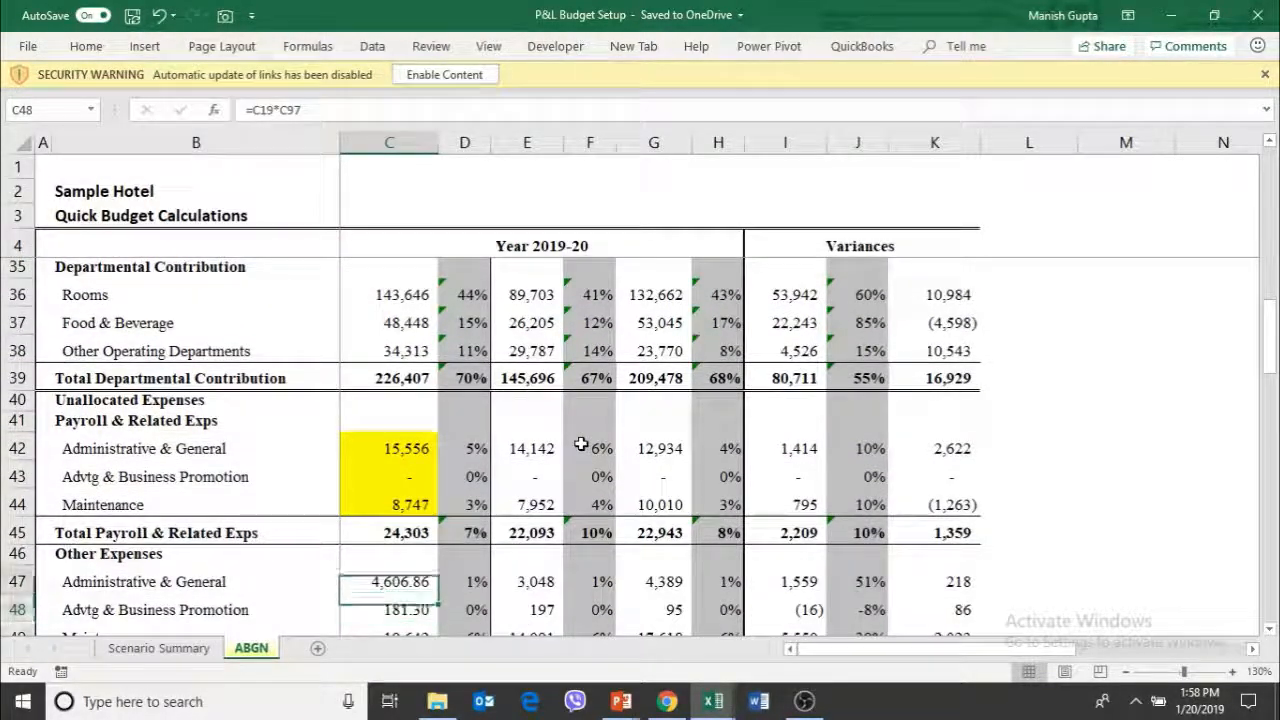
key(Down)
key(Down)
key(Down)
key(Down)
key(Down)
key(Down)
key(Down)
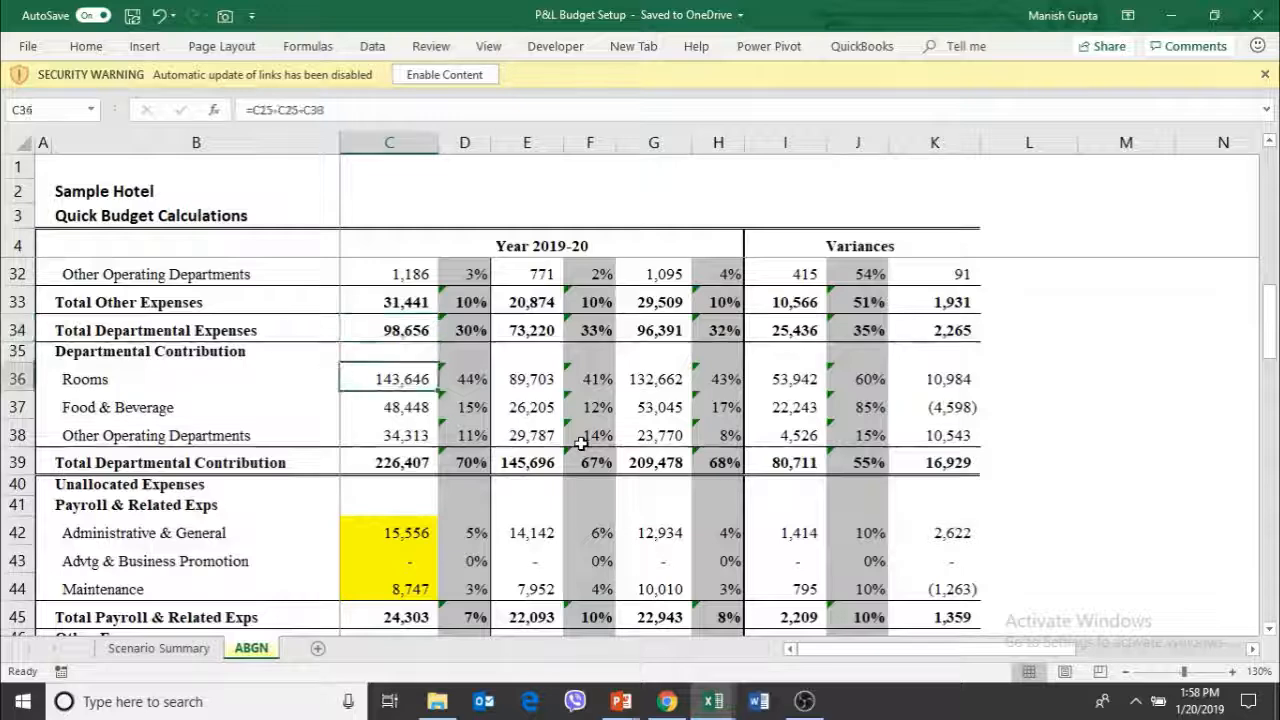
Review the unallocated expenses down to Gross Operating Profit and examine the Advtg & Business Promotion budget formula in C48
key(Down)
key(Down)
key(Down)
key(Down)
key(Down)
key(Down)
key(Down)
key(Down)
key(Down)
key(Down)
key(Down)
key(Down)
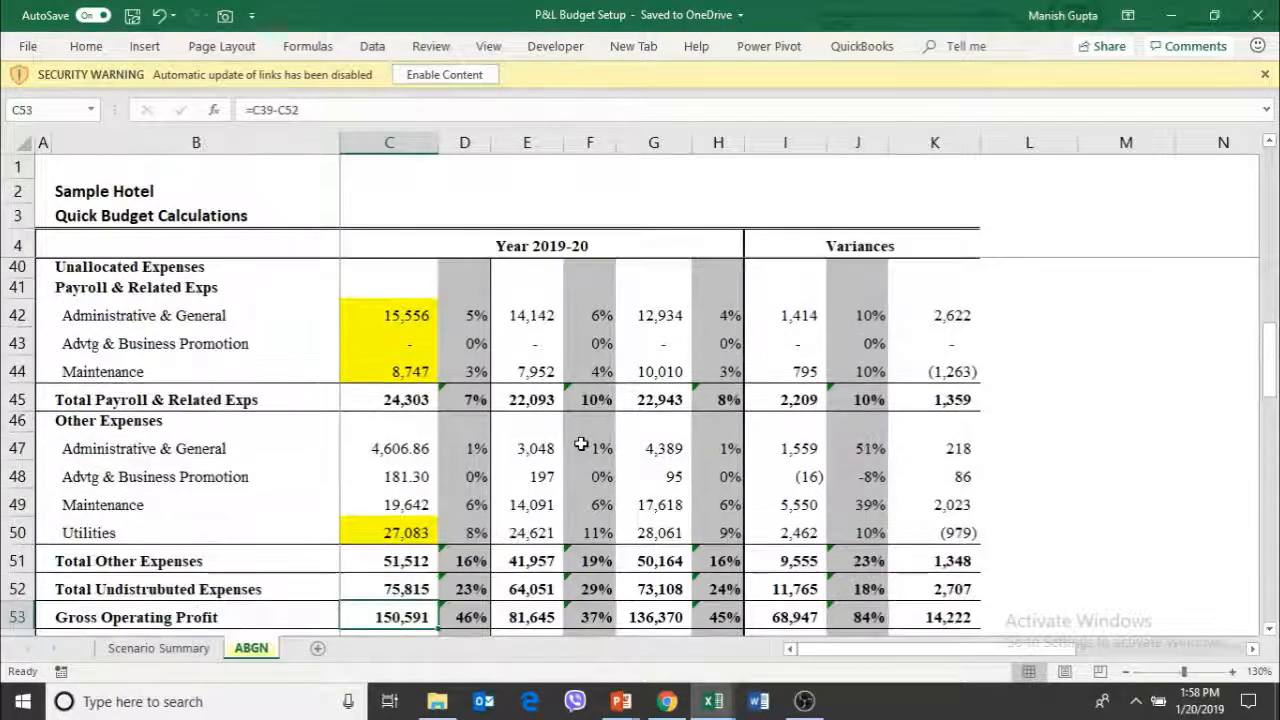
key(Up)
key(Up)
key(Up)
key(Up)
key(Up)
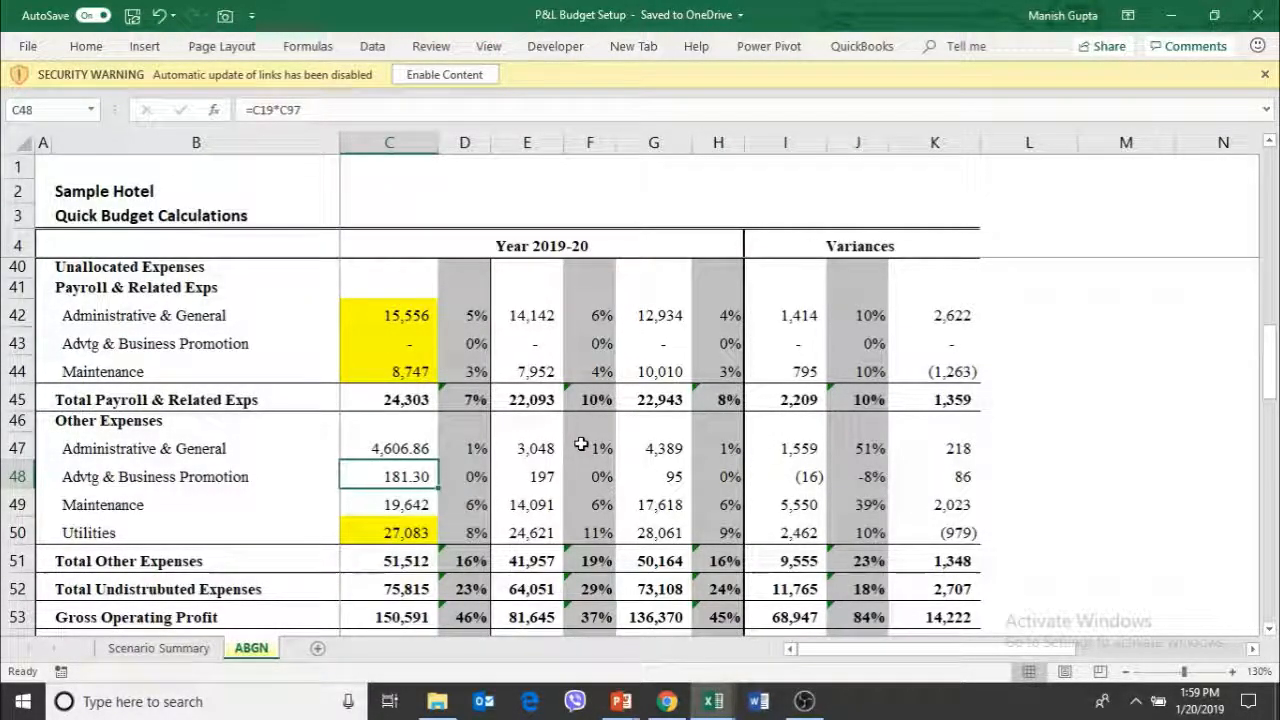
Examine the Gross Operating Profit formula in C53 and trace the 2018-19 figure back to Total Departmental Contribution in E39
key(Down)
key(Down)
key(Down)
key(Down)
key(Down)
key(Down)
key(Down)
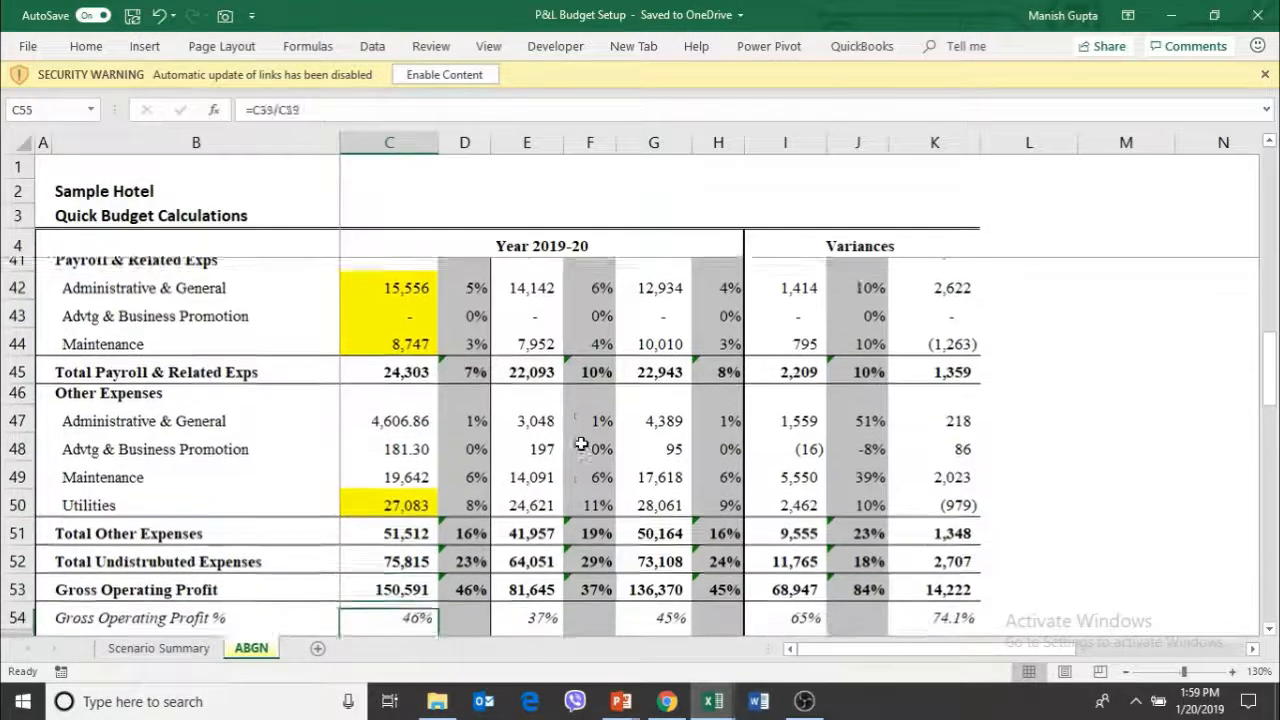
key(Up)
key(Up)
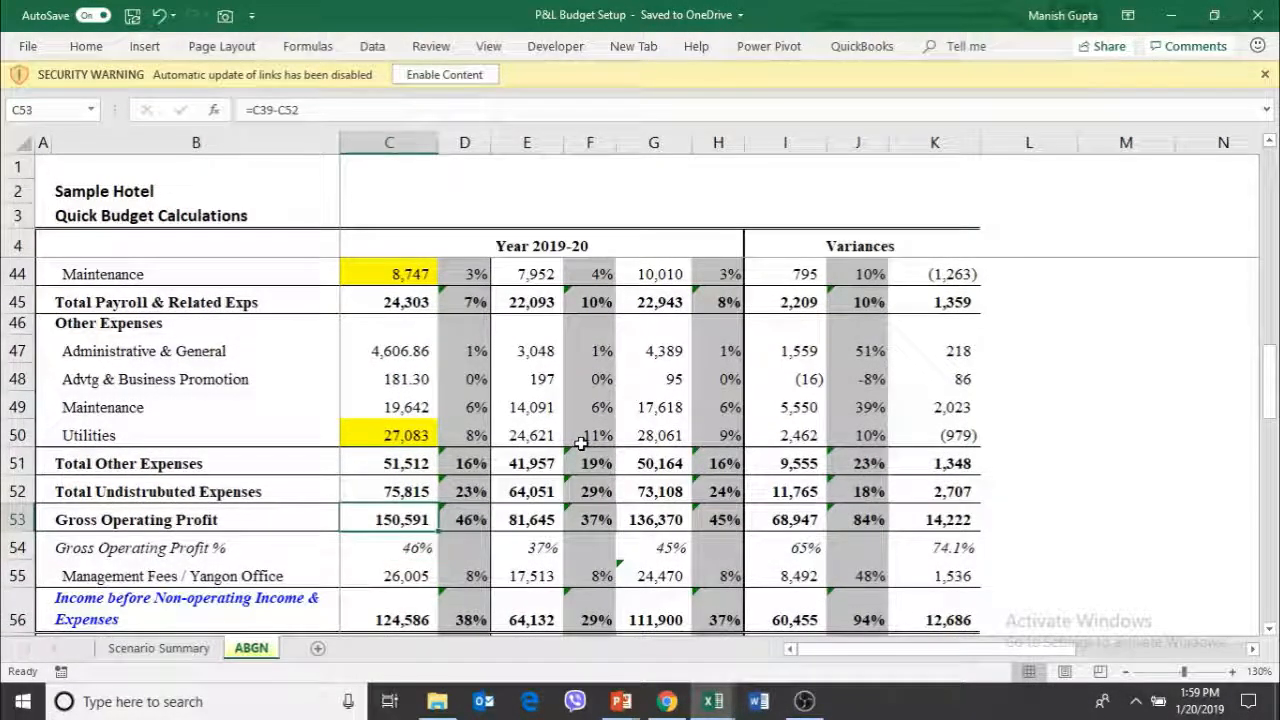
key(Right)
key(Right)
key(ctrl+bracketleft)
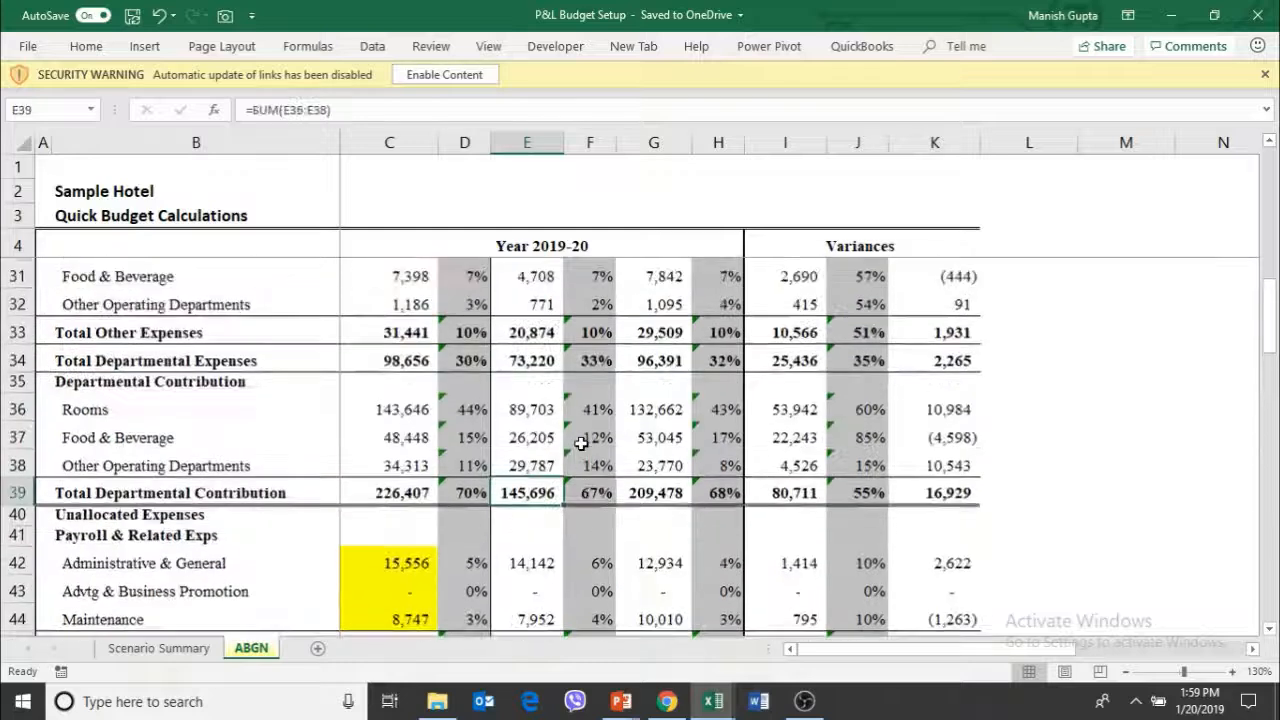
Go back to the Operating Revenue section and examine the 2018-19 Total Operating Revenue and its percentage in F19
key(Page_Up)
key(Page_Up)
key(Down)
key(Down)
key(Down)
key(Down)
key(Down)
key(Down)
key(Down)
key(Up)
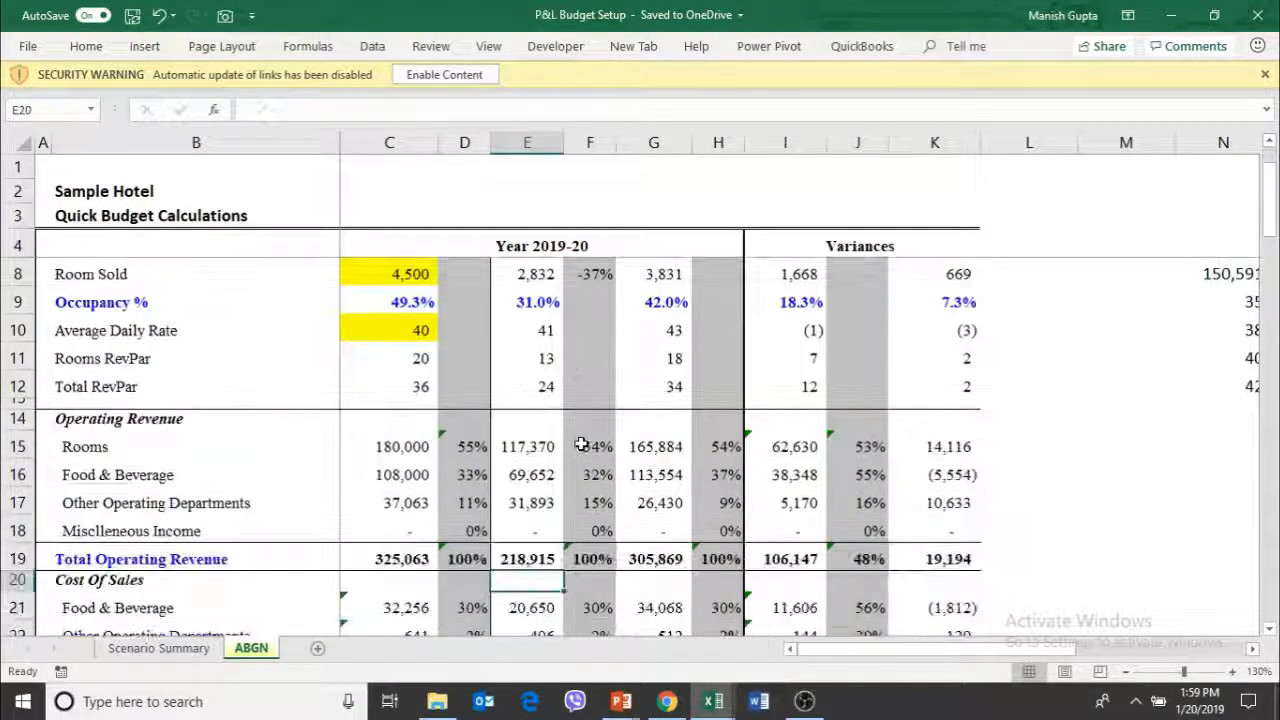
key(Up)
key(Up)
key(Up)
key(Up)
key(Up)
key(Up)
key(Up)
key(Down)
key(Down)
key(Down)
key(Down)
key(Down)
key(Down)
key(Down)
key(Down)
key(Down)
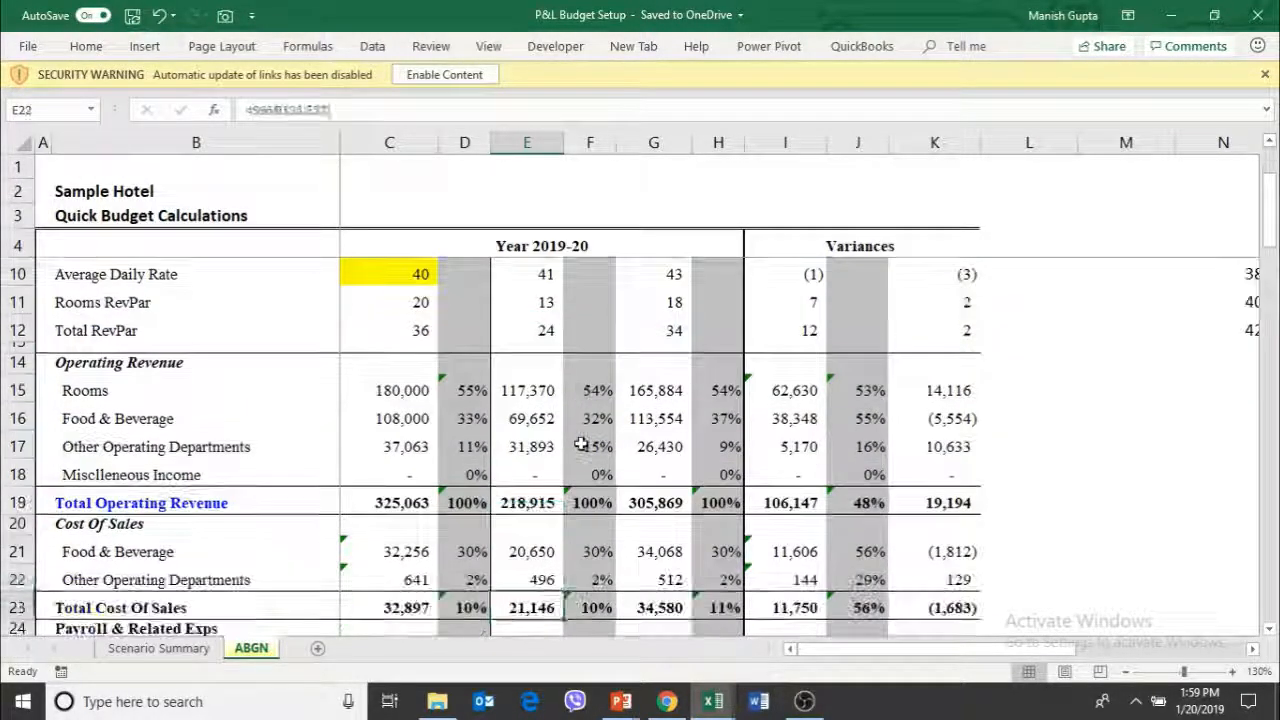
key(Up)
key(Up)
key(Up)
key(Right)
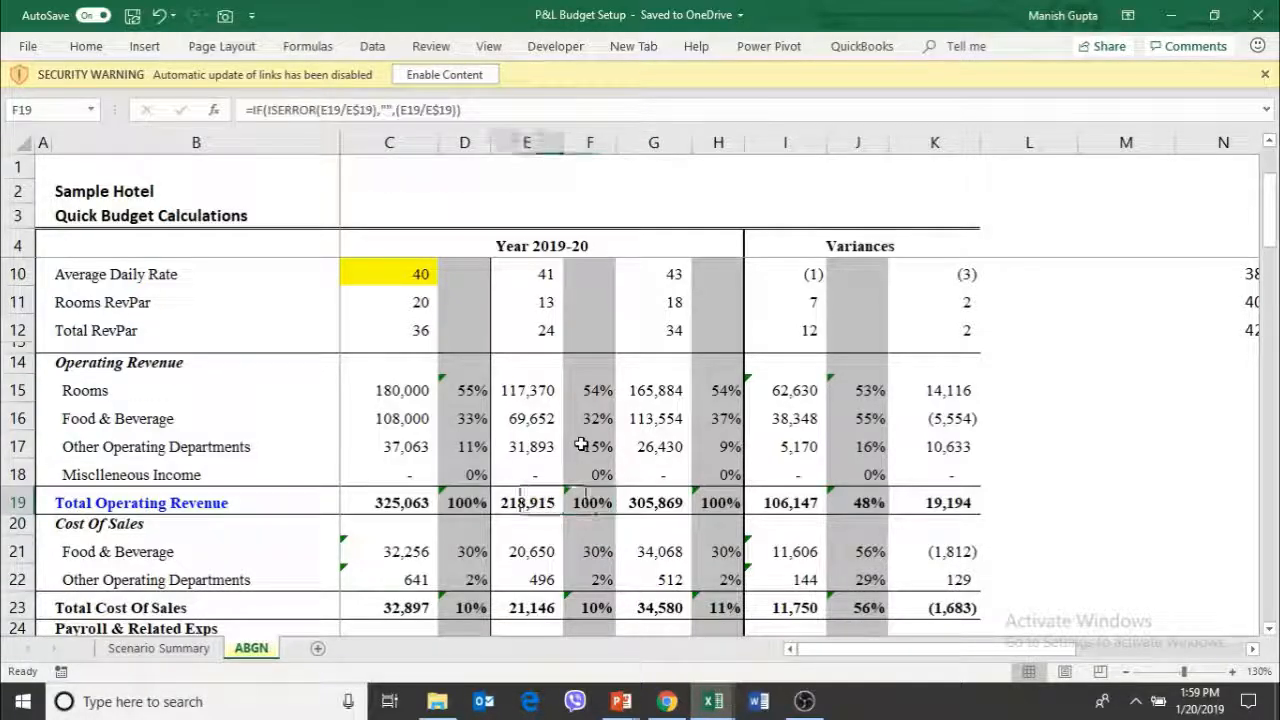
Compare Total Operating Revenue in row 19 between the budget and 2018-19 columns
key(Left)
key(Left)
key(Left)
key(Right)
key(Right)
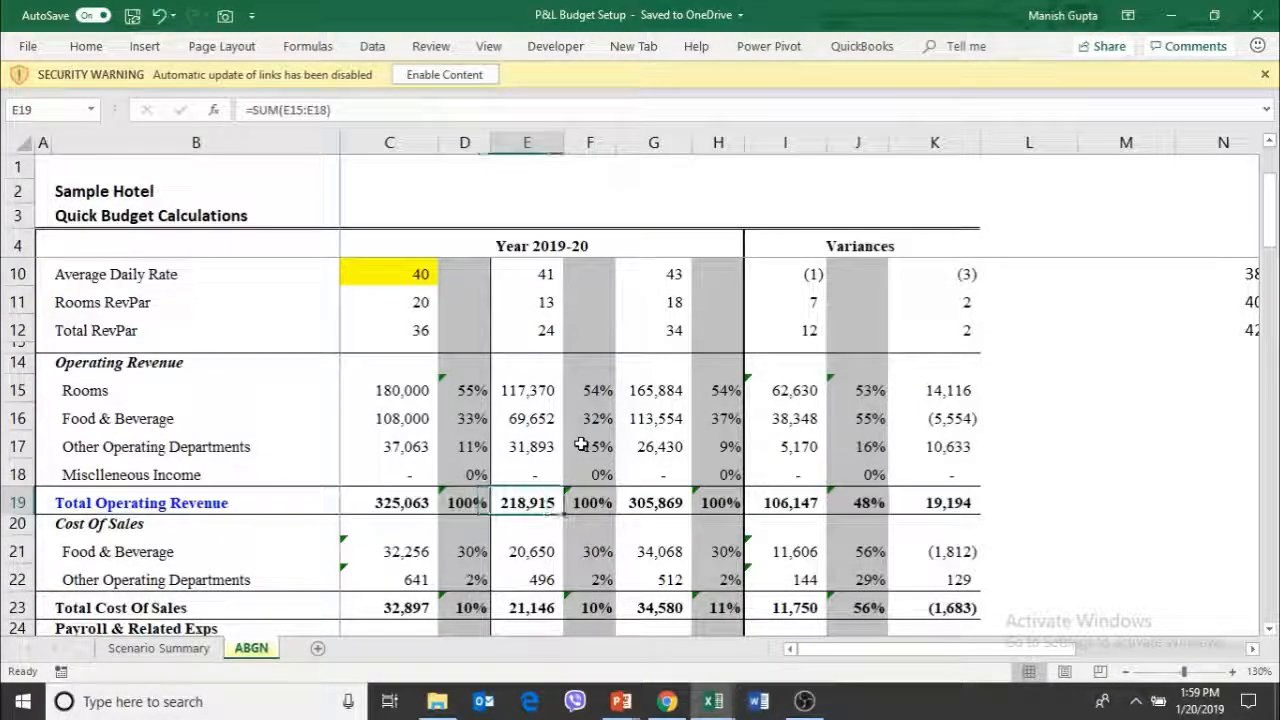
key(Left)
key(Left)
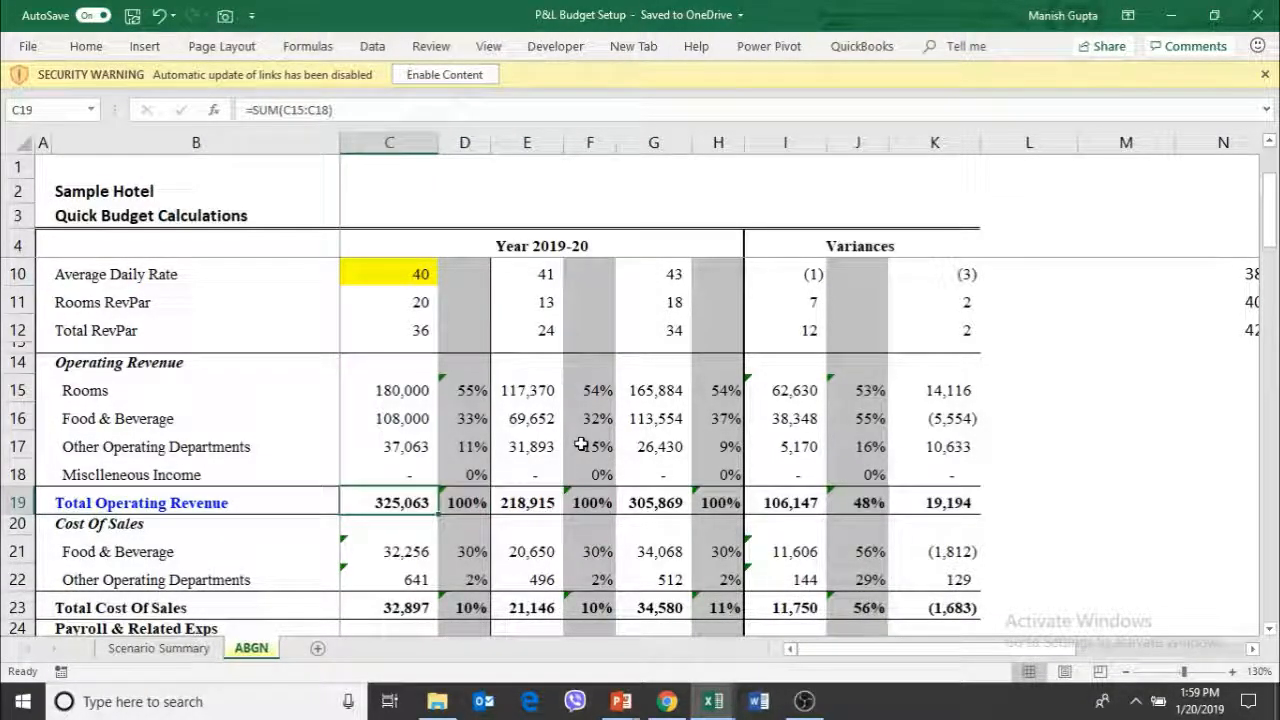
Return to the profit lines and compare the budgeted Gross Operating Profit in C53 with 2018-19 in E53
key(Down)
key(Down)
key(Down)
key(Down)
key(Down)
key(Down)
key(Down)
key(Down)
key(Down)
key(Down)
key(Down)
key(Down)
key(Down)
key(Down)
key(Down)
key(Down)
key(Down)
key(Down)
key(Down)
key(Down)
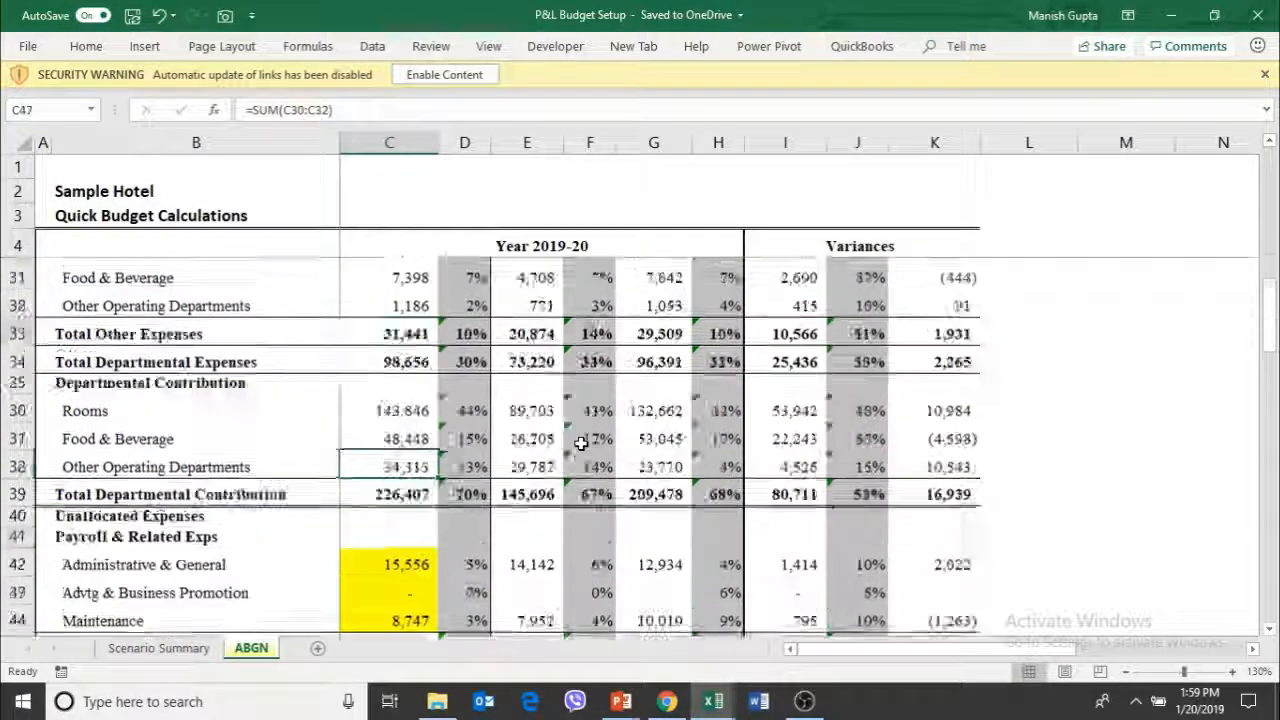
key(Up)
key(Up)
key(Up)
key(Up)
key(Up)
key(Up)
key(Up)
key(Up)
key(Up)
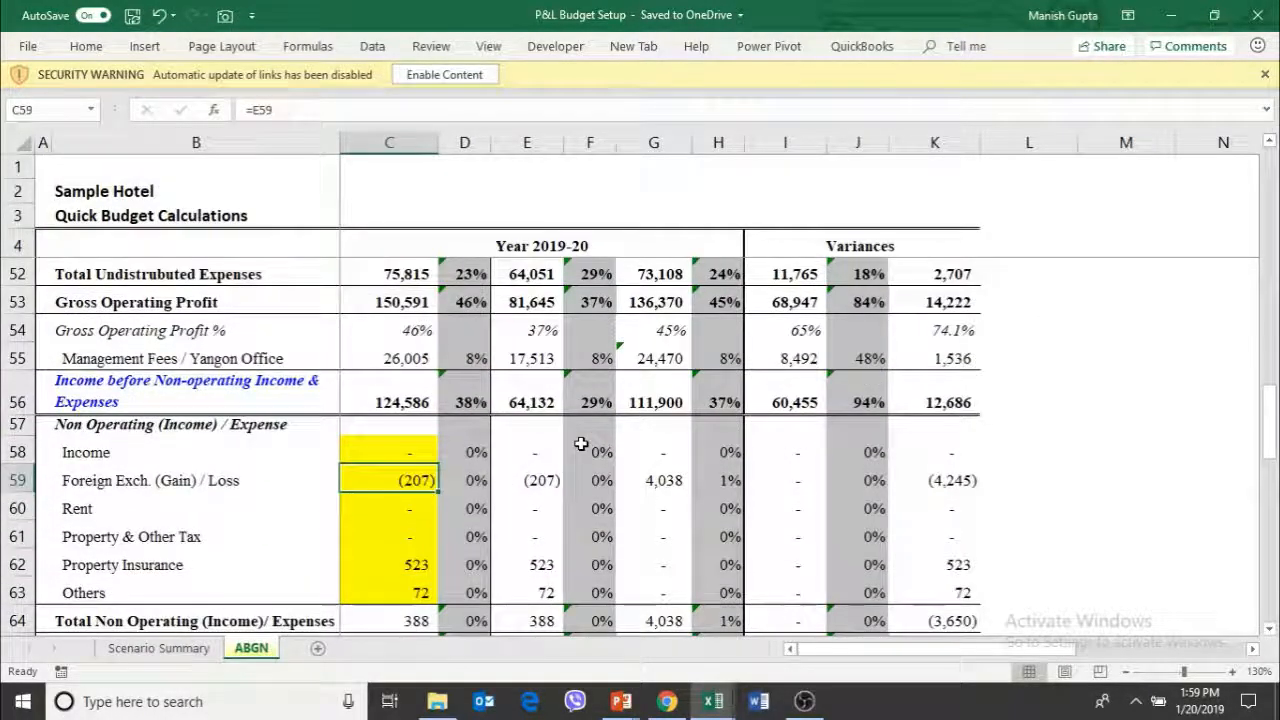
key(Right)
key(Right)
key(Down)
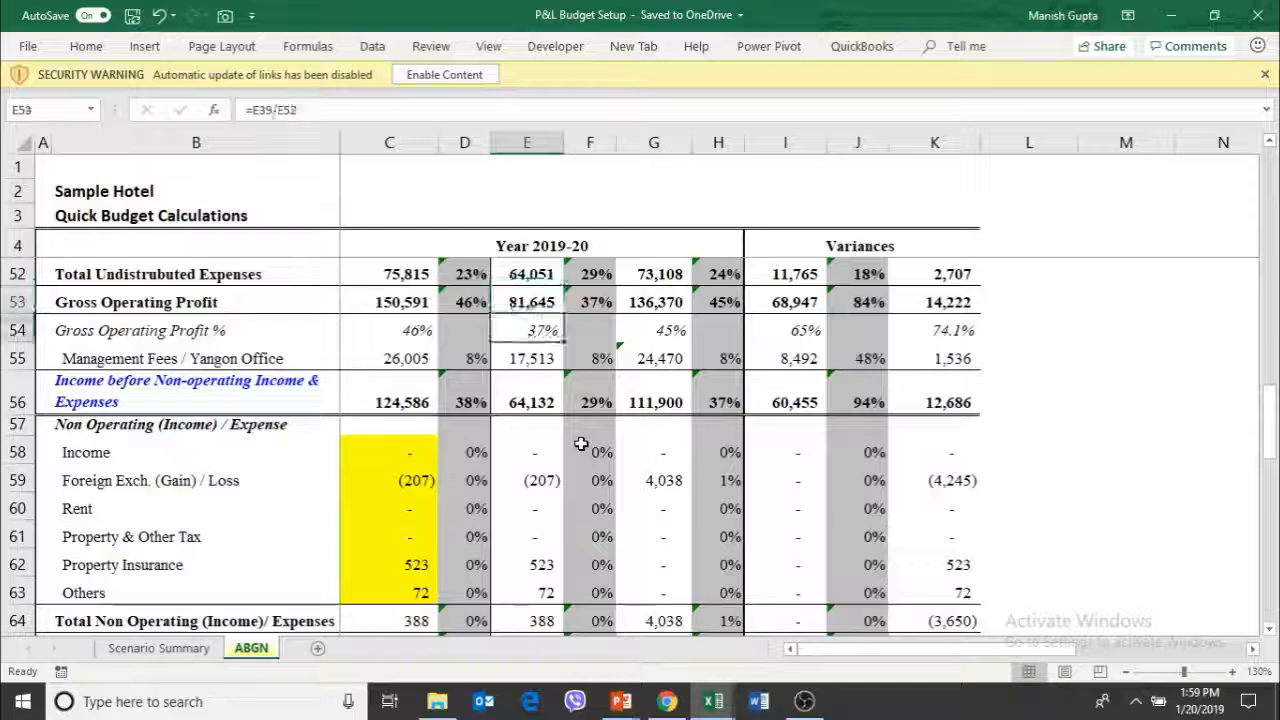
key(Left)
key(Left)
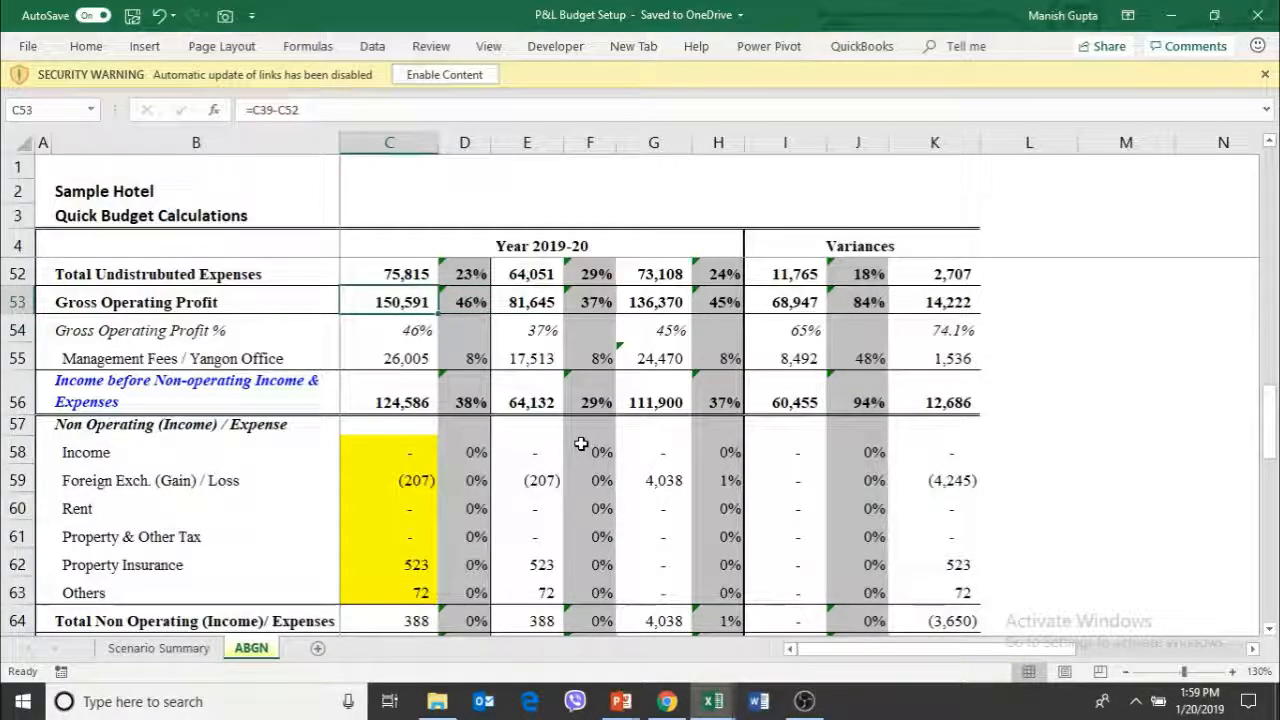
Compare Gross Operating Profit % in row 54 across the year columns and examine the budget formula in C54
key(Down)
key(Right)
key(Right)
key(Right)
key(Right)
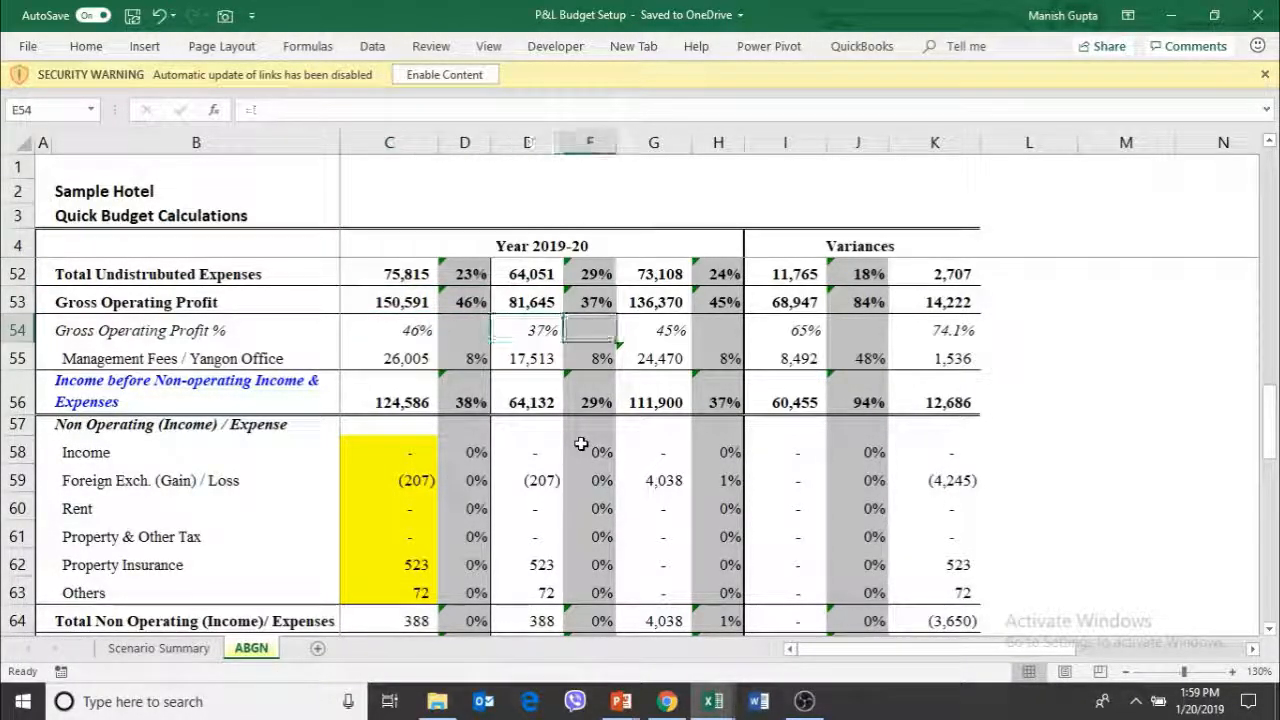
key(Left)
key(Left)
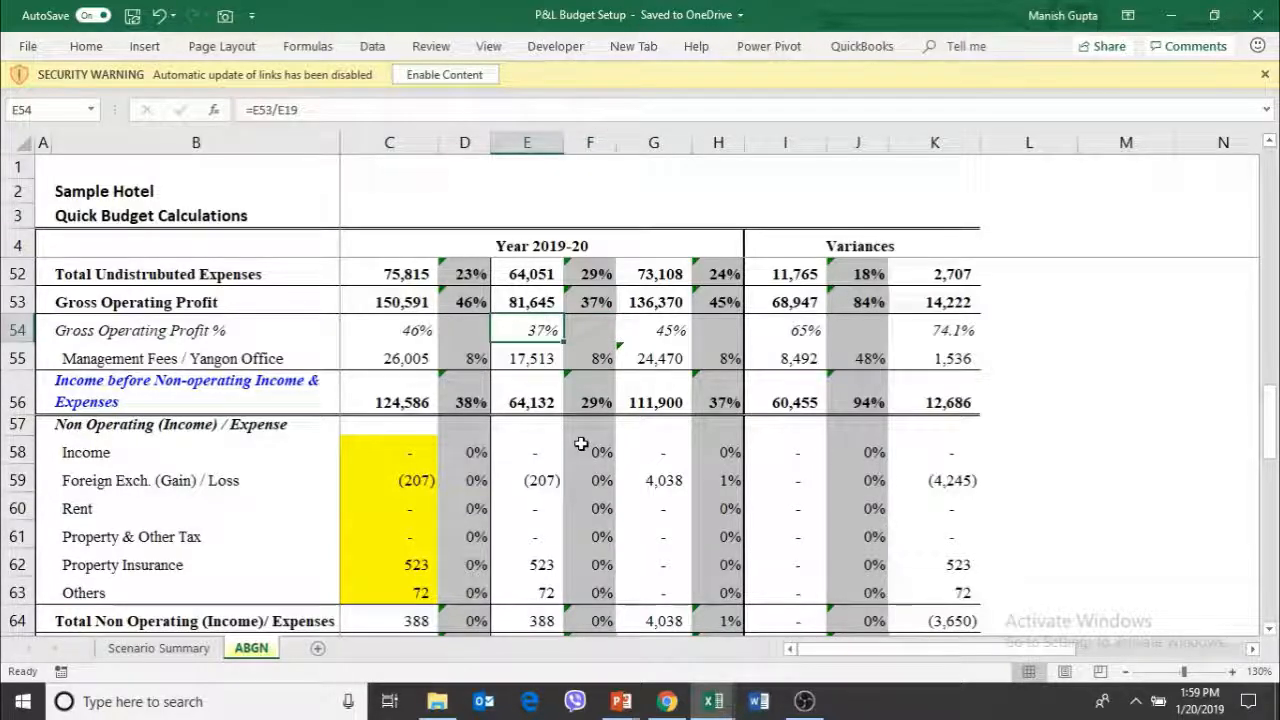
key(Left)
key(Left)
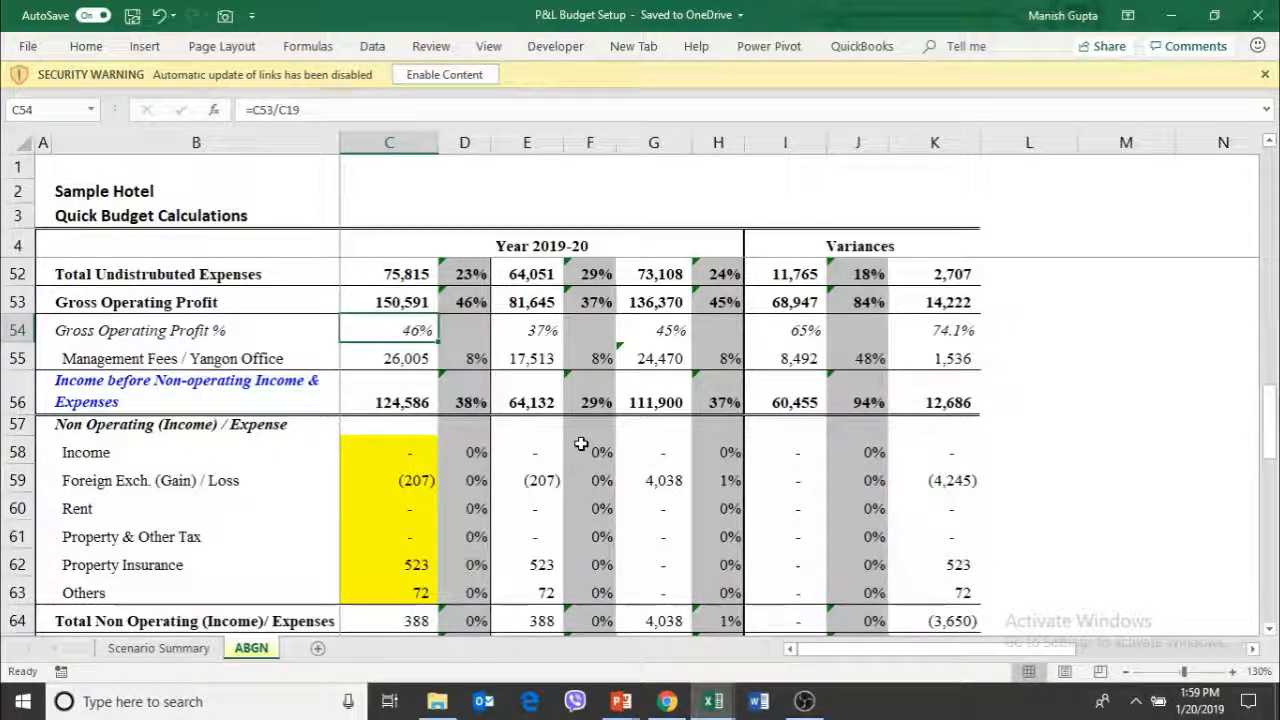
Review the unallocated Payroll & Related Exps lines and their total formula in C45
key(Up)
key(Up)
key(Up)
key(Up)
key(Up)
key(Up)
key(Up)
key(Up)
key(Up)
key(Up)
key(Up)
key(Up)
key(Up)
key(Up)
key(Up)
key(Up)
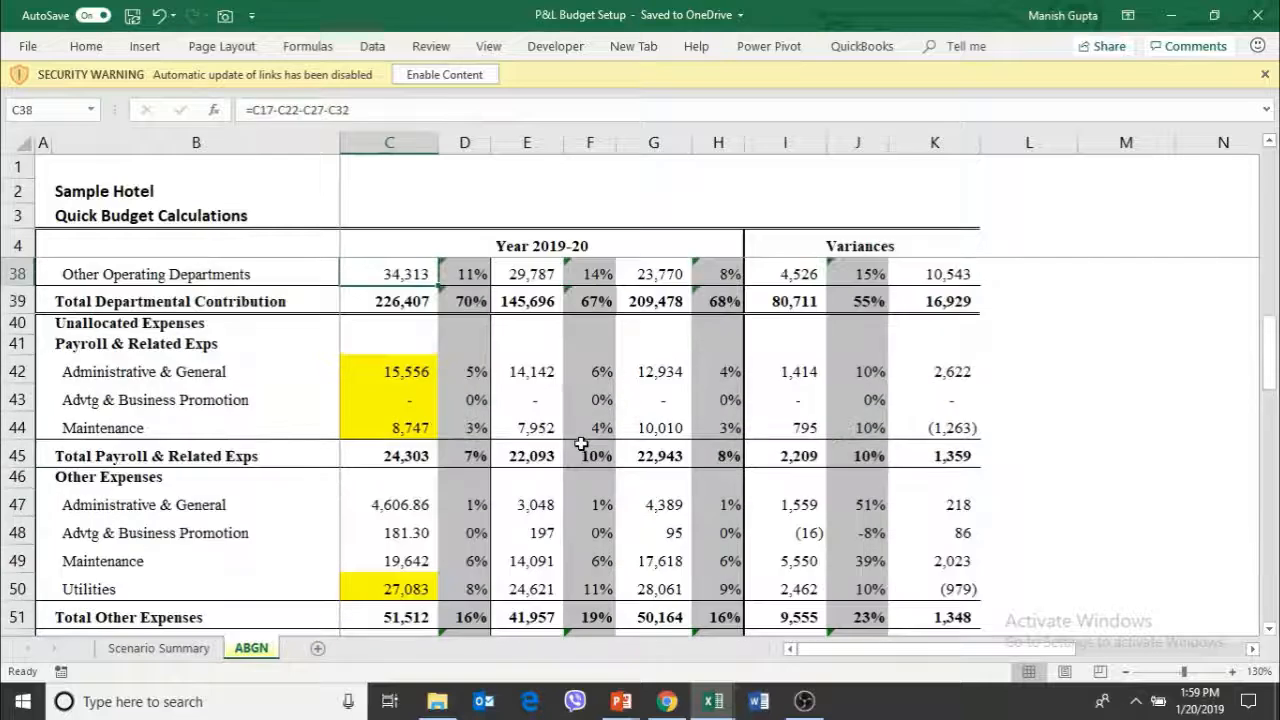
key(Down)
key(Down)
key(Down)
key(Down)
key(Down)
key(Down)
key(Down)
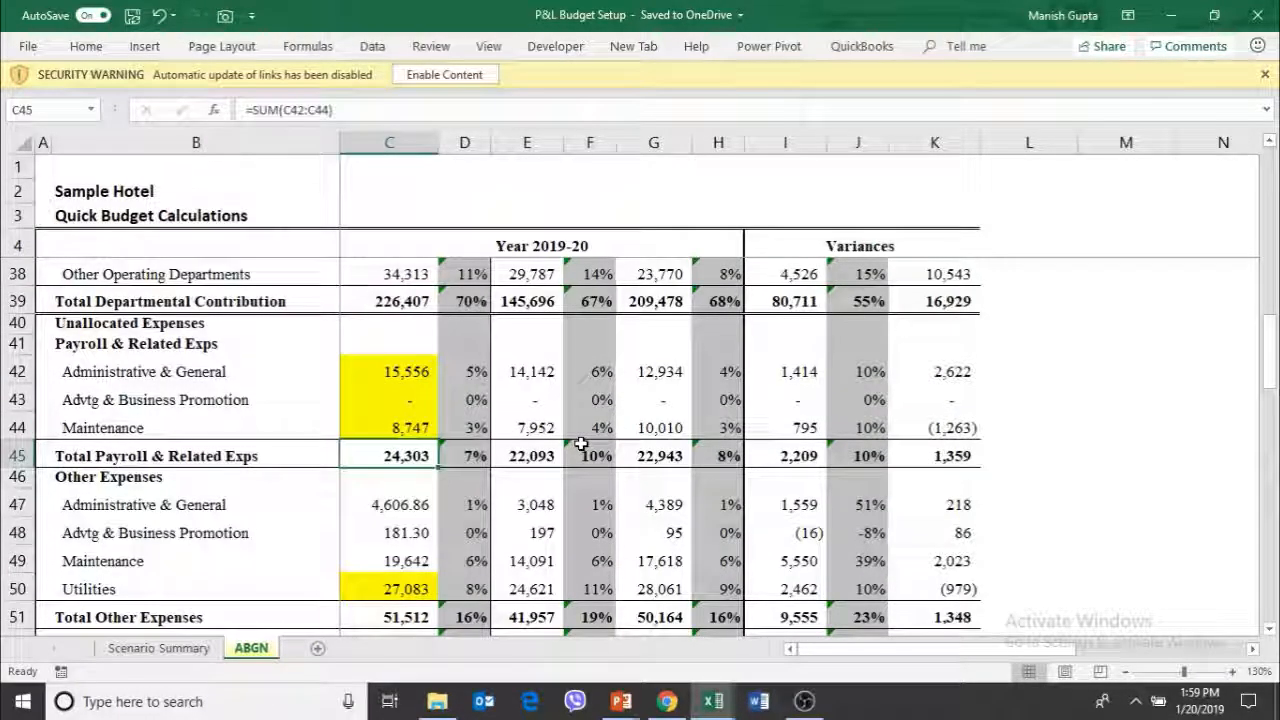
key(Up)
key(Up)
key(Up)
key(Down)
key(Down)
key(Down)
key(Down)
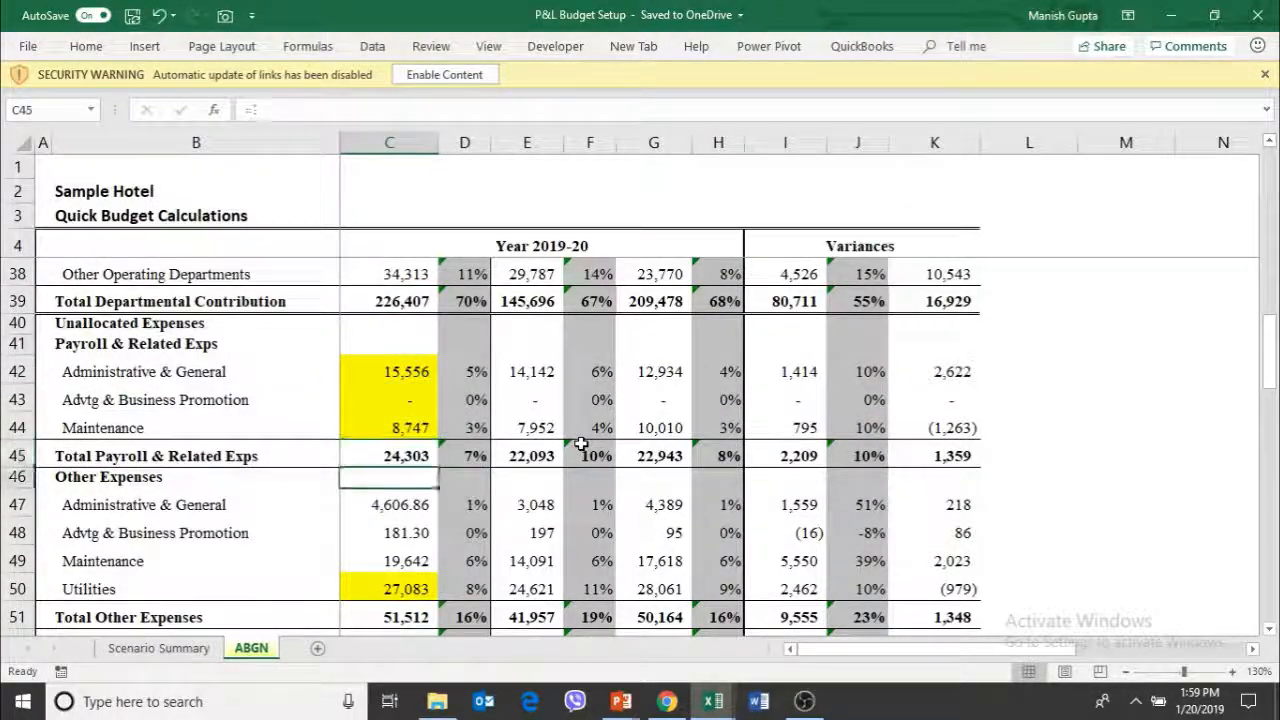
Format the Advtg & Business Promotion budget in C48 to show no decimal places
key(Down)
key(Down)
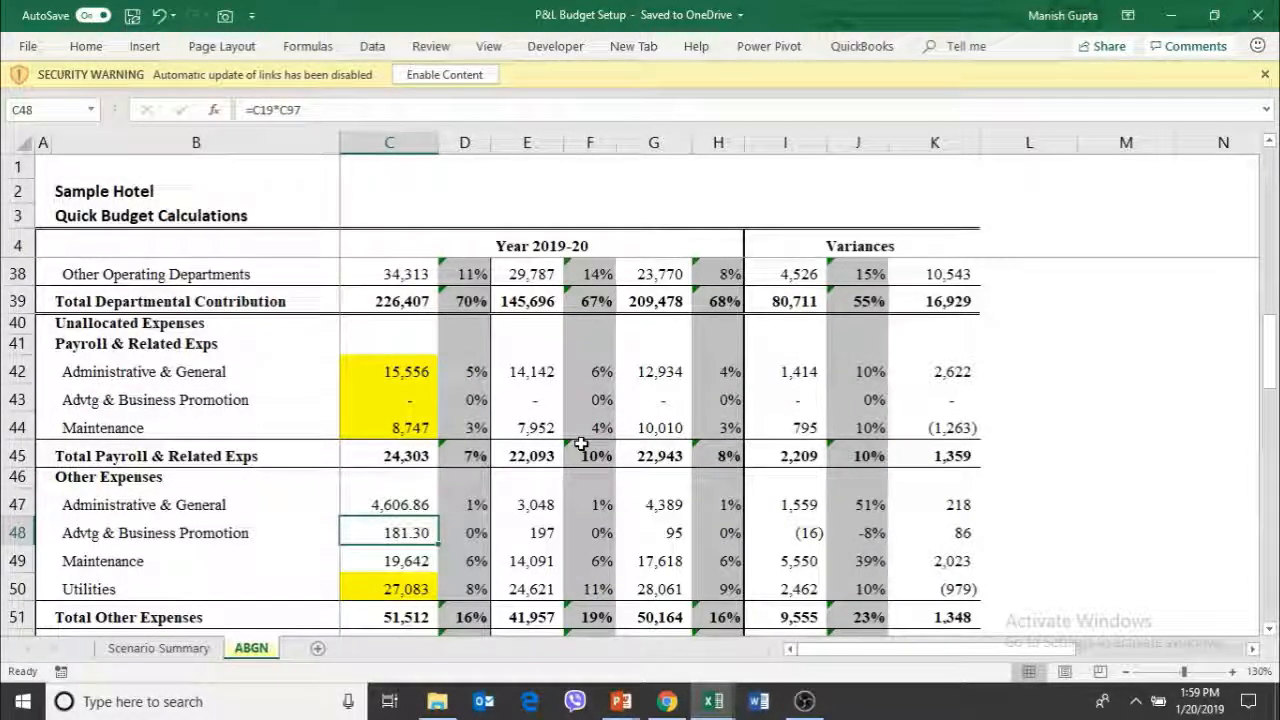
click(68, 48)
click(664, 112)
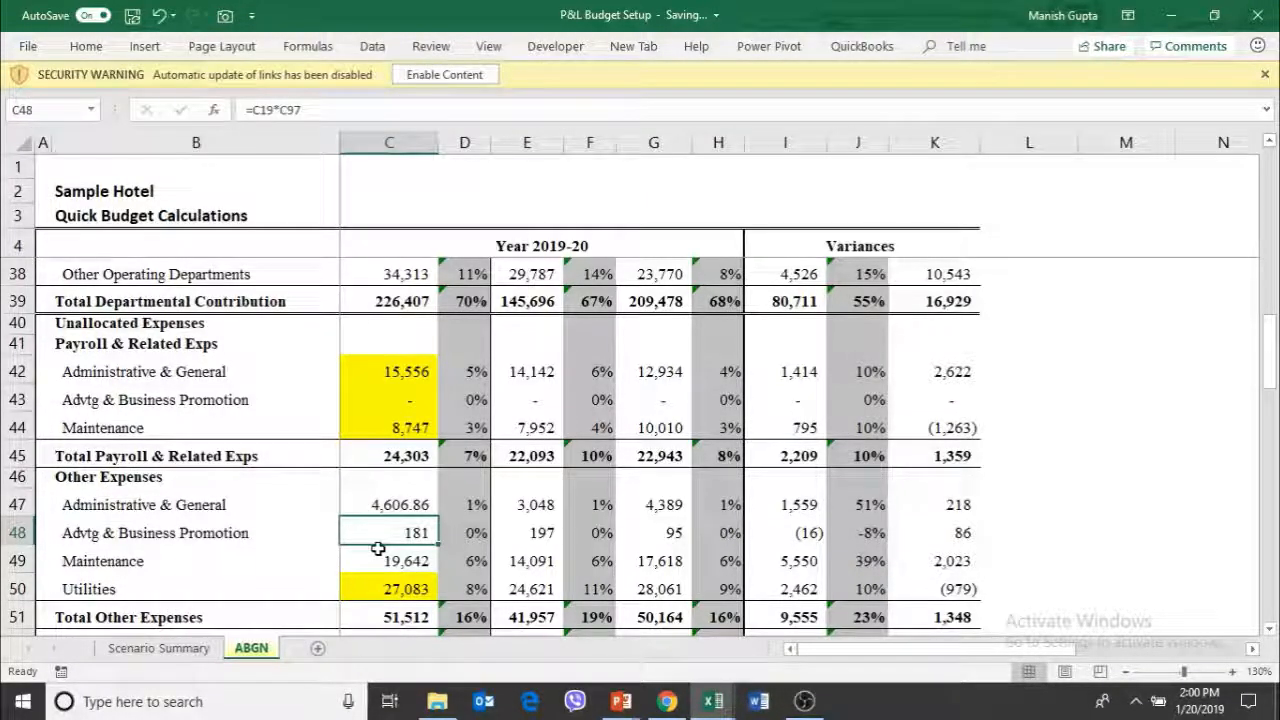
Examine the Administrative & General expense formula in C47 and the Management Fees / Yangon Office formula in C55
key(Up)
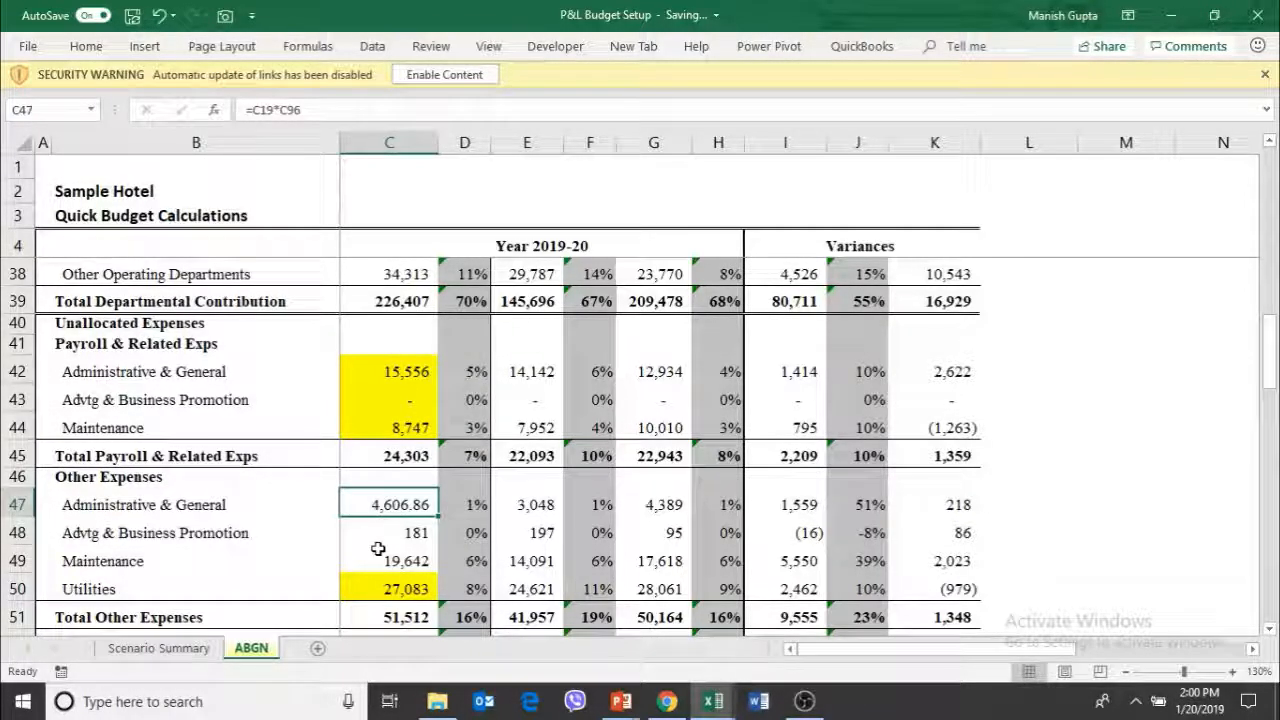
key(Down)
key(Down)
key(Down)
key(Down)
key(Down)
key(Down)
key(Down)
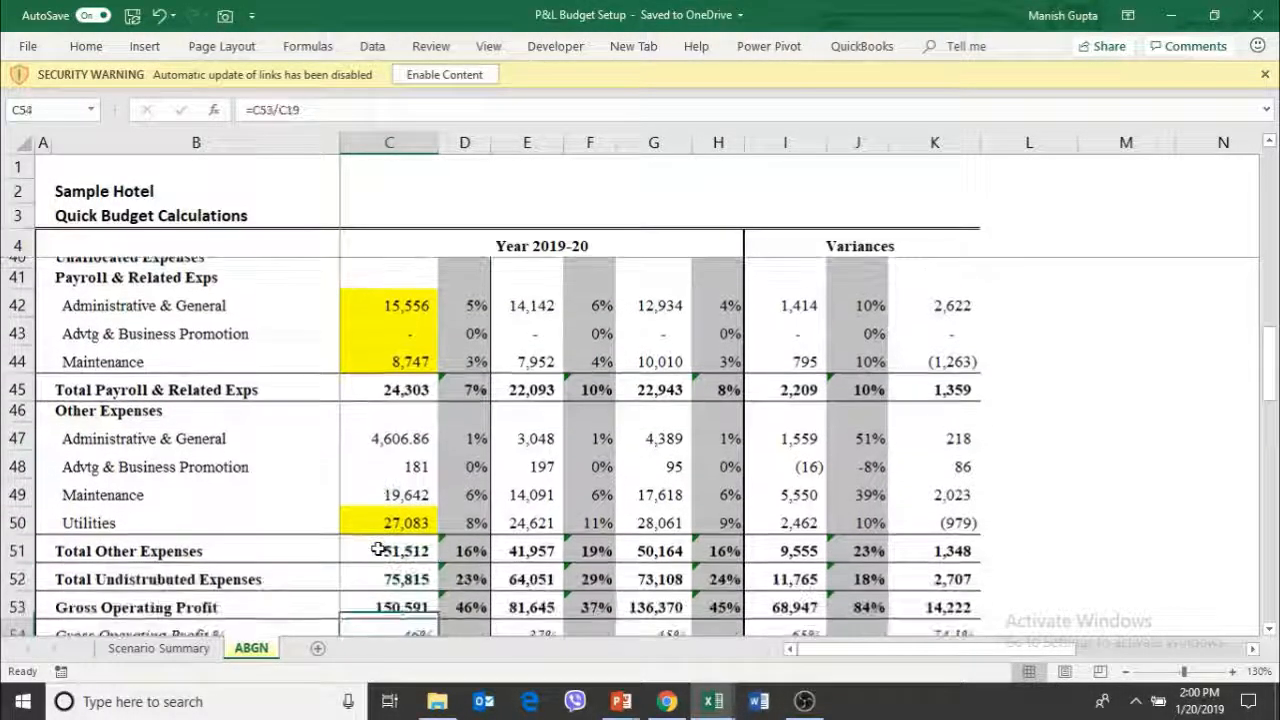
key(Down)
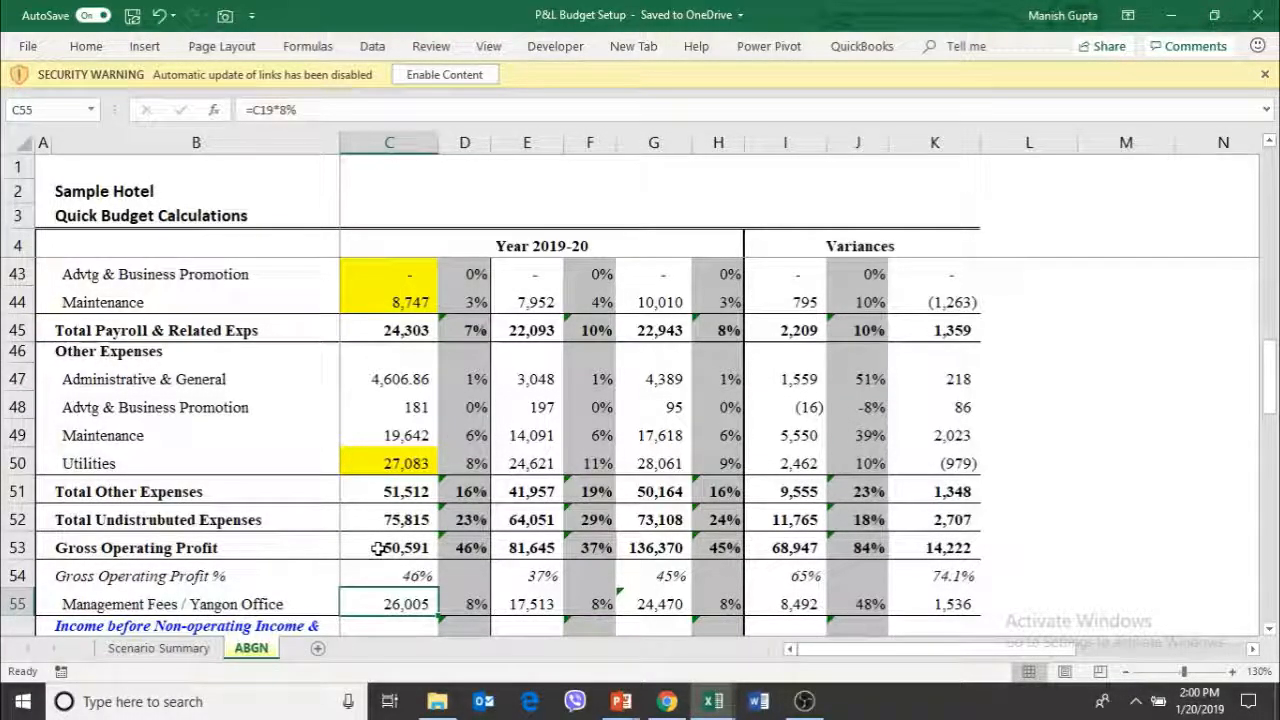
Insert two blank columns before the Budget column
key(Up)
key(Up)
key(Up)
key(Up)
key(Up)
key(Up)
key(Up)
key(Up)
key(Up)
key(Up)
key(Up)
key(Up)
key(Up)
key(Up)
key(Up)
key(Up)
key(Up)
key(Up)
key(Up)
key(Up)
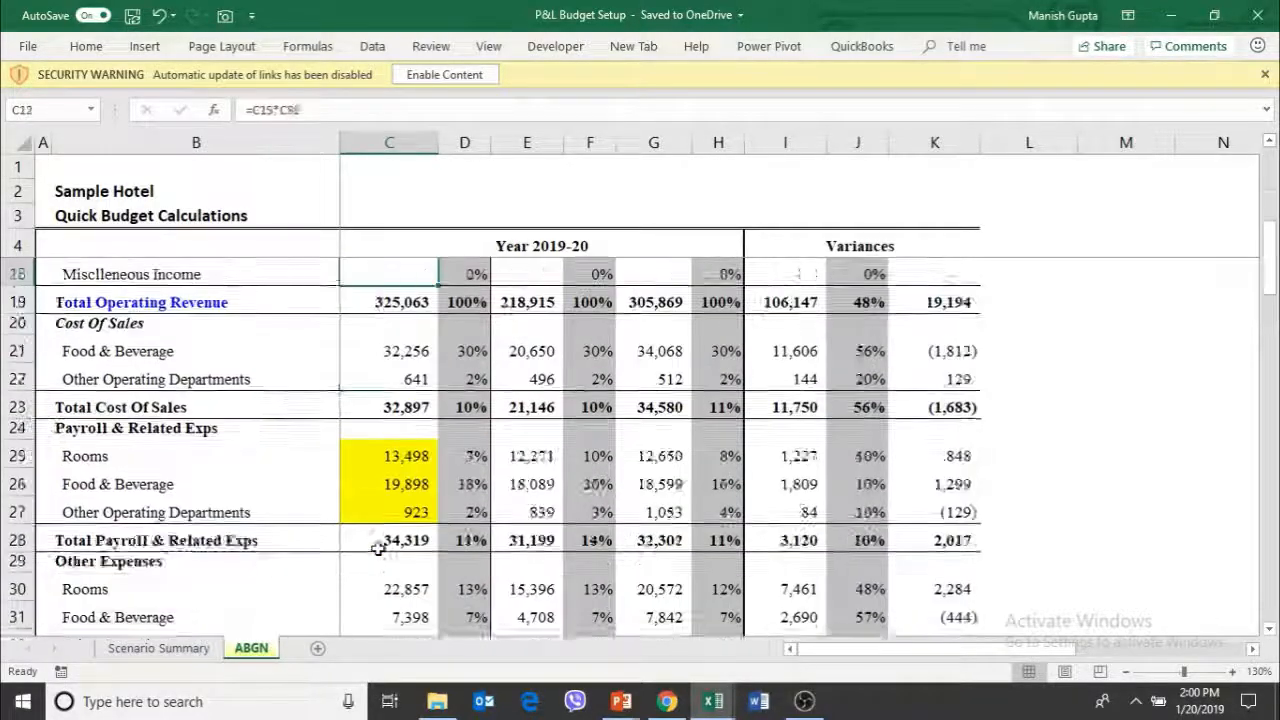
key(Up)
key(Up)
key(Up)
key(Up)
key(Up)
key(Up)
key(Up)
key(Up)
key(Up)
key(Up)
key(Up)
key(Up)
key(Up)
key(Up)
key(Up)
key(Up)
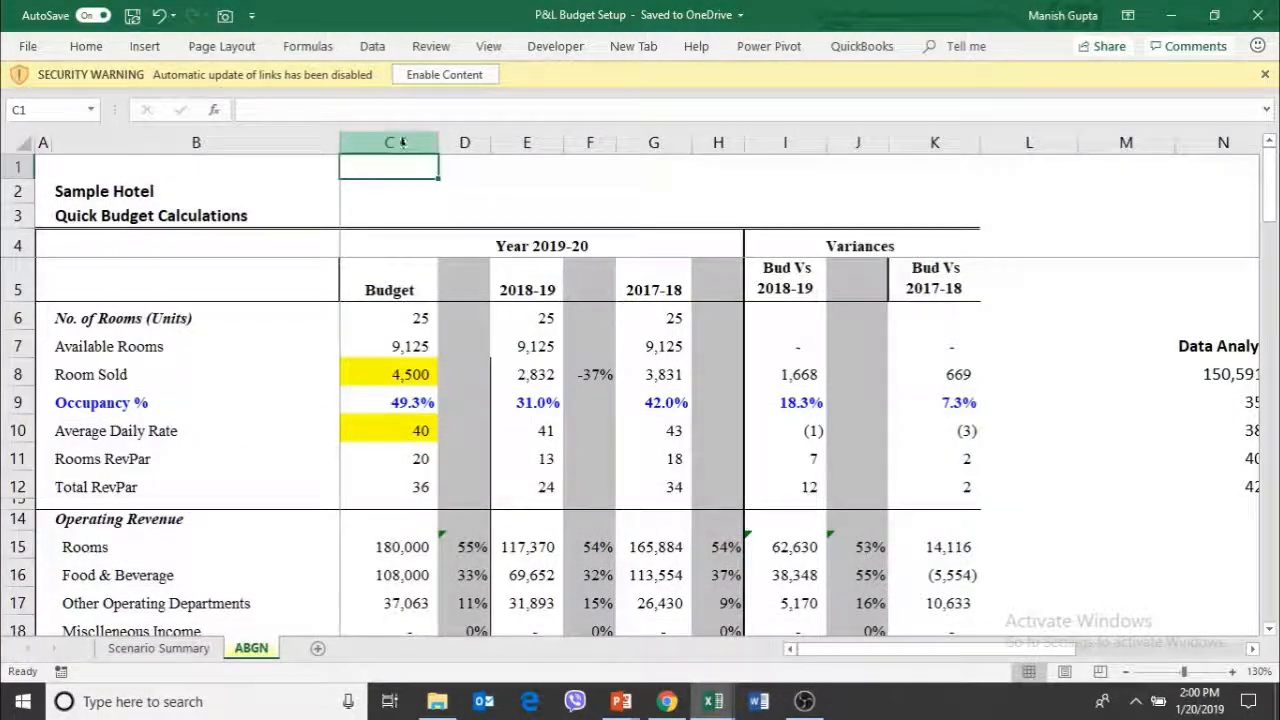
click(401, 142)
key(ctrl+shift+plus)
key(ctrl+shift+plus)
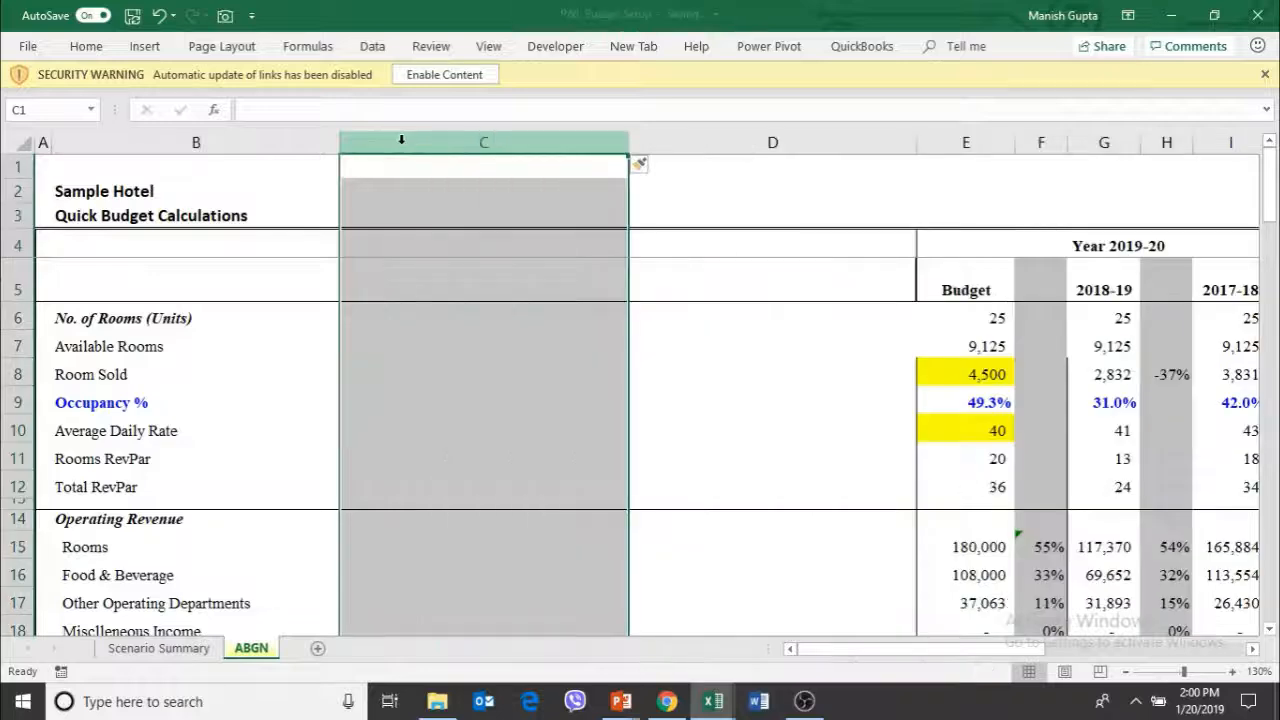
Narrow the two new columns C and D to roughly the width of the Budget column
click(746, 333)
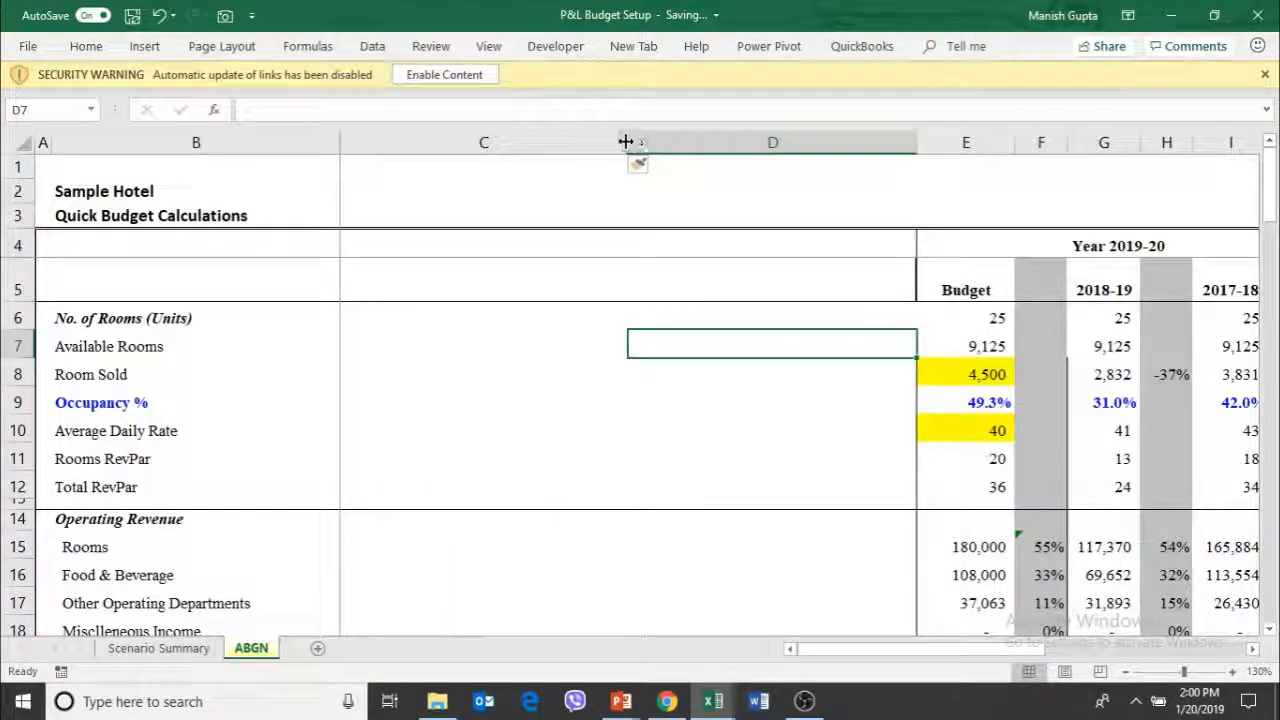
drag(625, 137, 423, 147)
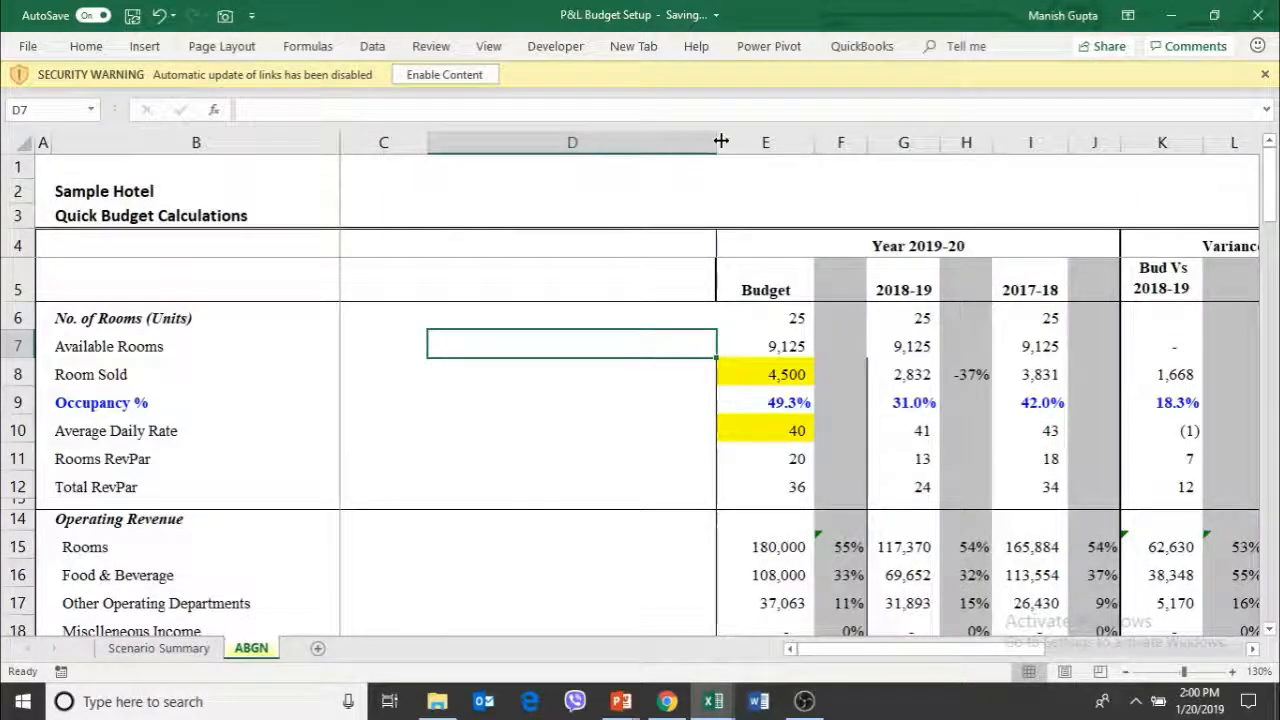
drag(718, 139, 518, 136)
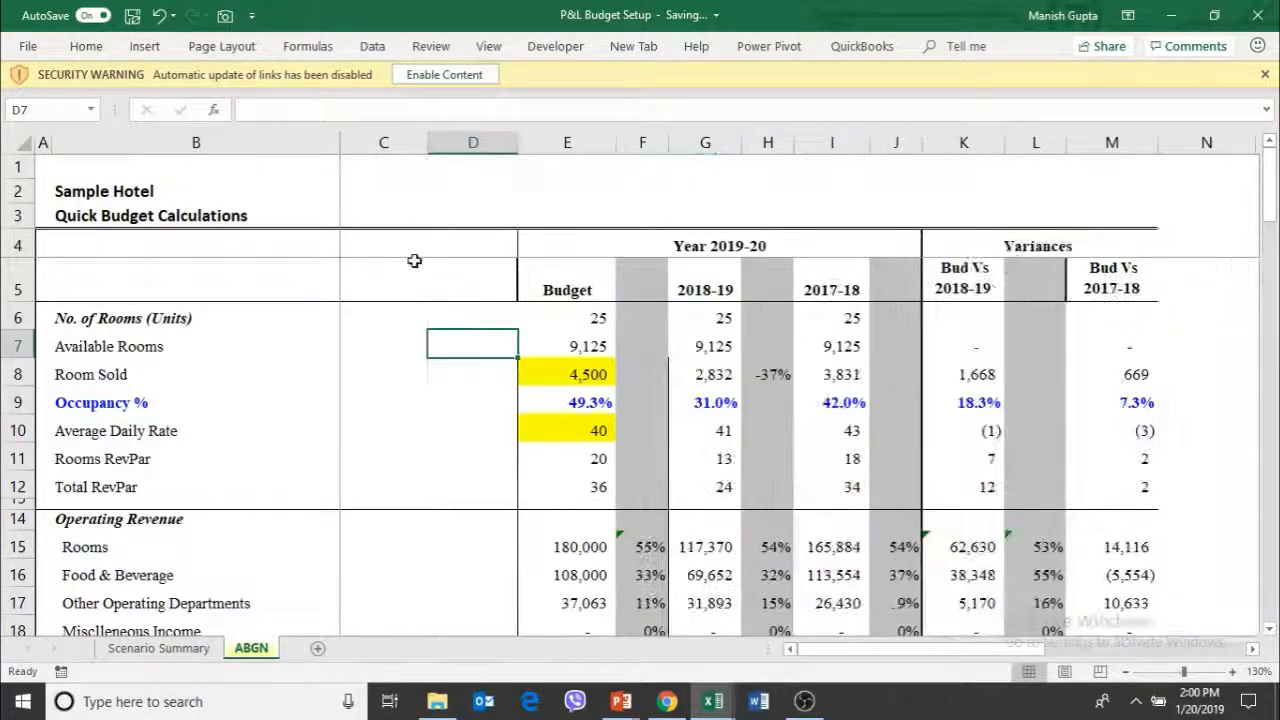
click(404, 341)
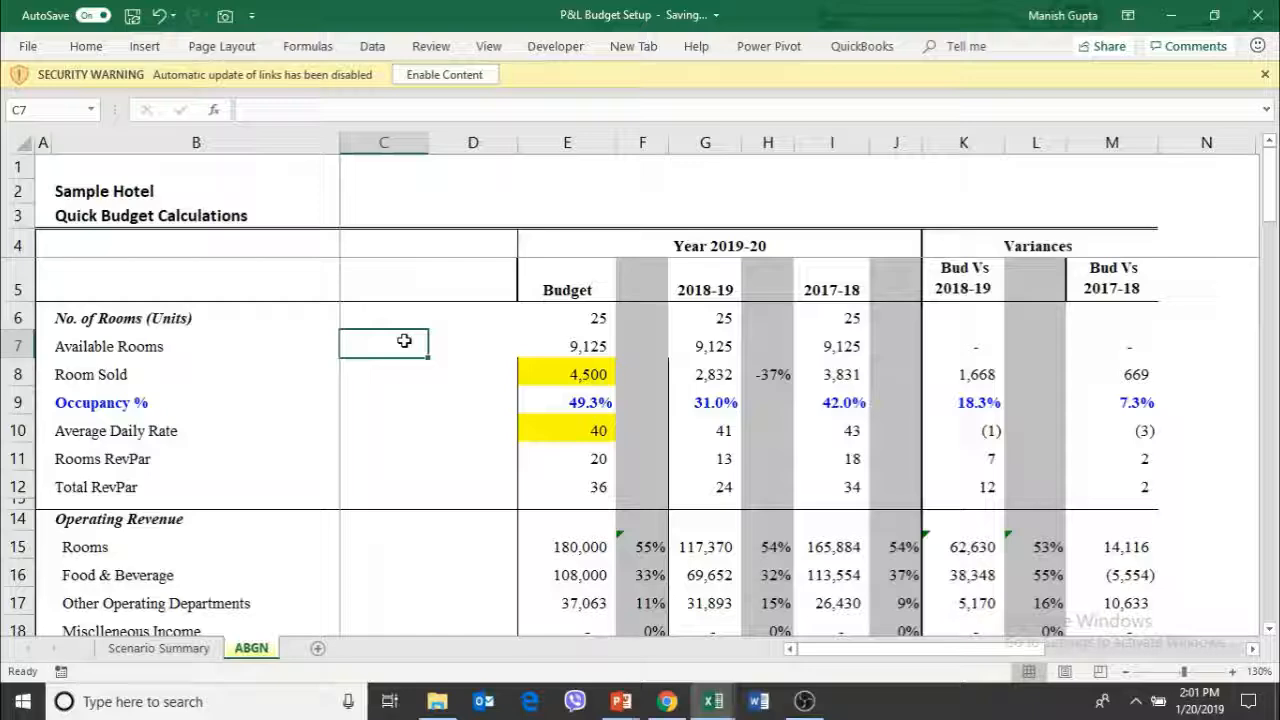
key(Right)
key(Right)
key(Down)
key(Down)
key(Down)
key(Down)
key(Down)
key(Down)
key(Down)
key(Down)
key(Down)
key(Down)
key(Down)
key(Down)
key(Down)
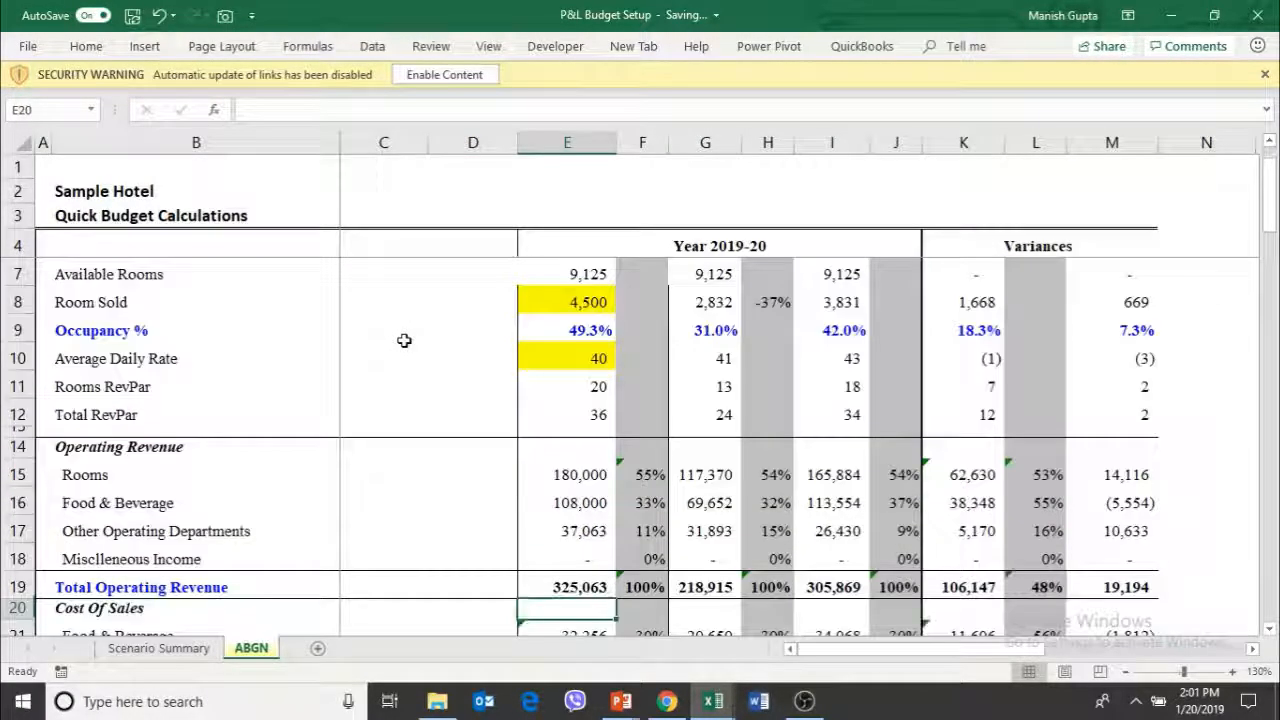
key(Right)
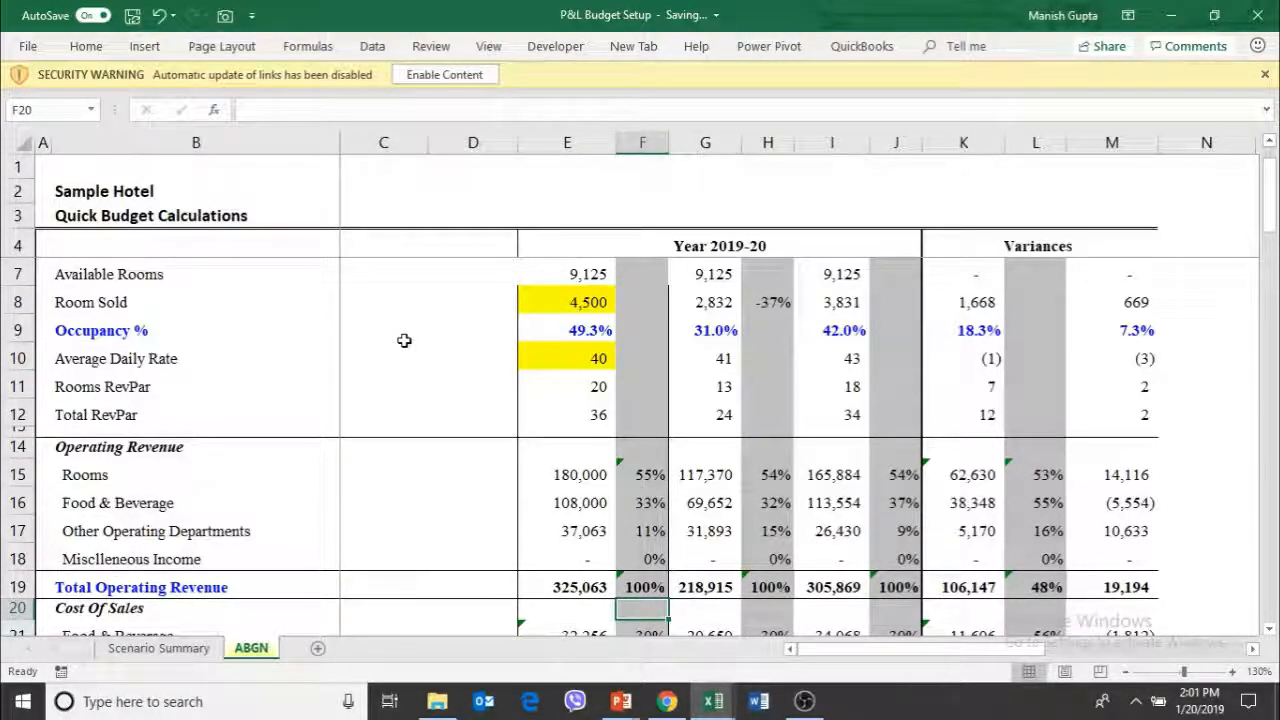
Switch to the Revenue Budgeting Template workbook and review the May sheet's segment budget against the previous years
key(alt+Tab)
key(alt+Tab)
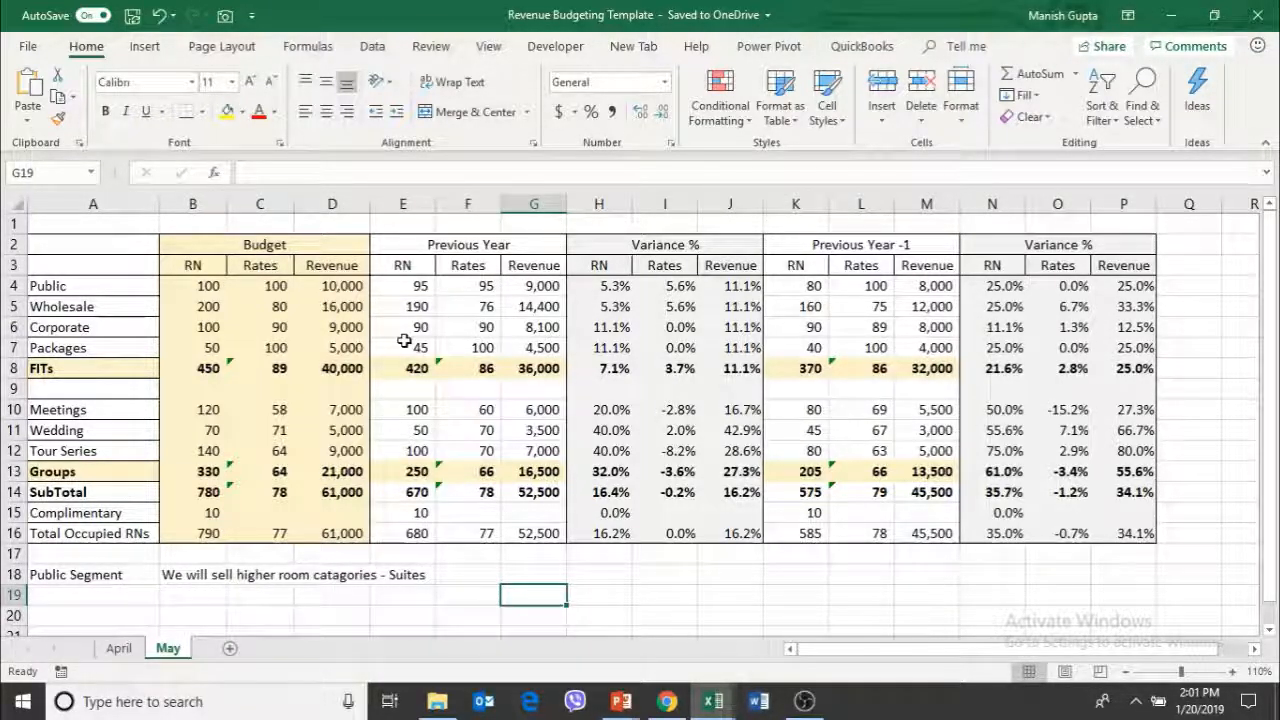
Return to the P&L Budget Setup workbook and delete the two blank columns C and D before the Budget column
key(alt+Tab)
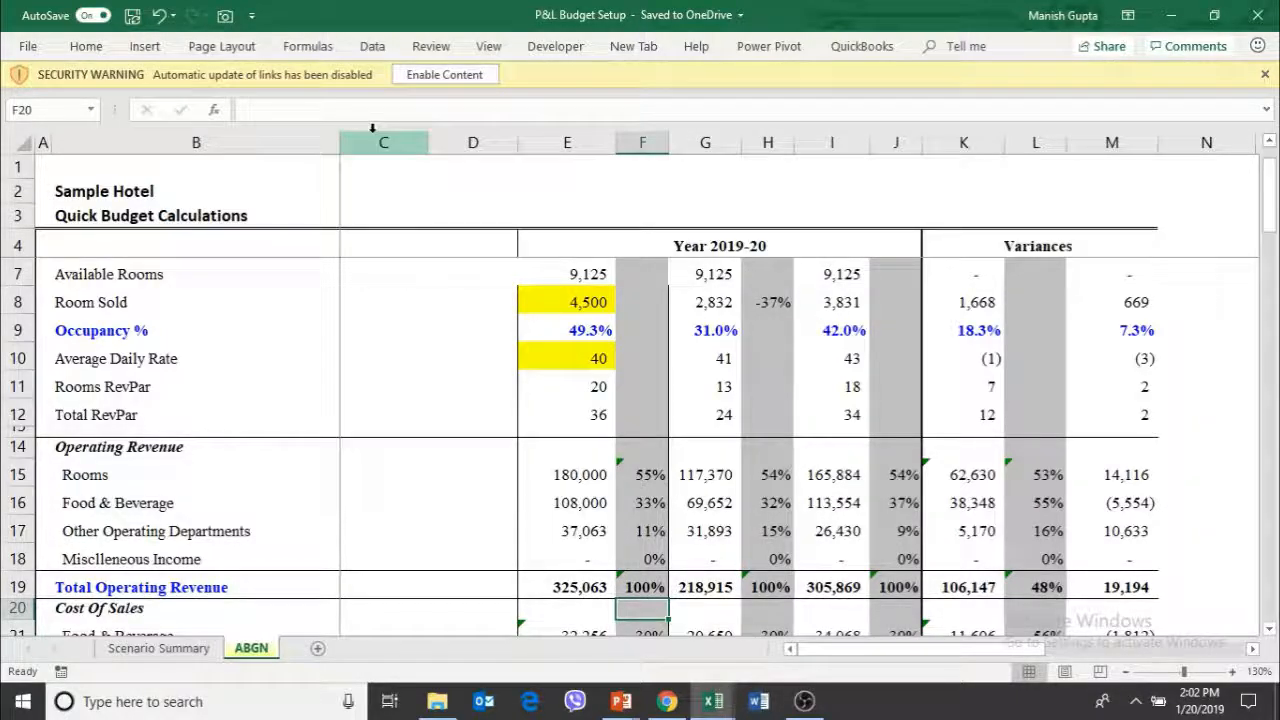
drag(386, 136, 443, 131)
key(ctrl+minus)
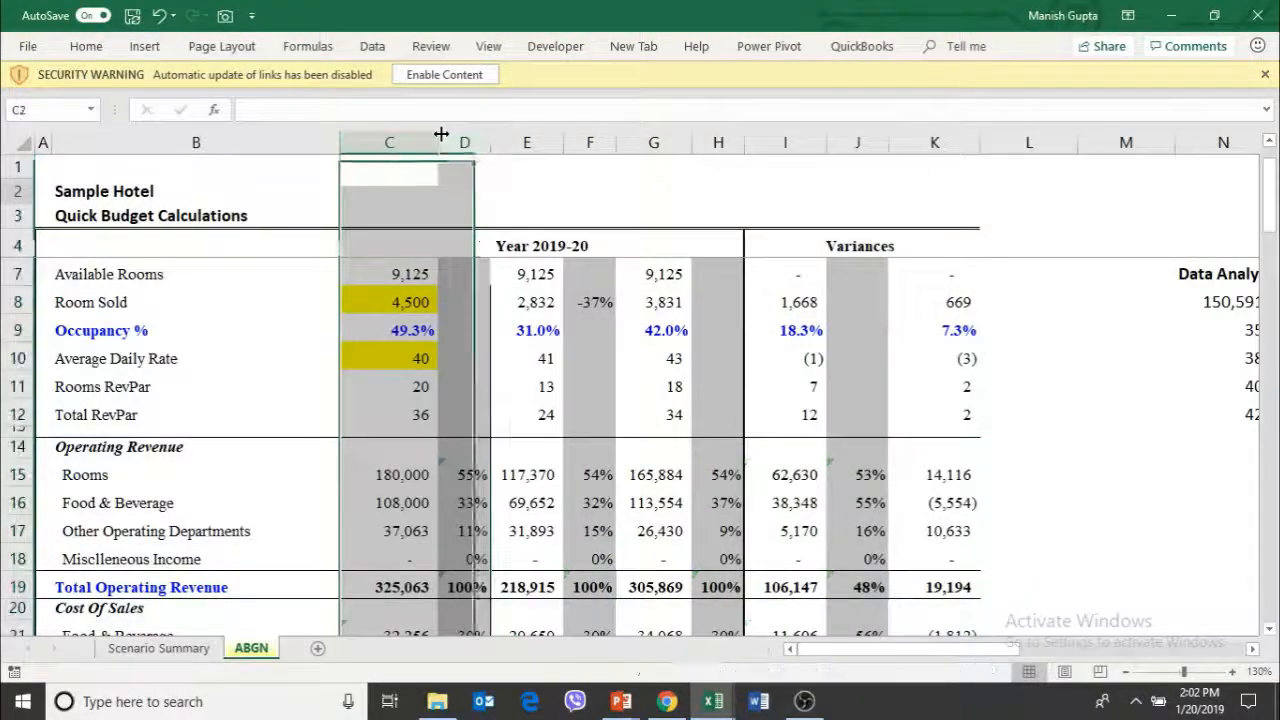
Examine the budget formulas for Total Departmental Contribution in C39 and Gross Operating Profit in C53
key(Down)
key(Down)
key(Down)
key(Down)
key(Down)
key(Down)
key(Down)
key(Down)
key(Down)
key(Down)
key(Down)
key(Down)
key(Down)
key(Down)
key(Down)
key(Down)
key(Down)
key(Down)
key(Down)
key(Down)
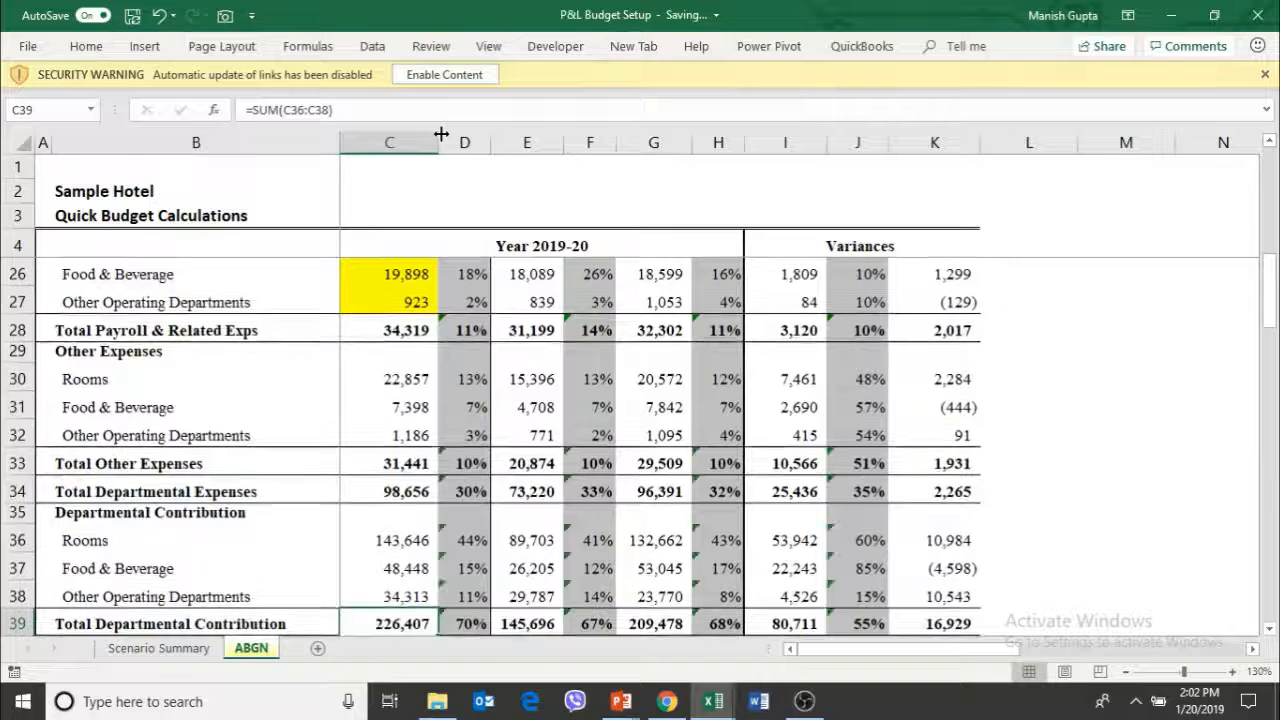
key(Down)
key(Down)
key(Down)
key(Down)
key(Down)
key(Down)
key(Down)
key(Down)
key(Down)
key(Down)
key(Down)
key(Down)
key(Down)
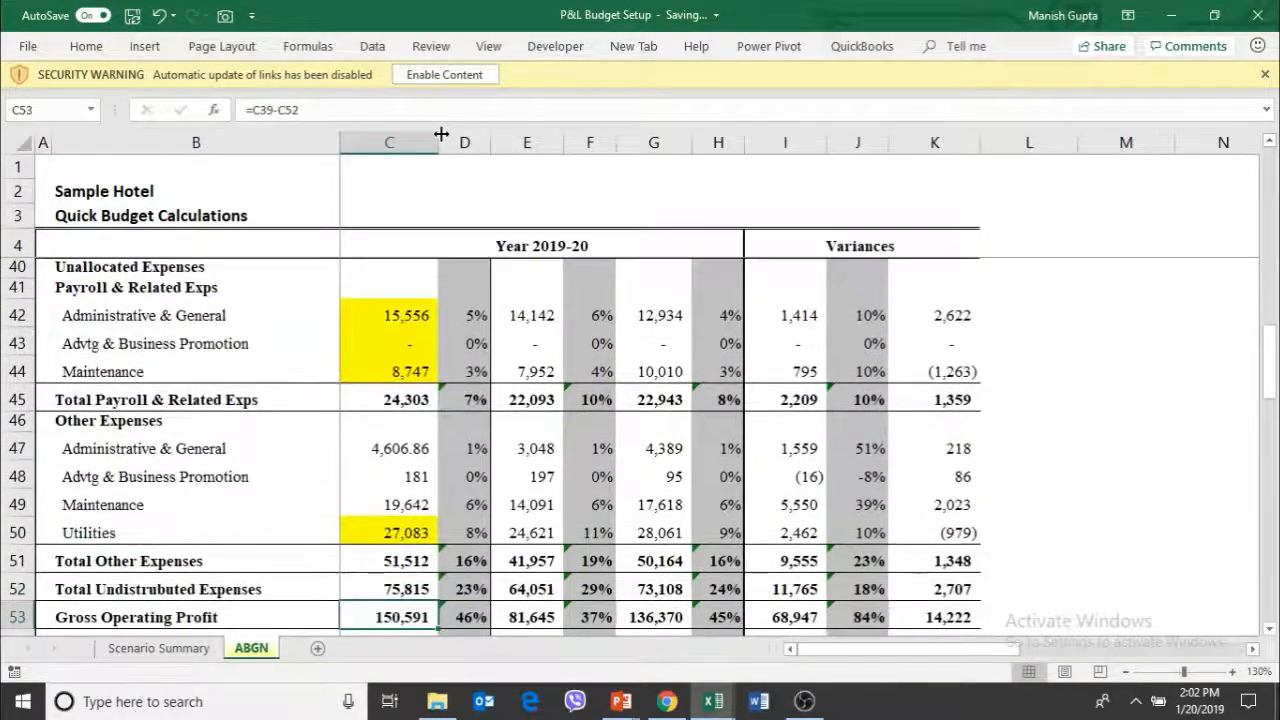
key(Up)
key(Up)
key(Up)
key(Up)
key(Up)
key(Up)
key(Up)
key(Up)
key(Up)
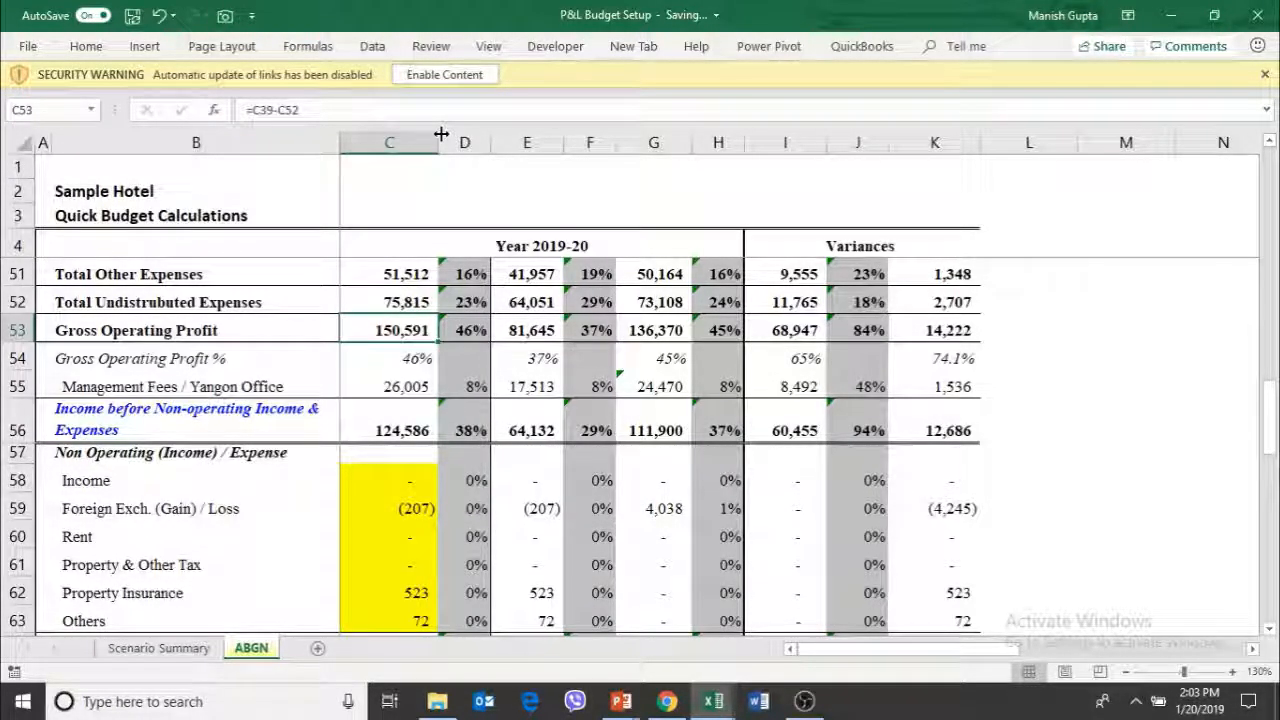
Review the budget's Available Rooms, Room Sold, Occupancy % and Average Daily Rate entries in C7 to C10
key(Up)
key(Up)
key(Up)
key(Up)
key(Up)
key(Up)
key(Up)
key(Up)
key(Up)
key(Up)
key(Up)
key(Up)
key(Up)
key(Up)
key(Up)
key(Up)
key(Up)
key(Up)
key(Up)
key(Up)
key(Down)
key(Down)
key(Down)
key(Down)
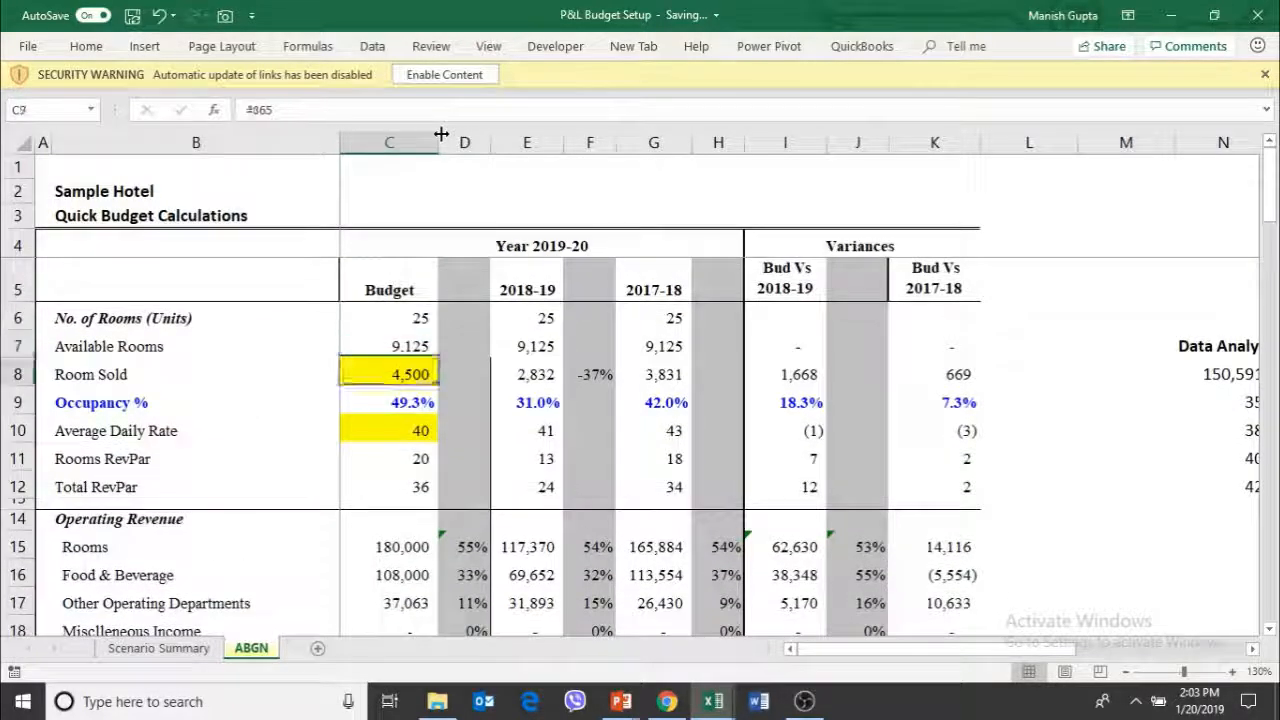
key(Up)
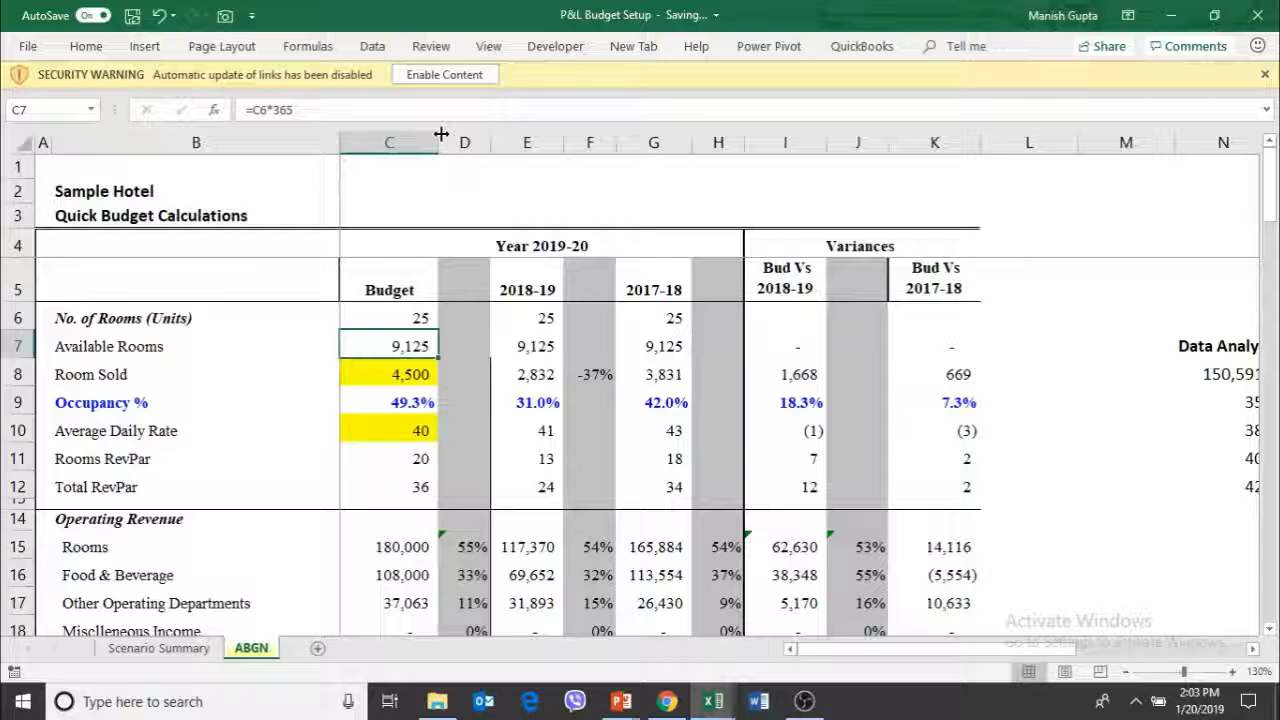
key(Down)
key(Down)
key(Down)
key(Down)
key(Up)
key(Up)
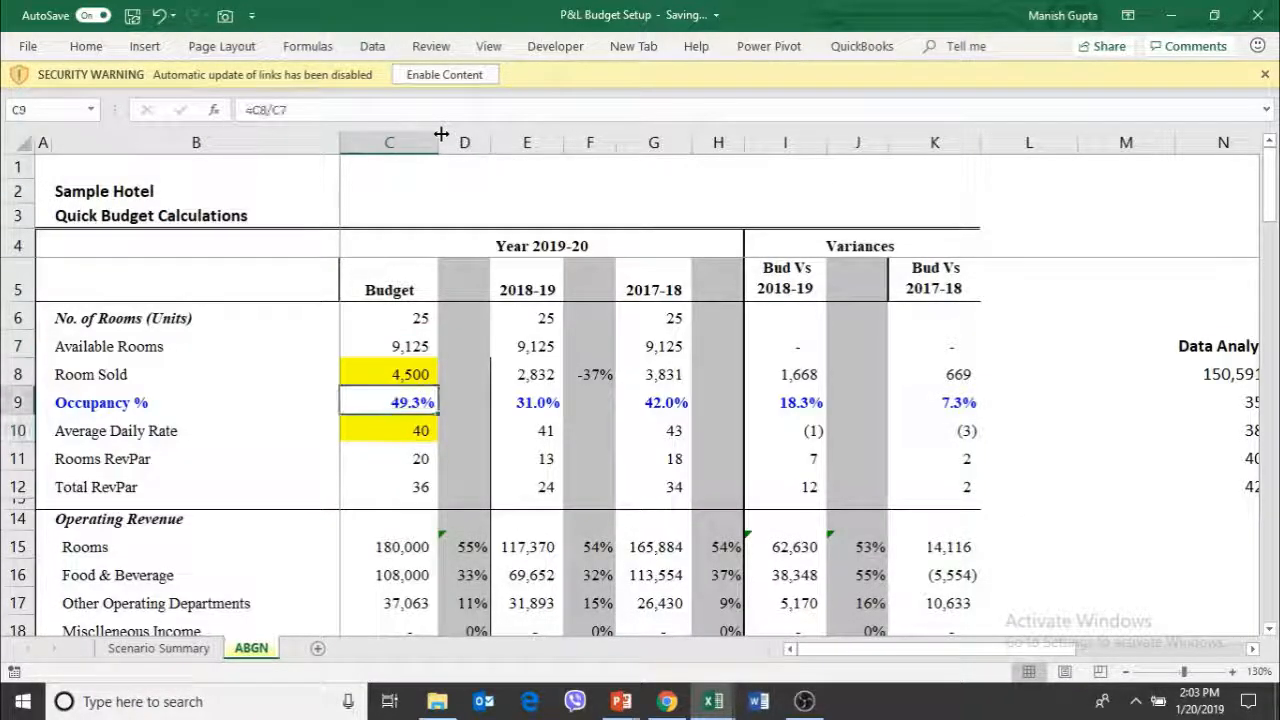
key(Down)
key(Up)
key(Up)
key(Down)
key(Down)
key(Right)
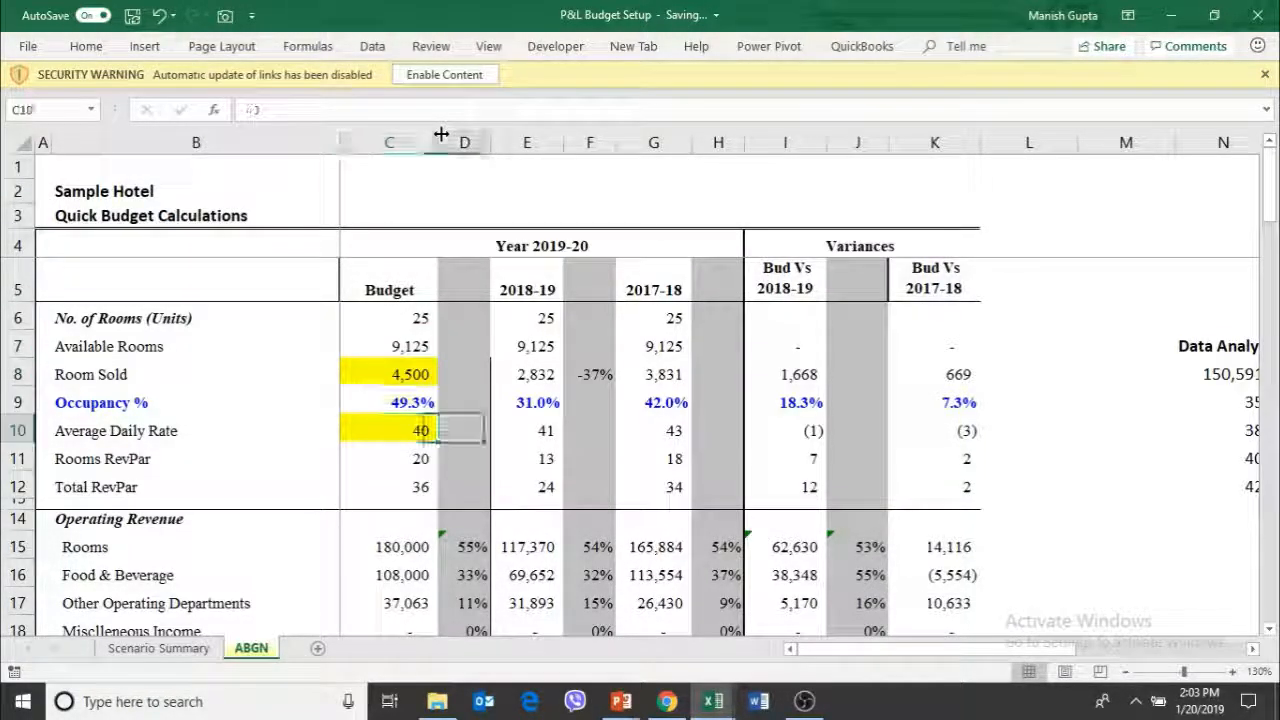
Compare the budgeted Occupancy % in row 9 with the 2018-19 and 2017-18 occupancy
key(Right)
key(Up)
key(Left)
key(Left)
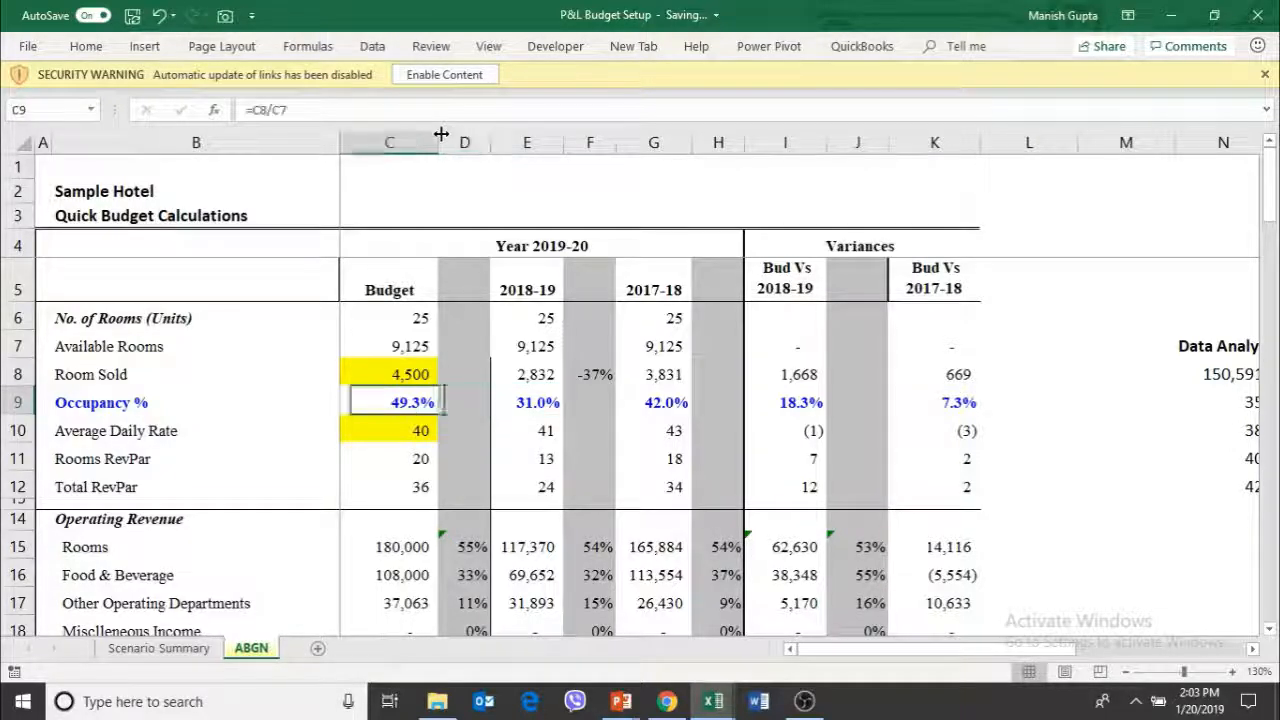
key(Right)
key(Right)
key(Right)
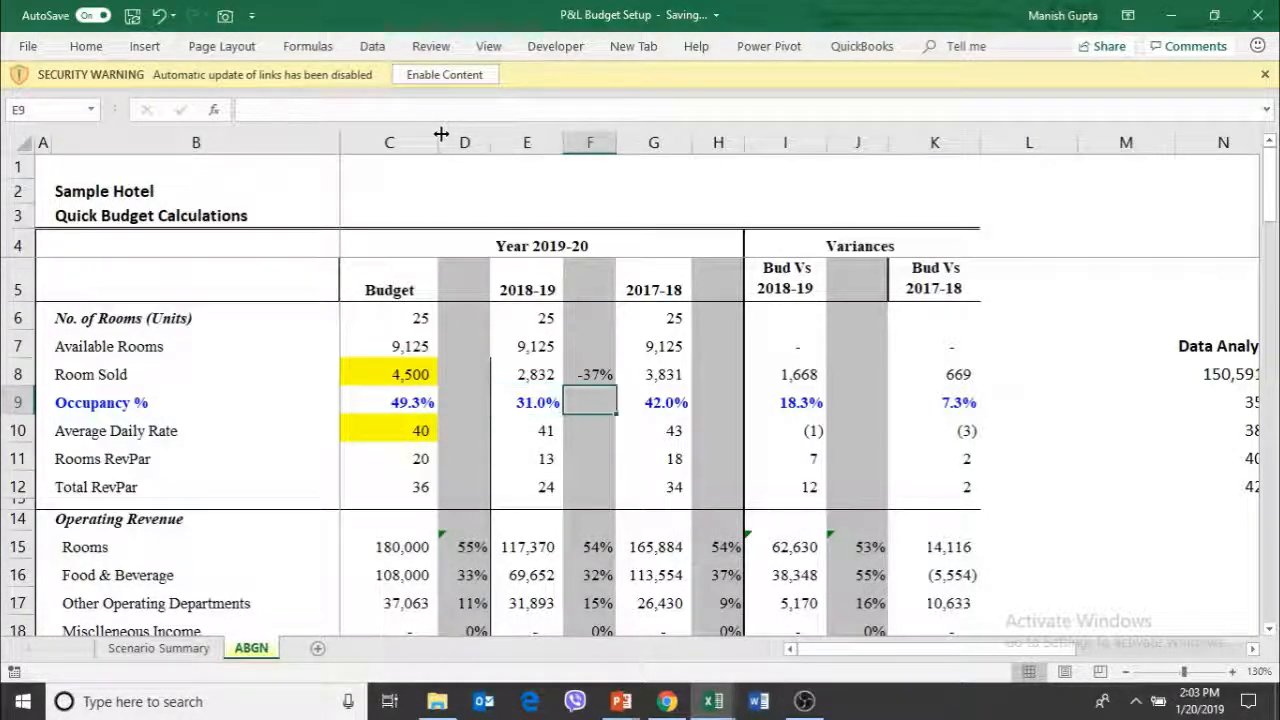
key(Right)
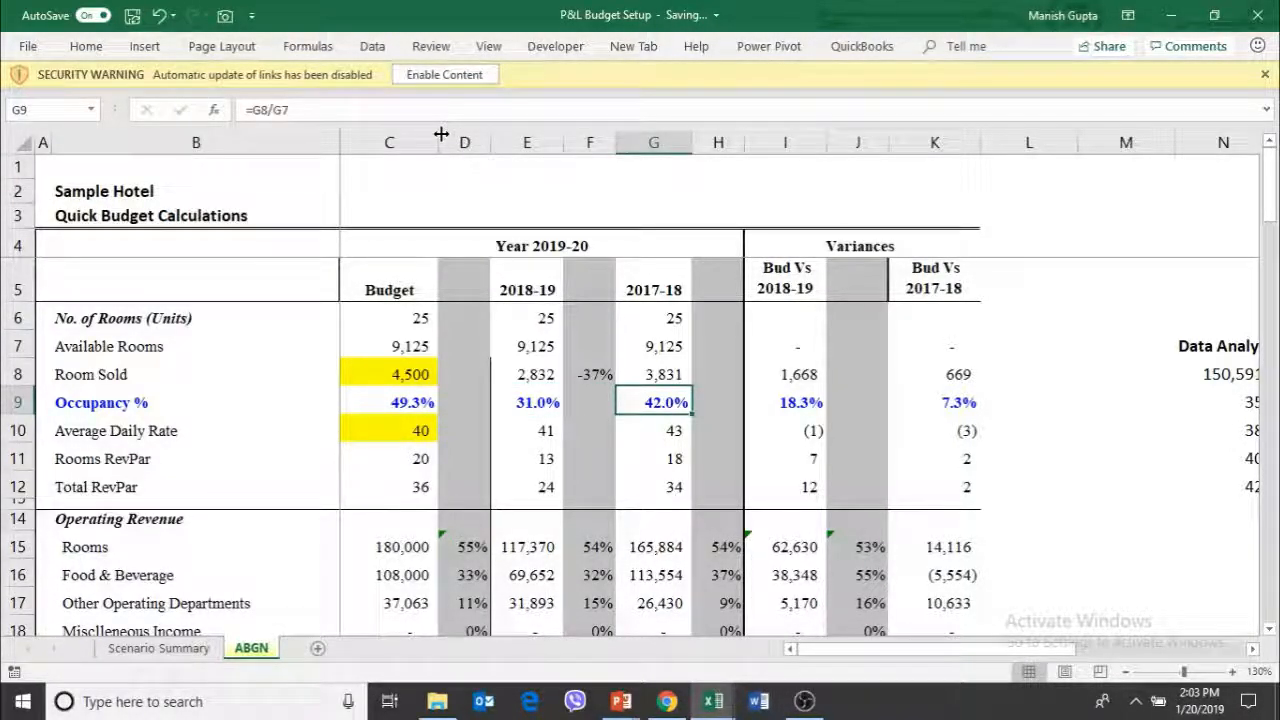
key(Up)
key(Right)
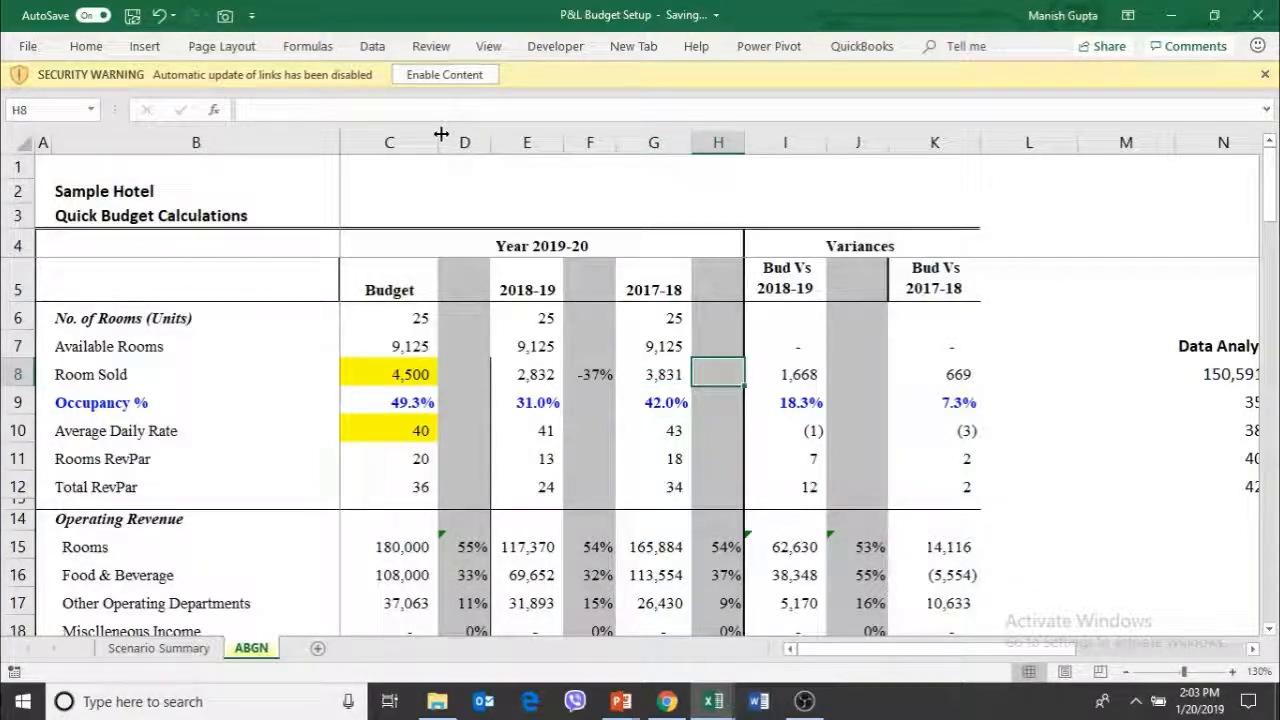
Set the budget's Average Daily Rate in C10 to 45
key(Down)
key(Down)
key(Left)
key(Left)
key(Left)
key(Left)
key(Left)
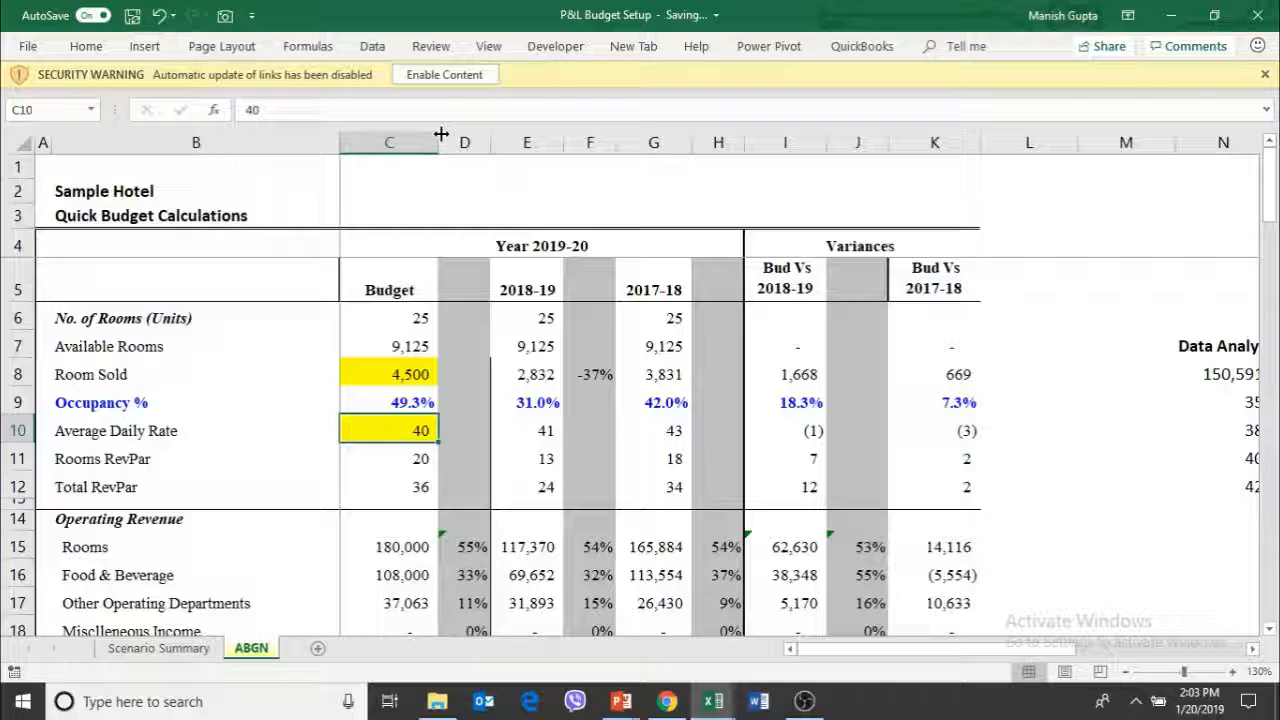
text(45)
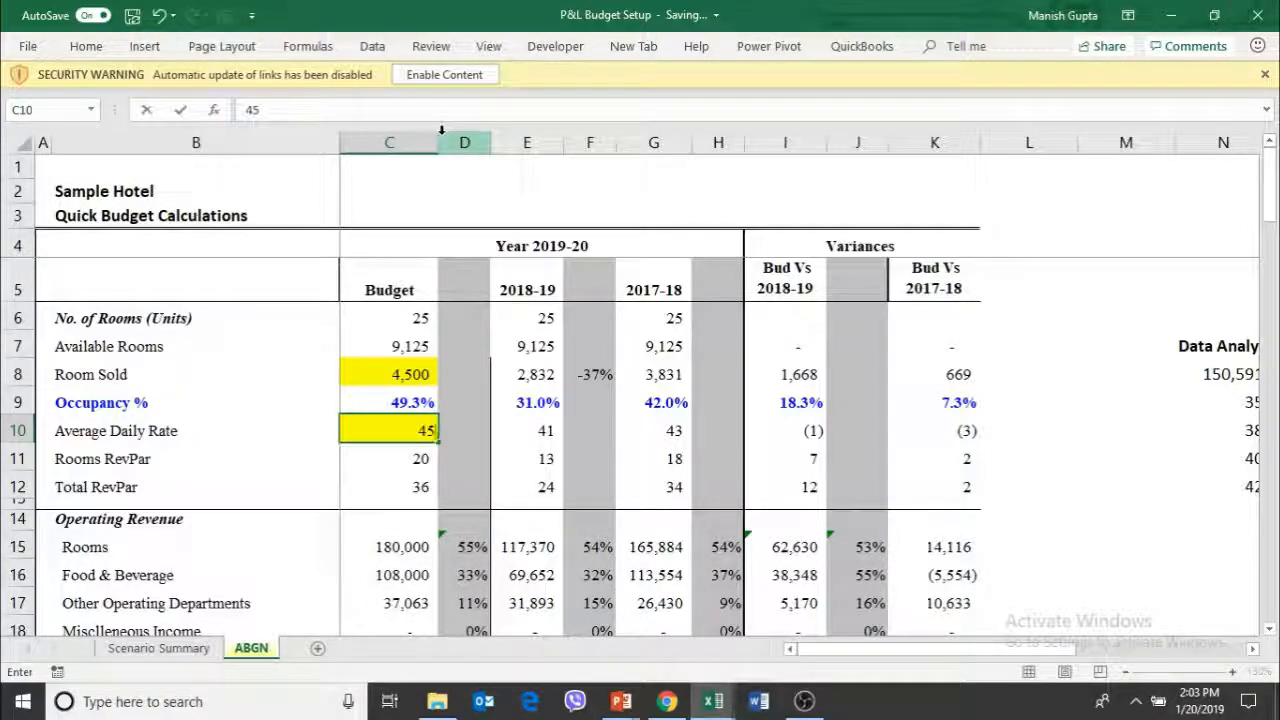
key(Return)
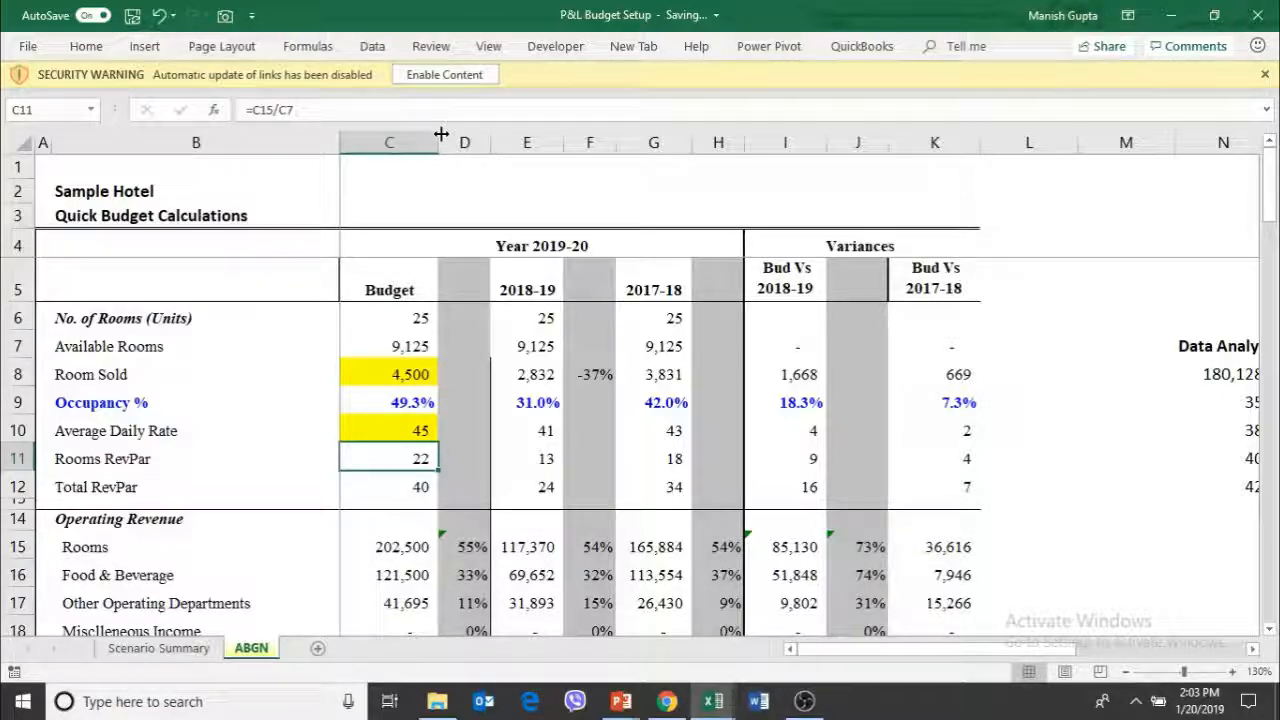
Check the effect of the higher Average Daily Rate on the budgeted Gross Operating Profit in C53
key(Up)
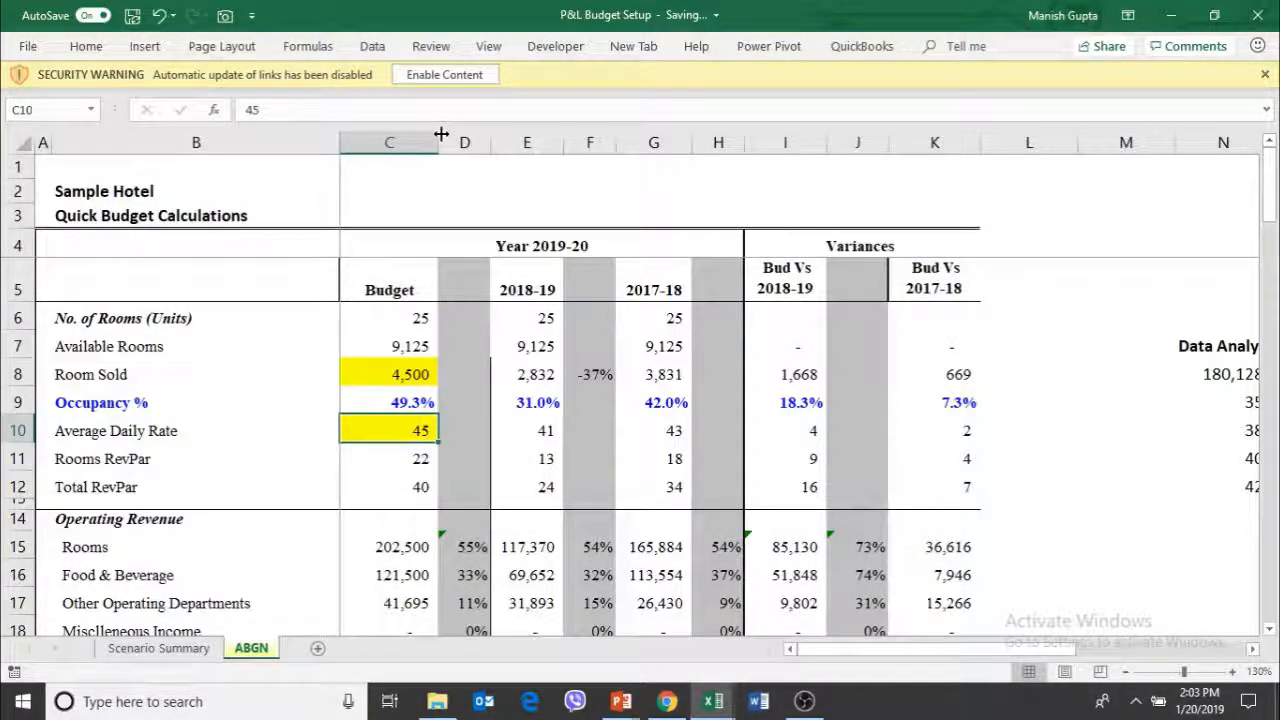
key(Page_Down)
key(Page_Down)
key(Page_Down)
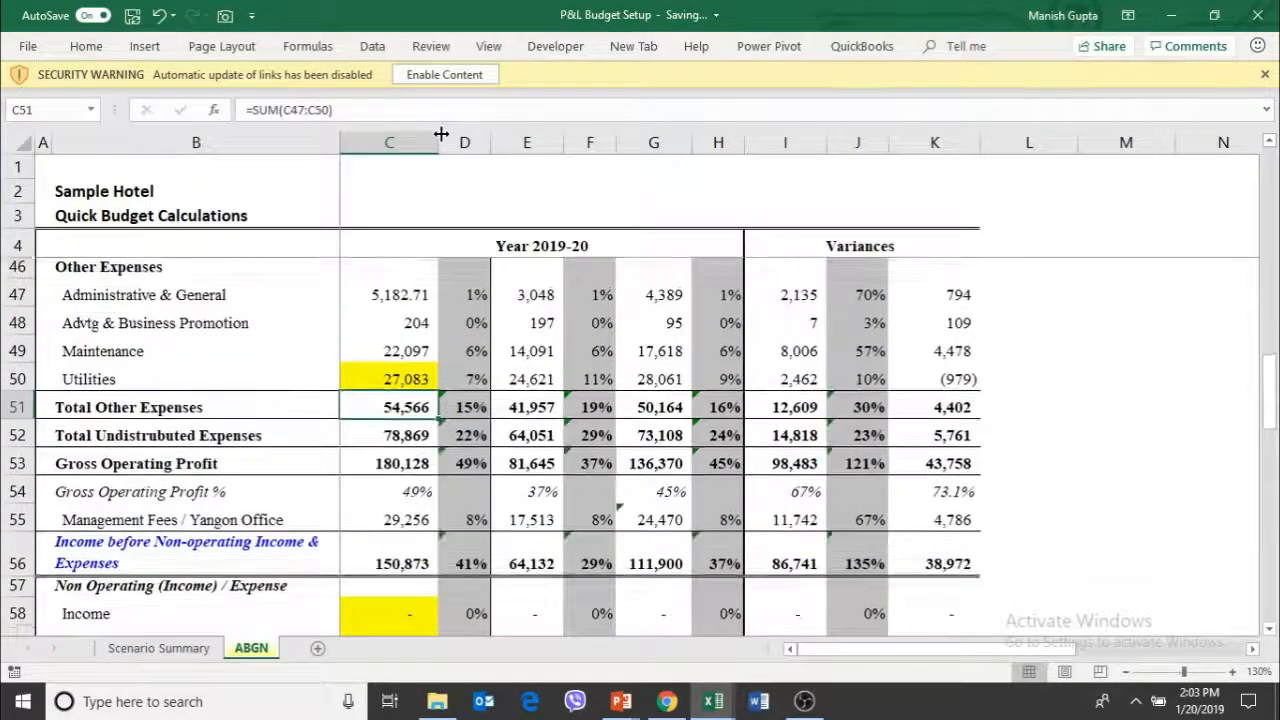
key(Down)
key(Down)
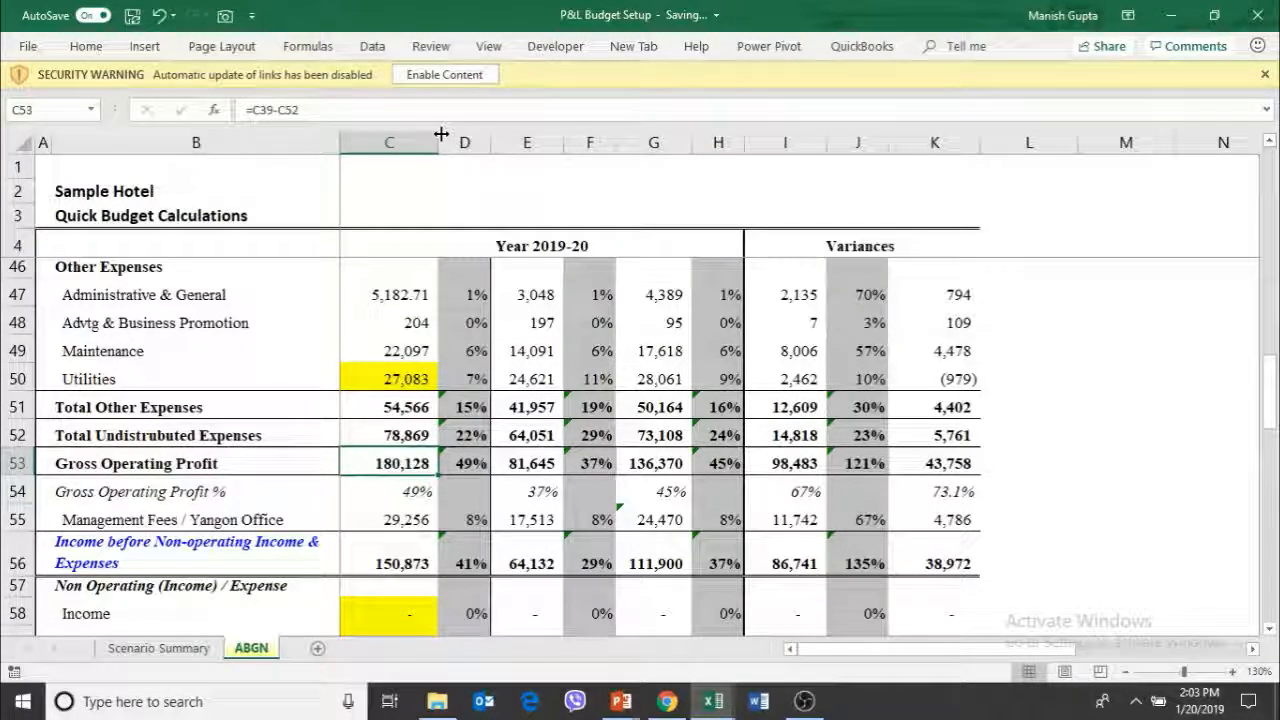
Set the budget's Room Sold in C8 to 5000
key(Up)
key(Up)
key(Up)
key(Up)
key(Up)
key(Up)
key(Up)
key(Up)
key(Up)
key(Up)
key(Up)
key(Up)
key(Up)
key(Up)
key(Up)
key(Up)
key(Up)
key(Up)
key(Up)
key(Up)
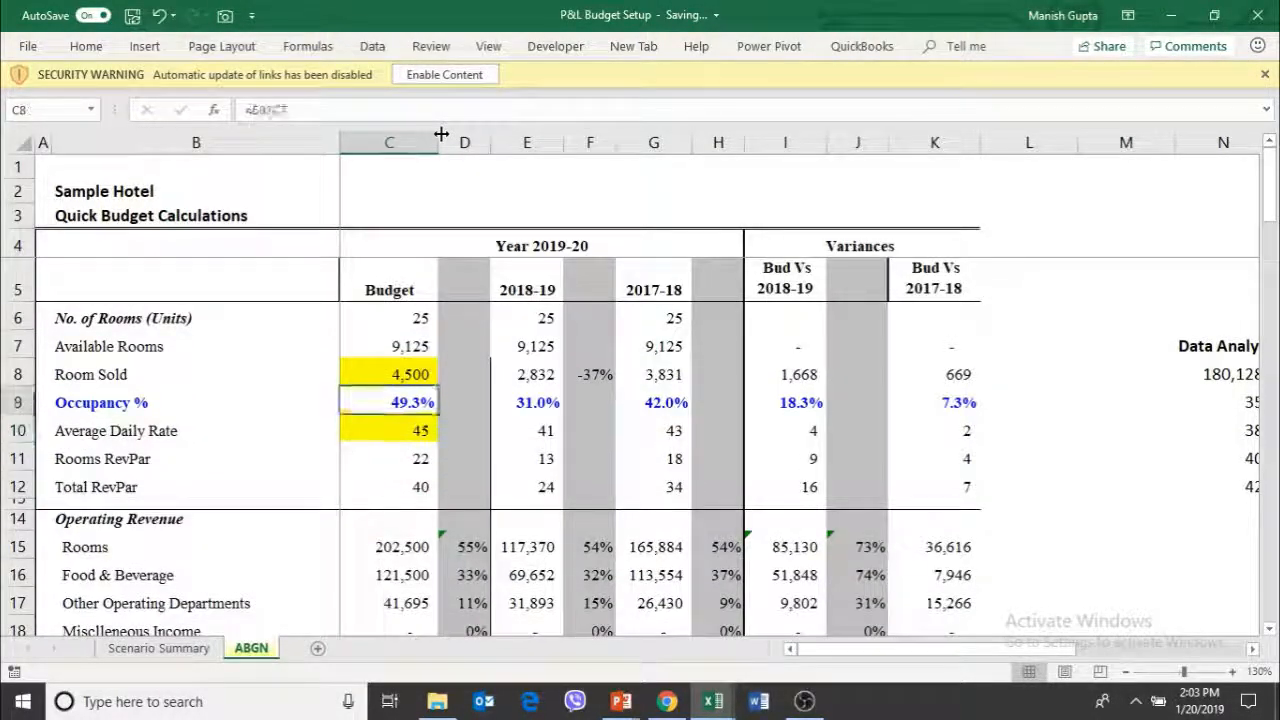
key(Up)
key(Up)
key(Down)
key(F2)
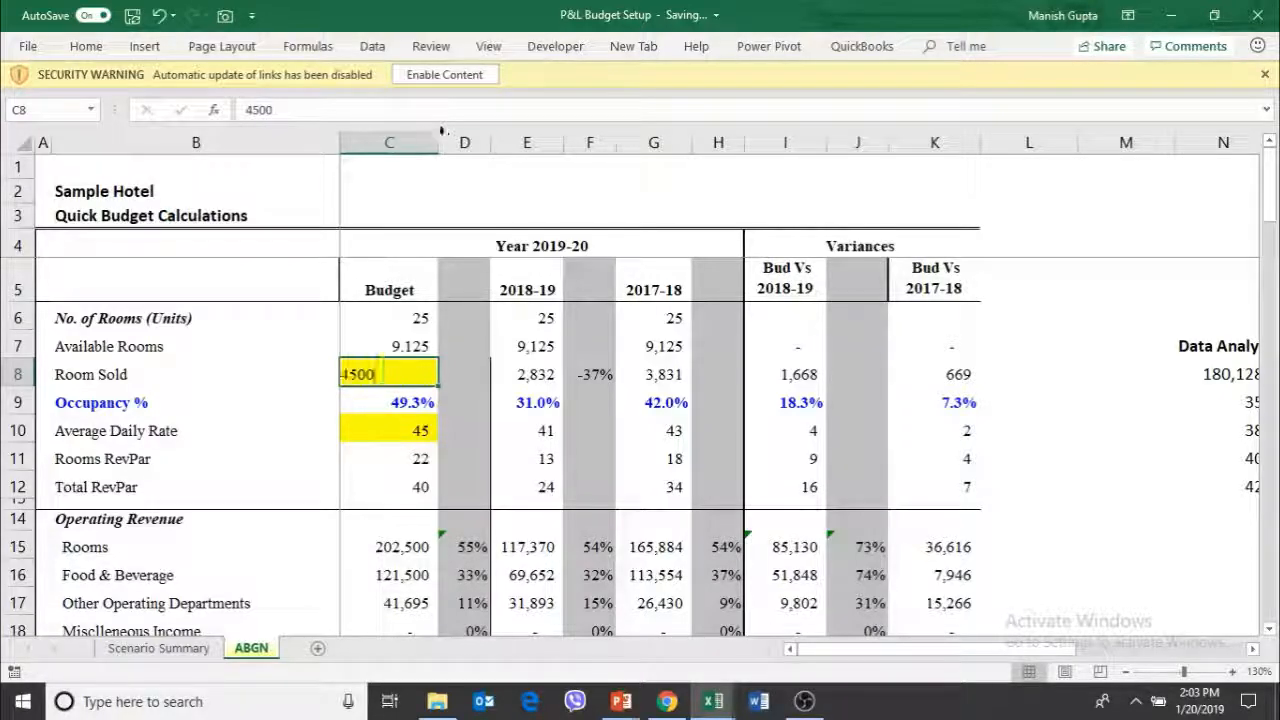
key(Home)
key(Delete)
key(End)
text(0)
key(Return)
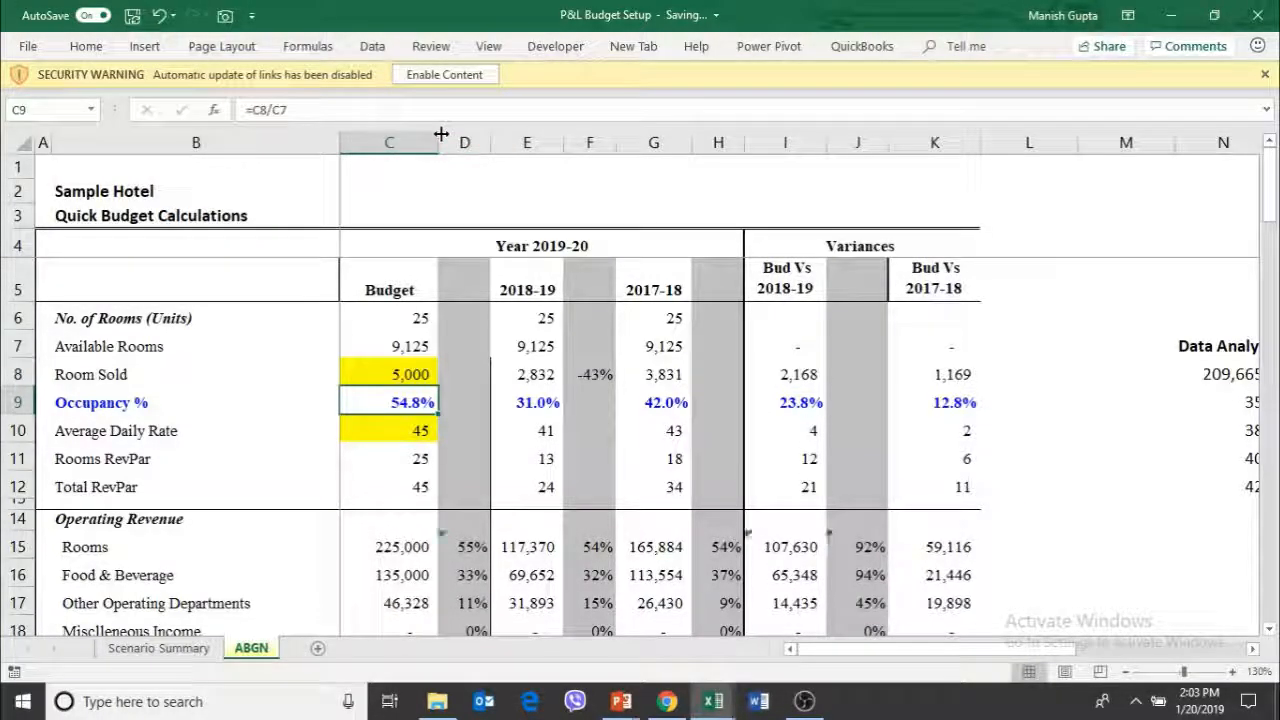
Check the effect of 5,000 rooms sold on the budgeted expenses and the Gross Operating Profit in C53
key(Down)
key(Down)
key(Down)
key(Down)
key(Down)
key(Down)
key(Down)
key(Down)
key(Down)
key(Down)
key(Down)
key(Down)
key(Down)
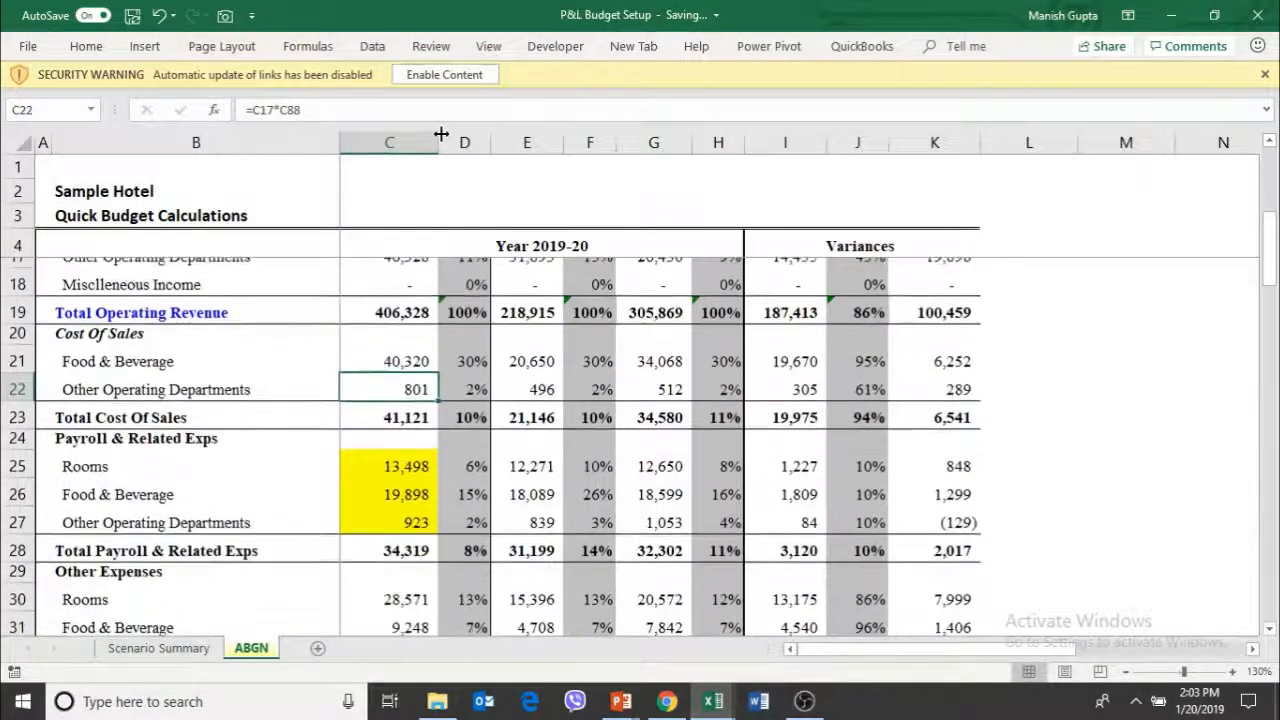
key(Down)
key(Down)
key(Down)
key(Down)
key(Down)
key(Down)
key(Down)
key(Down)
key(Down)
key(Down)
key(Down)
key(Down)
key(Down)
key(Down)
key(Down)
key(Down)
key(Down)
key(Down)
key(Down)
key(Down)
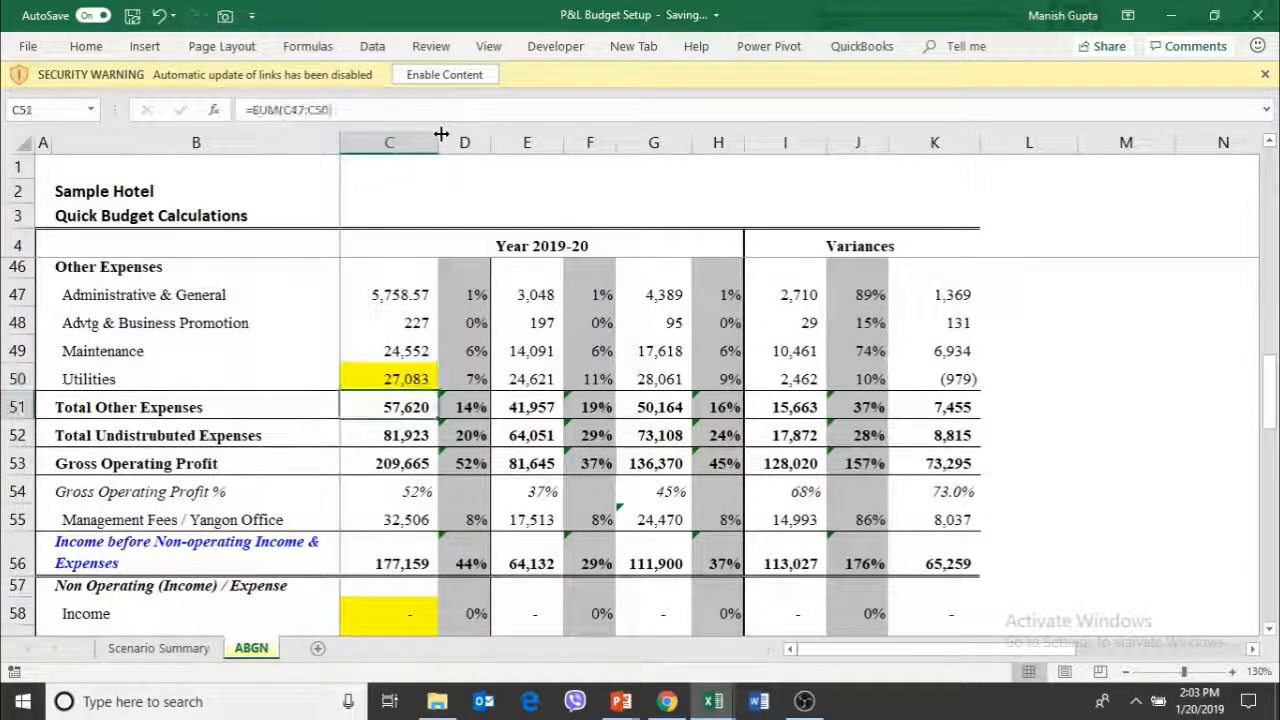
key(Down)
key(Down)
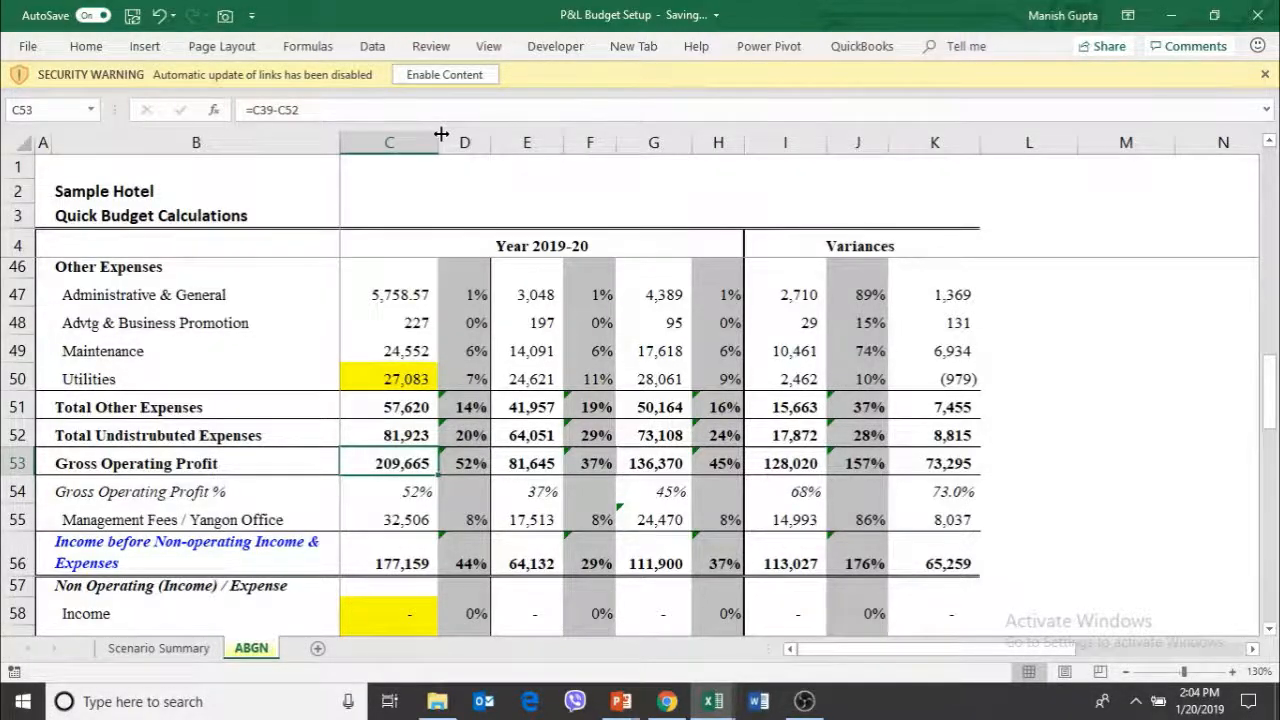
Set the budget's Average Daily Rate in C10 to 40
key(Page_Up)
key(Page_Up)
key(Page_Up)
key(Up)
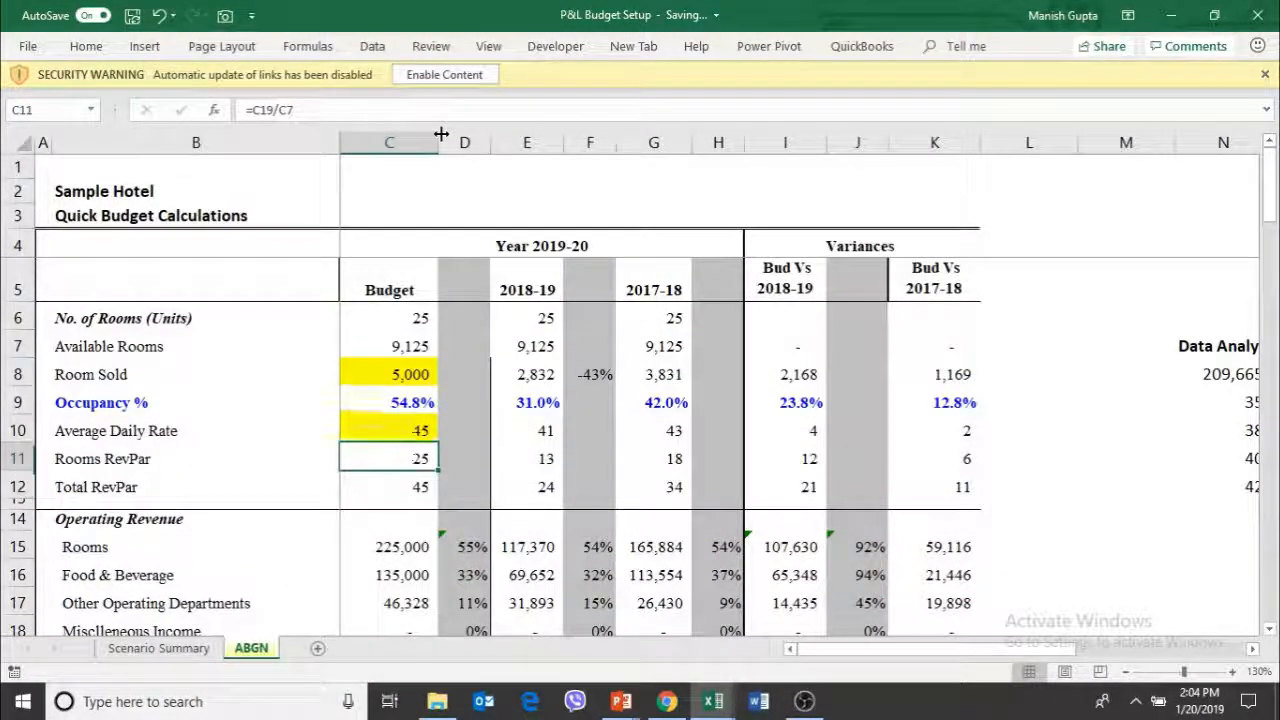
key(Up)
key(F2)
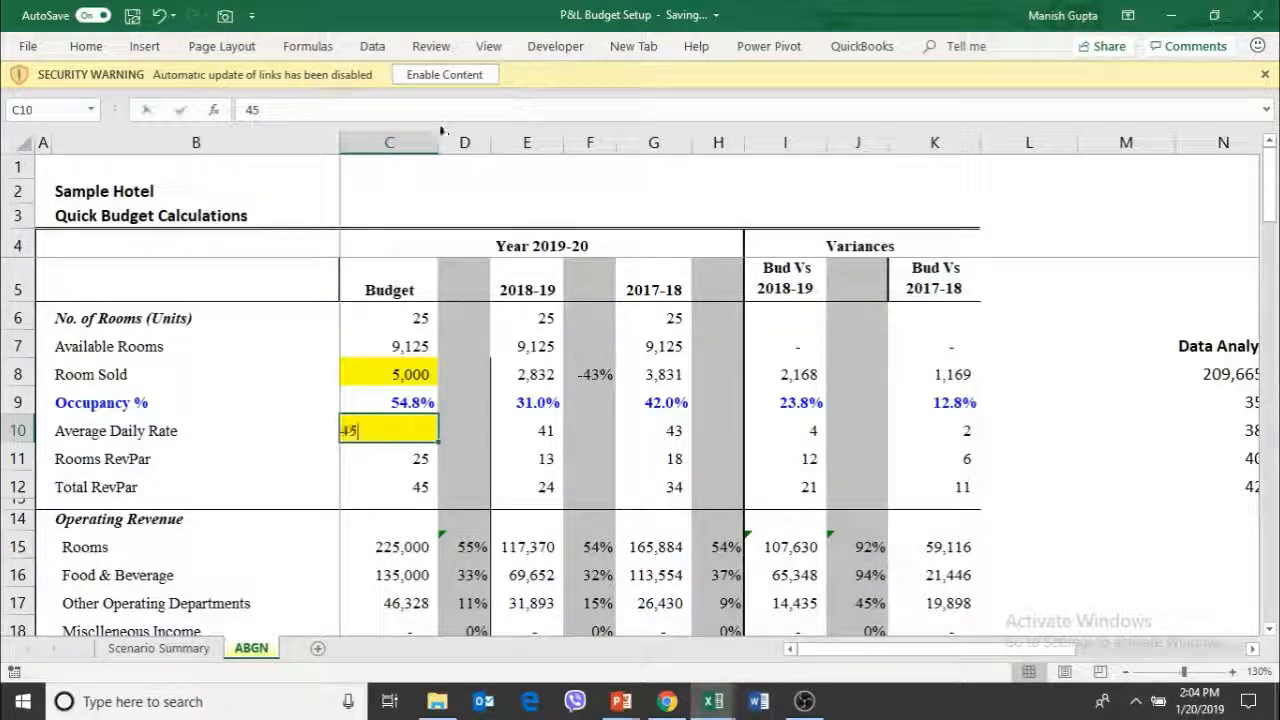
key(BackSpace)
text(0)
key(shift+Return)
Set the budget's Room Sold in C8 to 6000
key(Up)
key(Up)
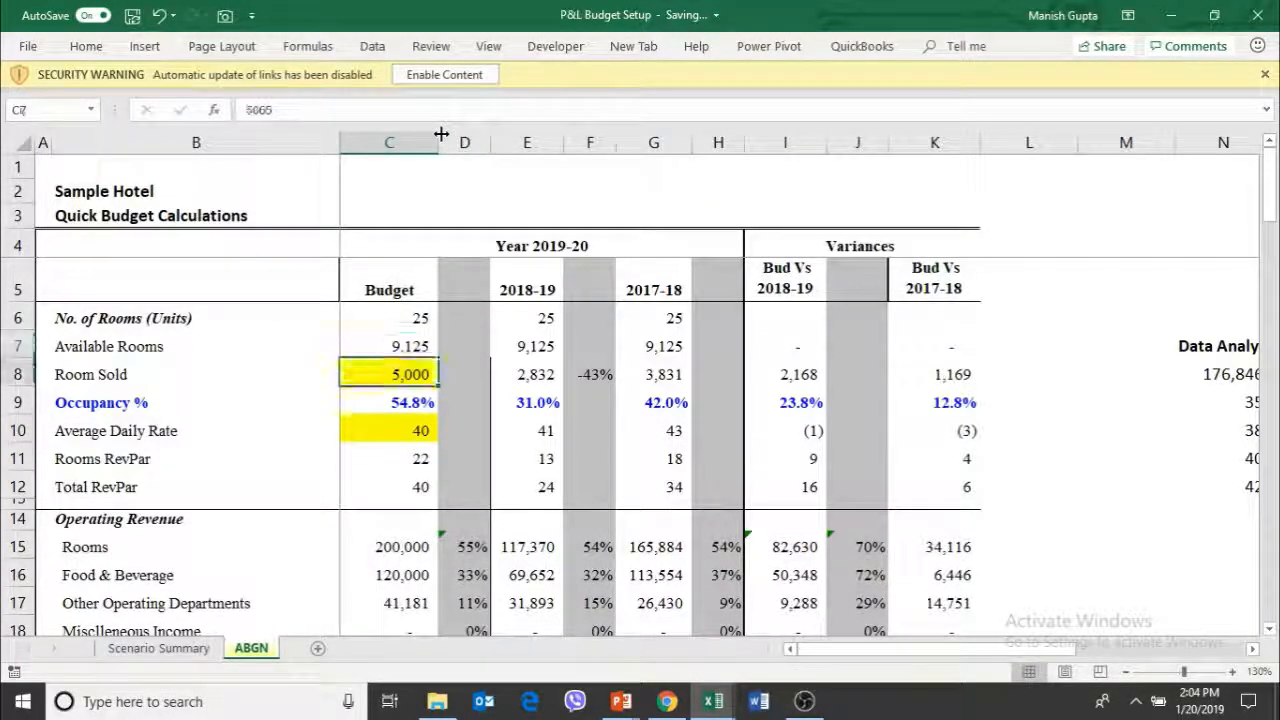
key(F2)
key(BackSpace)
key(BackSpace)
key(BackSpace)
key(BackSpace)
text(6000)
key(Return)
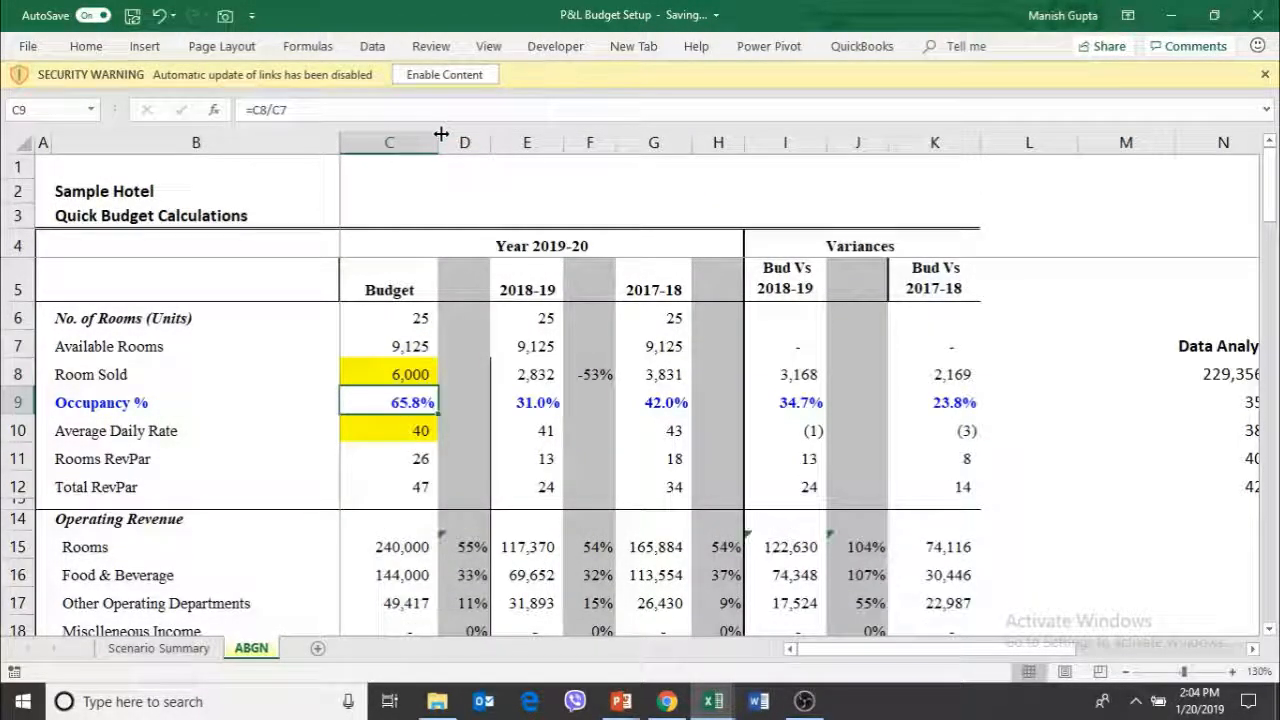
Check the effect of 6,000 rooms sold on the budgeted Other Expenses and Gross Operating Profit
key(Down)
key(Down)
key(Down)
key(Down)
key(Down)
key(Down)
key(Down)
key(Down)
key(Down)
key(Down)
key(Down)
key(Down)
key(Down)
key(Down)
key(Down)
key(Down)
key(Down)
key(Down)
key(Down)
key(Down)
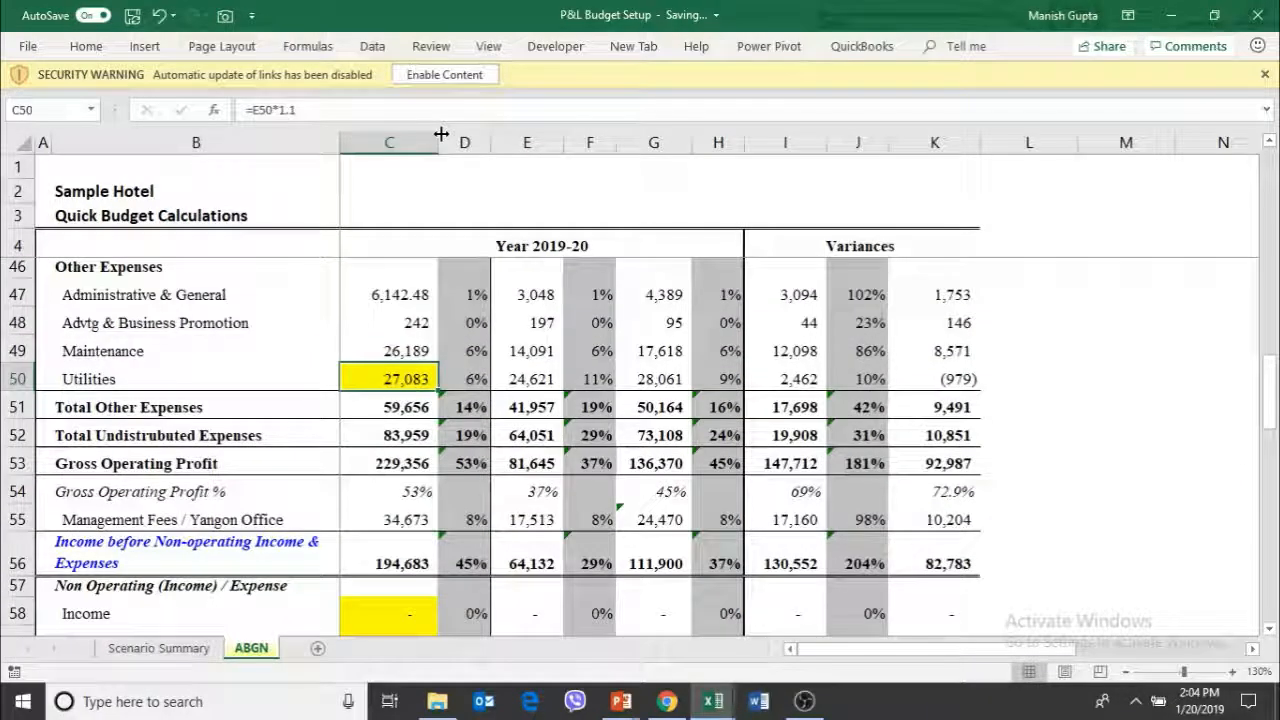
key(Up)
key(Up)
key(Up)
key(Up)
key(Up)
key(Up)
key(Up)
key(Up)
key(Up)
key(Up)
key(Up)
key(Up)
key(Up)
key(Up)
key(Up)
key(Up)
key(Up)
key(Up)
key(Up)
key(Up)
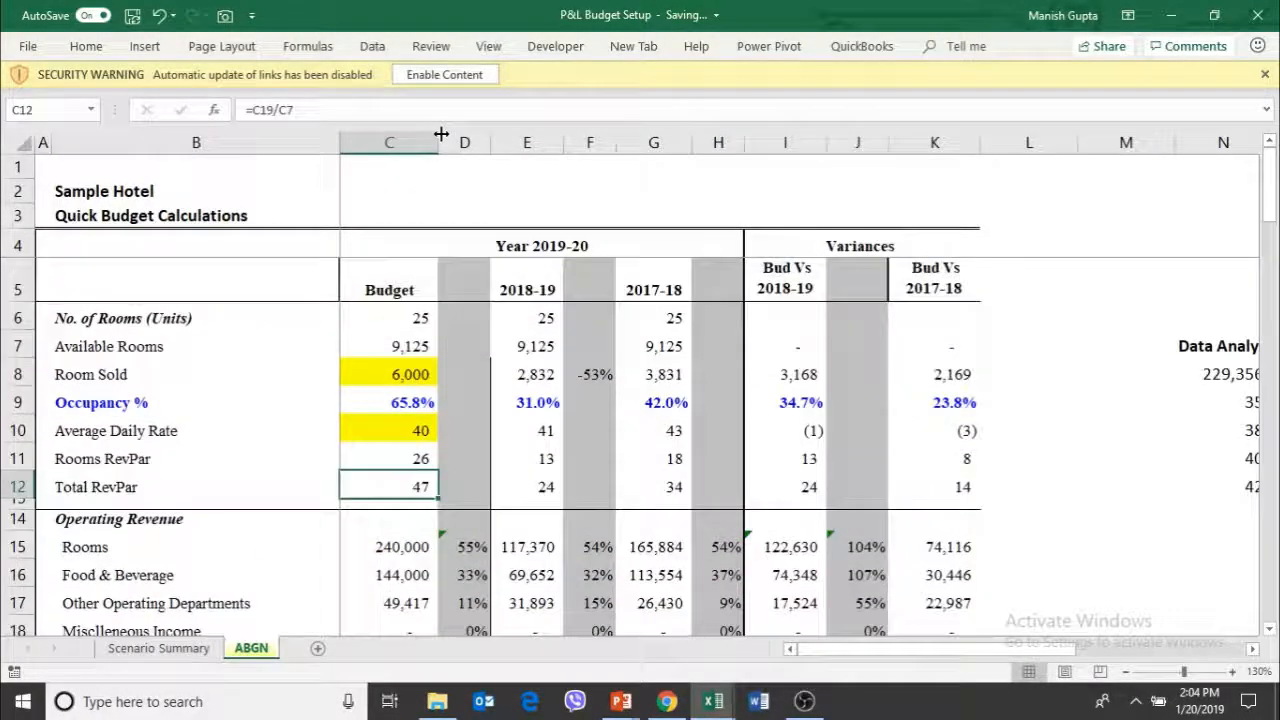
Set the budget's Room Sold in C8 to 5750
key(Up)
key(Up)
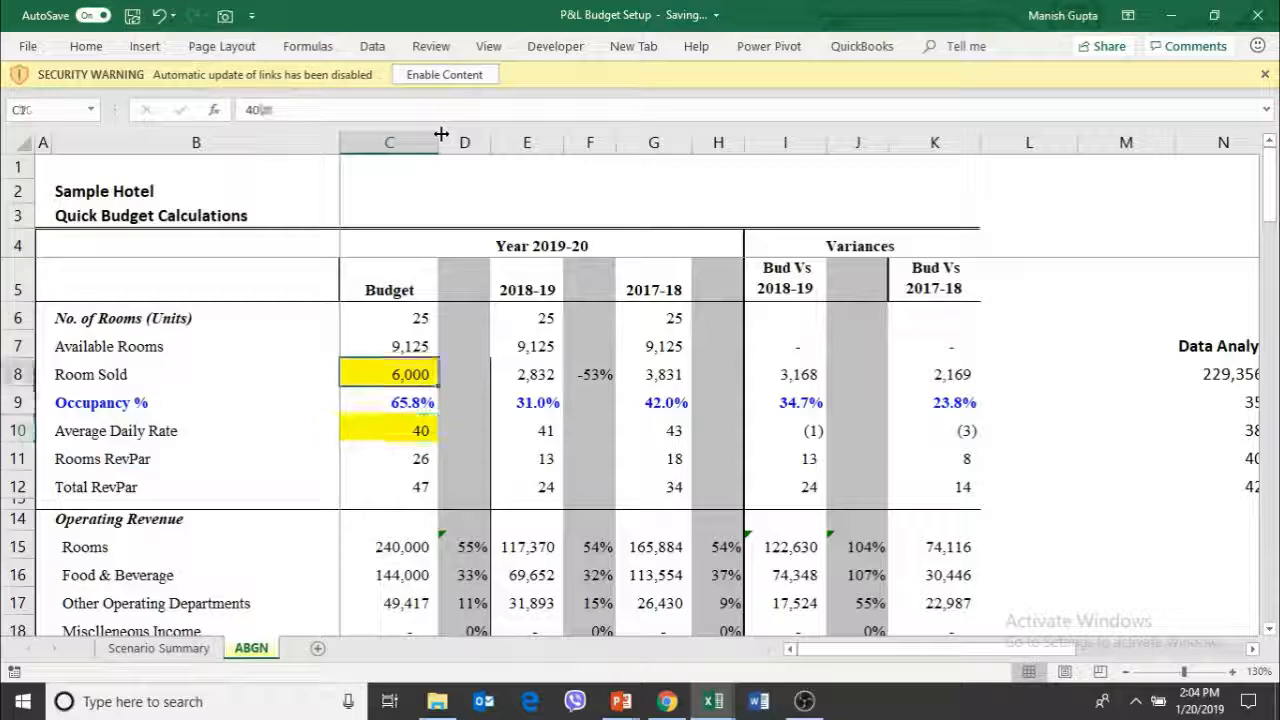
text(57)
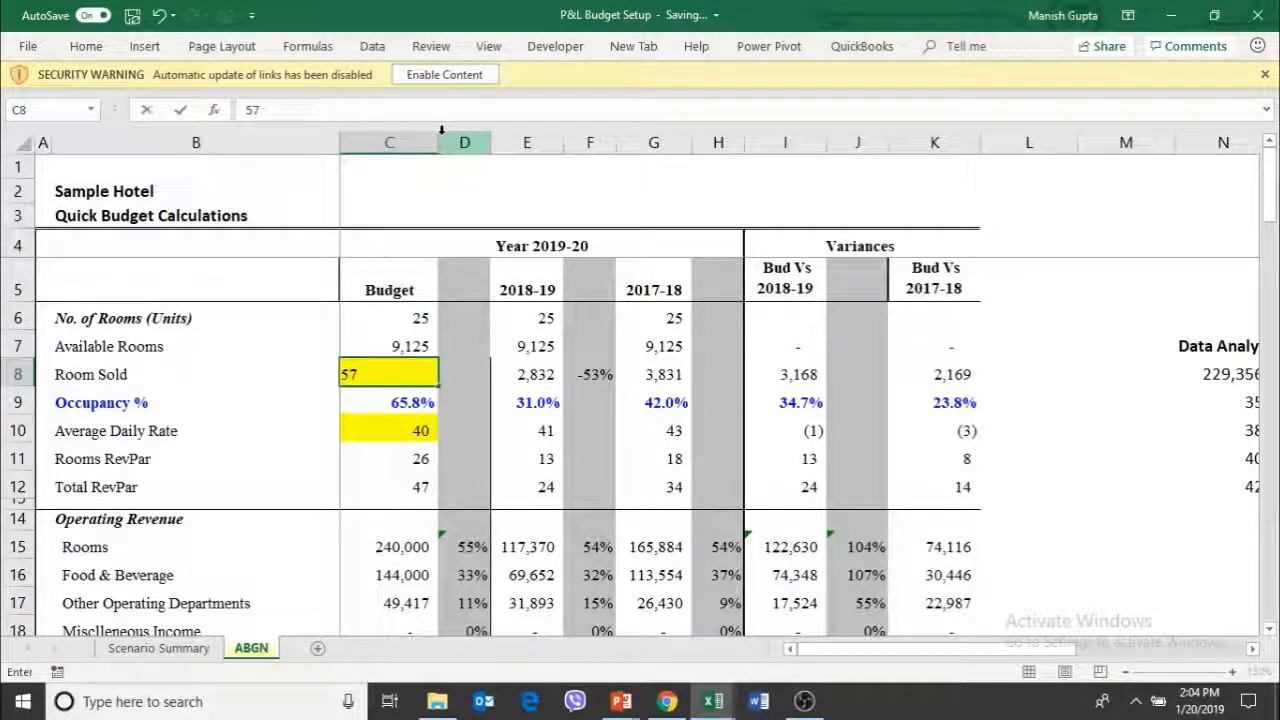
text(50)
key(Down)
key(Down)
key(Down)
key(Down)
key(Down)
key(Down)
key(Down)
key(Down)
key(Down)
key(Down)
key(Down)
key(Down)
key(Down)
key(Down)
key(Down)
key(Down)
key(Down)
key(Down)
key(Down)
key(Down)
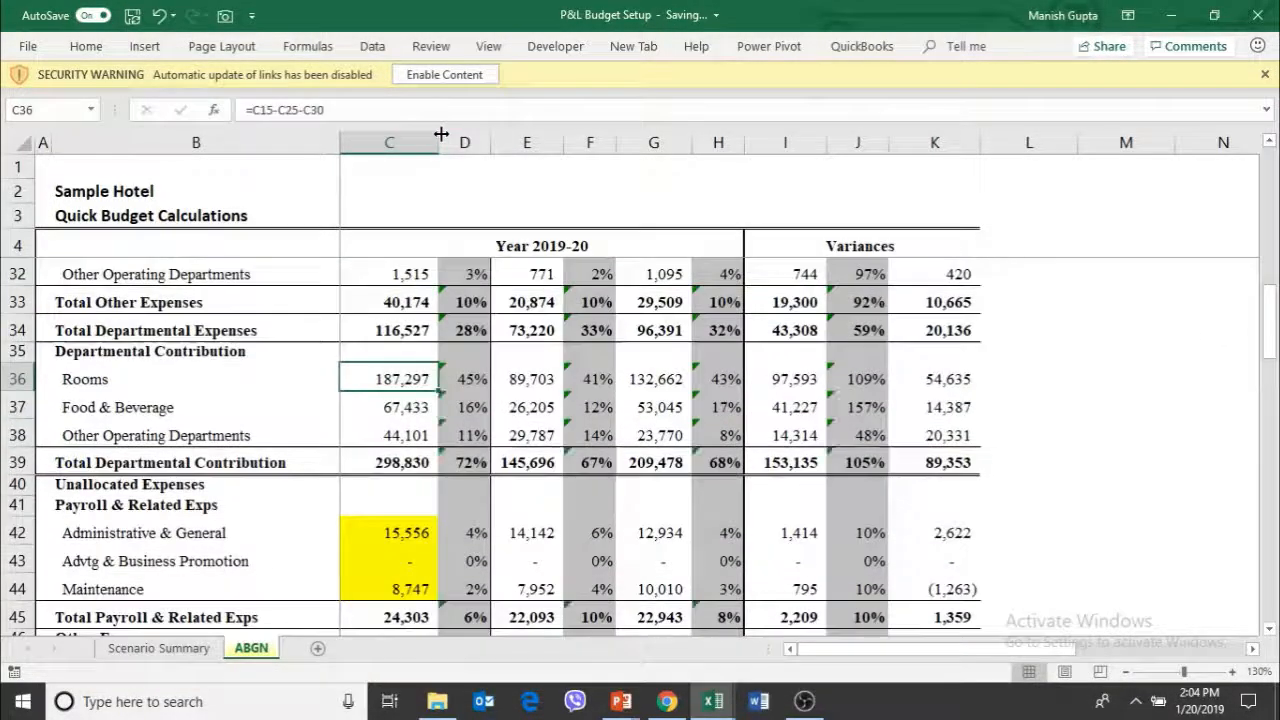
Check the effect of 5,750 rooms sold on the budgeted departmental contribution, undistributed expenses and Gross Operating Profit
key(Down)
key(Down)
key(Down)
key(Down)
key(Down)
key(Down)
key(Down)
key(Down)
key(Down)
key(Down)
key(Down)
key(Down)
key(Down)
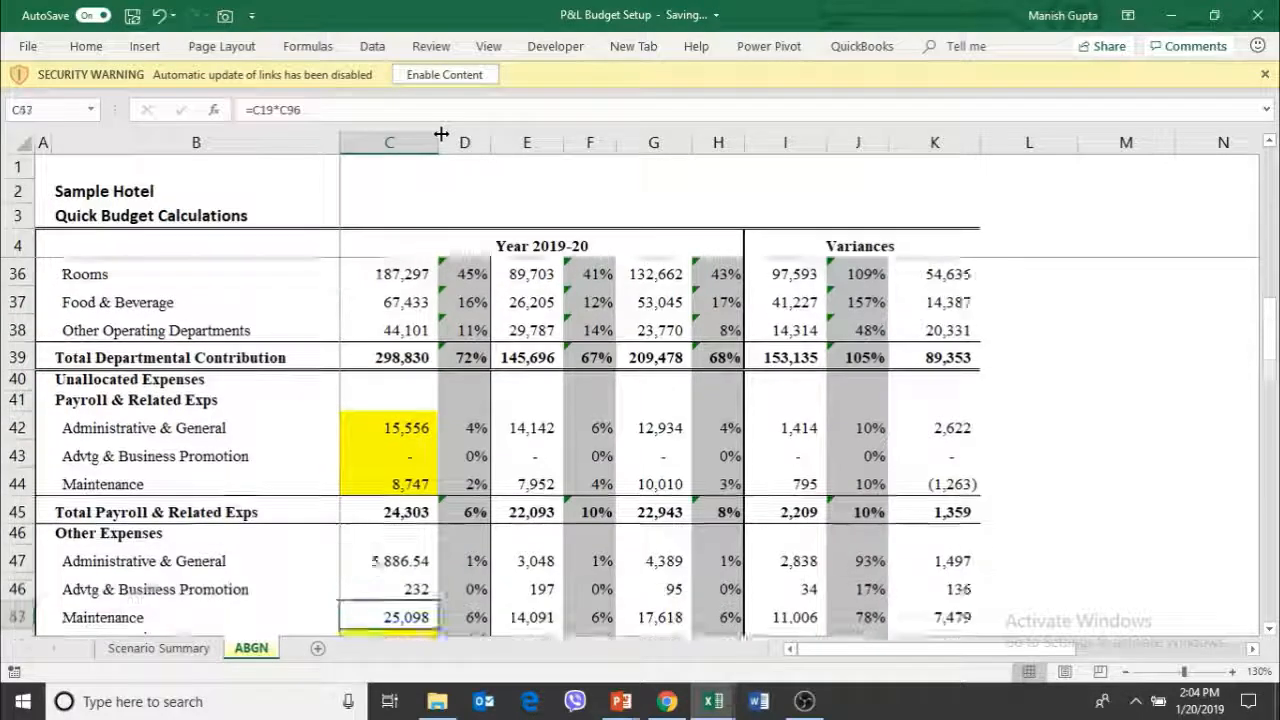
key(Down)
key(Down)
key(Down)
key(Down)
key(Down)
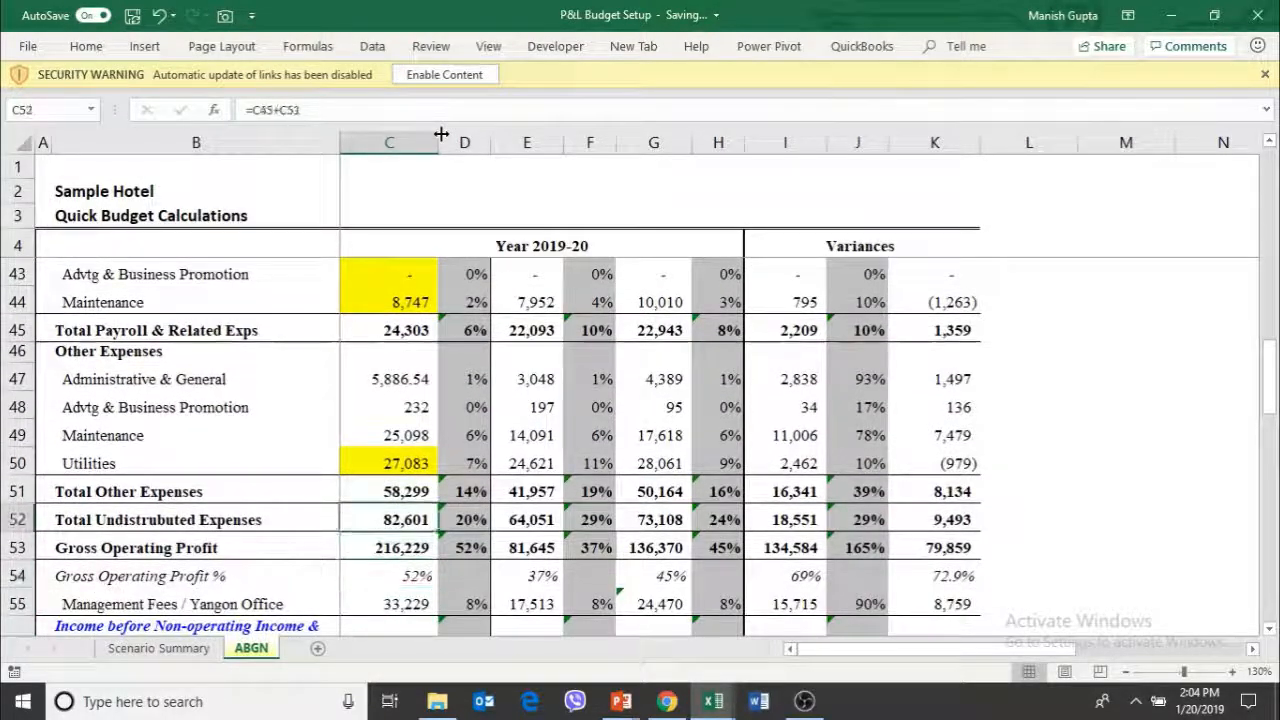
Set the budget's Average Daily Rate in C10 to 37
key(Up)
key(Up)
key(Up)
key(Up)
key(Up)
key(Up)
key(Up)
key(Up)
key(Up)
key(Up)
key(Up)
key(Up)
key(Up)
key(Up)
key(Up)
key(Up)
key(Up)
key(Up)
key(Up)
key(Up)
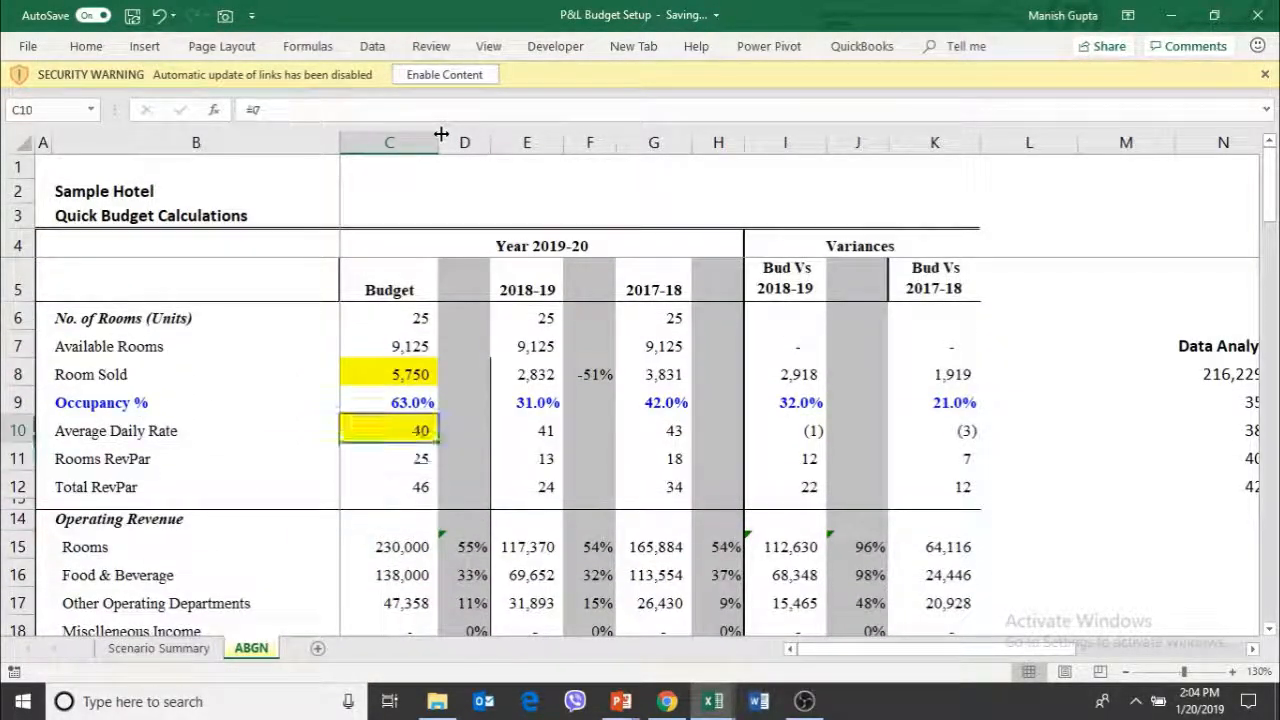
text(37)
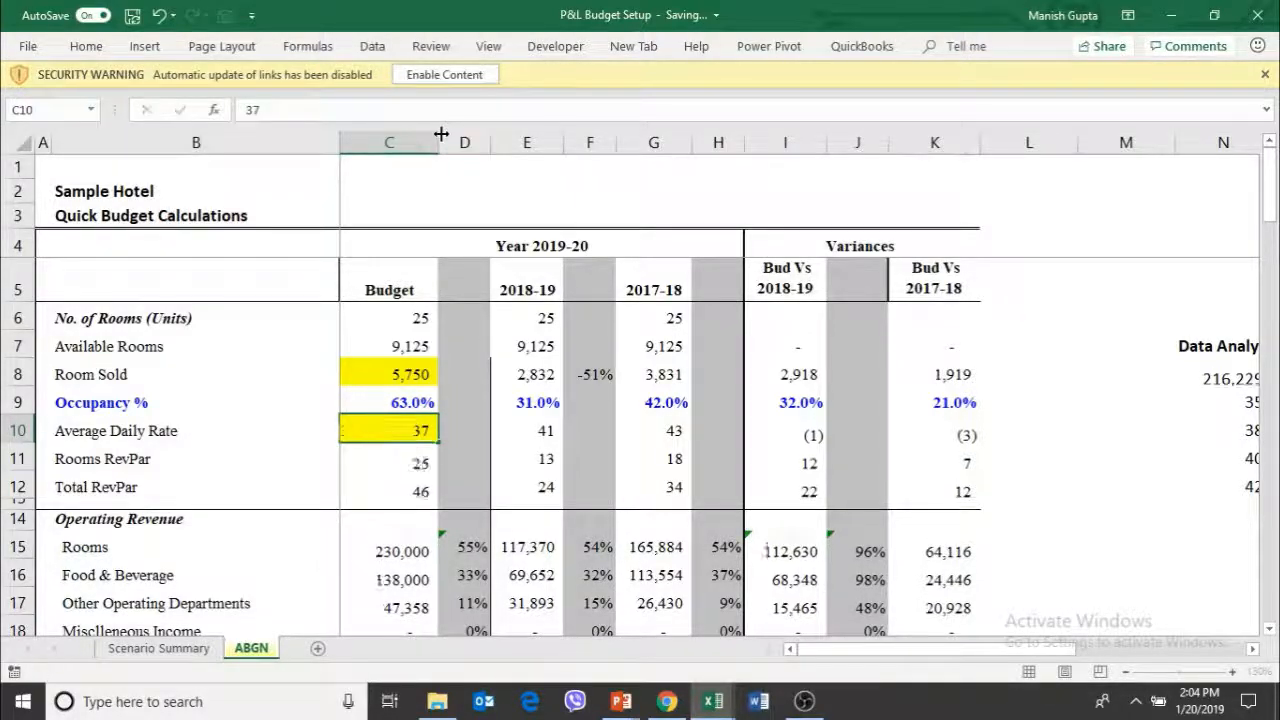
Check the effect of the 37 Average Daily Rate on the budgeted Gross Operating Profit in C53
key(Down)
key(Down)
key(Down)
key(Down)
key(Down)
key(Down)
key(Down)
key(Down)
key(Down)
key(Down)
key(Down)
key(Down)
key(Down)
key(Down)
key(Down)
key(Down)
key(Down)
key(Down)
key(Down)
key(Down)
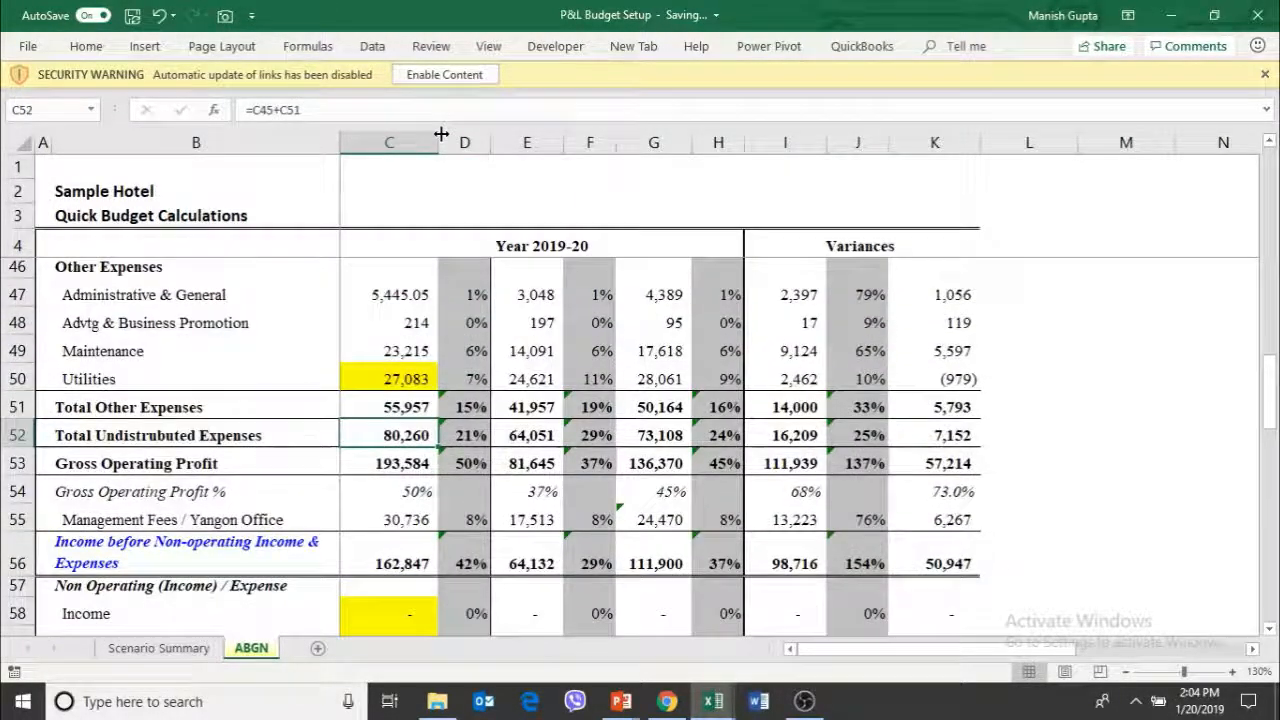
key(Down)
key(Down)
key(Up)
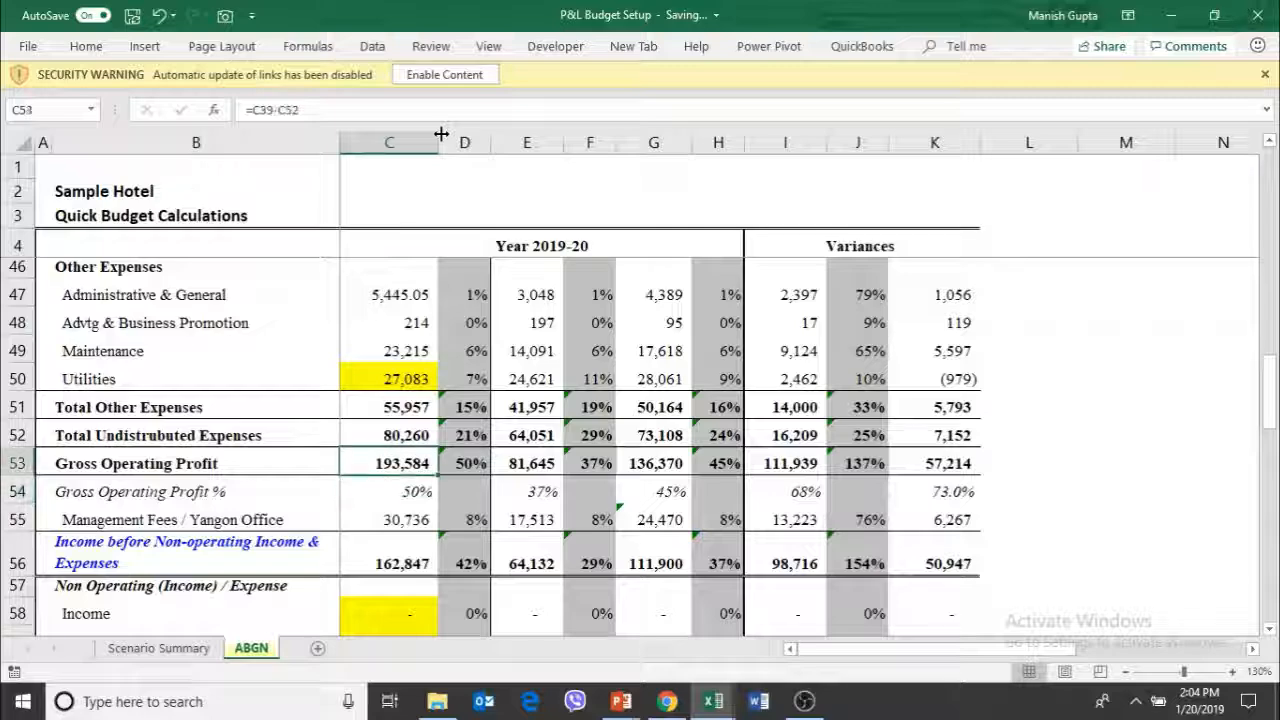
Set the budget's Average Daily Rate in C10 to 38
key(Up)
key(Up)
key(Up)
key(Up)
key(Up)
key(Up)
key(Up)
key(Up)
key(Up)
key(Up)
key(Up)
key(Up)
key(Up)
key(Up)
key(Up)
key(Up)
key(Up)
key(Up)
key(Up)
key(Up)
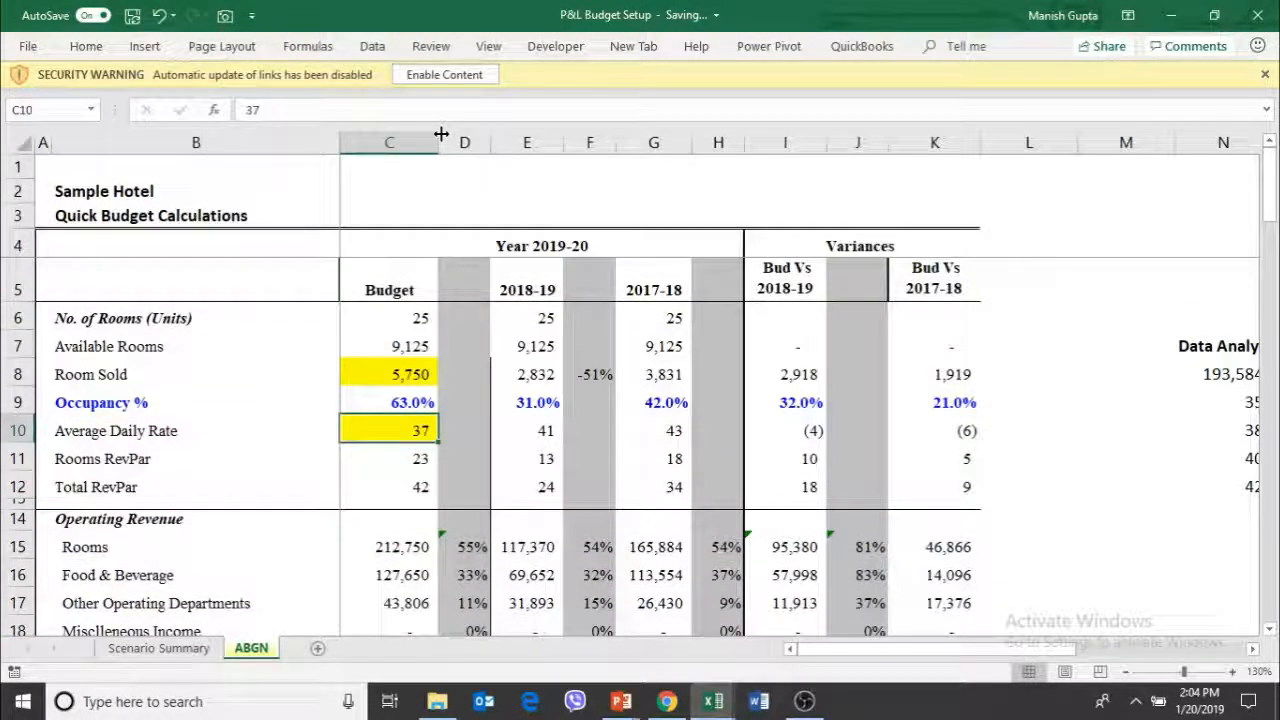
text(38)
key(Return)
Check the effect of the 38 Average Daily Rate on the budgeted Gross Operating Profit in C53
key(Down)
key(Down)
key(Down)
key(Down)
key(Down)
key(Down)
key(Down)
key(Down)
key(Down)
key(Down)
key(Down)
key(Down)
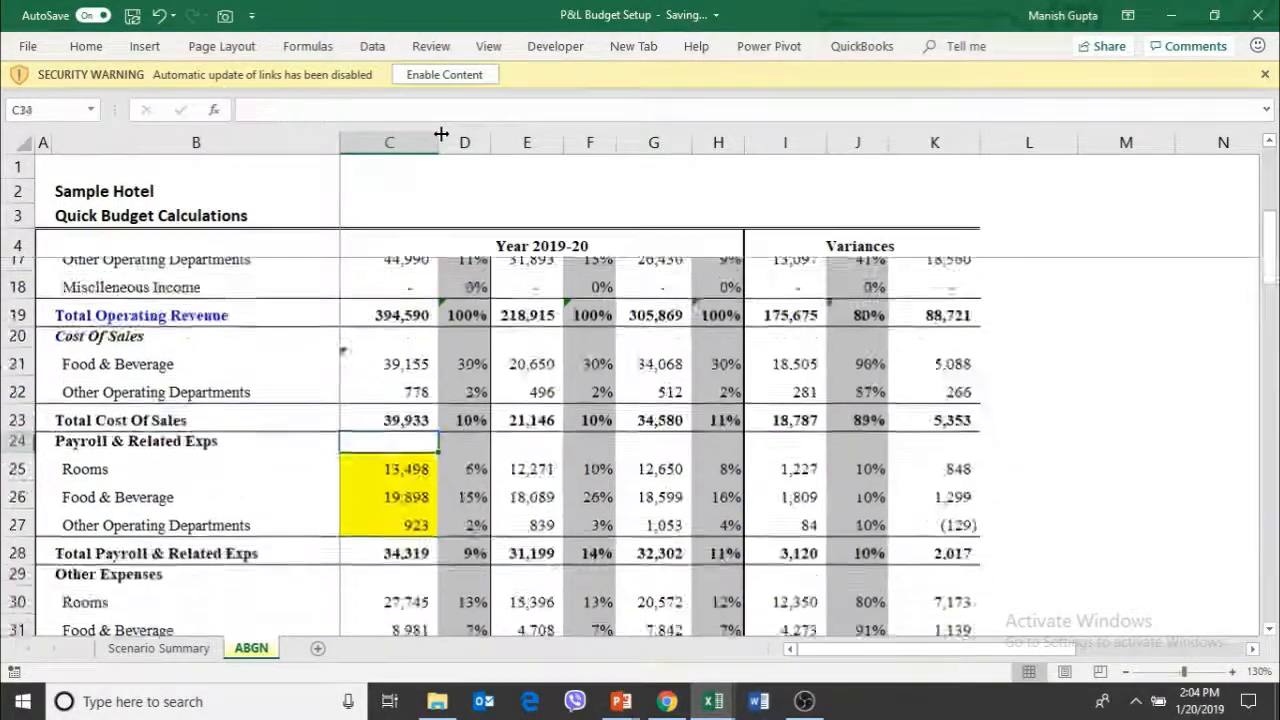
key(Down)
key(Down)
key(Down)
key(Down)
key(Down)
key(Down)
key(Down)
key(Down)
key(Down)
key(Down)
key(Down)
key(Down)
key(Down)
key(Down)
key(Down)
key(Down)
key(Down)
key(Down)
key(Down)
key(Down)
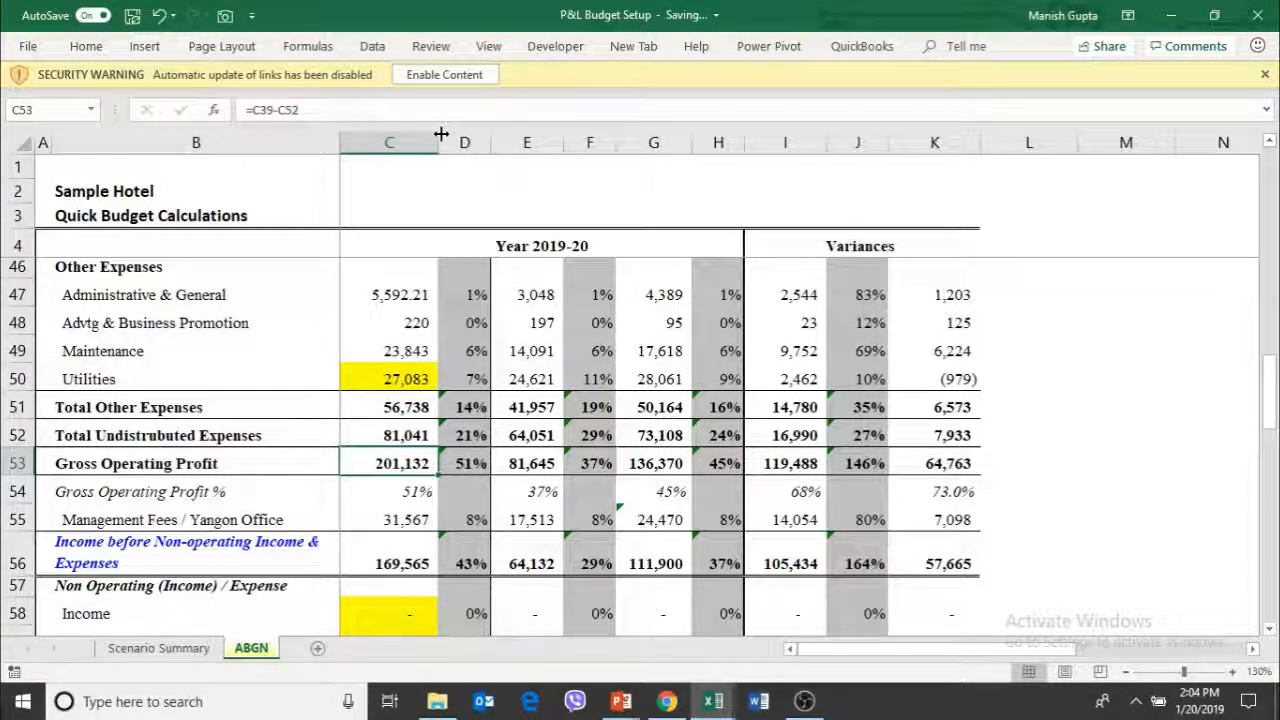
Compare the budget's Room Sold, Occupancy % and Average Daily Rate with the 2018-19 and 2017-18 figures
key(Up)
key(Up)
key(Up)
key(Up)
key(Up)
key(Up)
key(Up)
key(Up)
key(Up)
key(Up)
key(Up)
key(Up)
key(Up)
key(Up)
key(Up)
key(Up)
key(Up)
key(Up)
key(Up)
key(Up)
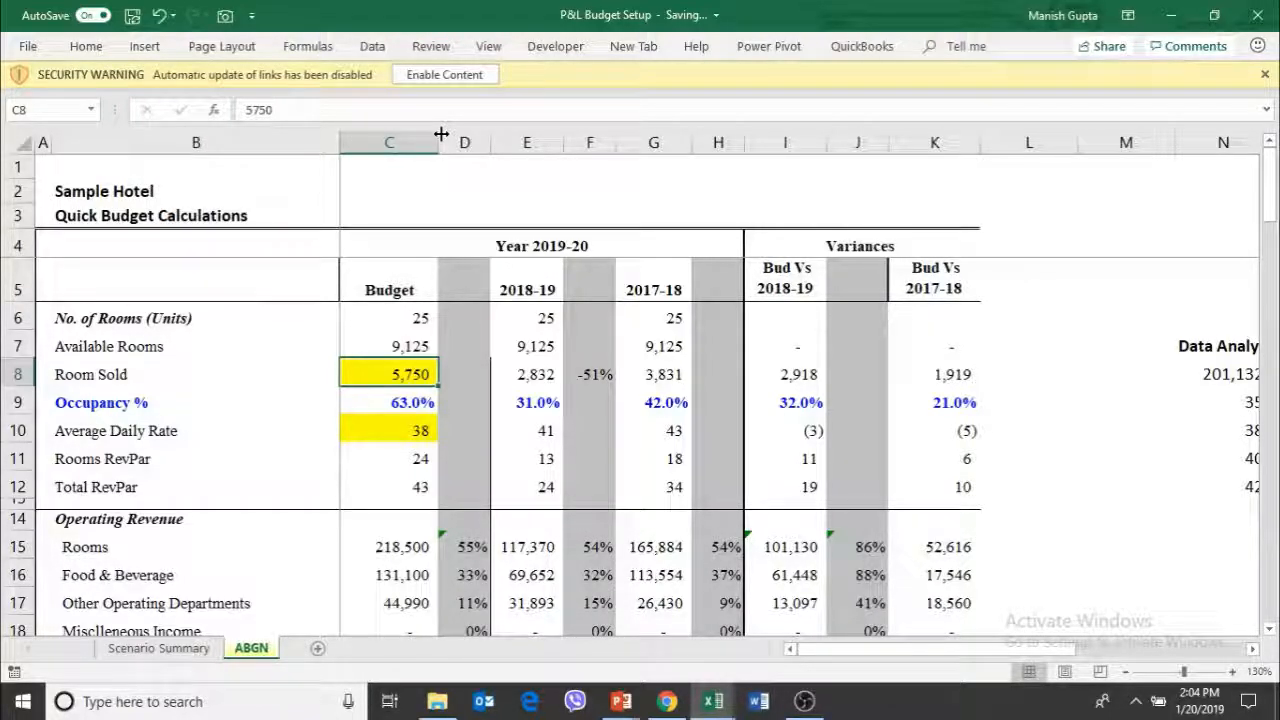
key(Right)
key(Right)
key(Right)
key(Right)
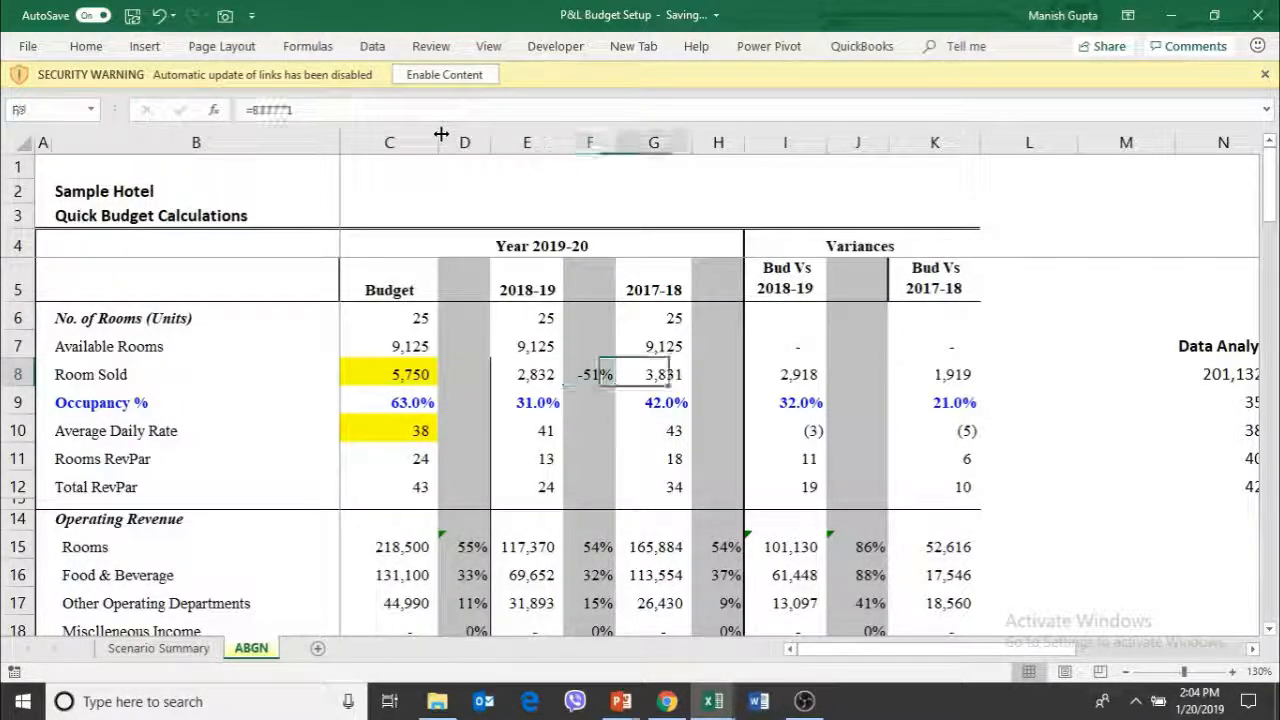
key(Down)
key(Down)
key(Down)
key(Up)
key(Up)
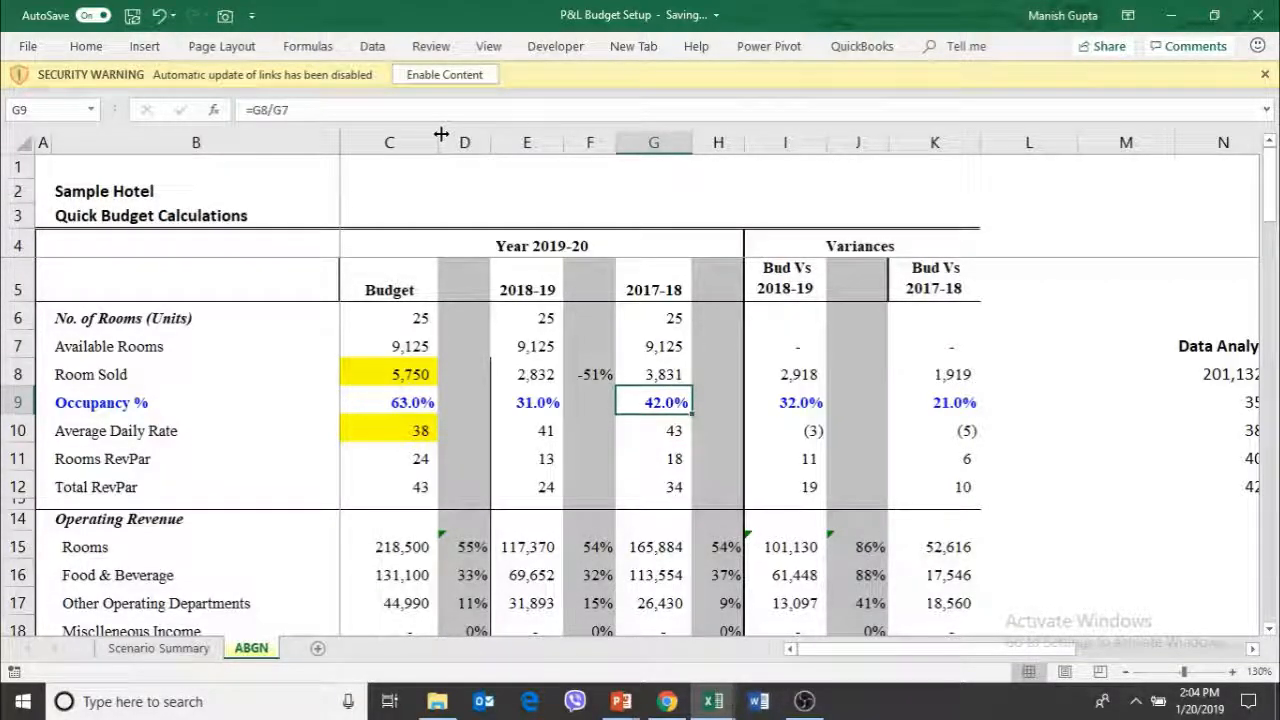
key(Down)
key(Left)
key(Left)
key(Left)
key(Left)
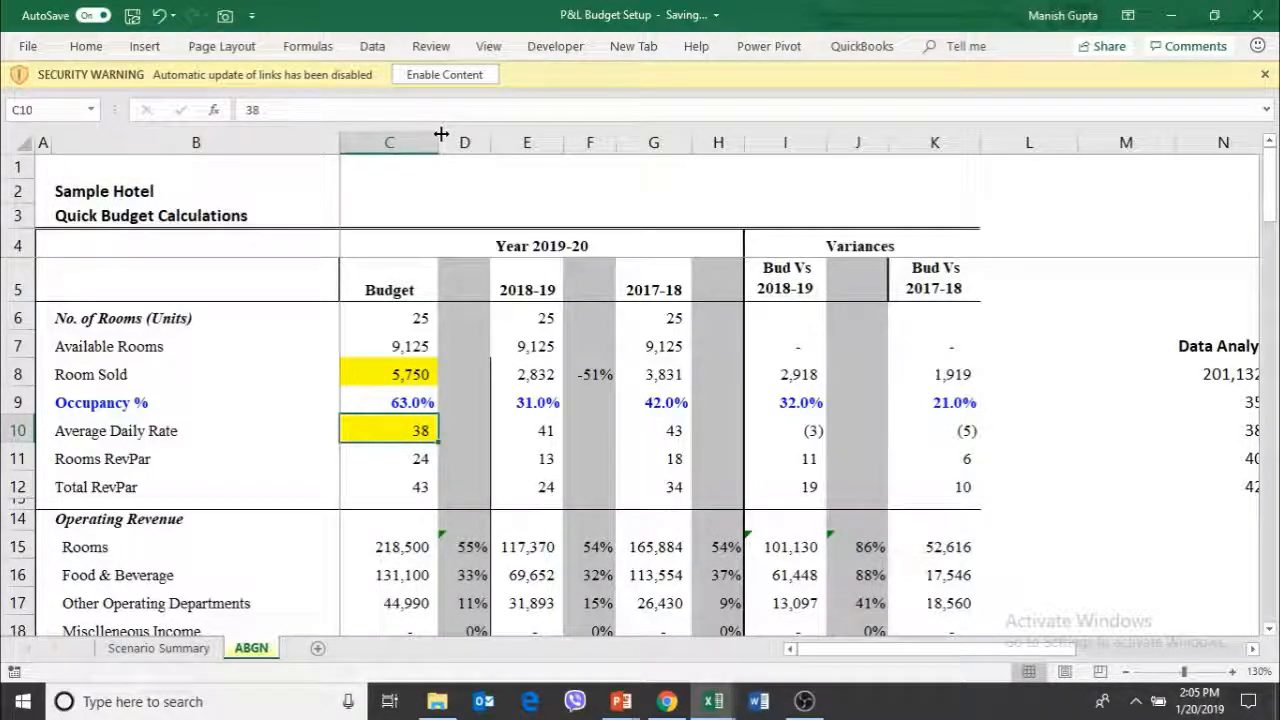
key(Up)
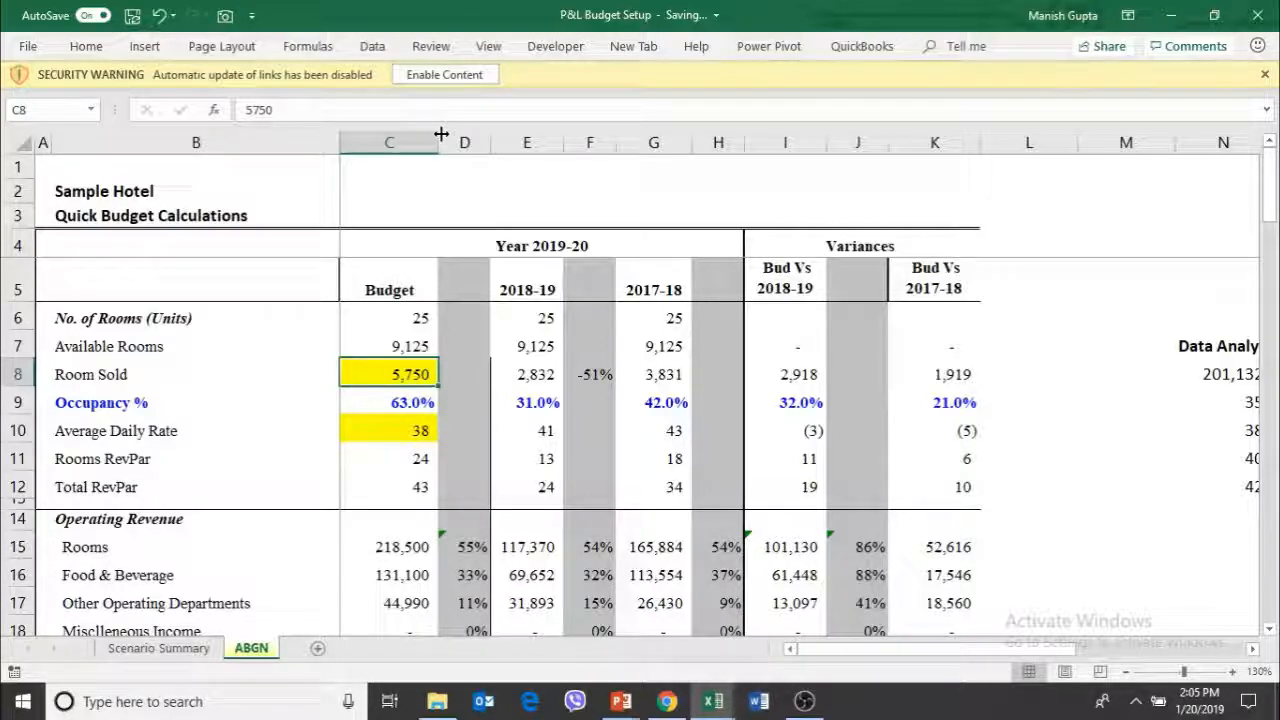
Compare the budgeted Gross Operating Profit in row 53 with the 2018-19 and 2017-18 results
key(Page_Down)
key(Page_Down)
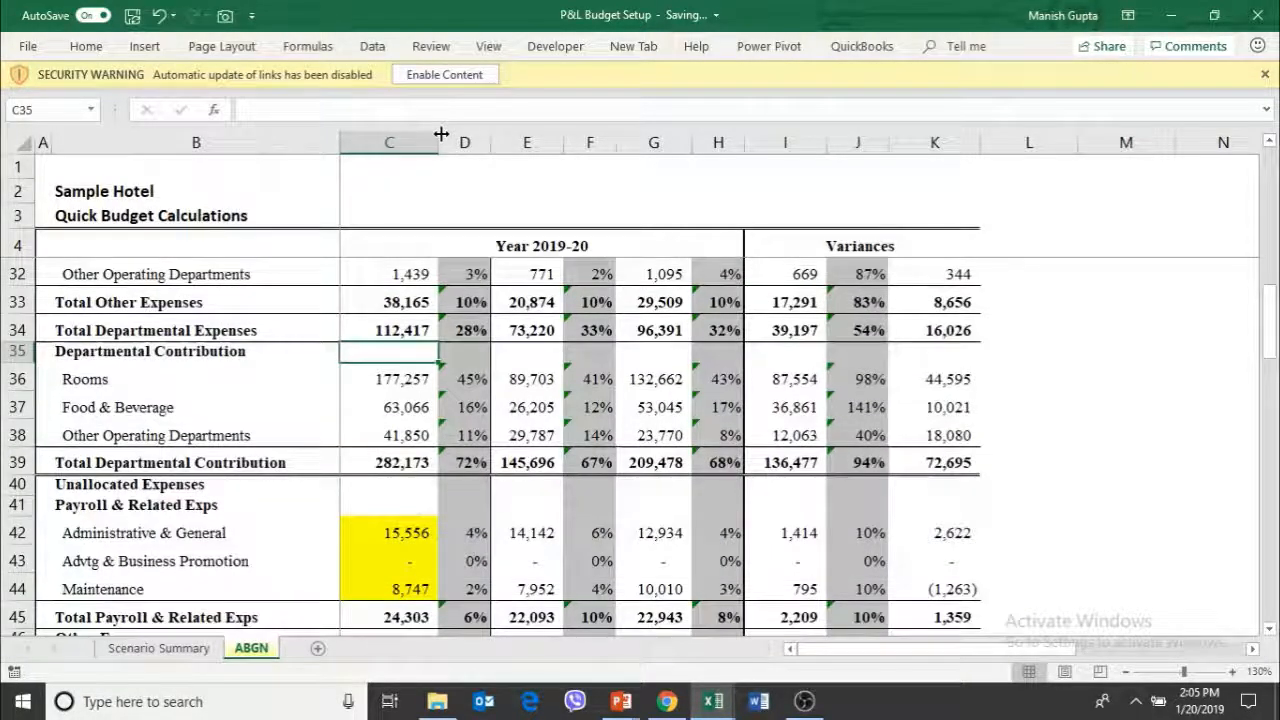
key(Page_Down)
key(Down)
key(Down)
key(Right)
key(Down)
key(Right)
key(Down)
key(Right)
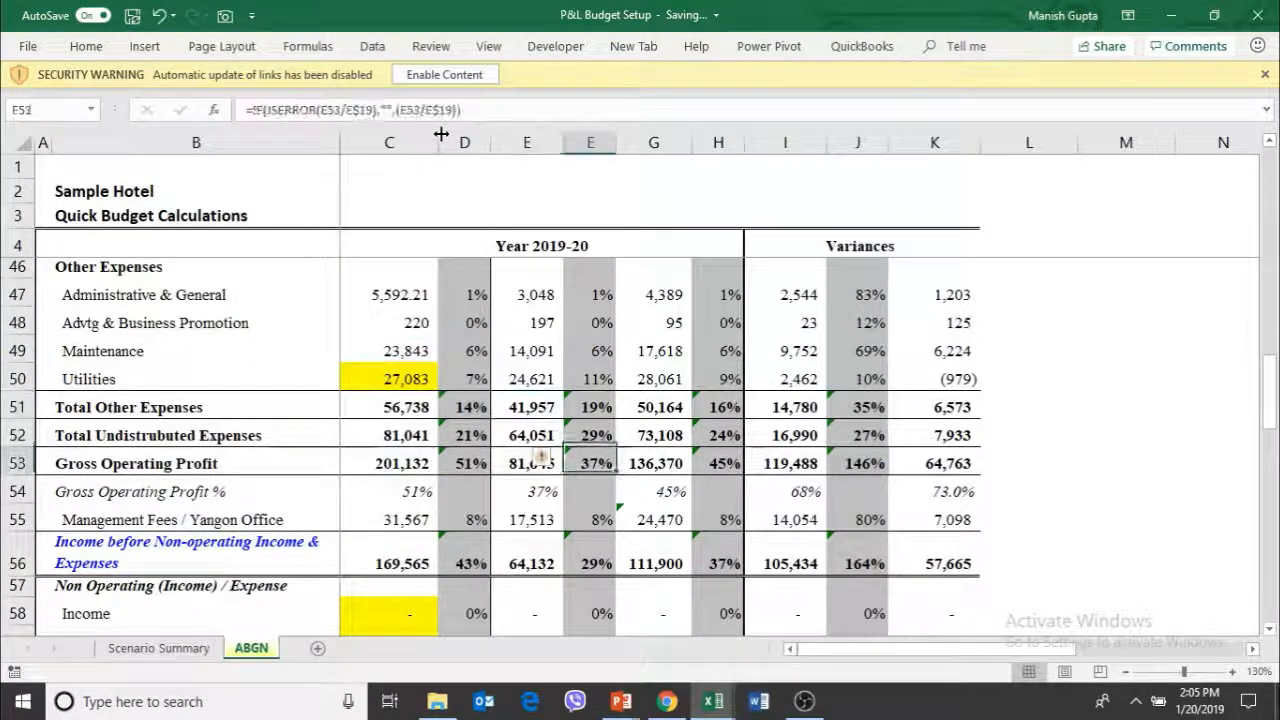
key(Right)
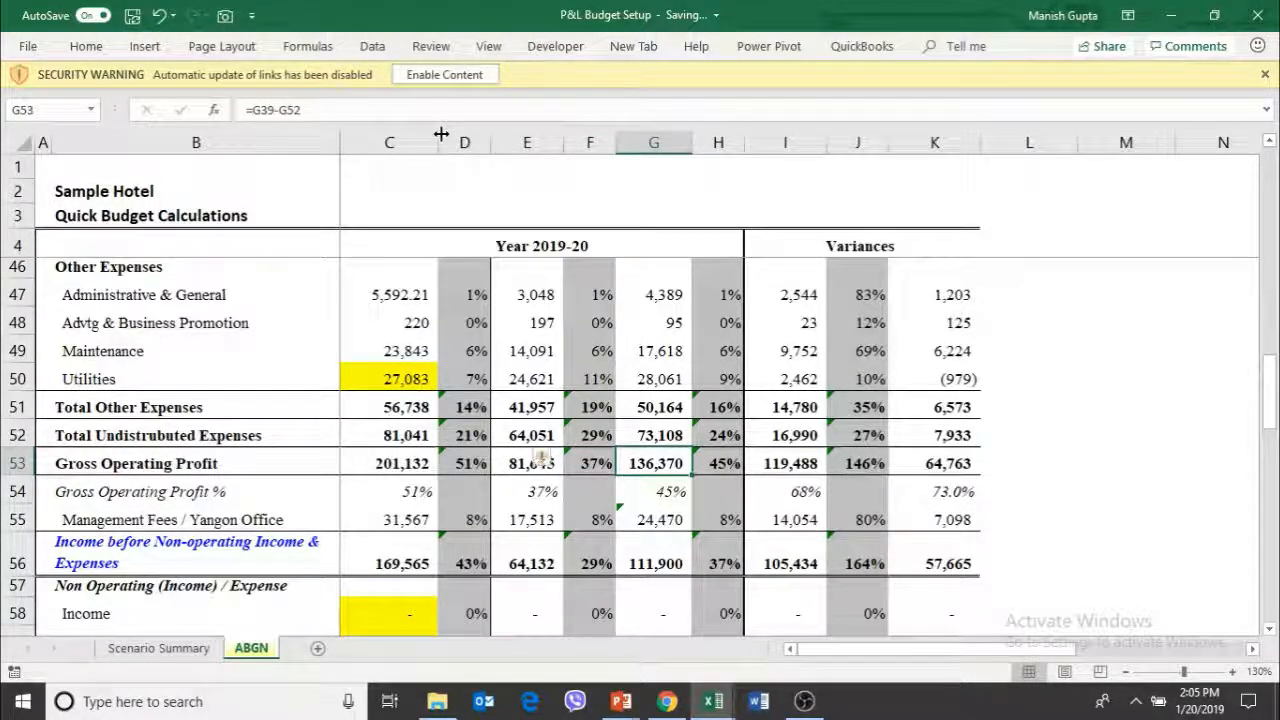
key(Left)
key(Left)
key(Left)
key(Left)
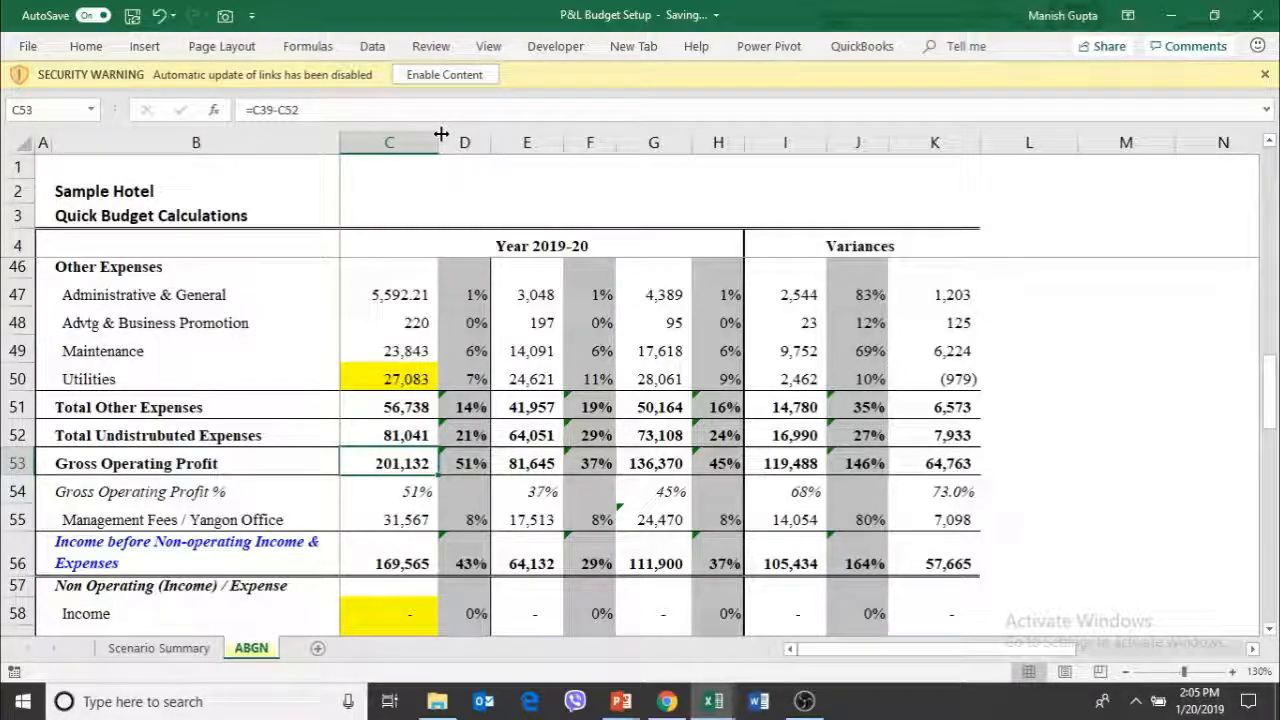
Review the budget column from Gross Operating Profit back up through payroll and RevPar to Room Sold in C8
key(Up)
key(Up)
key(Up)
key(Up)
key(Up)
key(Up)
key(Up)
key(Up)
key(Up)
key(Up)
key(Up)
key(Up)
key(Up)
key(Up)
key(Up)
key(Up)
key(Up)
key(Up)
key(Up)
key(Up)
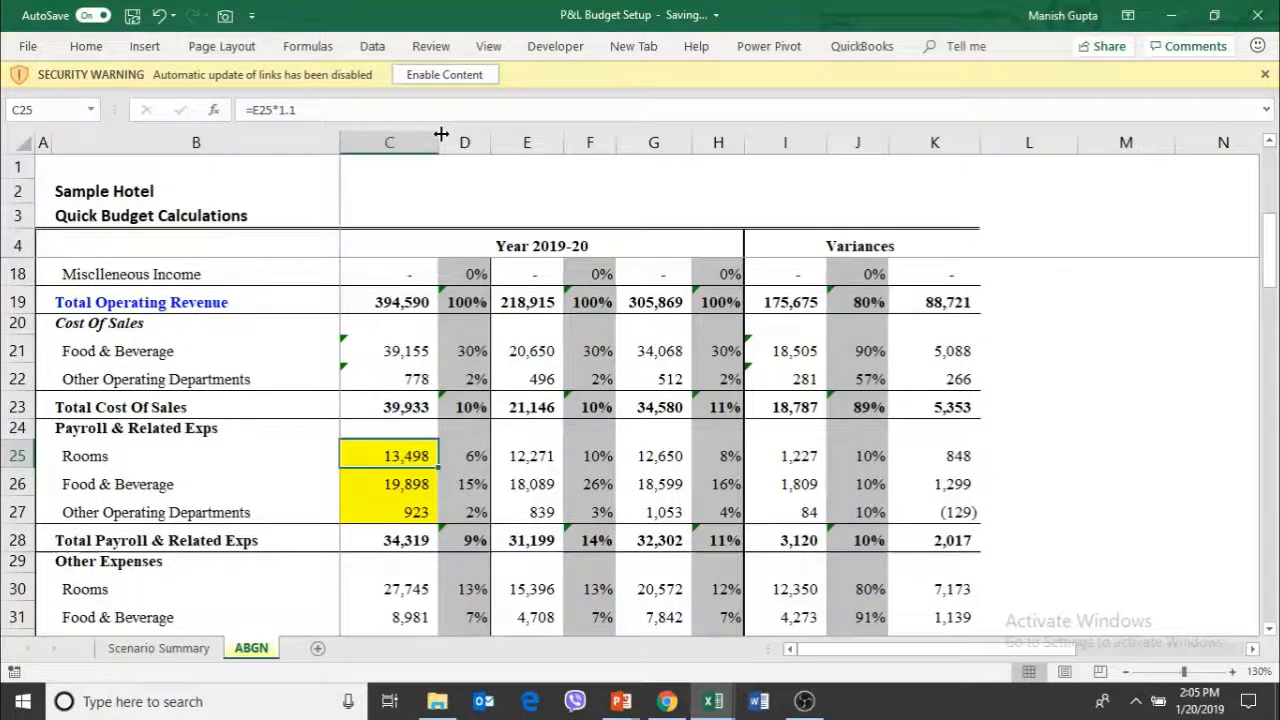
key(Up)
key(Up)
key(Up)
key(Up)
key(Up)
key(Up)
key(Up)
key(Up)
key(Up)
key(Up)
key(Up)
key(Up)
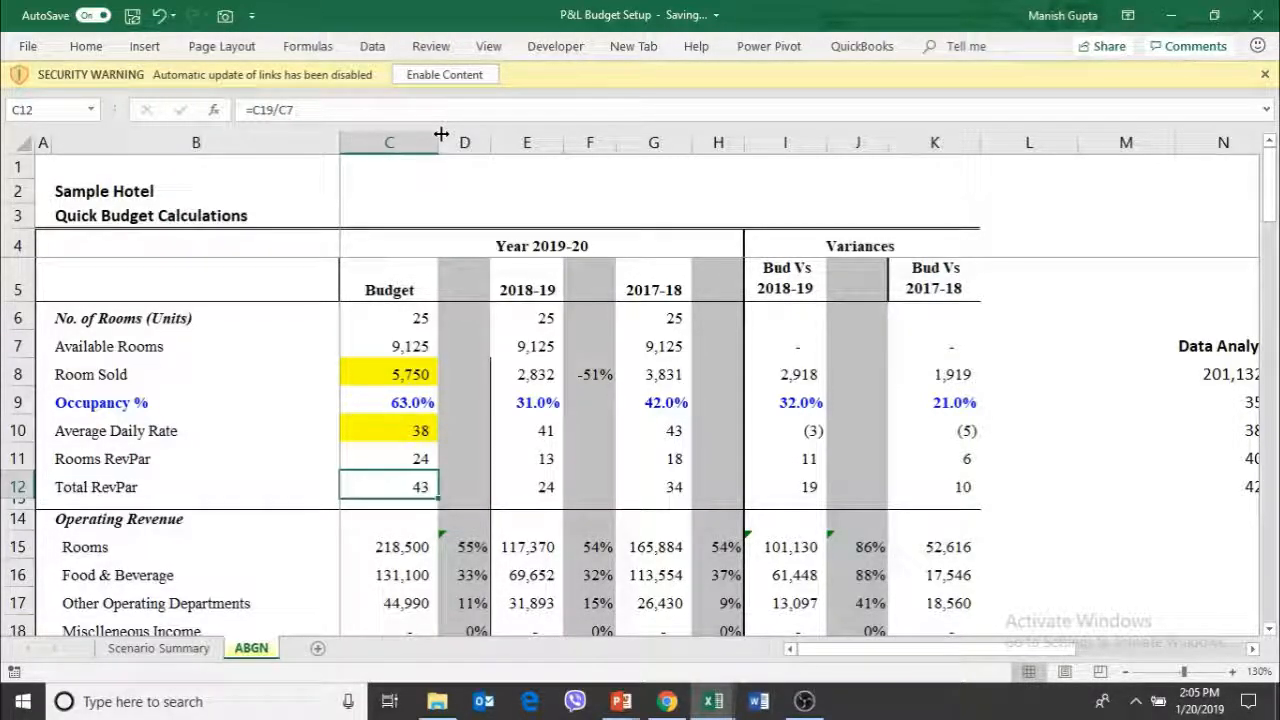
key(Up)
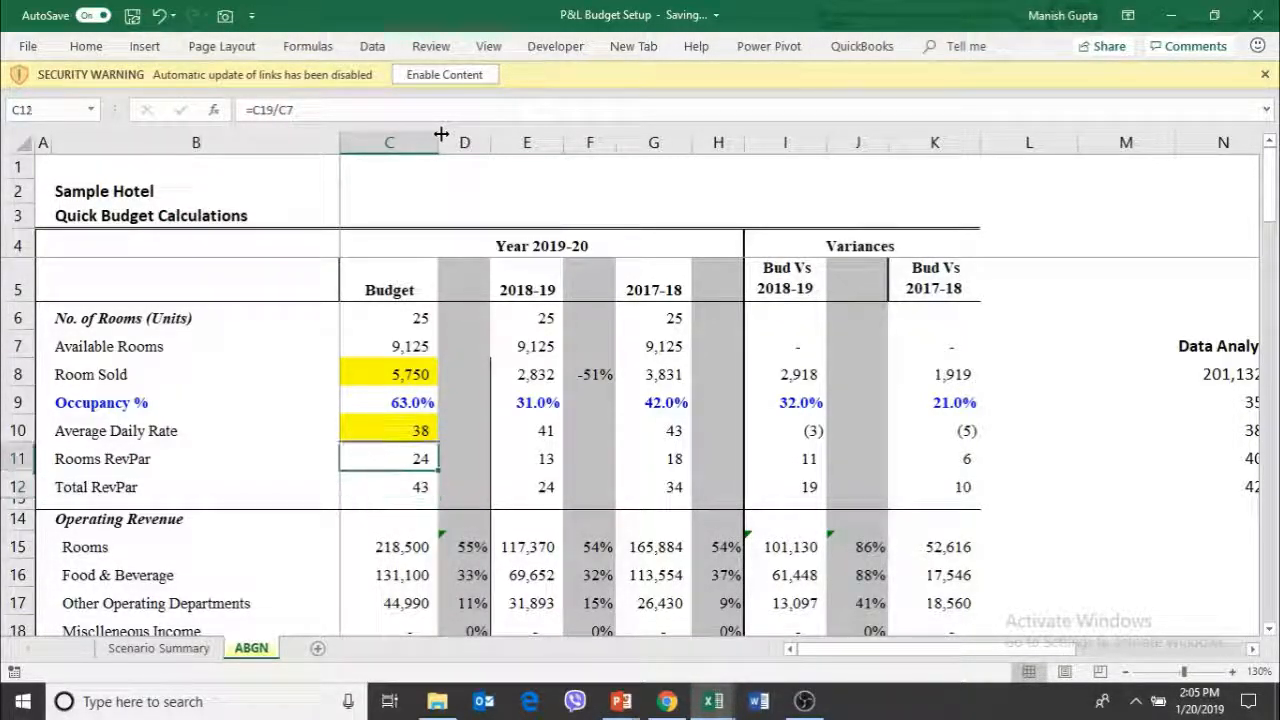
key(Up)
key(Up)
key(Up)
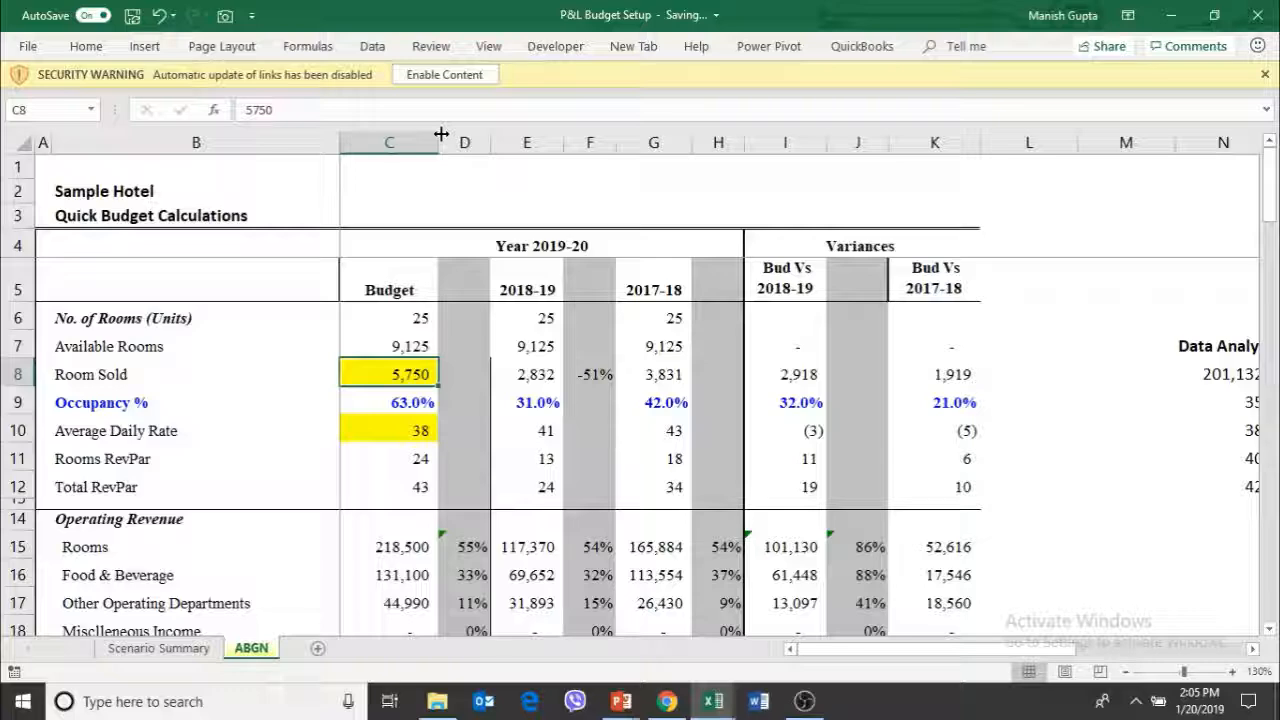
Switch to the Revenue Budgeting Template workbook and look at the total budgeted revenue in D16 of the May sheet
key(alt+Tab)
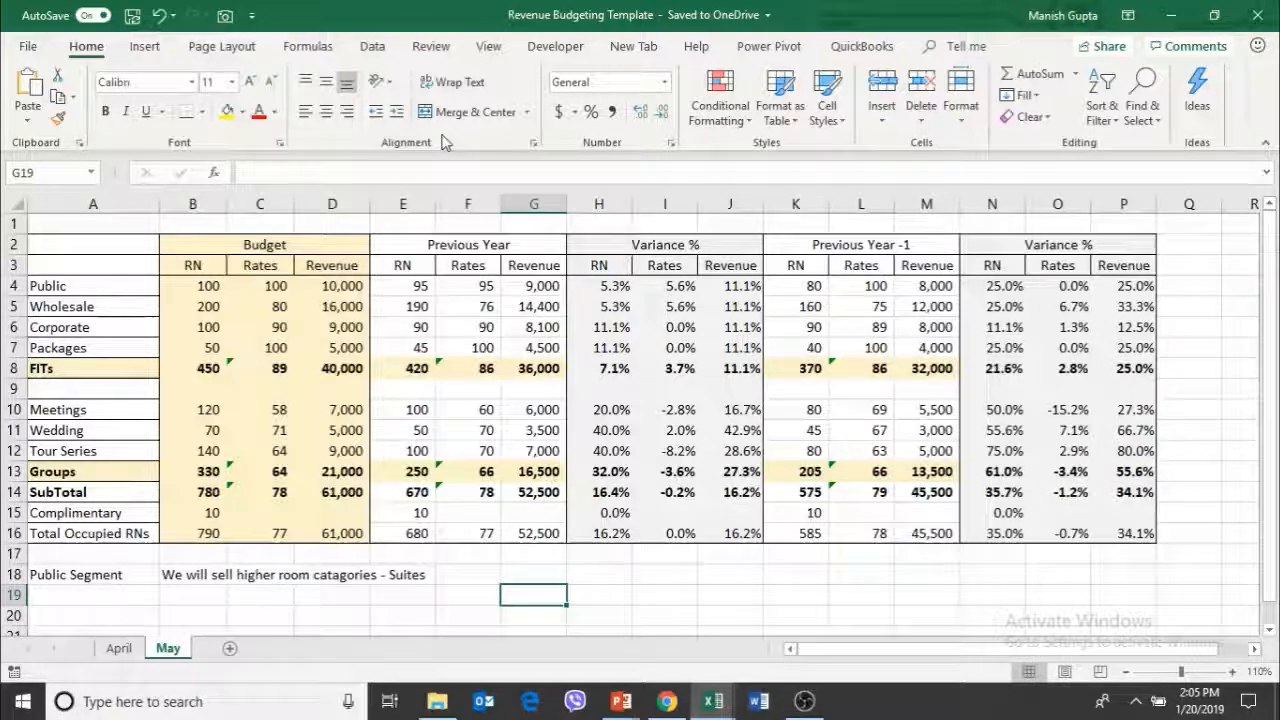
key(Left)
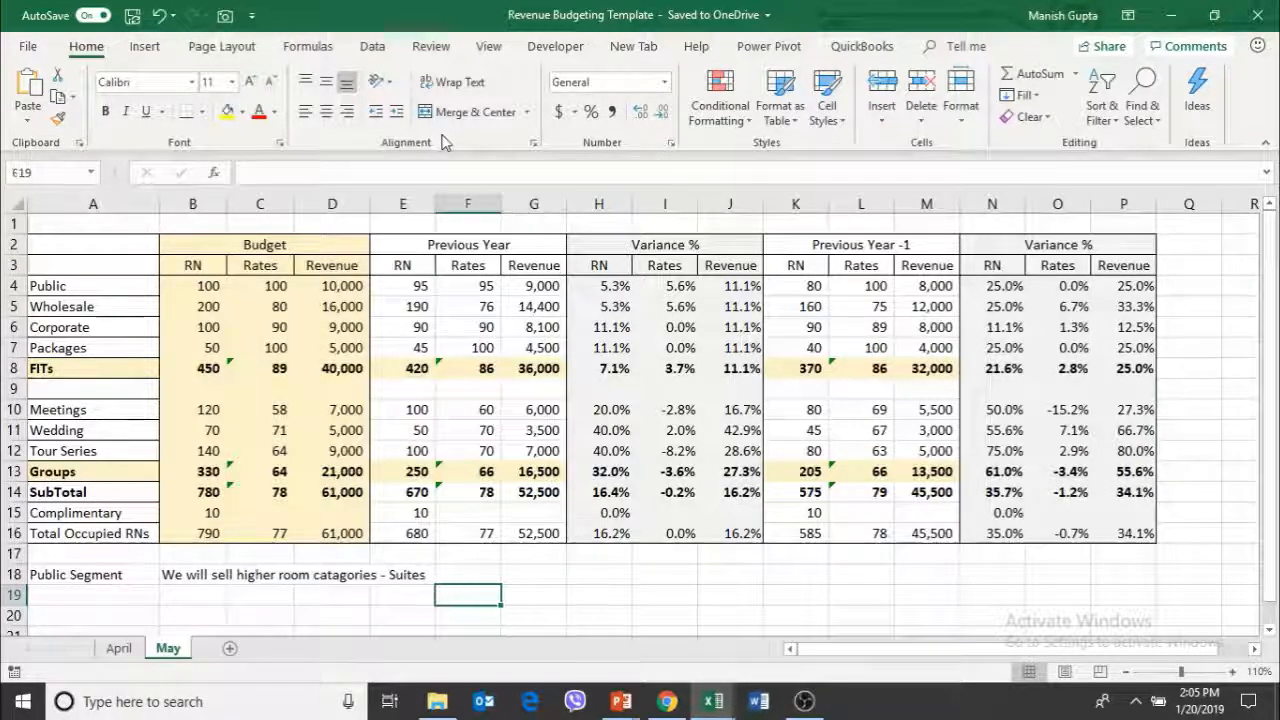
key(Left)
key(Up)
key(Up)
key(Up)
key(Left)
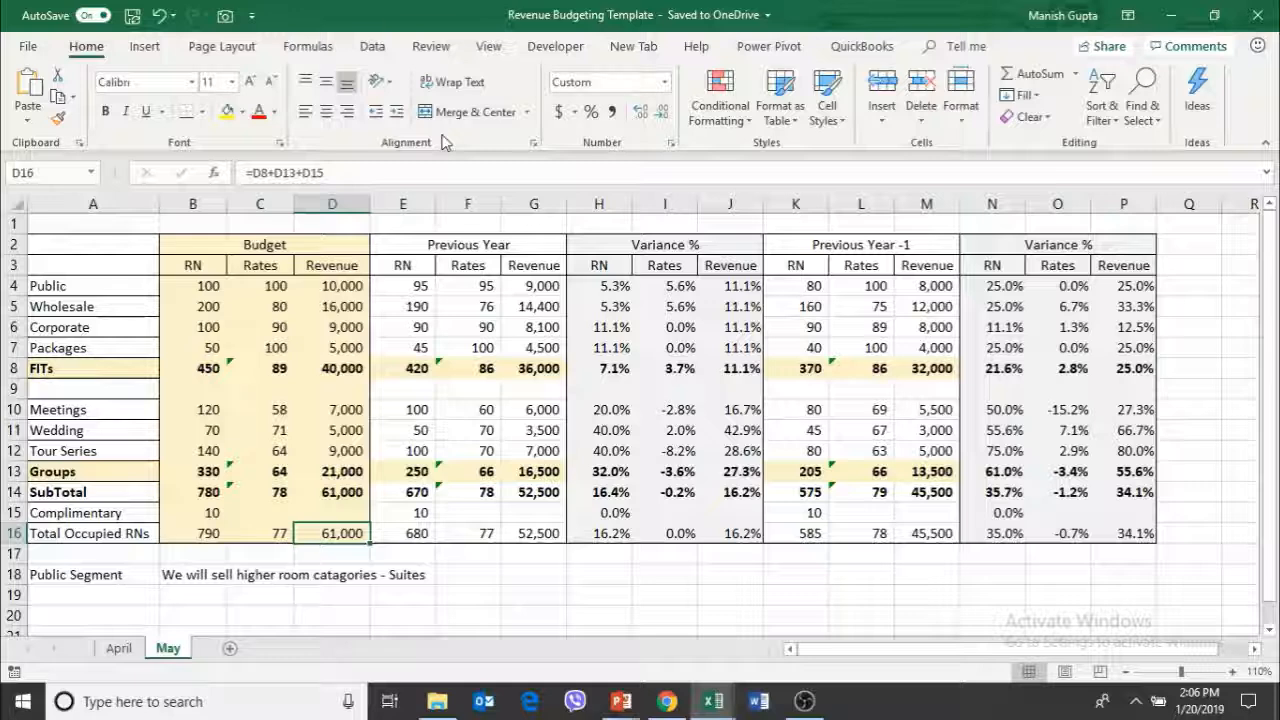
Examine the budgeted room nights by segment on the May sheet, ending with the Public segment's room nights and rate
key(Left)
key(Up)
key(Up)
key(Up)
key(Up)
key(Left)
key(Up)
key(Up)
key(Up)
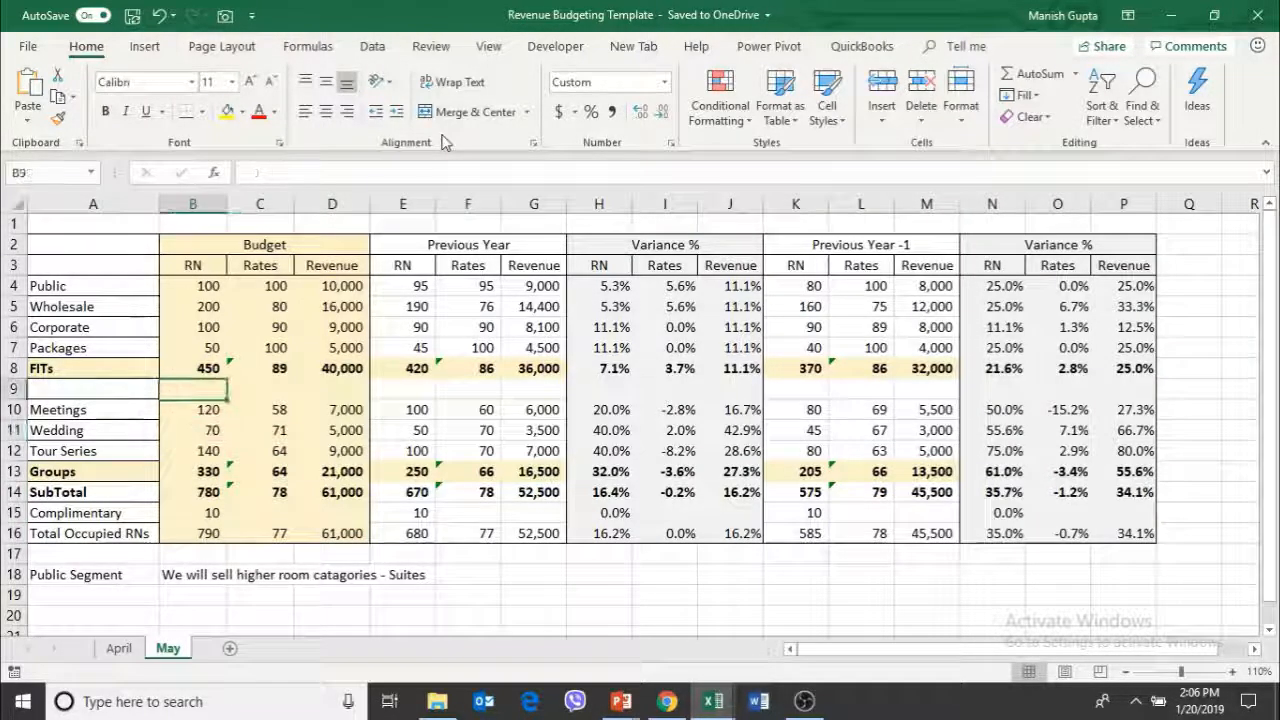
key(Up)
key(Up)
key(Up)
key(Up)
key(Up)
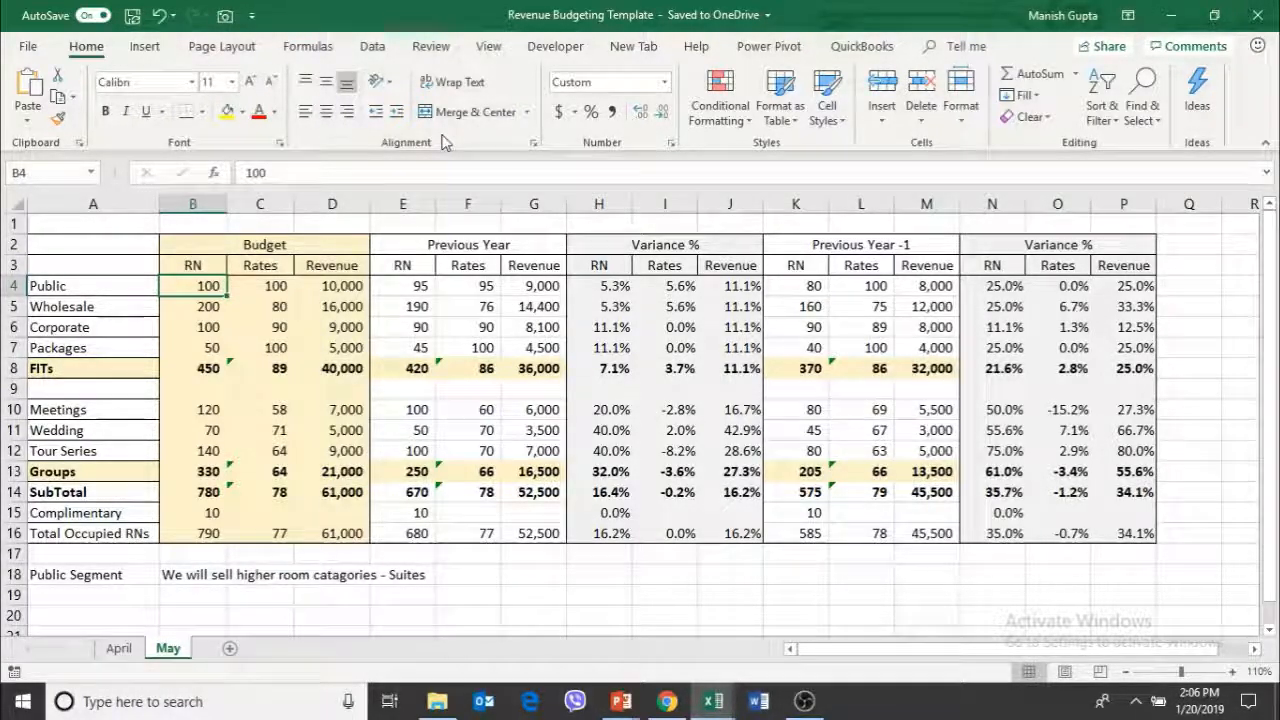
key(Right)
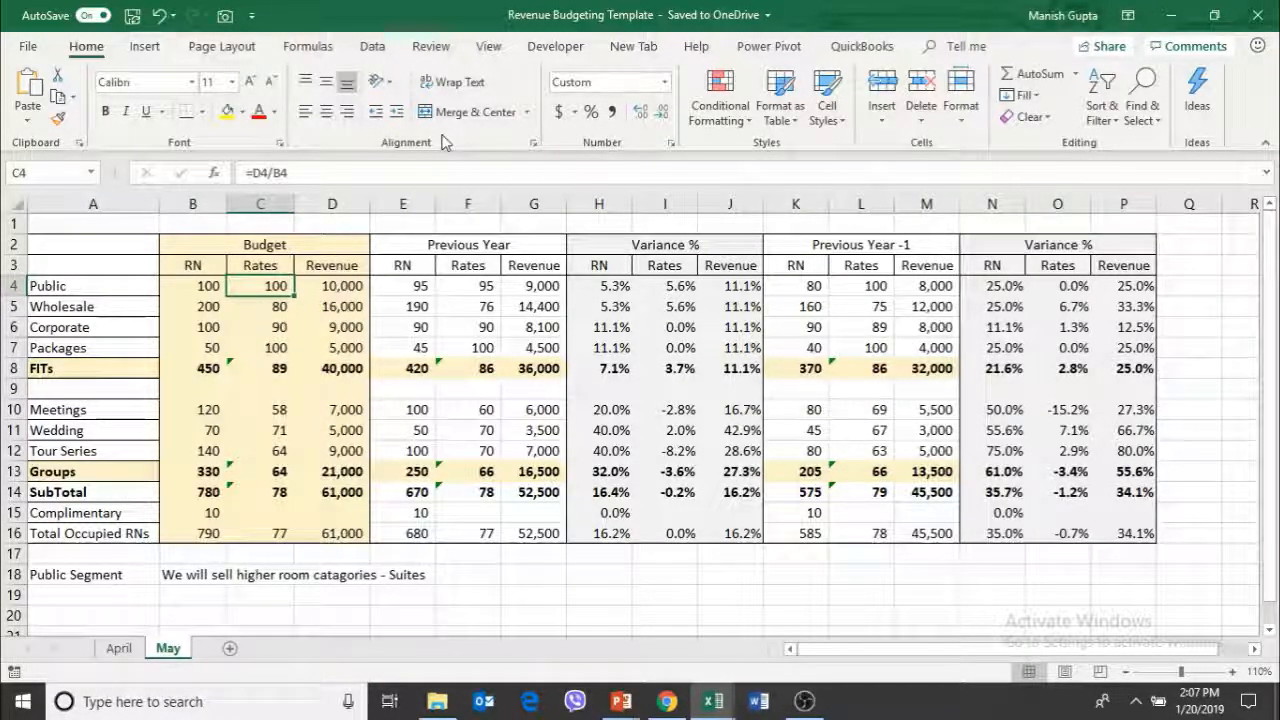
Compare the Wholesale segment's previous-year room nights in E5 with its budgeted figures and inspect the budget rate in C5
click(421, 307)
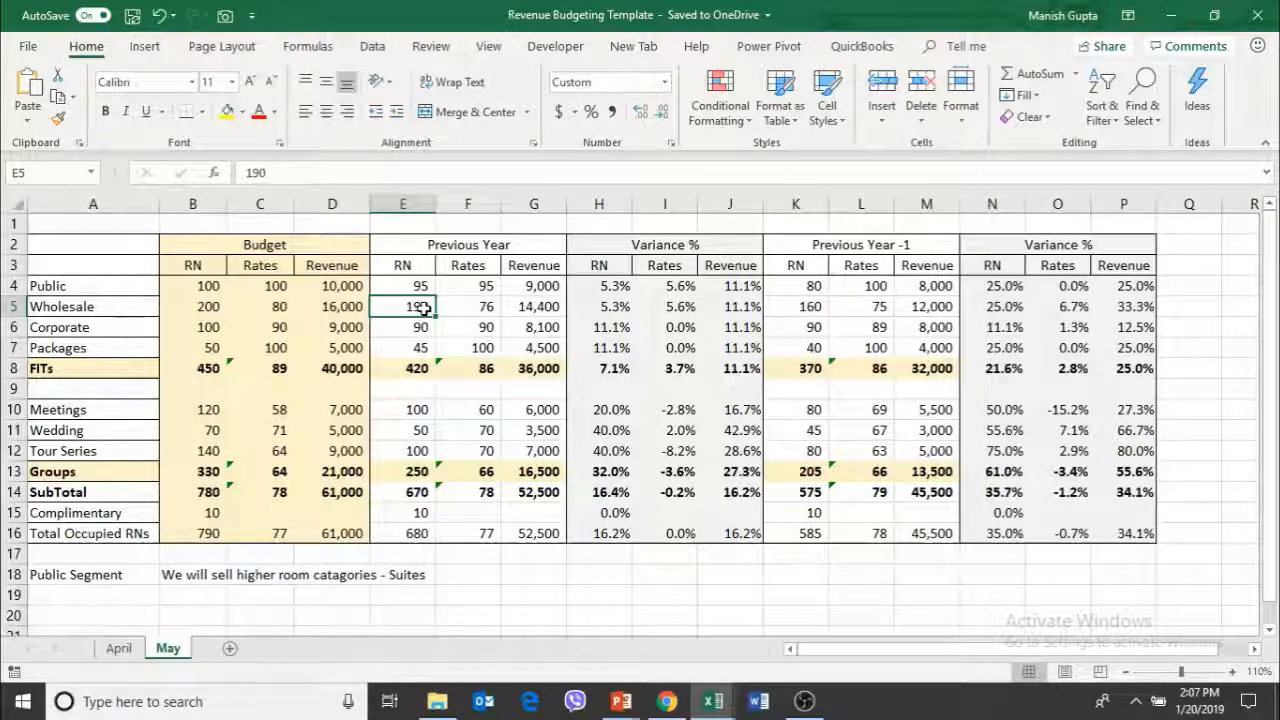
key(Left)
key(Left)
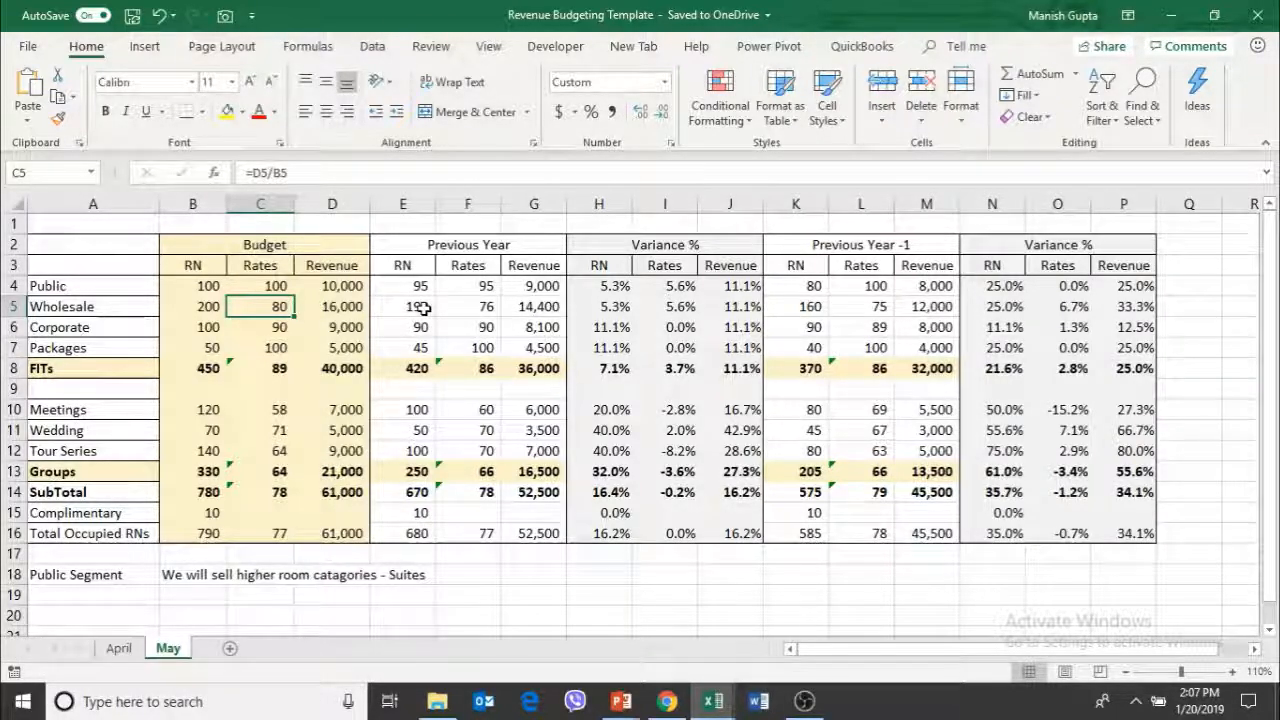
Switch to the OUTLET1-Sample workbook to view the outlet's revenue worksheet
key(alt+Tab)
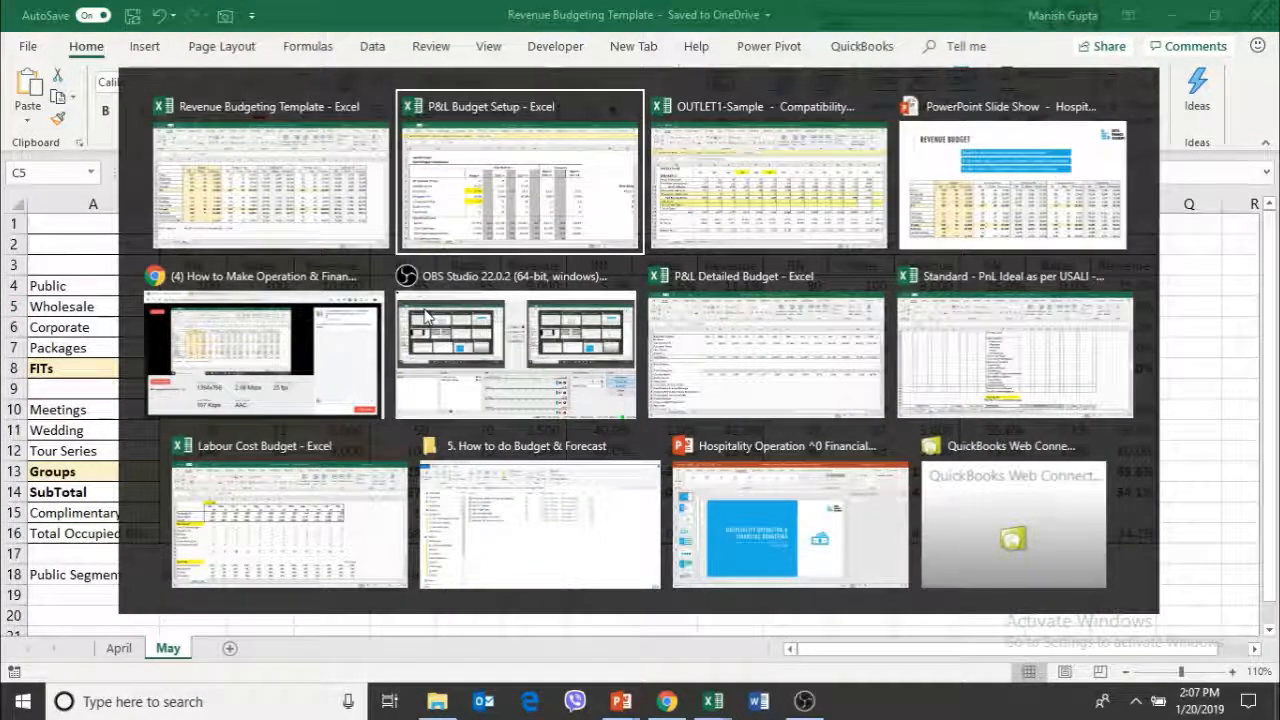
key(Tab)
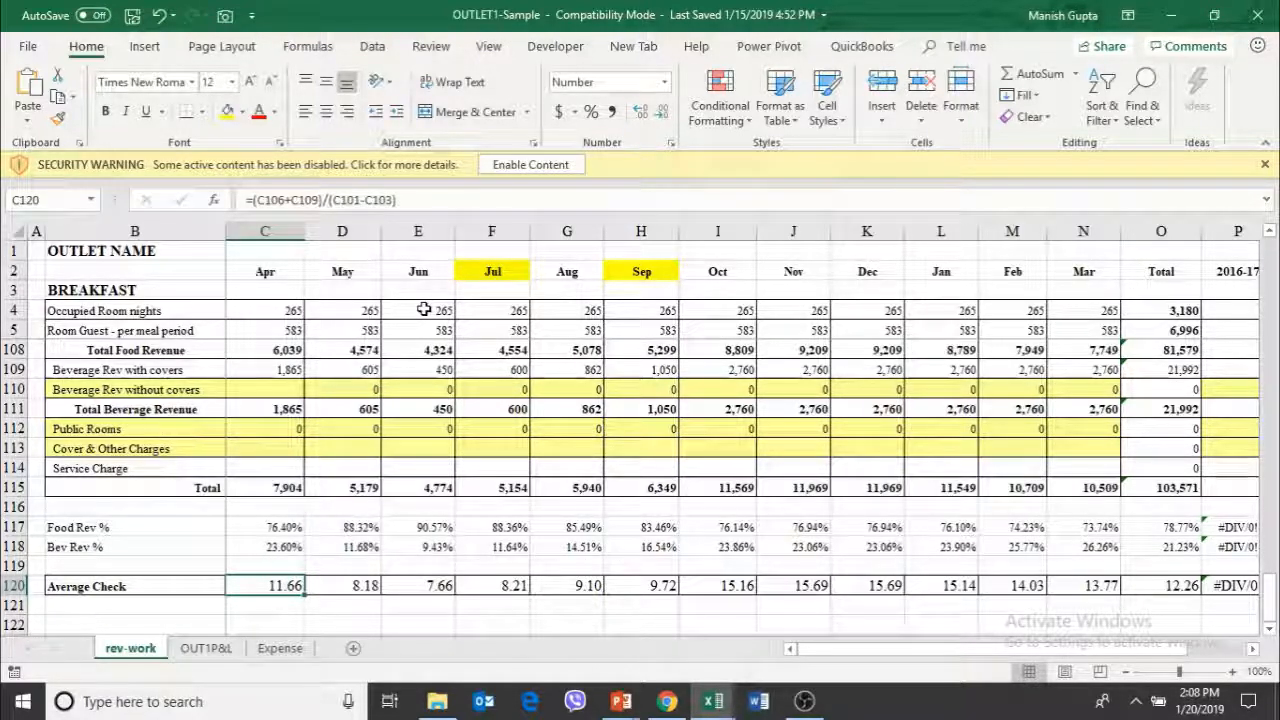
Review the outlet's revenue worksheet from the average check to the second meal's covers, and view the cost workings on the Expense sheet
key(Down)
key(Down)
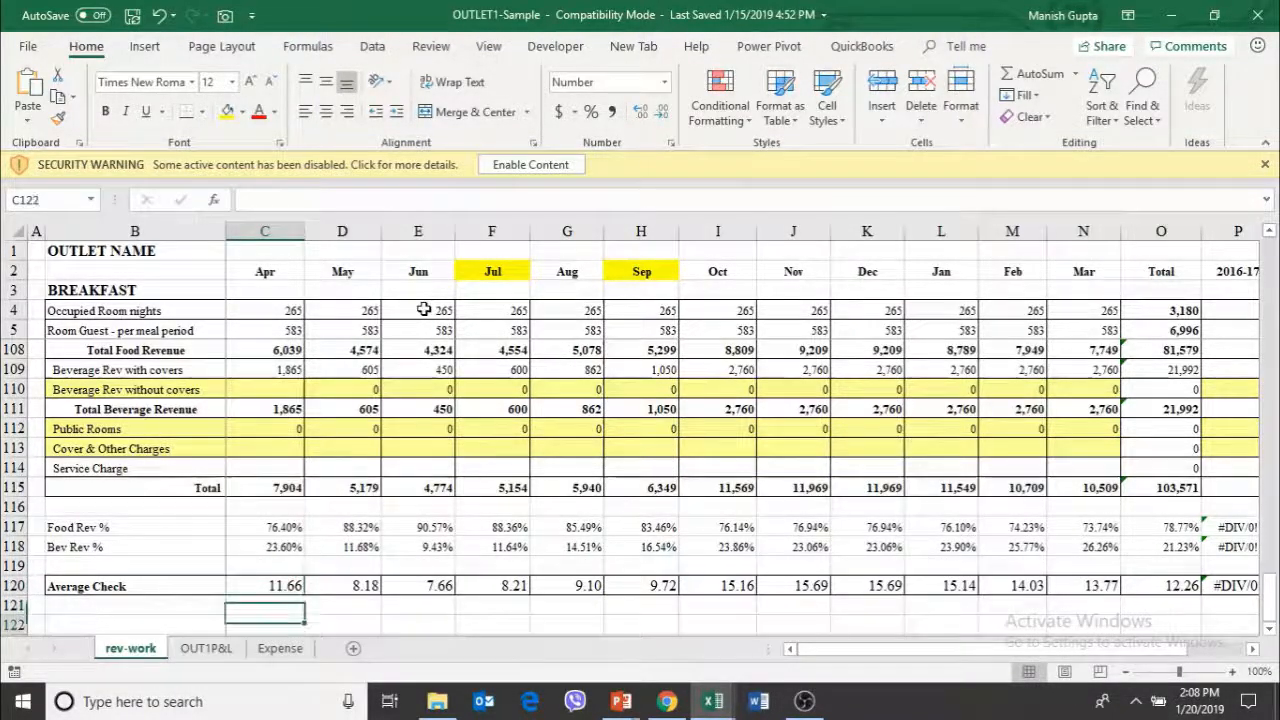
key(Down)
key(Down)
key(Down)
key(Down)
key(Down)
key(Page_Down)
key(Page_Up)
key(Page_Up)
key(Page_Up)
key(Page_Up)
key(Page_Up)
key(Page_Up)
key(Page_Up)
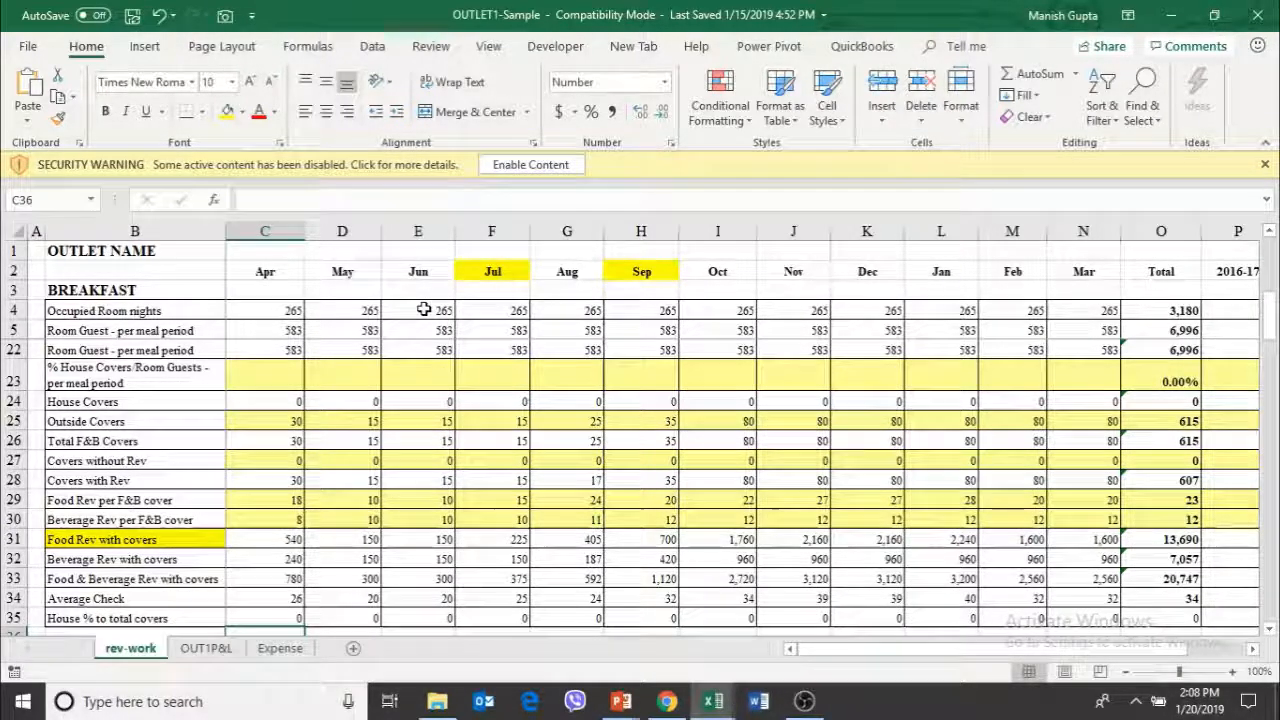
key(ctrl+Page_Down)
key(ctrl+Page_Down)
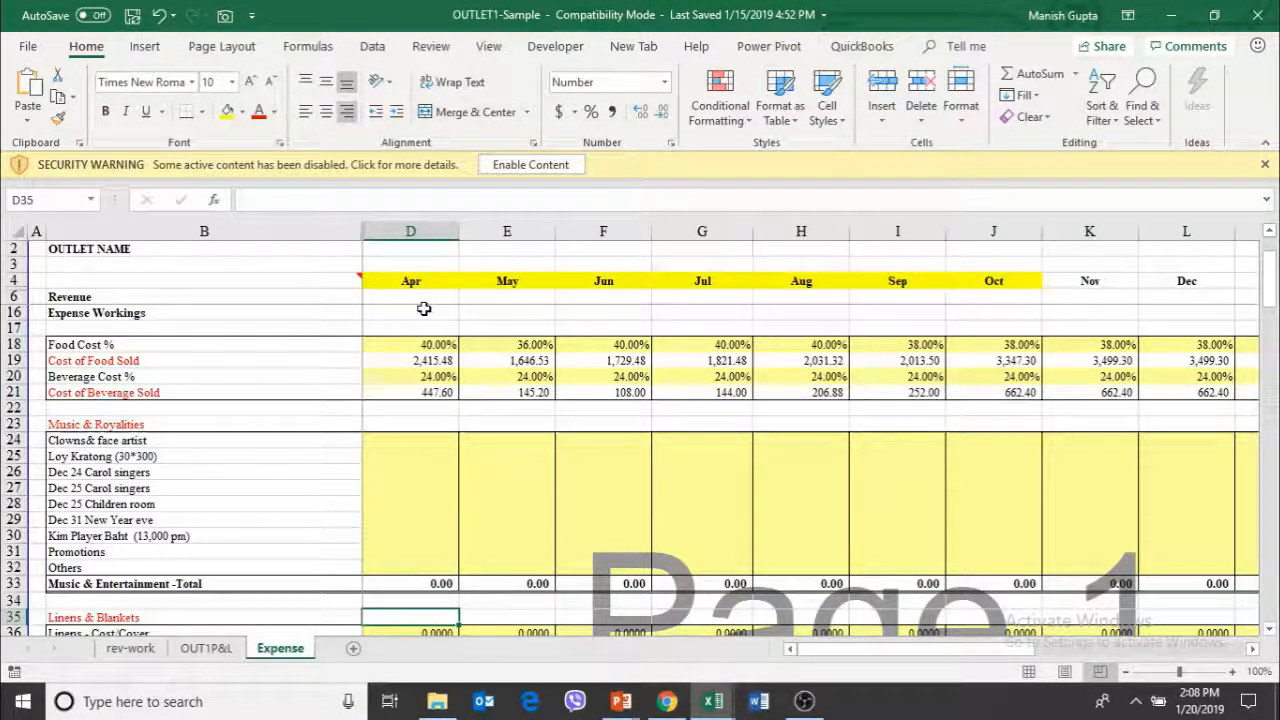
key(alt+Tab)
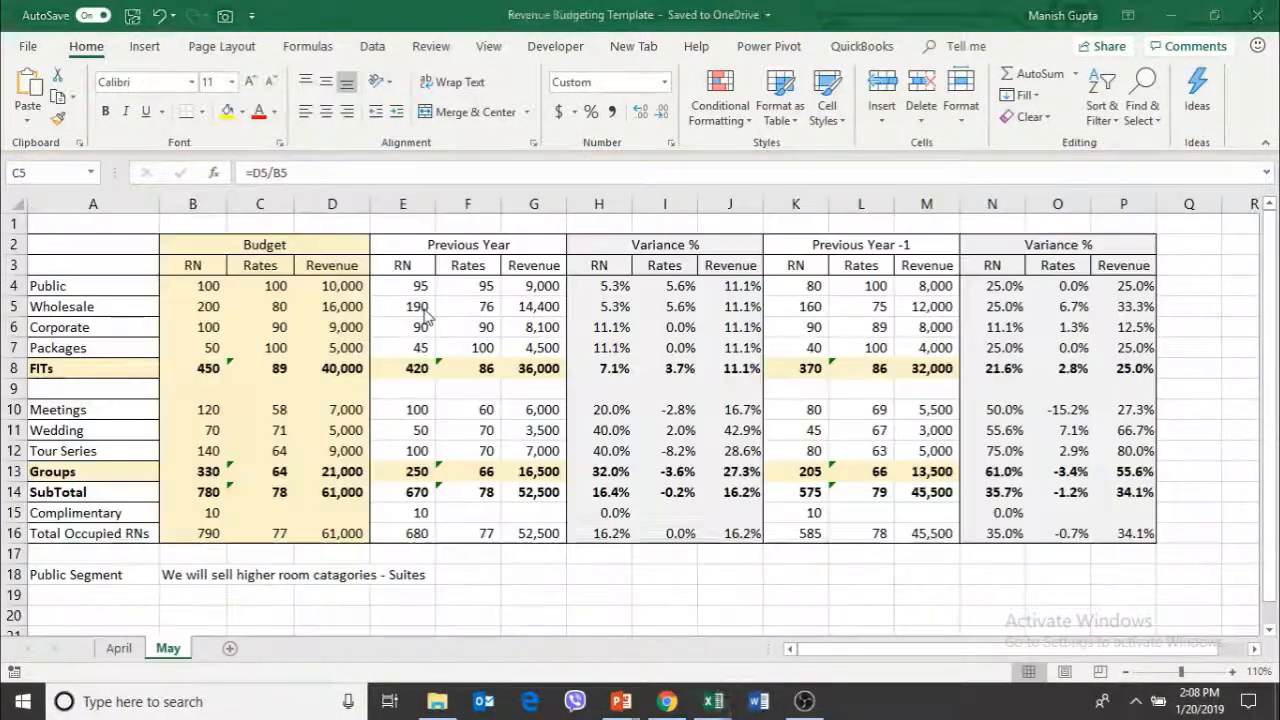
key(alt+Tab)
key(alt+Tab)
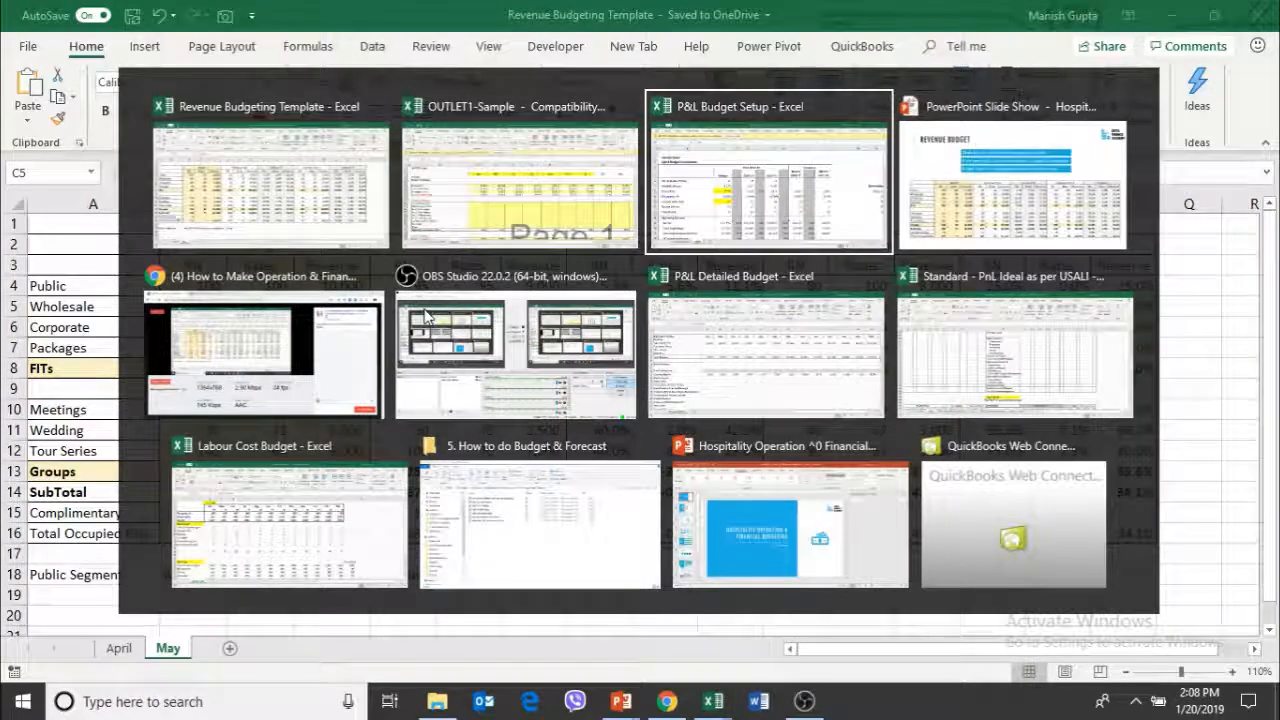
key(alt+shift+Tab)
key(alt+shift+Tab)
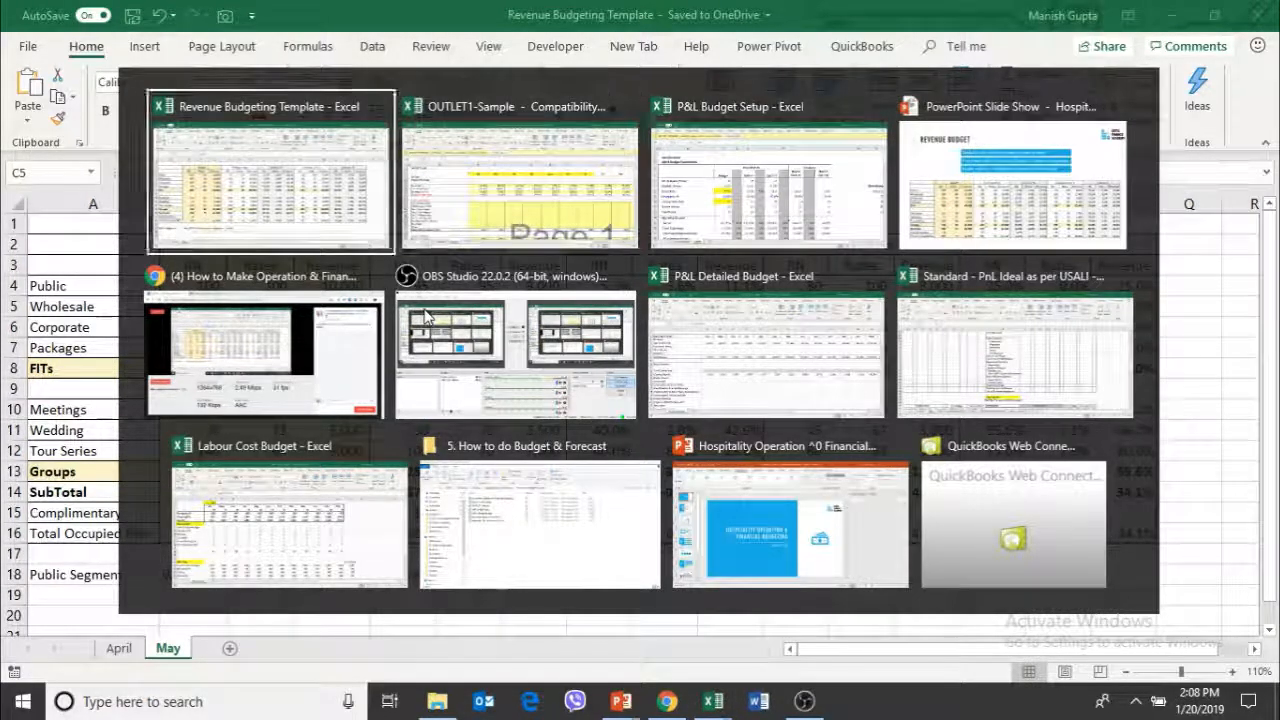
key(alt+Tab)
key(alt+Tab)
key(alt+Tab)
key(alt+Tab)
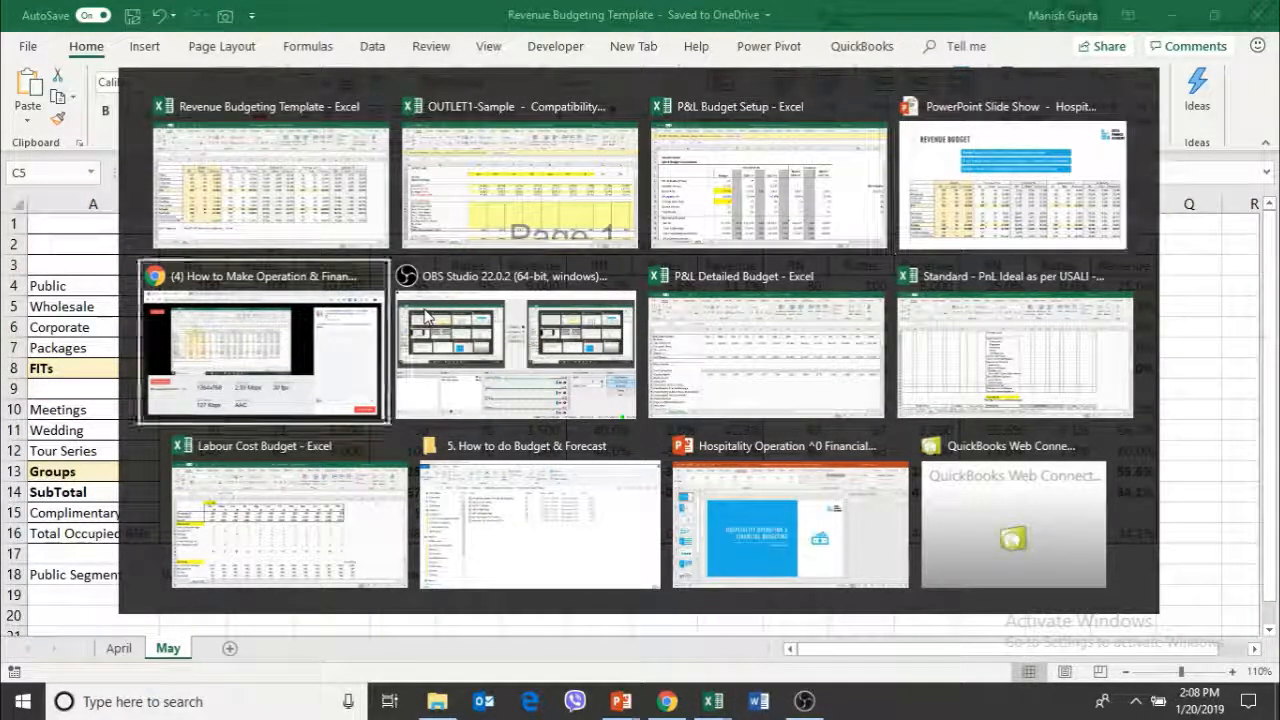
key(alt+Tab)
key(alt+Tab)
key(alt+Tab)
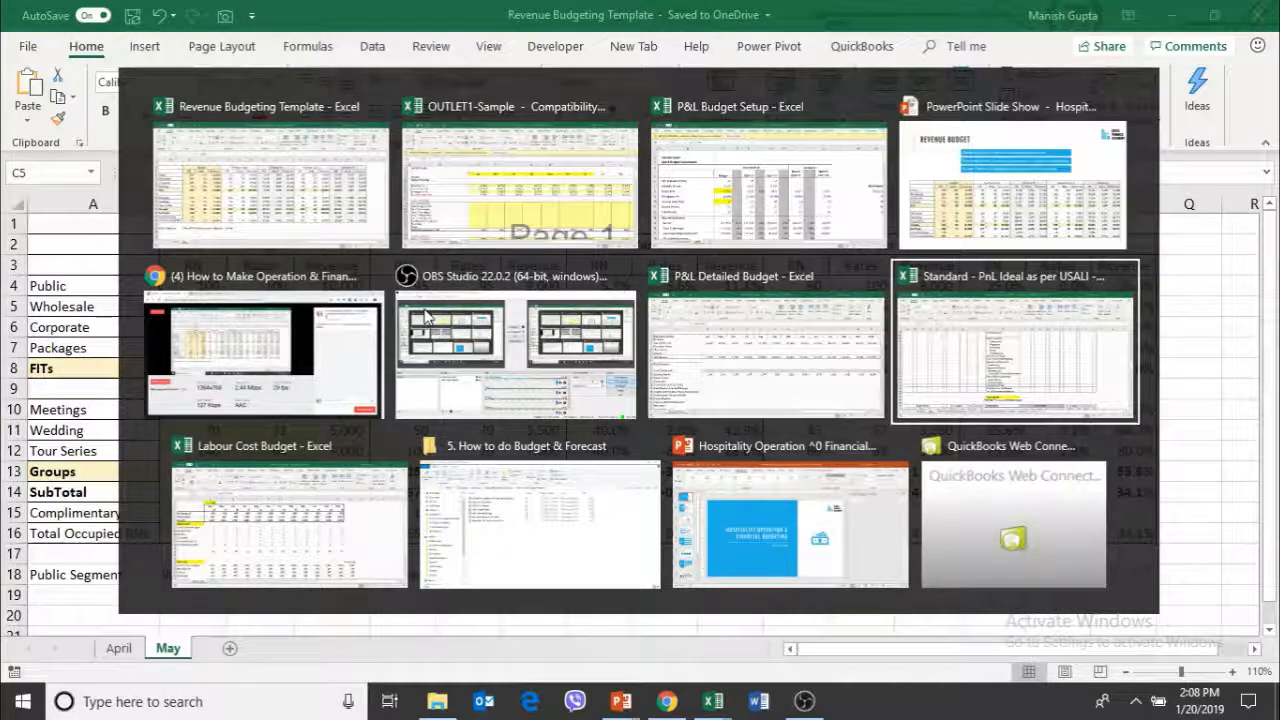
key(alt+Tab)
key(Escape)
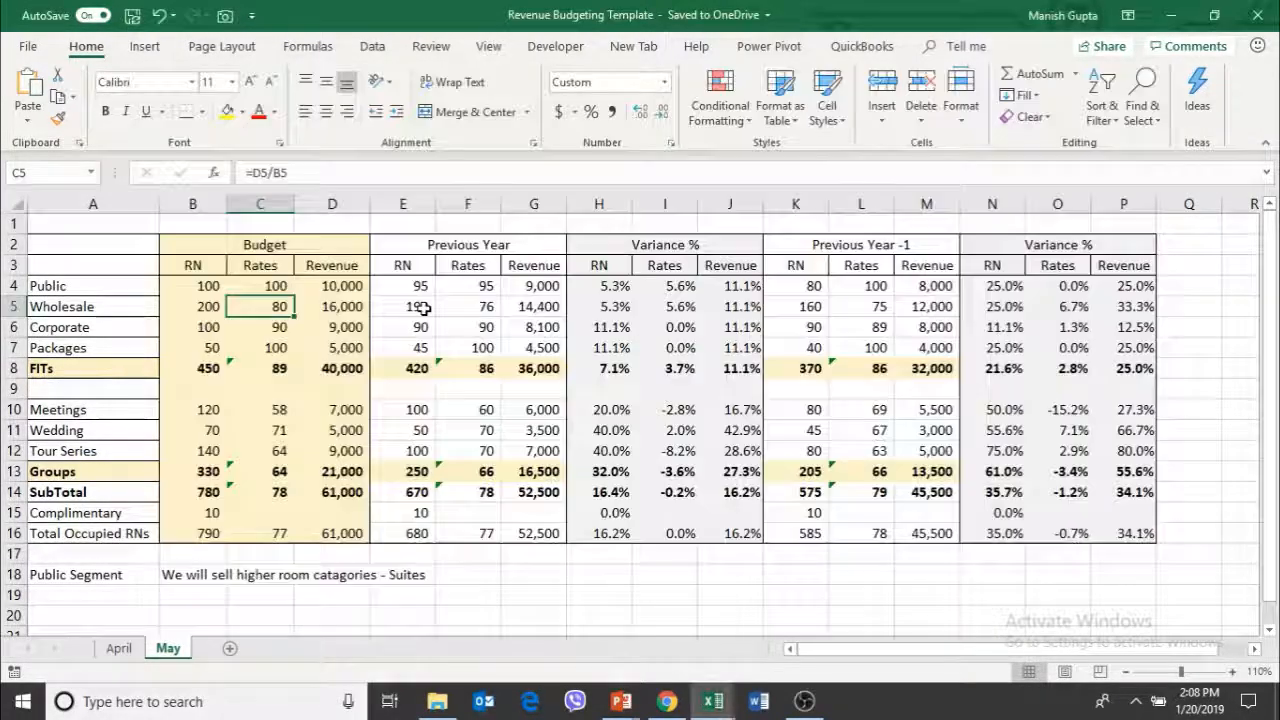
key(alt+Tab)
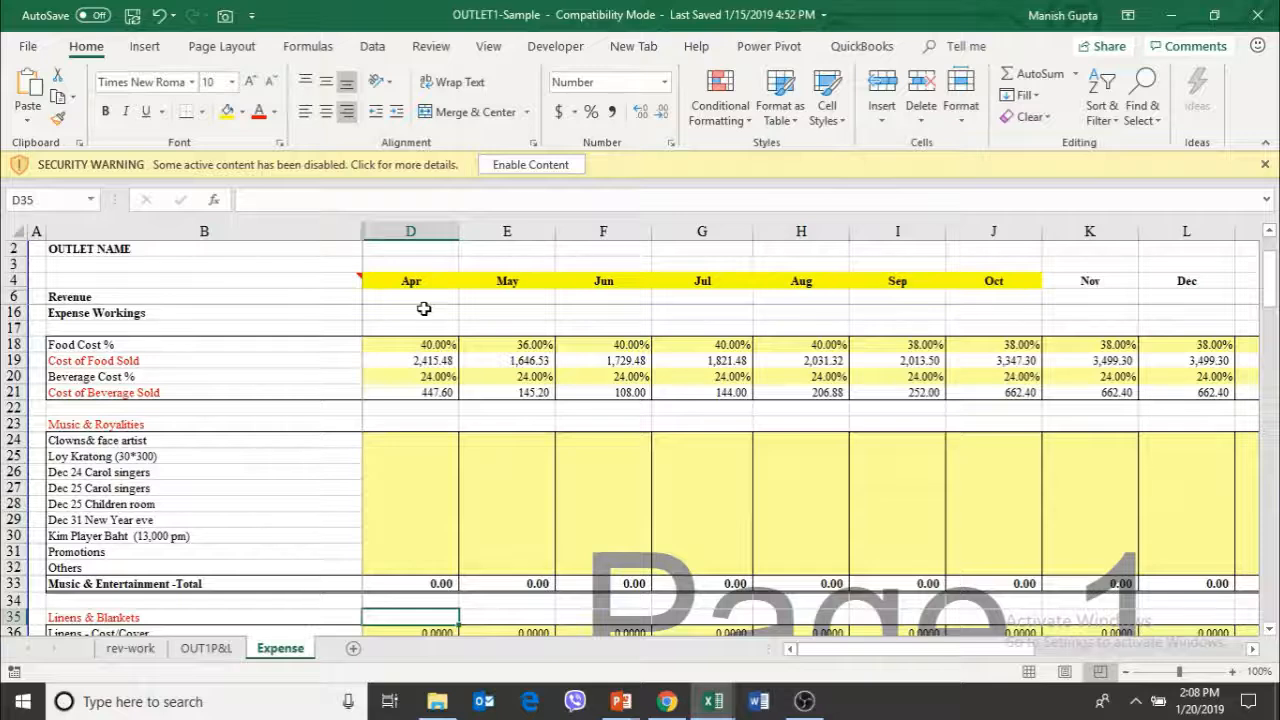
Return to the rev-work sheet and examine the covers and revenue-per-cover rows, ending on the Outside Covers label in B25
key(ctrl+Page_Up)
key(ctrl+Page_Up)
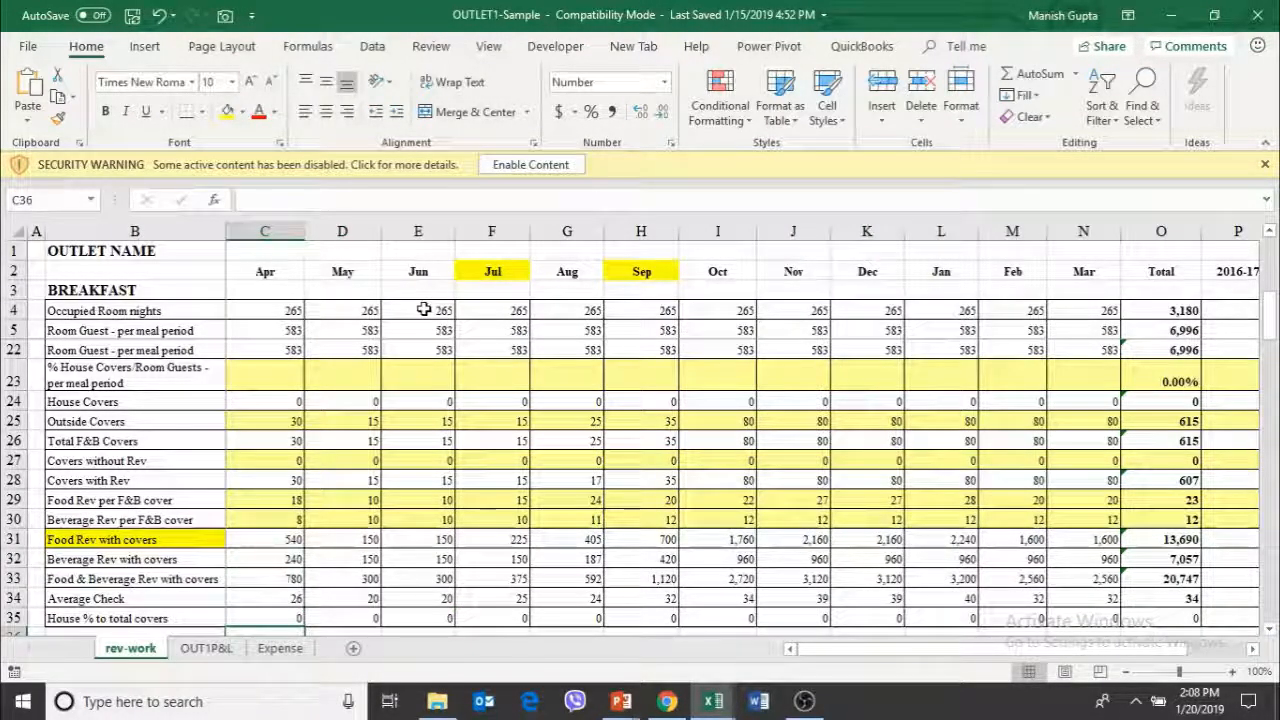
key(Up)
key(Up)
key(Up)
key(Up)
key(Up)
key(Right)
key(Up)
key(Up)
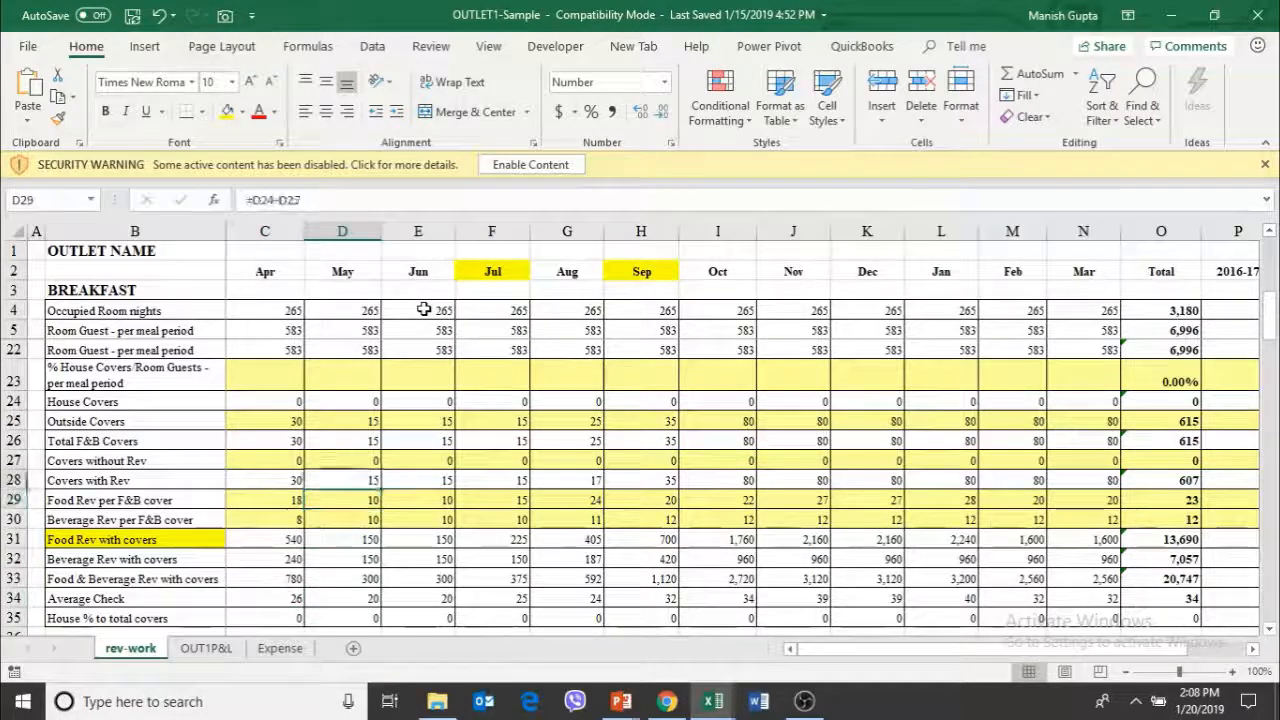
key(Up)
key(Up)
key(Up)
key(Up)
key(Left)
key(Left)
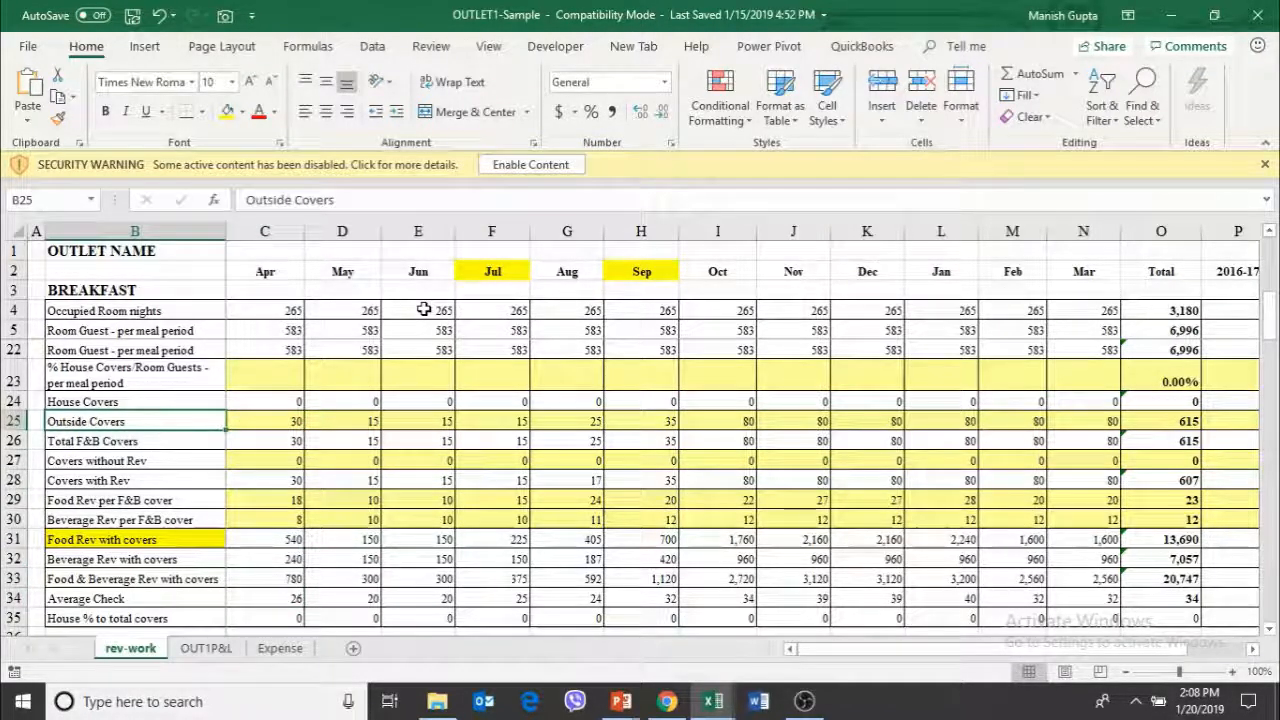
Inspect the % House Covers/Room Guests row and the April House Covers formula in C24
key(Up)
key(Up)
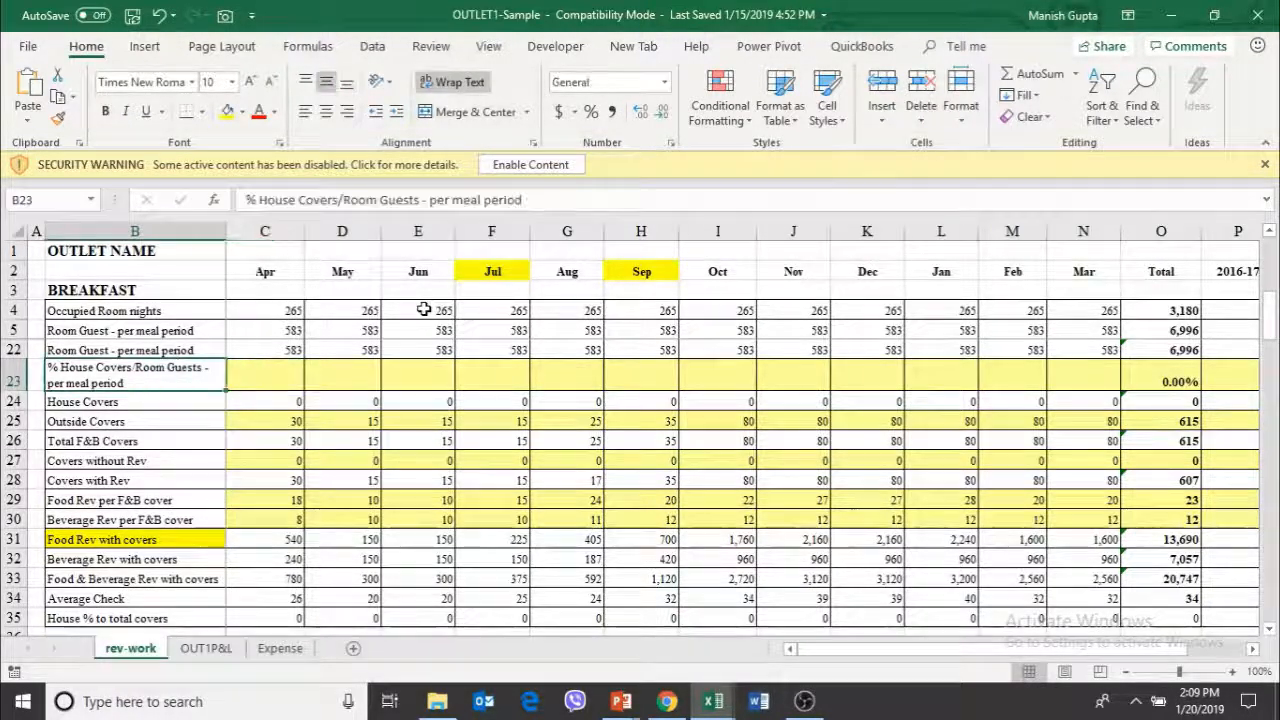
key(Down)
key(Down)
key(Right)
key(Up)
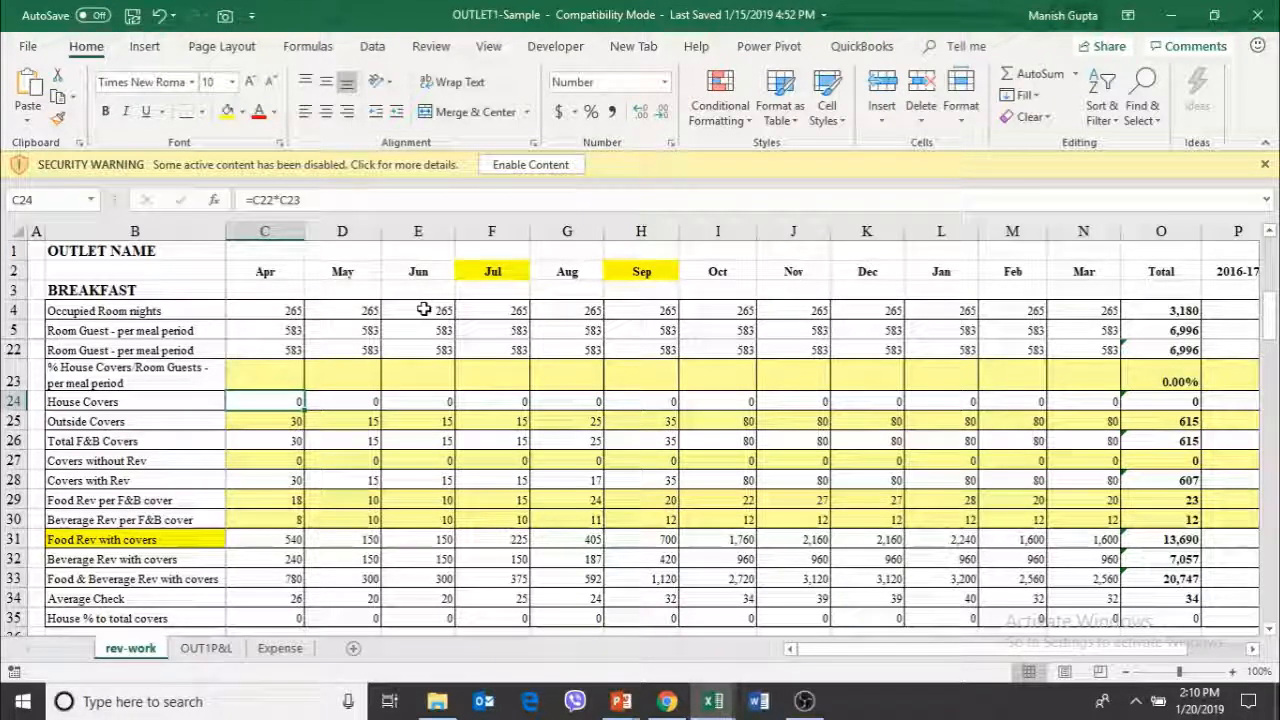
click(382, 370)
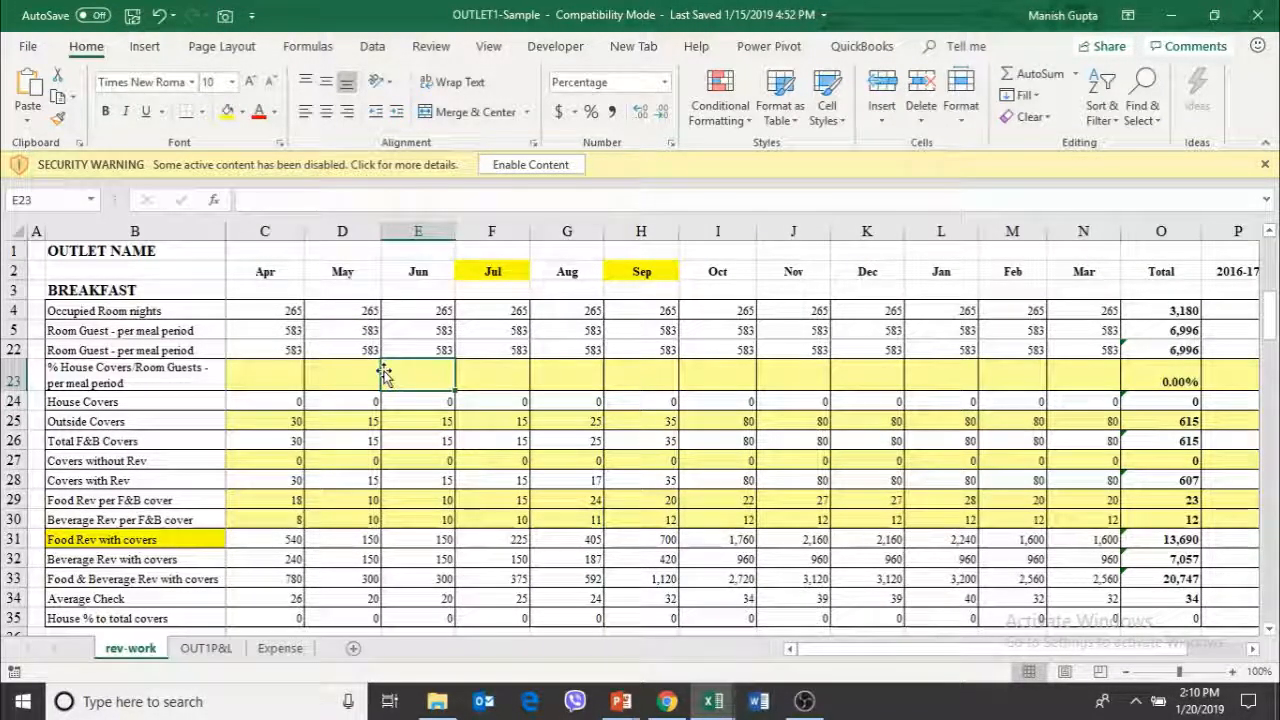
Look through the Dinner, Total Covers and total revenue sections down to the blank rows below Average Check
key(Page_Down)
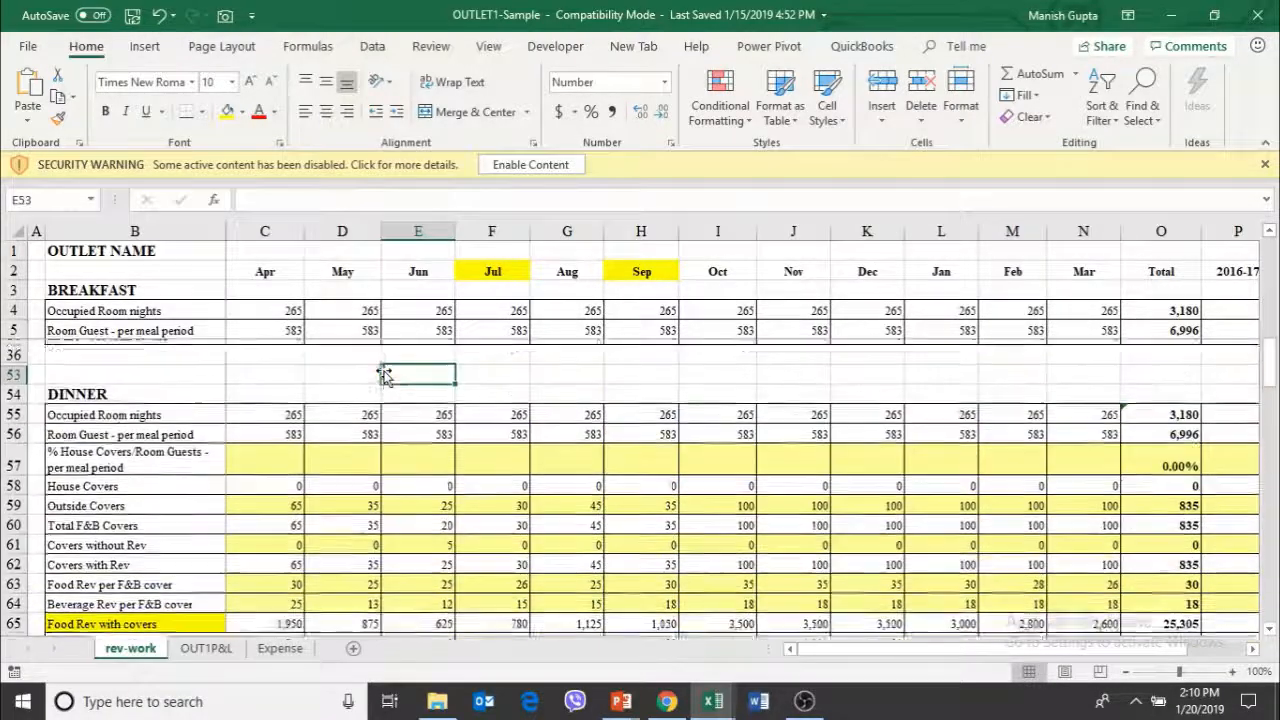
key(Page_Down)
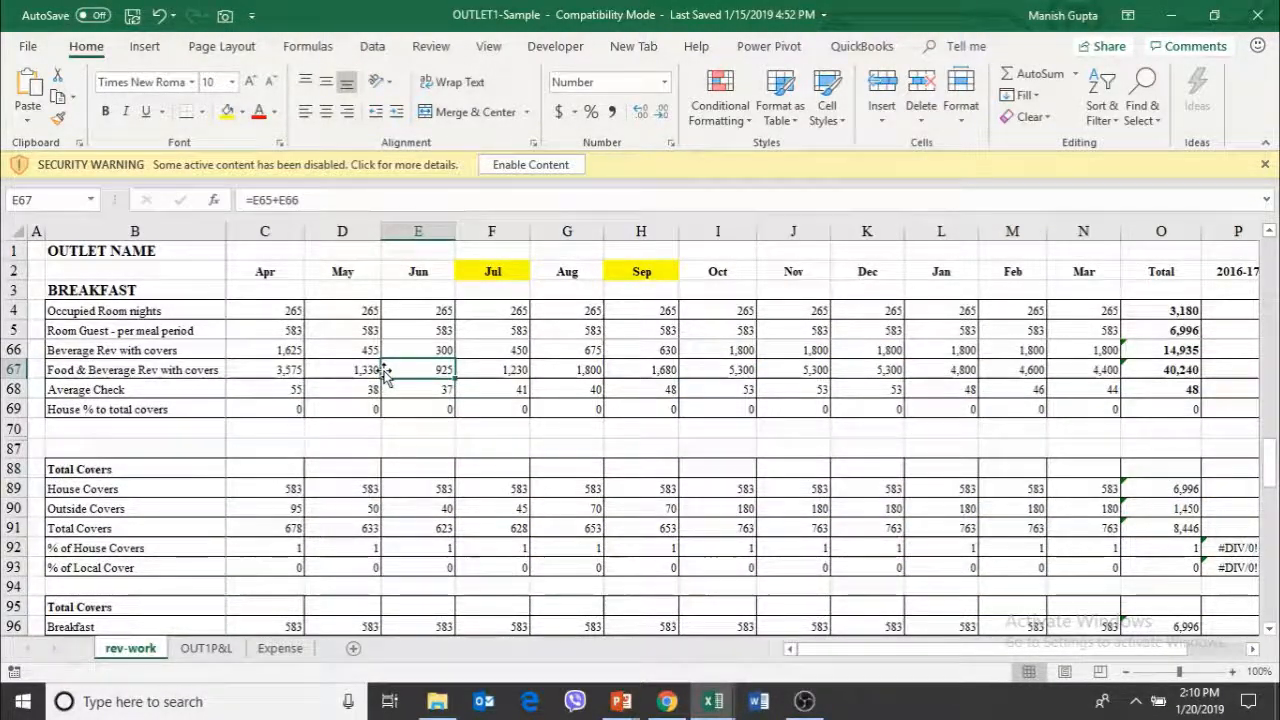
key(Page_Down)
key(Page_Down)
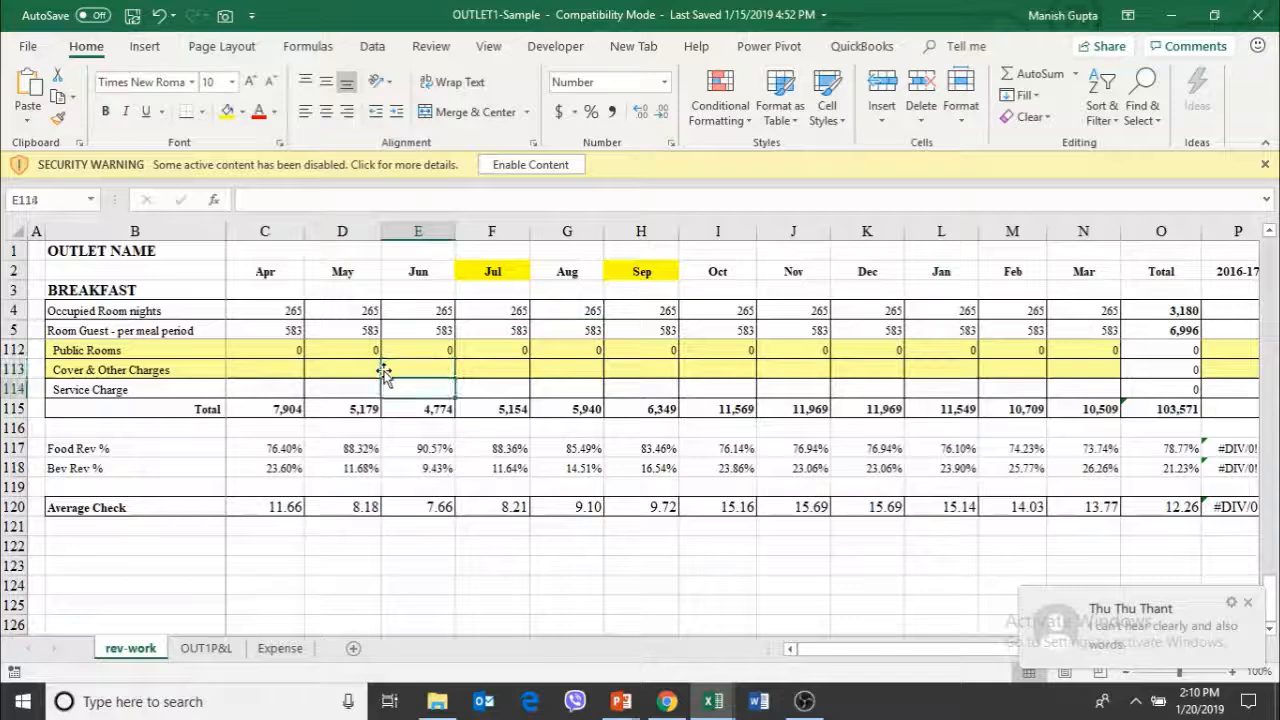
key(Down)
key(Down)
key(Down)
key(Down)
key(Down)
key(Down)
key(Down)
key(Down)
key(Down)
key(Left)
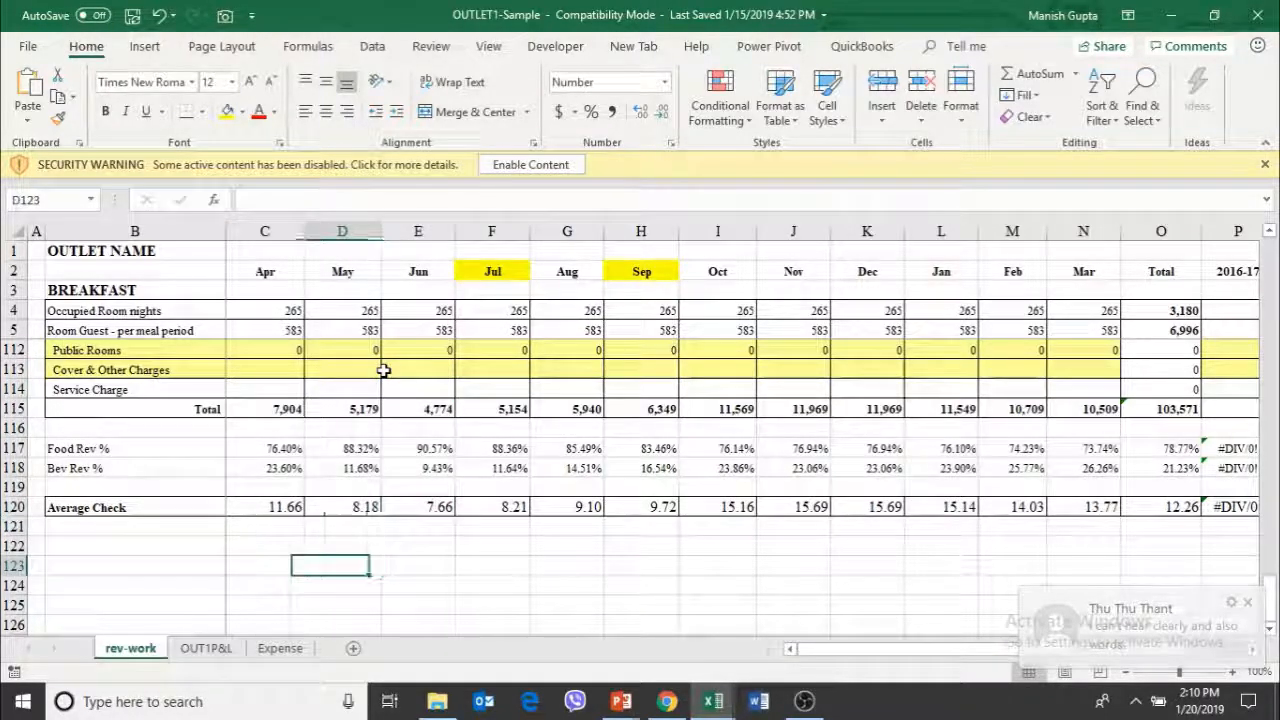
key(Right)
key(Right)
key(Right)
key(Right)
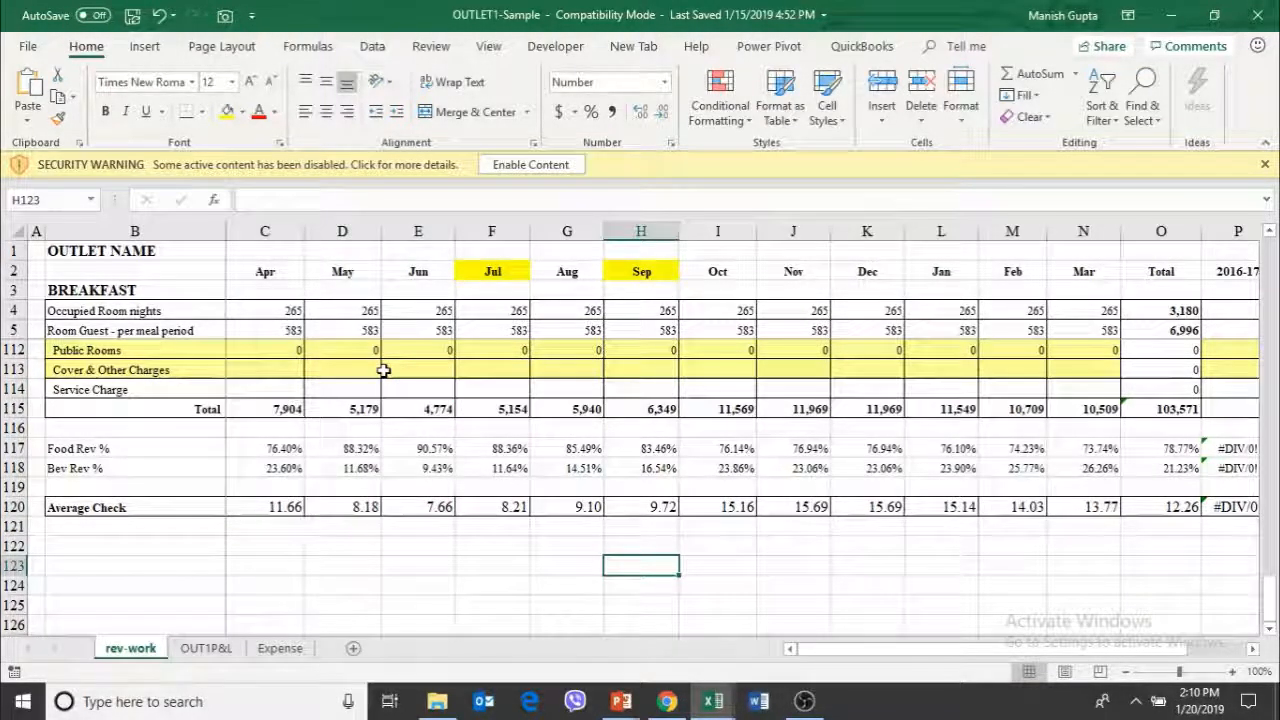
Enter the label "Marketing Calender" in B123, below the Average Check row
key(Left)
key(Left)
key(Left)
key(Left)
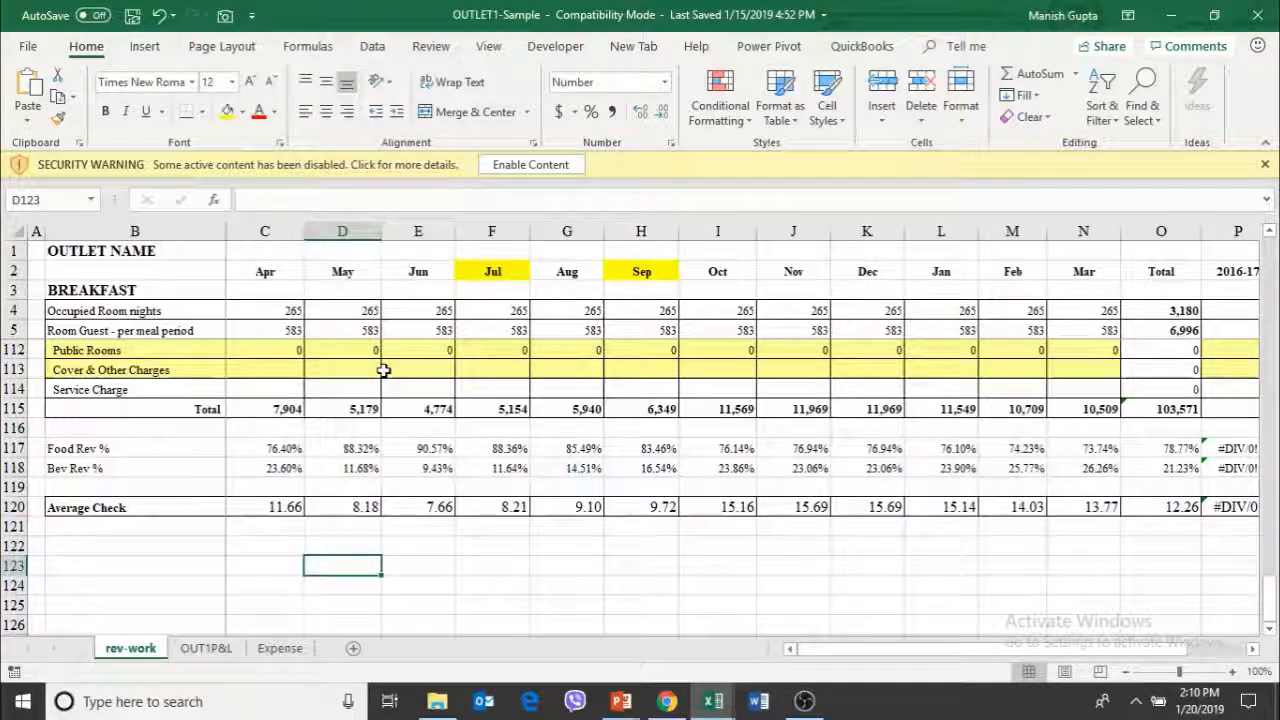
key(Left)
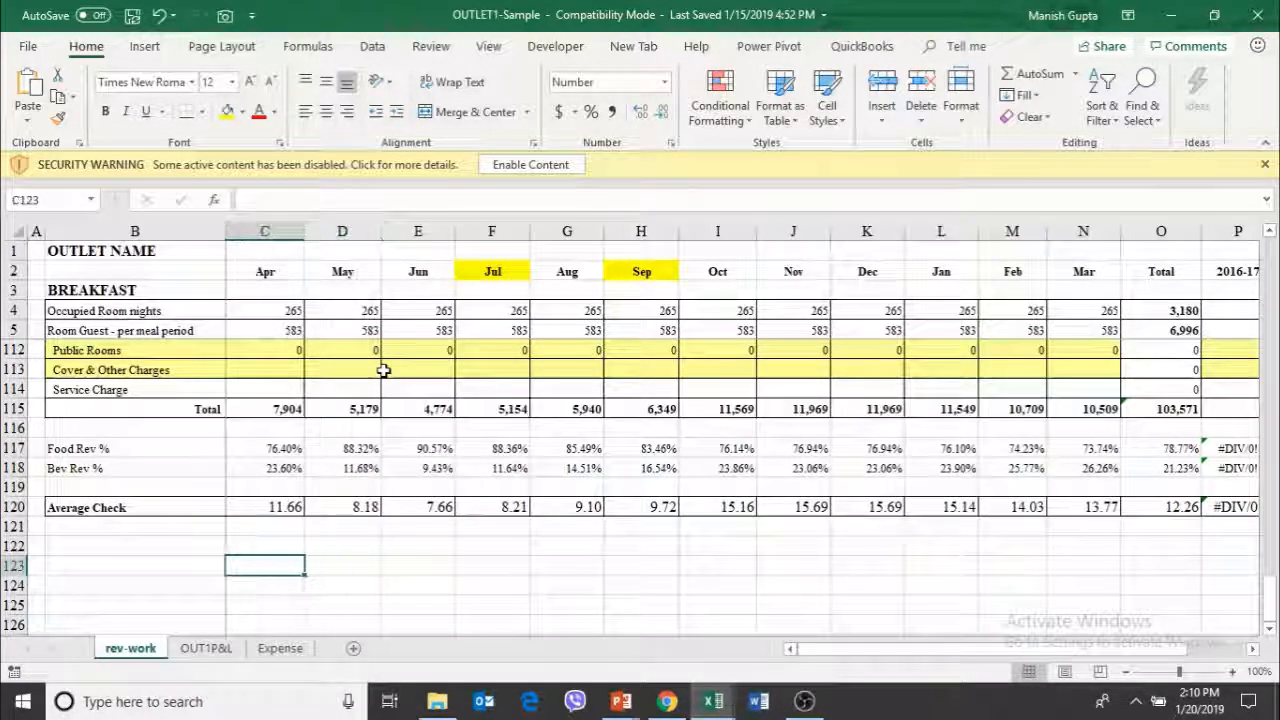
key(Left)
text(Ma)
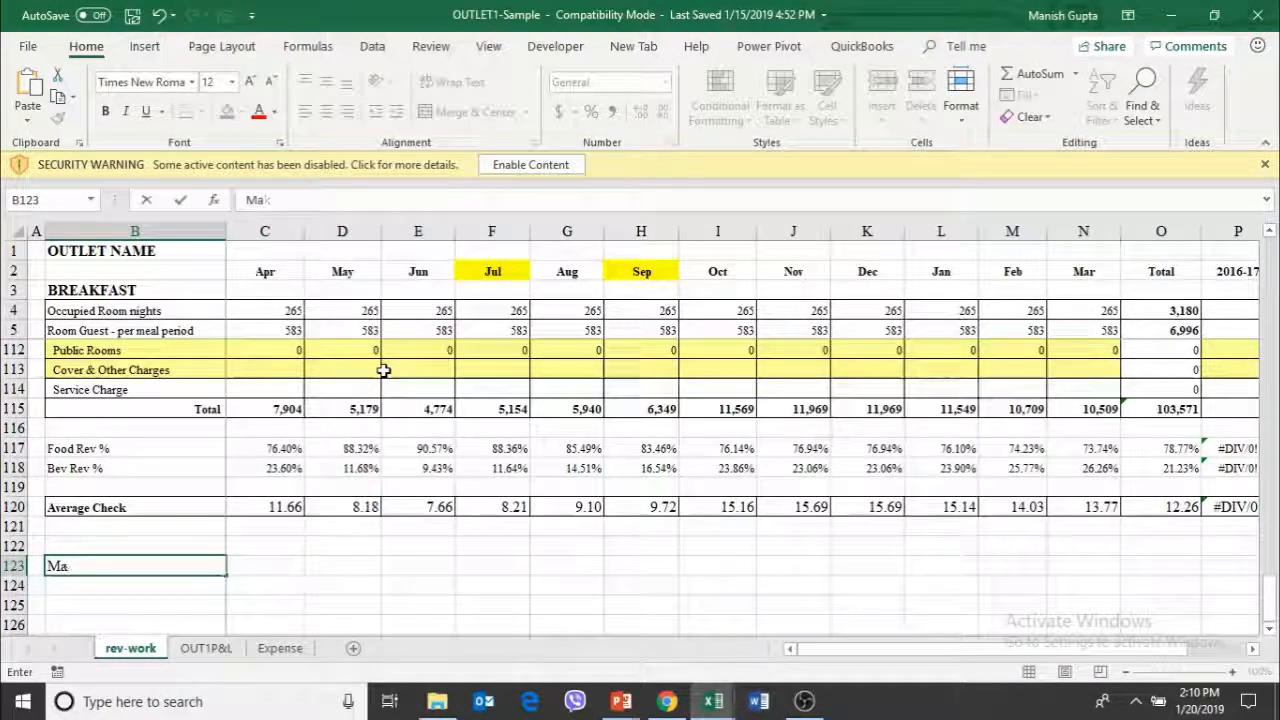
text(rketing)
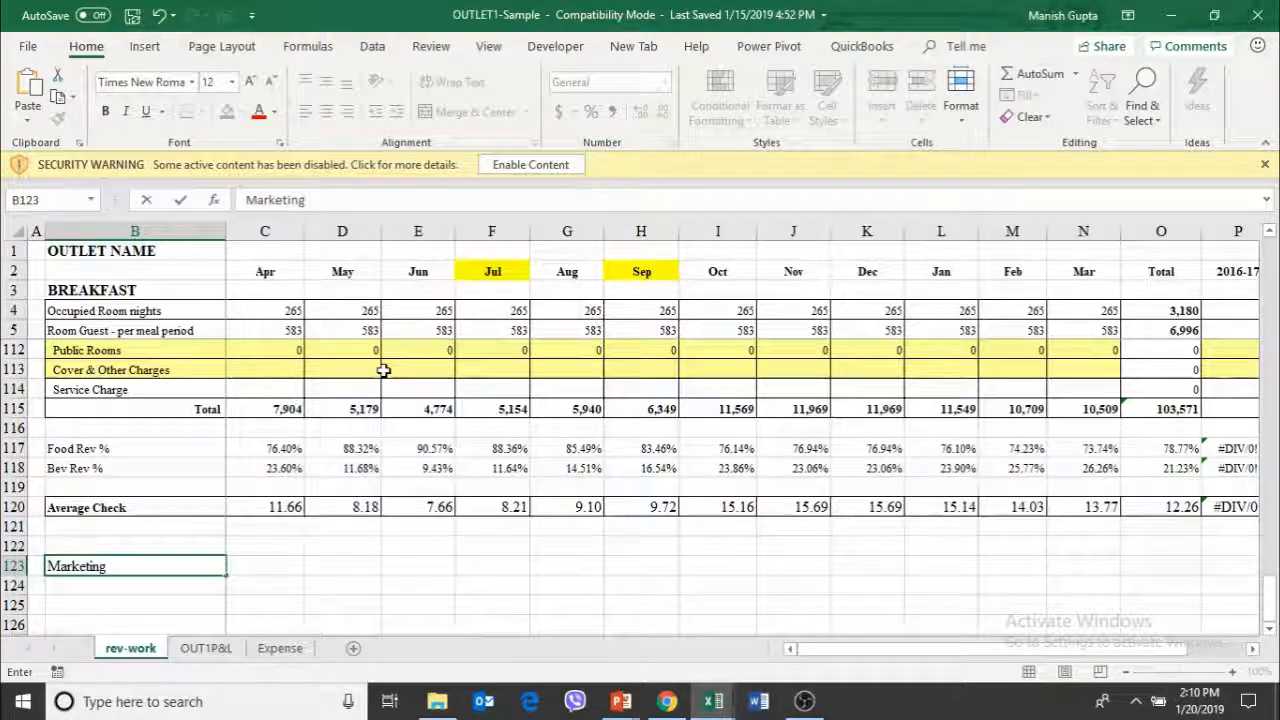
text( Cale)
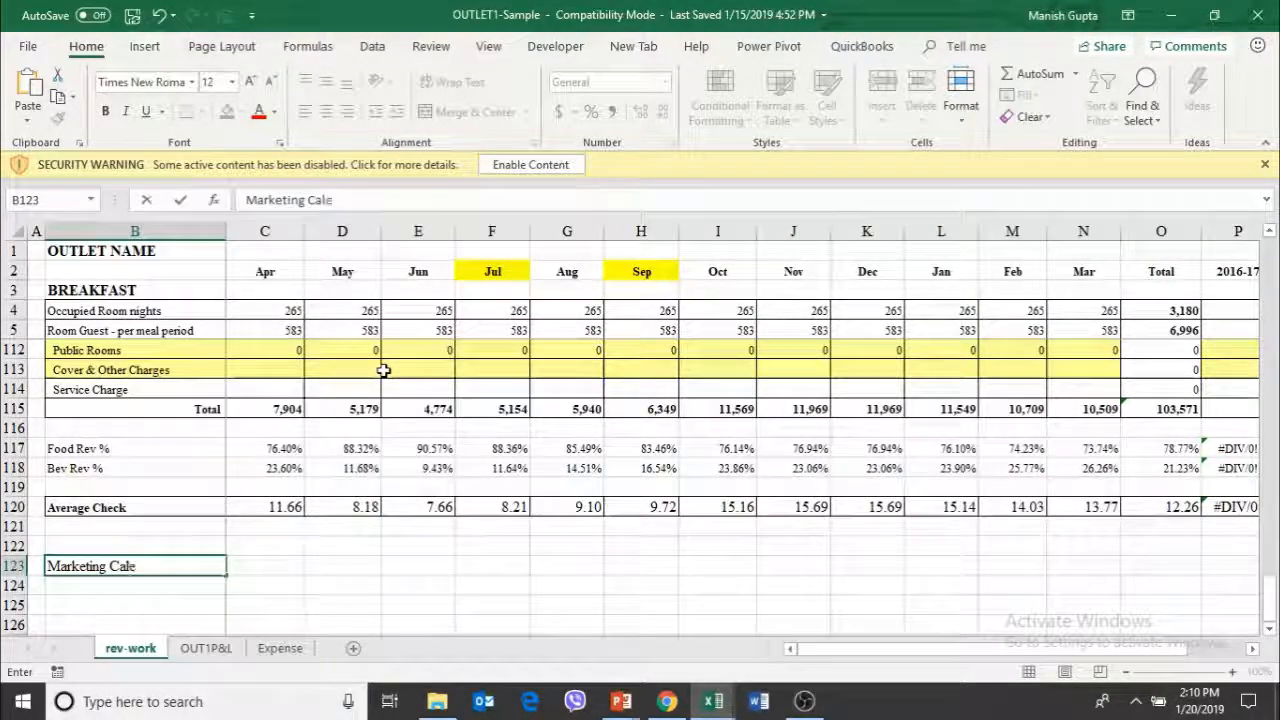
text(nder)
key(Return)
Enter "Facebook" as the April marketing activity in C124, one row below the Marketing Calender label
key(Right)
key(Up)
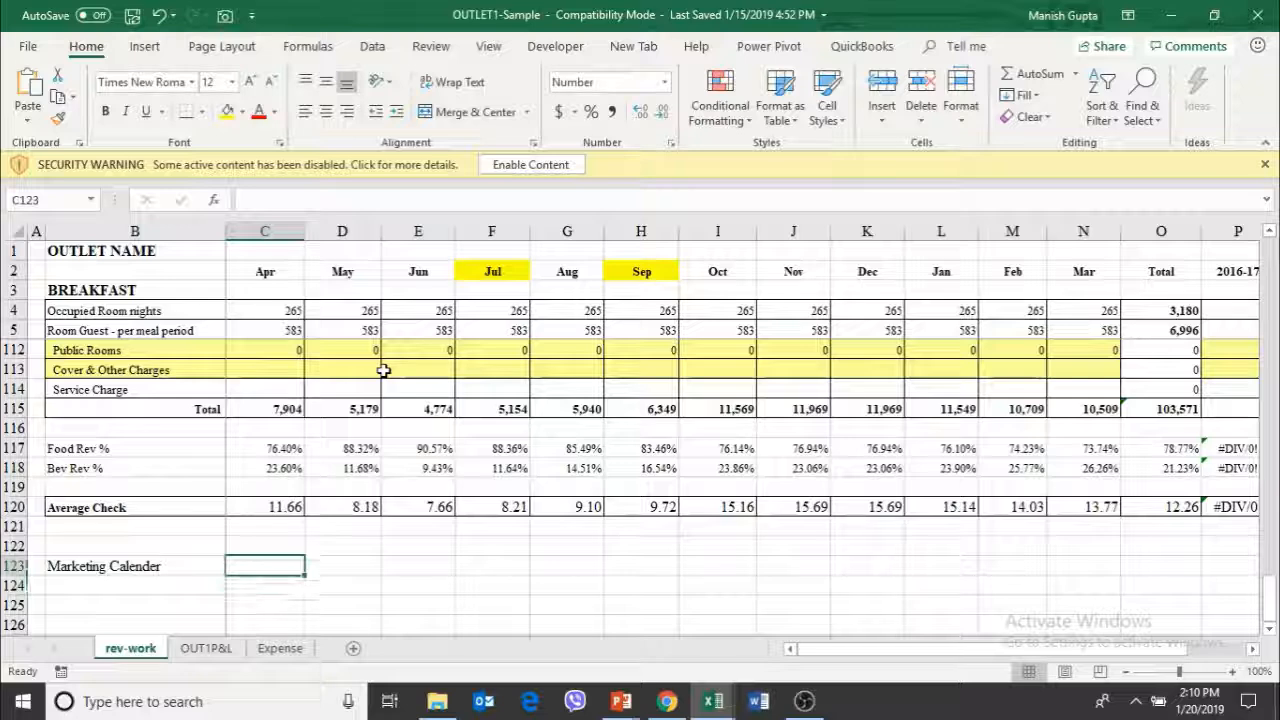
key(Down)
text(Fa)
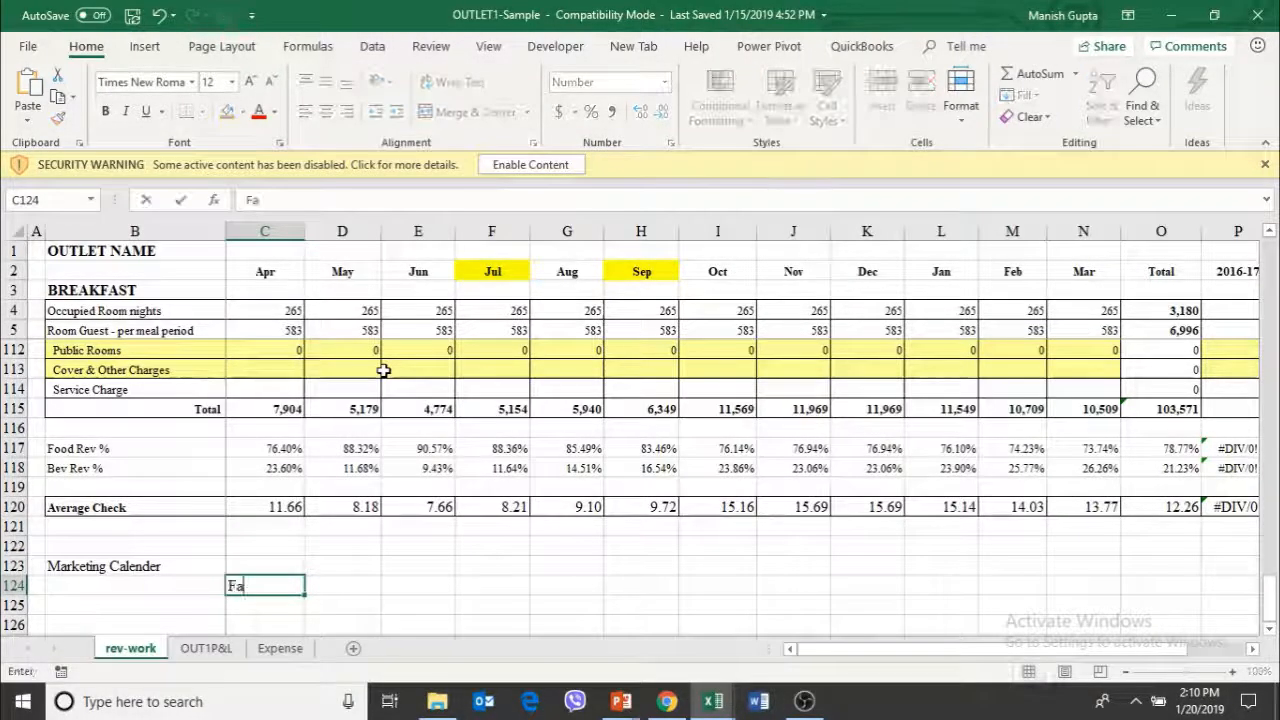
text(cenbo)
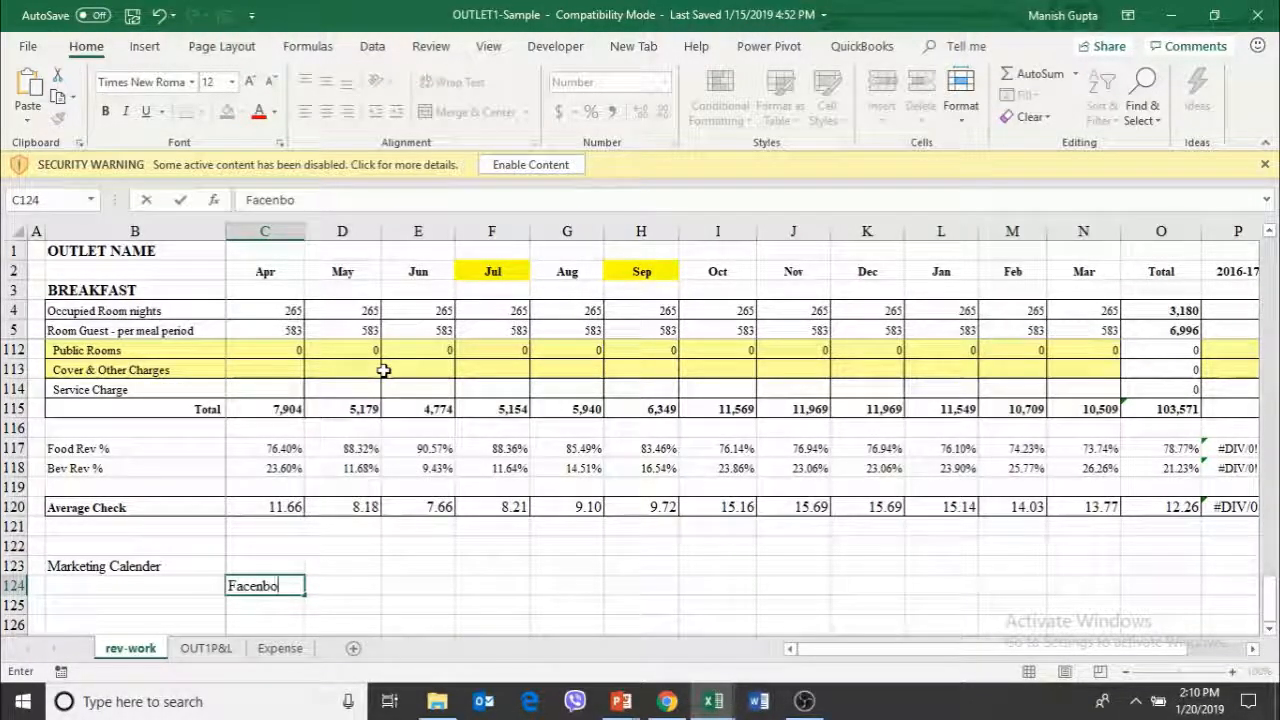
key(BackSpace)
key(BackSpace)
key(BackSpace)
text(book)
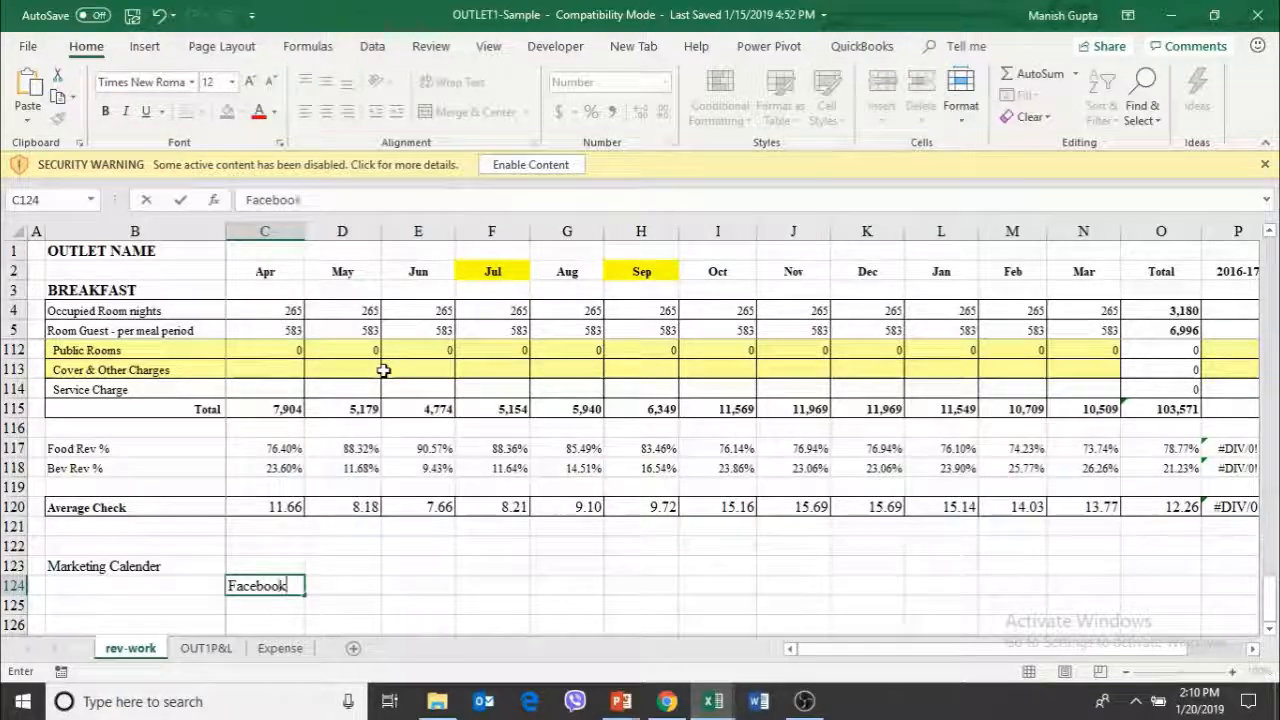
key(Tab)
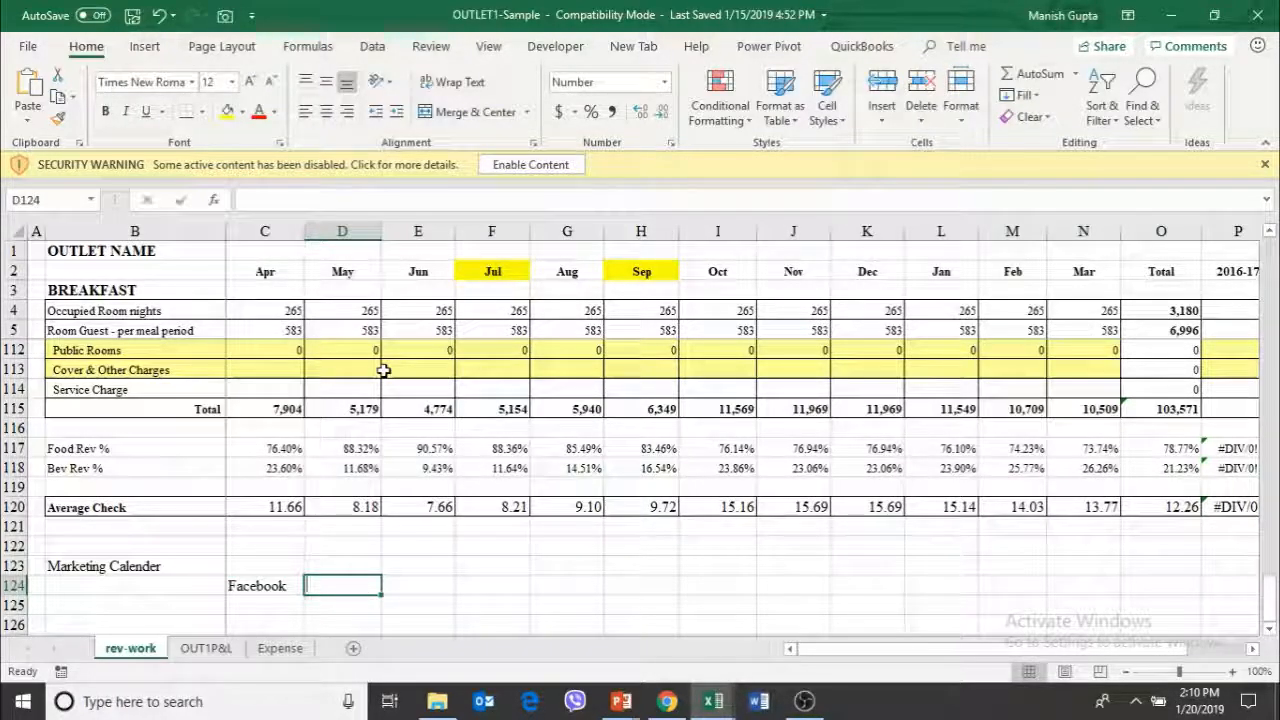
Enter "Guest Chef" as the May marketing activity in D124 and leave that cell selected
text(Guest C)
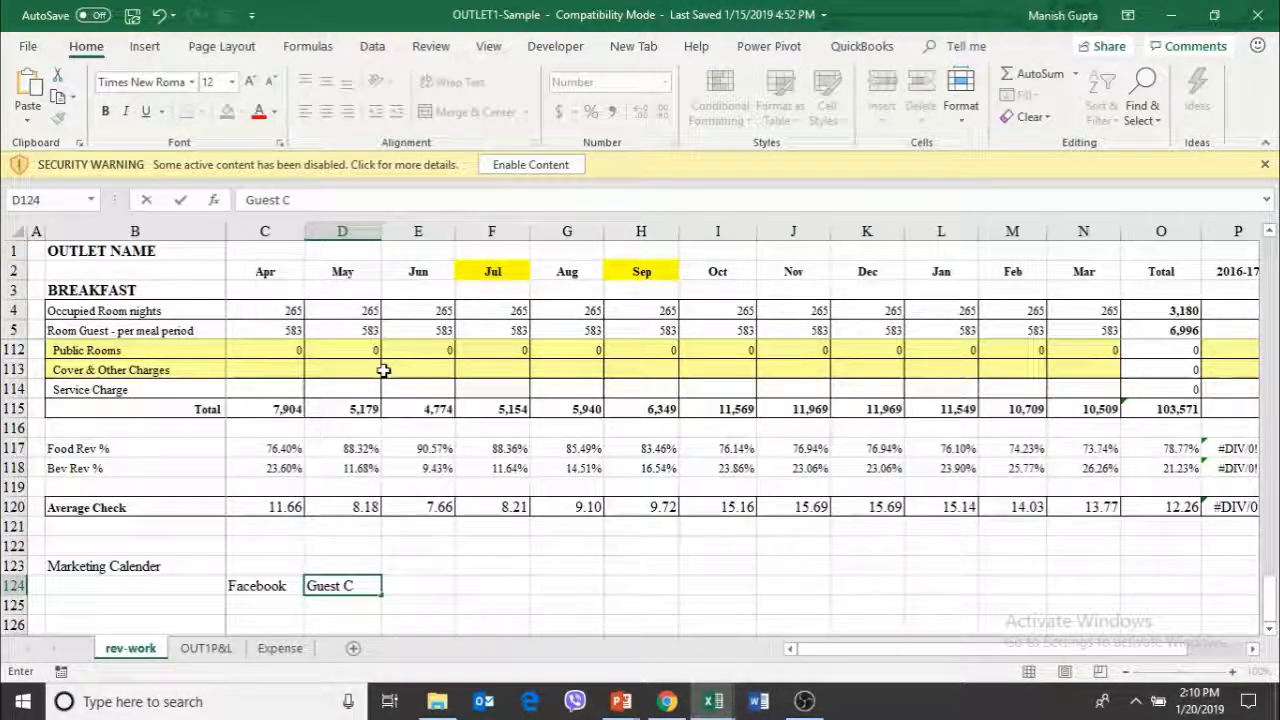
text(hef)
key(Return)
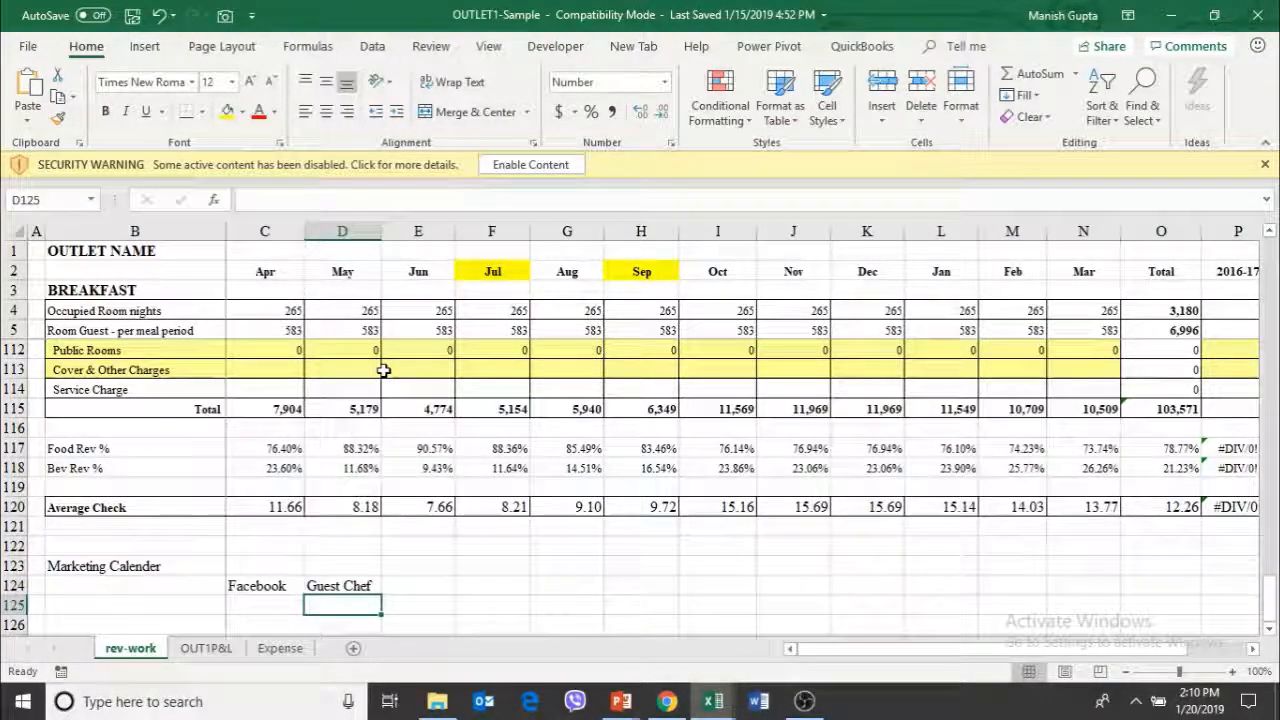
key(Up)
key(Right)
key(Right)
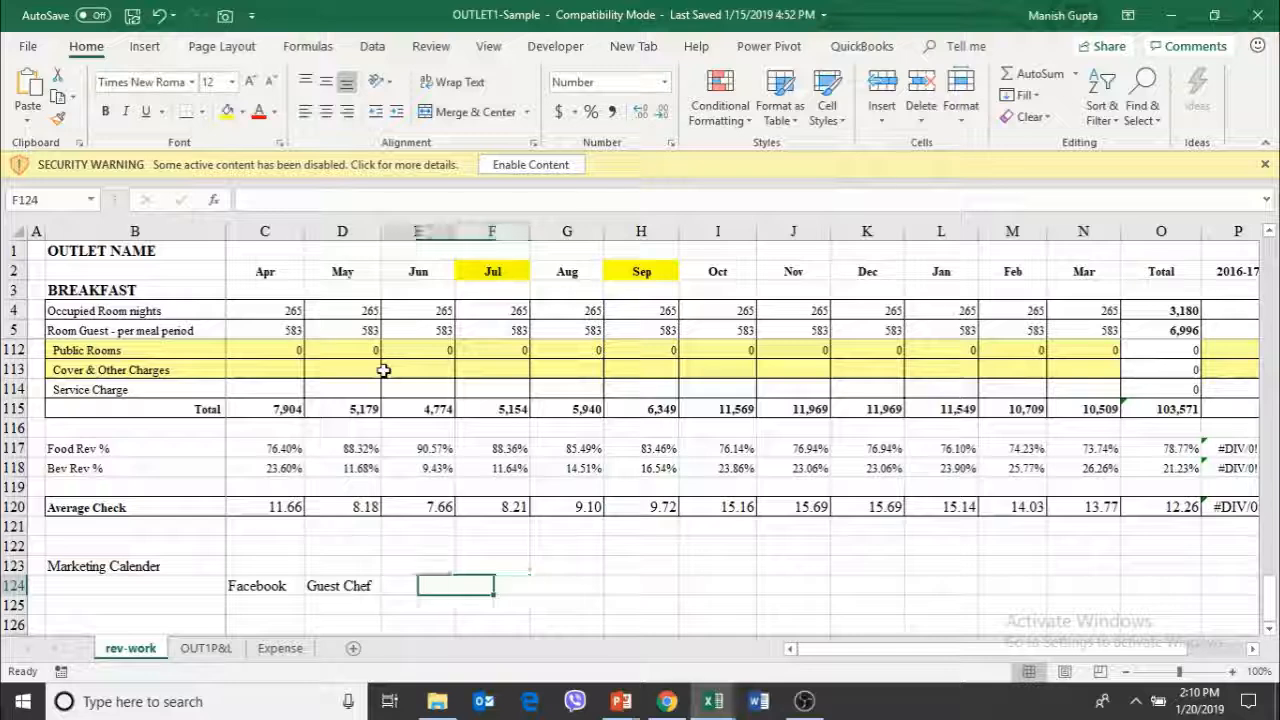
key(Left)
key(Left)
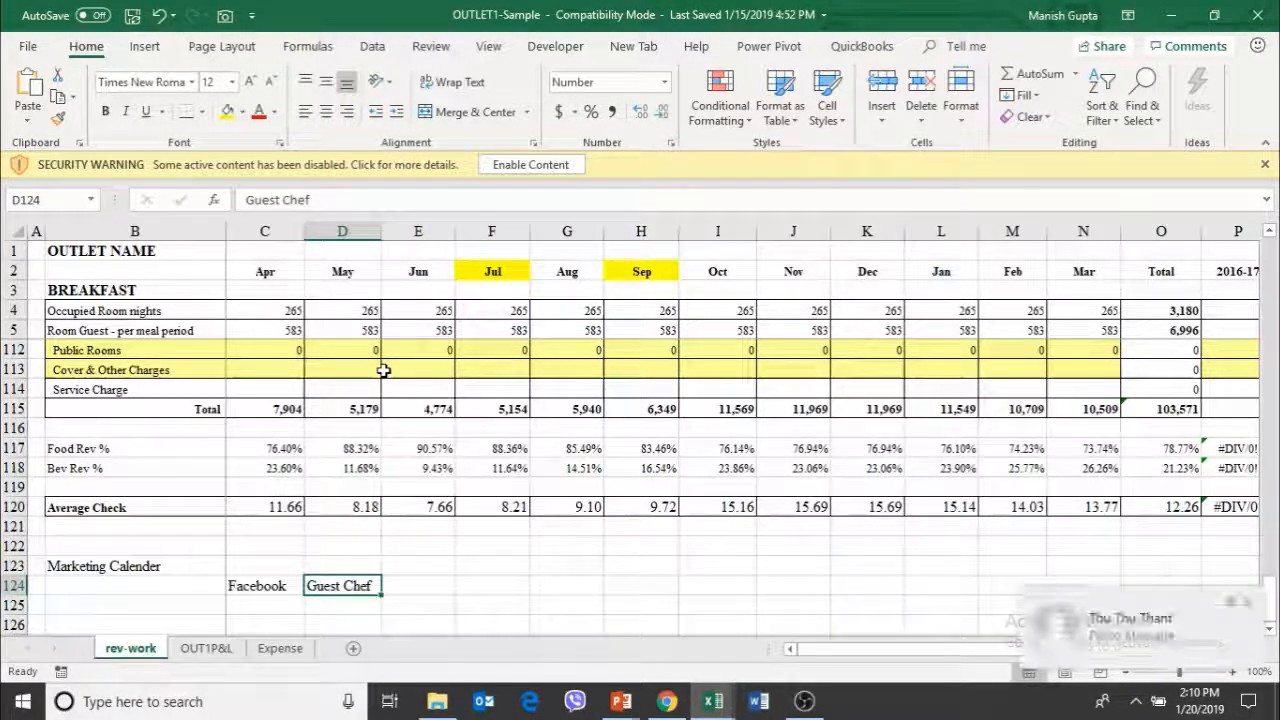
Enter "Intenrational Band" as the June marketing activity in E124, beside Guest Chef
key(Right)
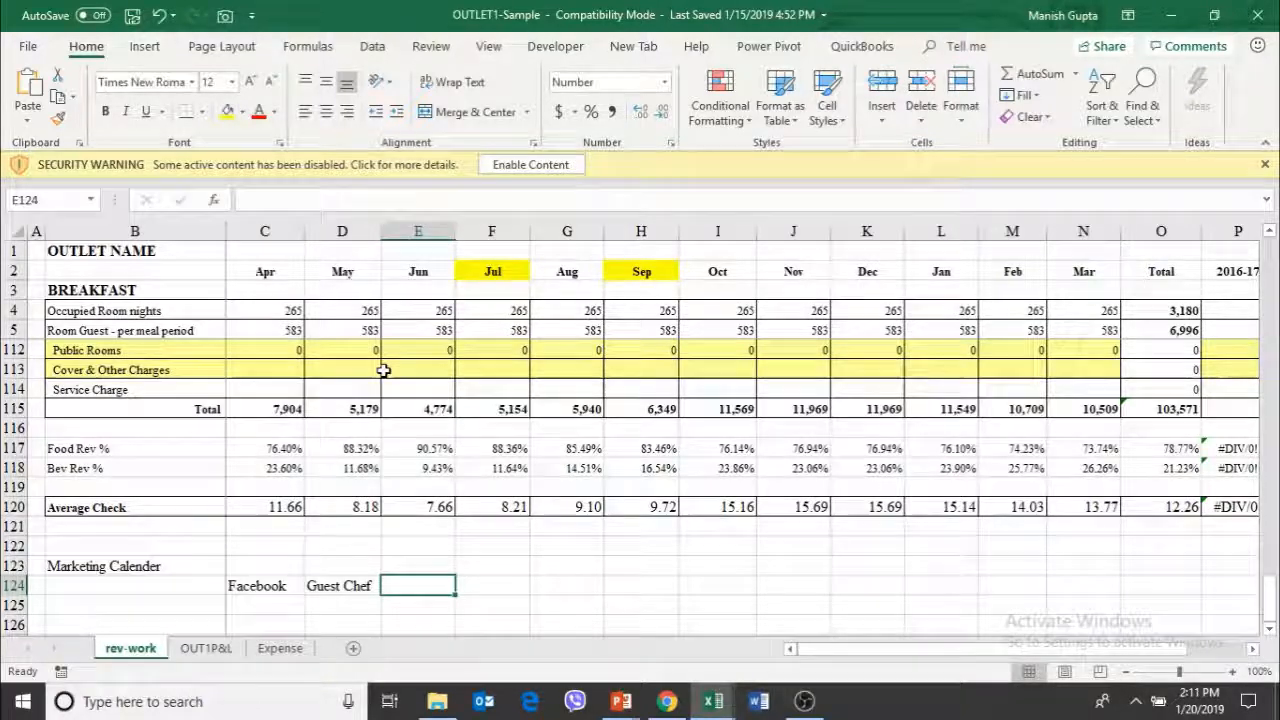
text(I)
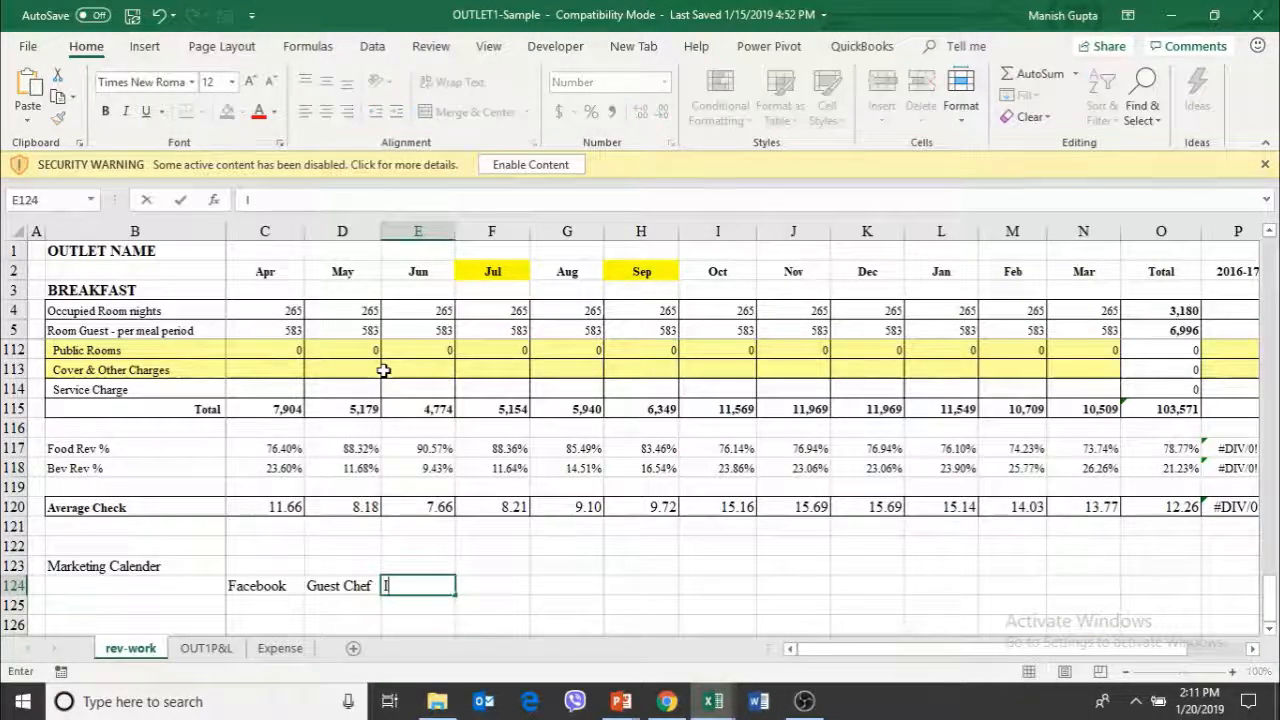
text(ntenrational)
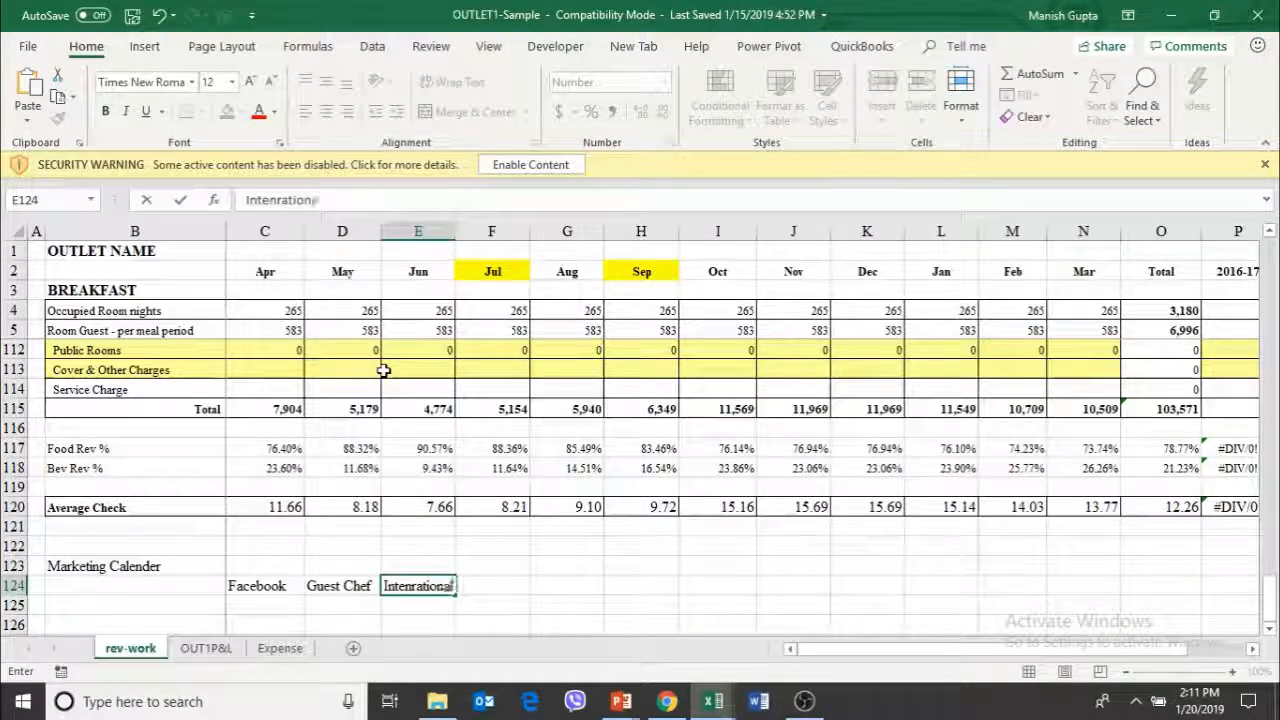
text( Band)
key(Return)
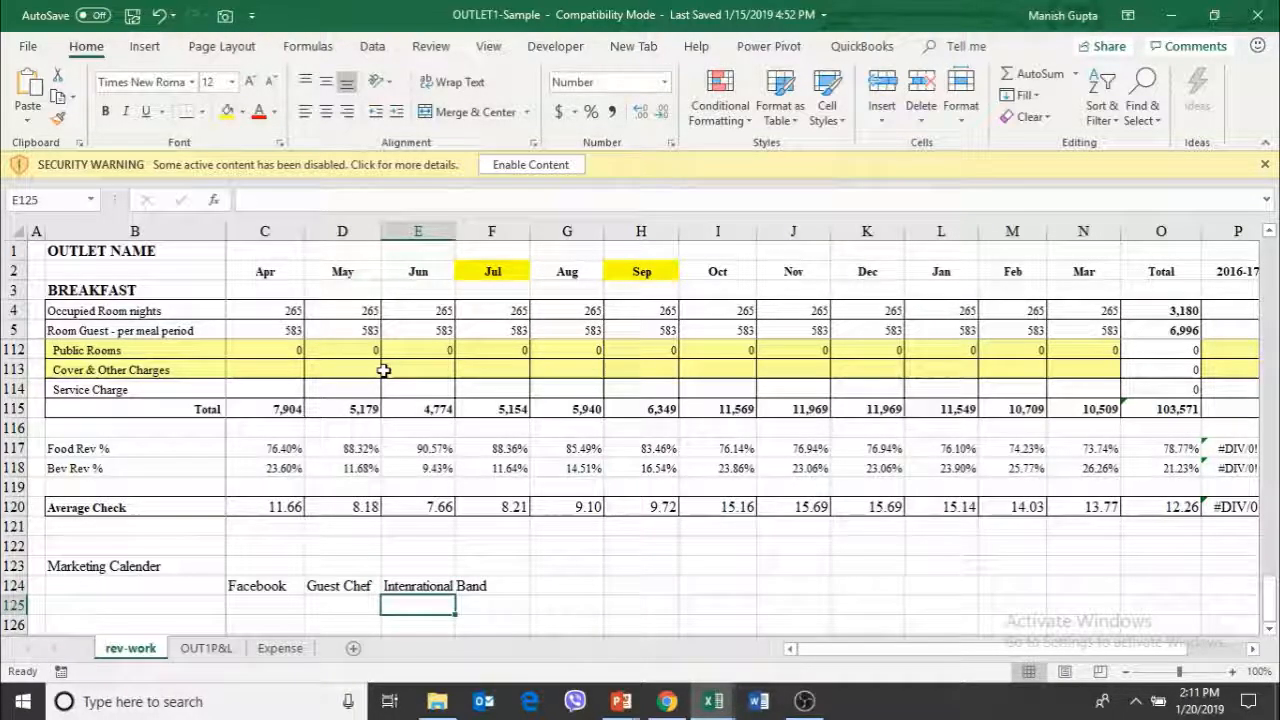
Copy the band activity from June in E124 to August in G124, clear E124, and select B124 below the Marketing Calender label
key(Up)
key(ctrl+c)
key(Right)
key(Right)
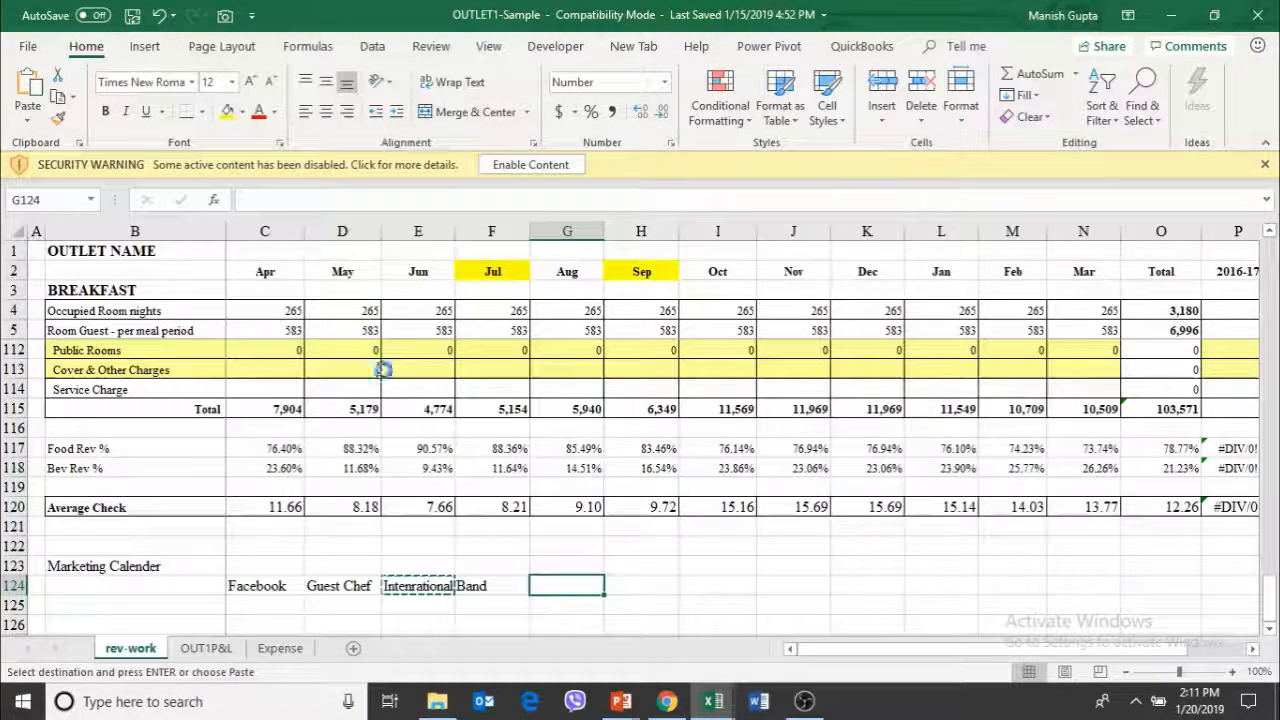
key(ctrl+v)
key(Left)
key(Left)
key(Delete)
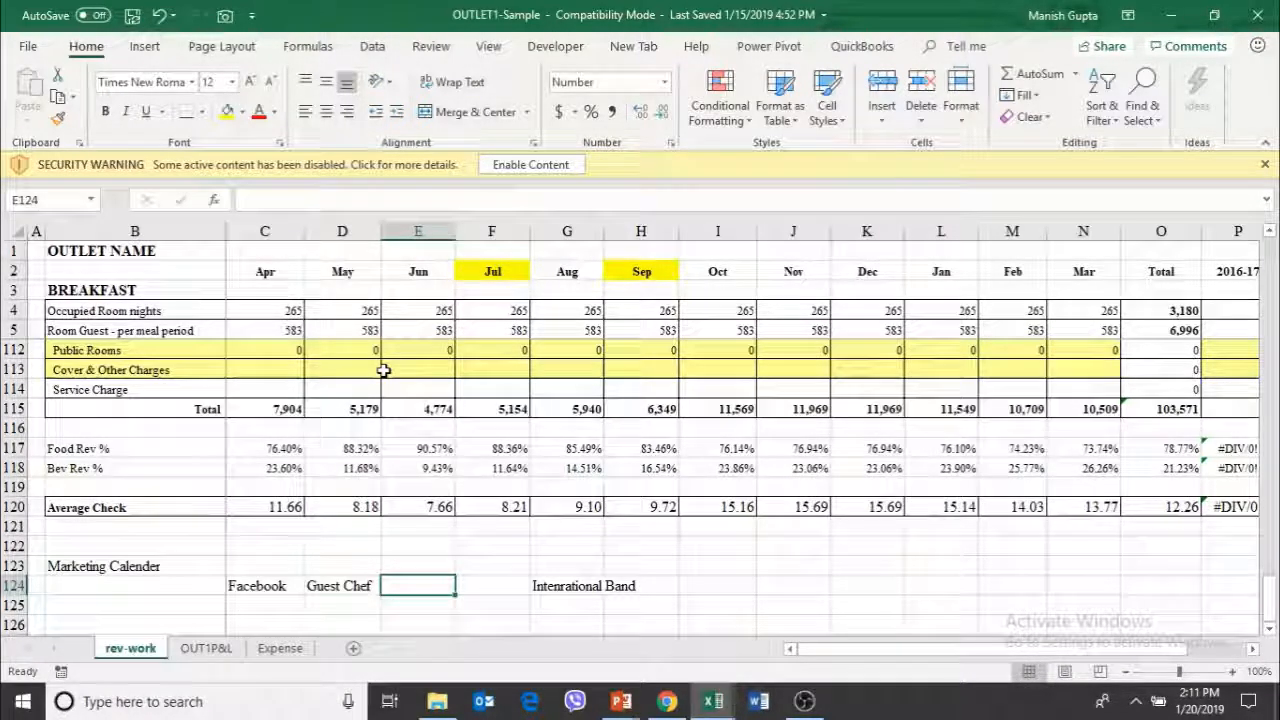
key(Left)
key(Left)
key(Left)
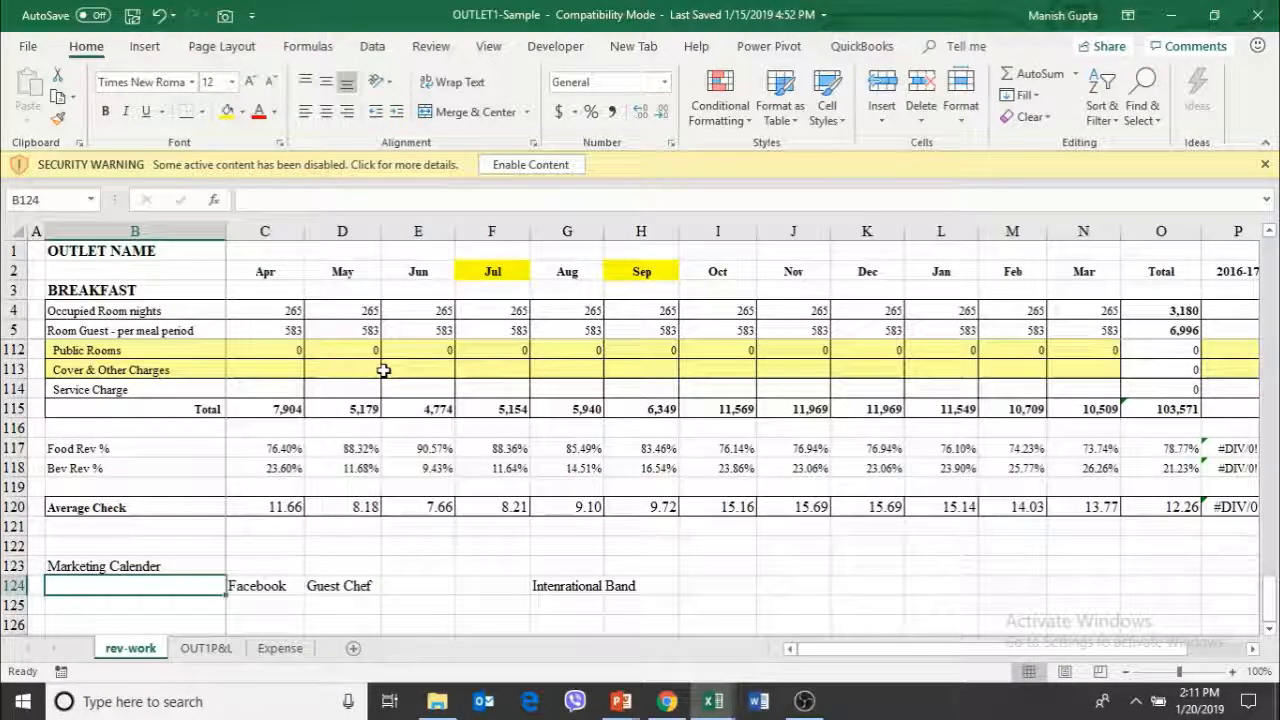
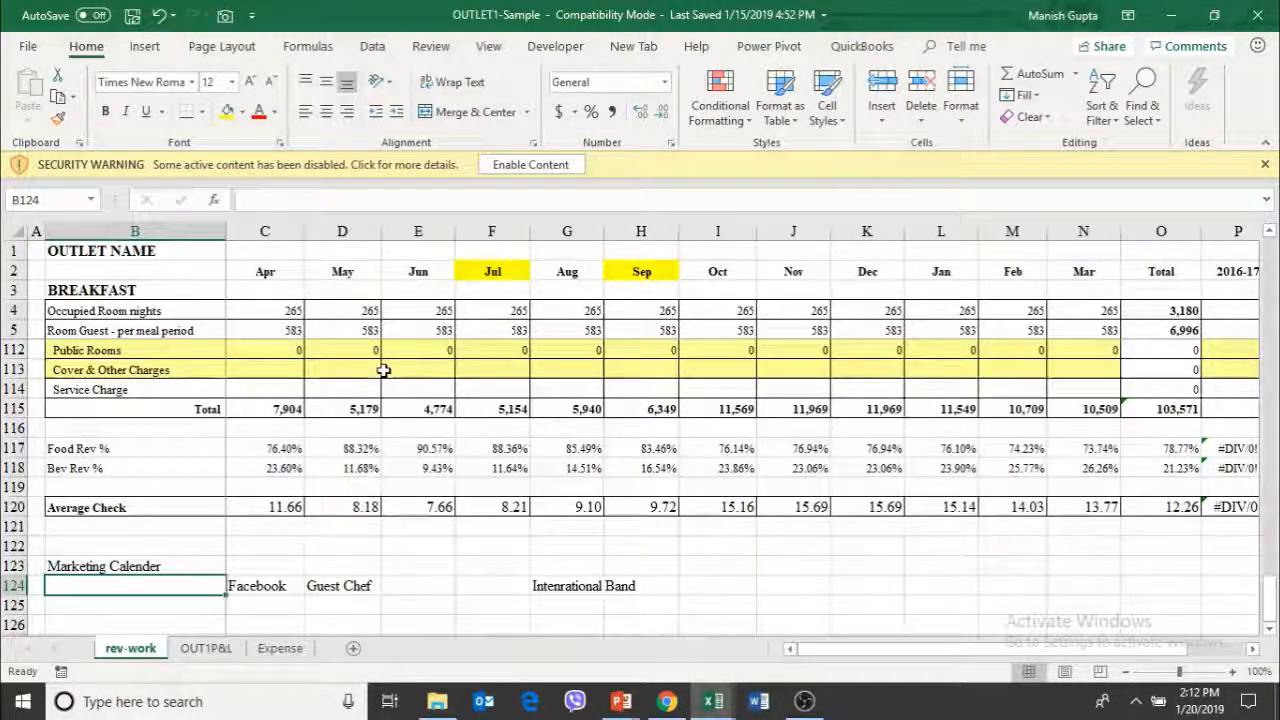
Review the monthly entries in the Marketing Calender row against the outlet's total revenue rows on the rev-work sheet
key(Right)
key(Right)
key(Right)
key(Right)
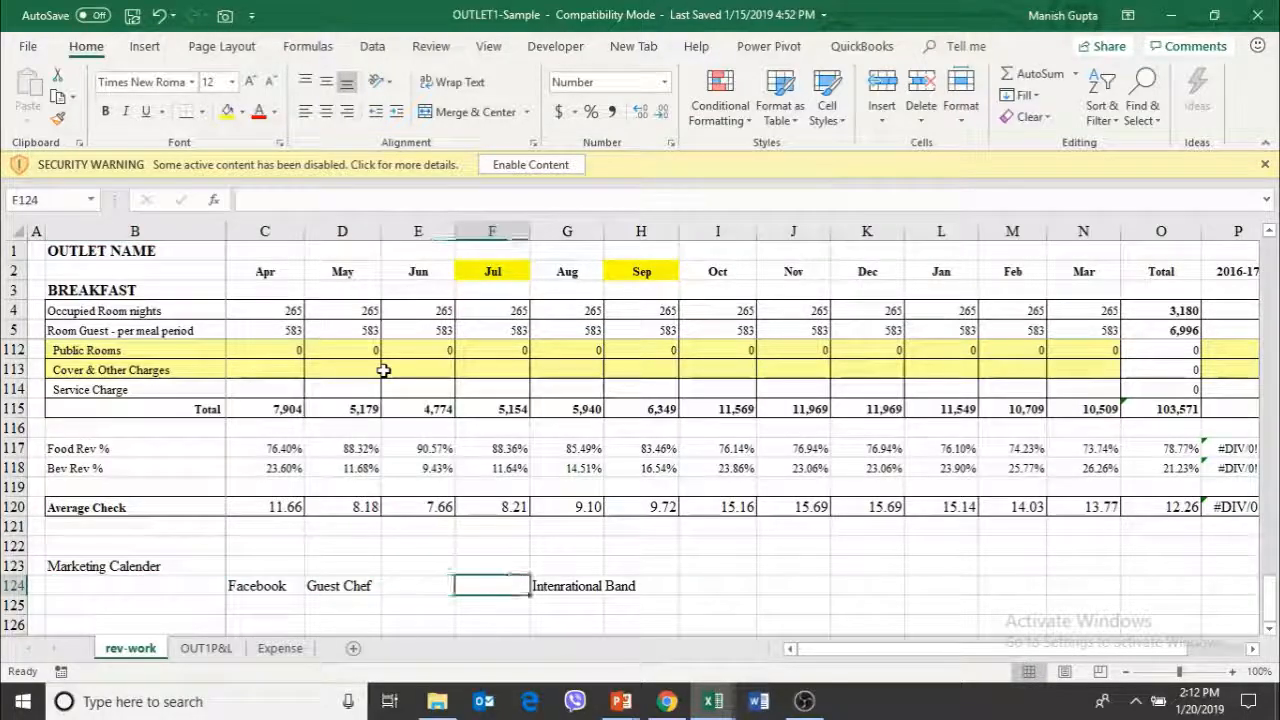
key(Right)
key(Right)
key(Right)
key(Left)
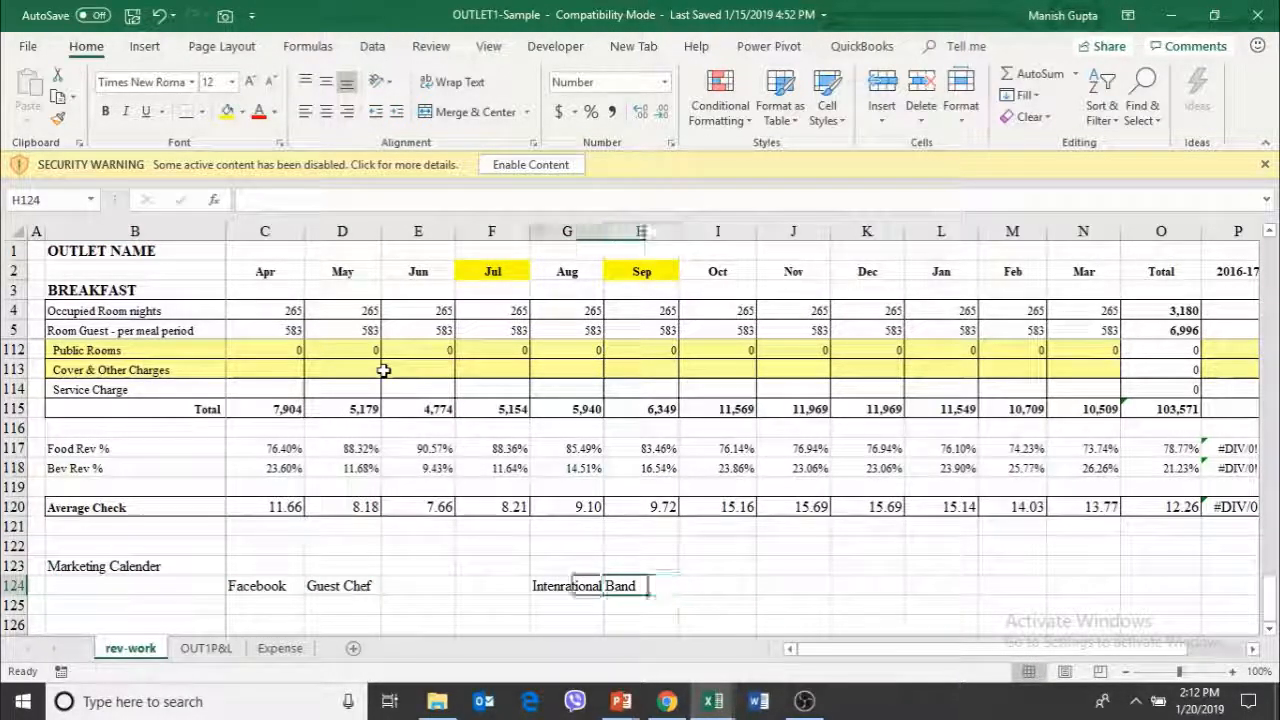
key(Left)
key(Up)
key(Up)
key(Up)
key(Up)
key(Up)
key(Up)
key(Up)
key(Up)
key(Up)
key(Up)
key(Up)
key(Up)
key(Up)
key(Up)
key(Up)
key(Up)
key(Up)
key(Up)
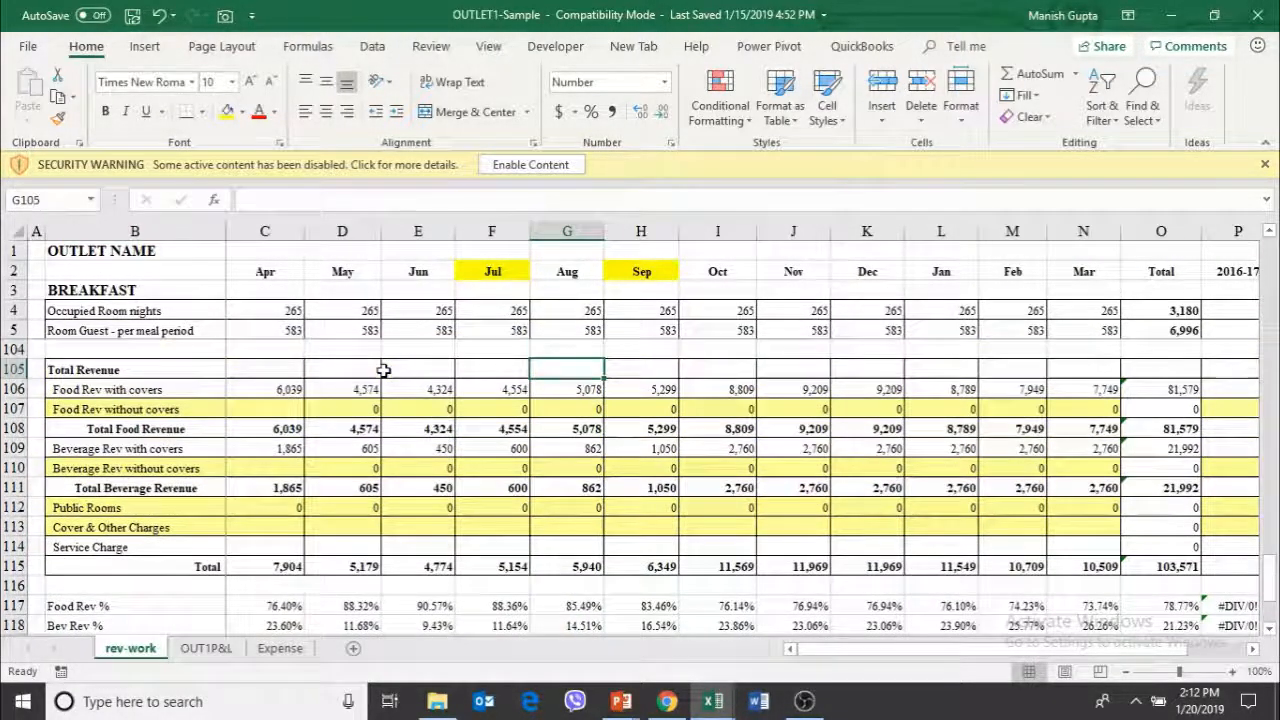
key(Down)
key(Down)
key(Down)
key(Down)
key(Down)
key(Down)
key(Down)
key(Down)
key(Down)
key(Down)
key(Down)
key(Down)
key(Down)
key(Down)
key(Down)
key(Down)
key(Down)
key(Down)
key(Down)
key(Down)
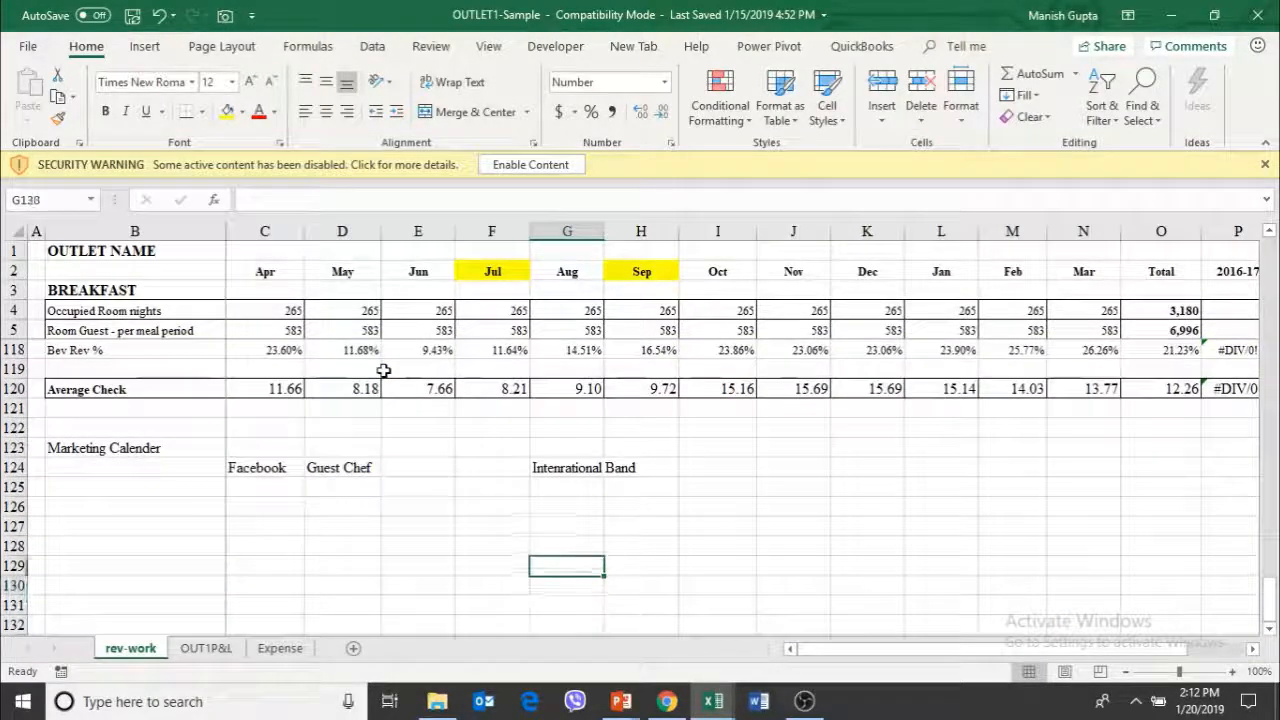
key(Up)
key(Up)
key(Up)
key(Up)
key(Up)
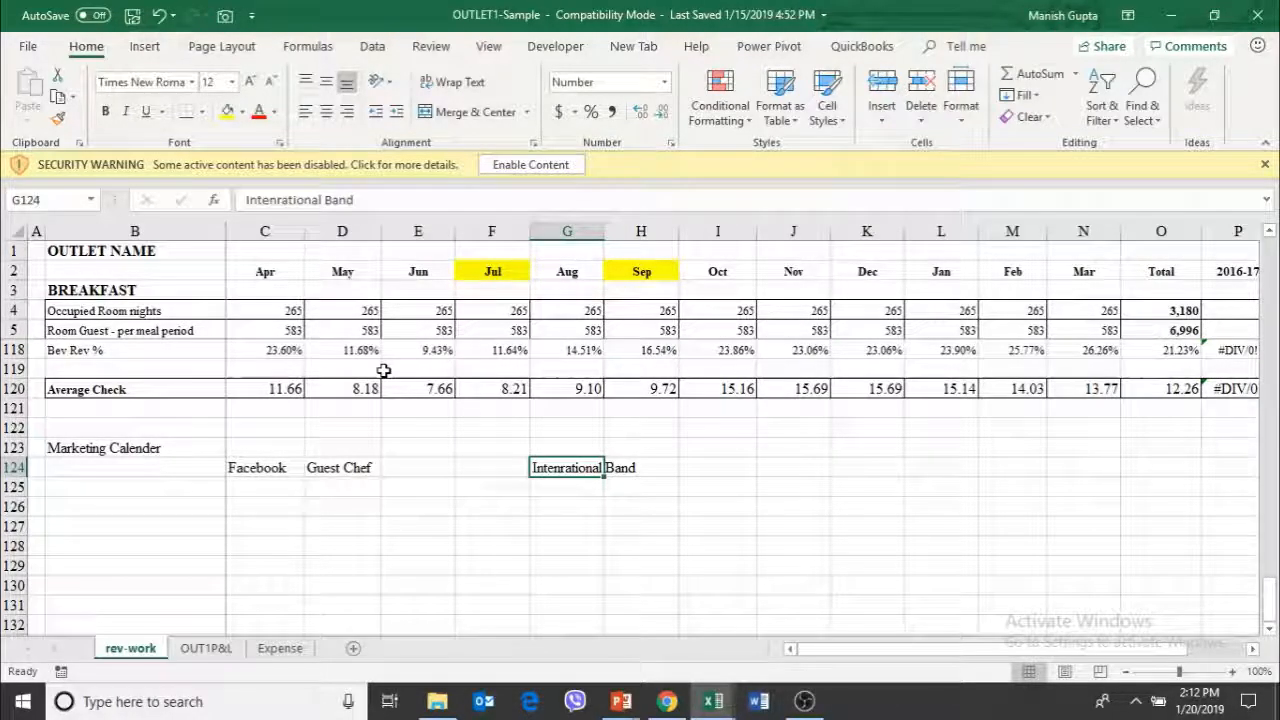
key(Right)
key(Right)
key(Right)
key(Right)
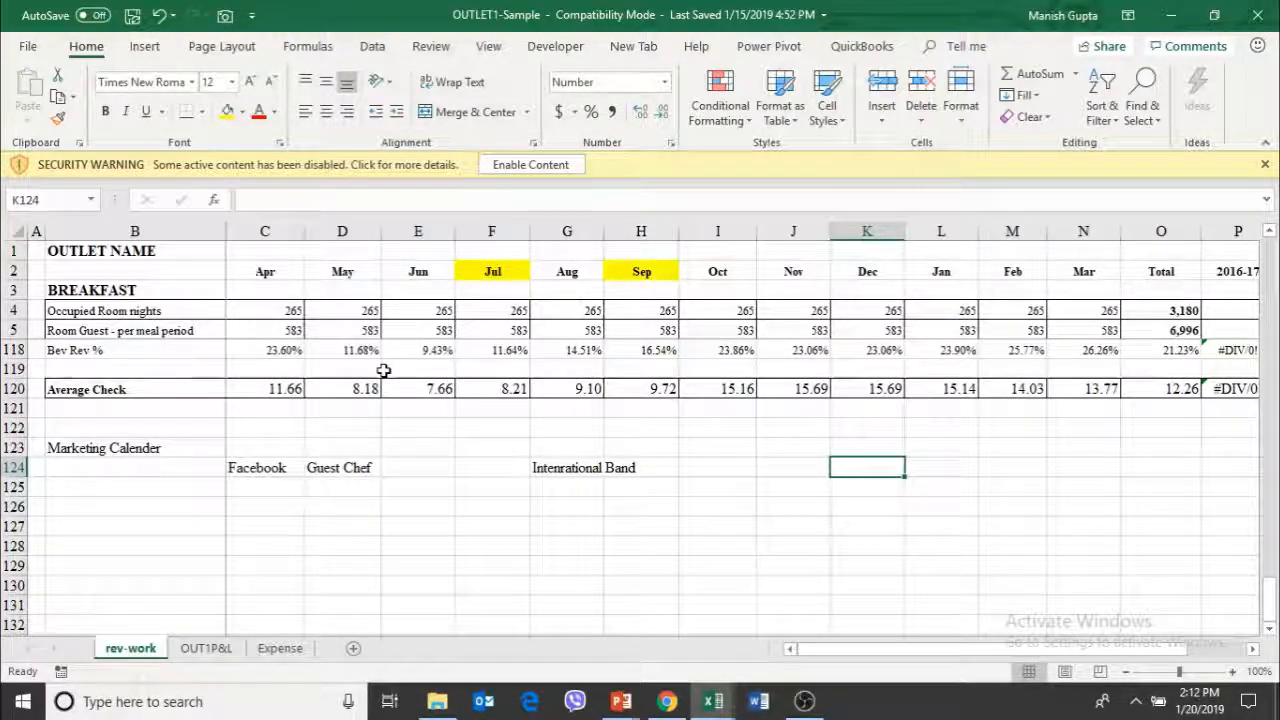
Examine the outlet's profit and loss on the OUT1P&L sheet and its expense workings on the Expense sheet
key(ctrl+Page_Down)
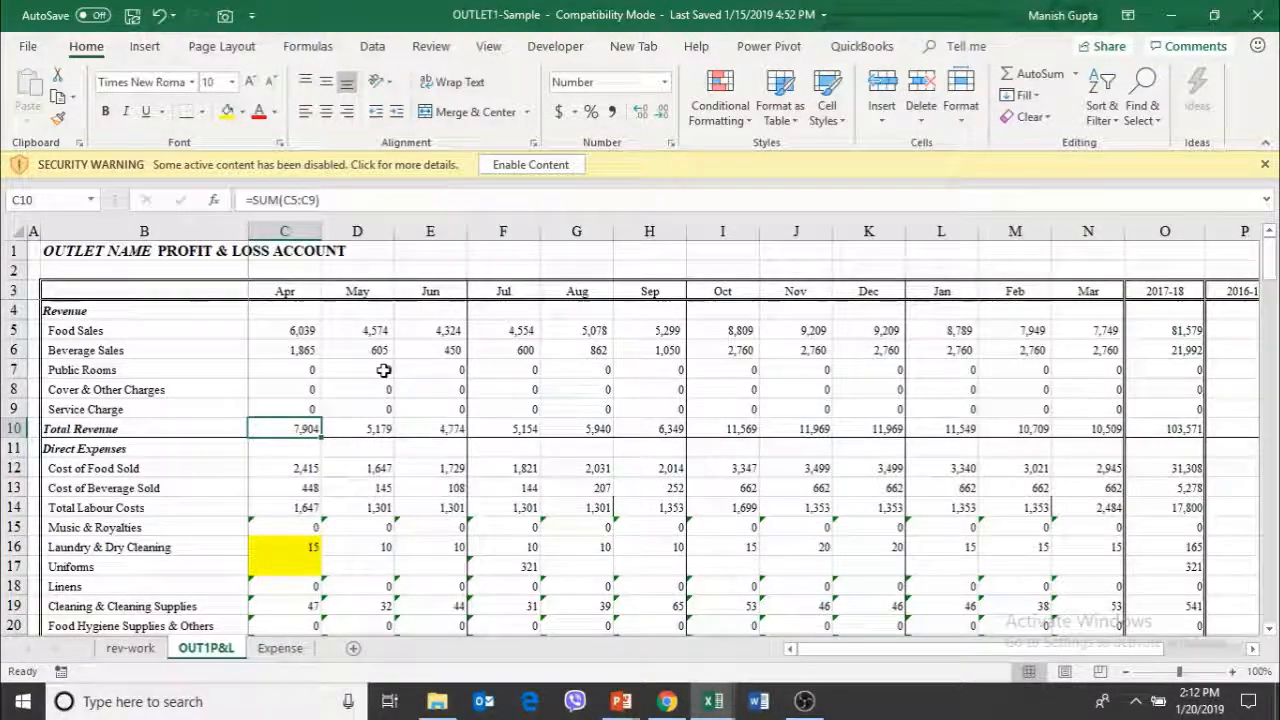
key(ctrl+Page_Down)
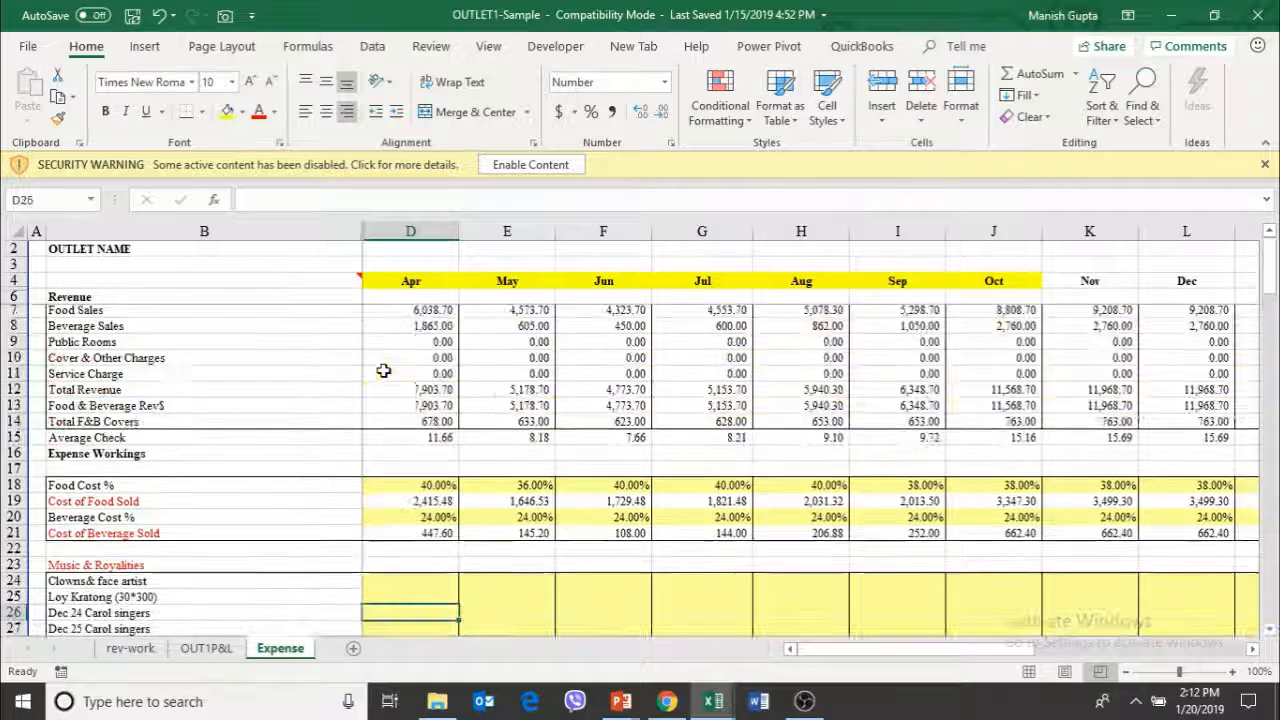
key(Left)
key(Left)
key(Up)
key(Up)
key(Up)
key(Up)
key(Up)
key(Up)
key(Up)
key(Up)
key(Up)
key(Up)
key(Up)
key(Up)
key(Up)
key(Up)
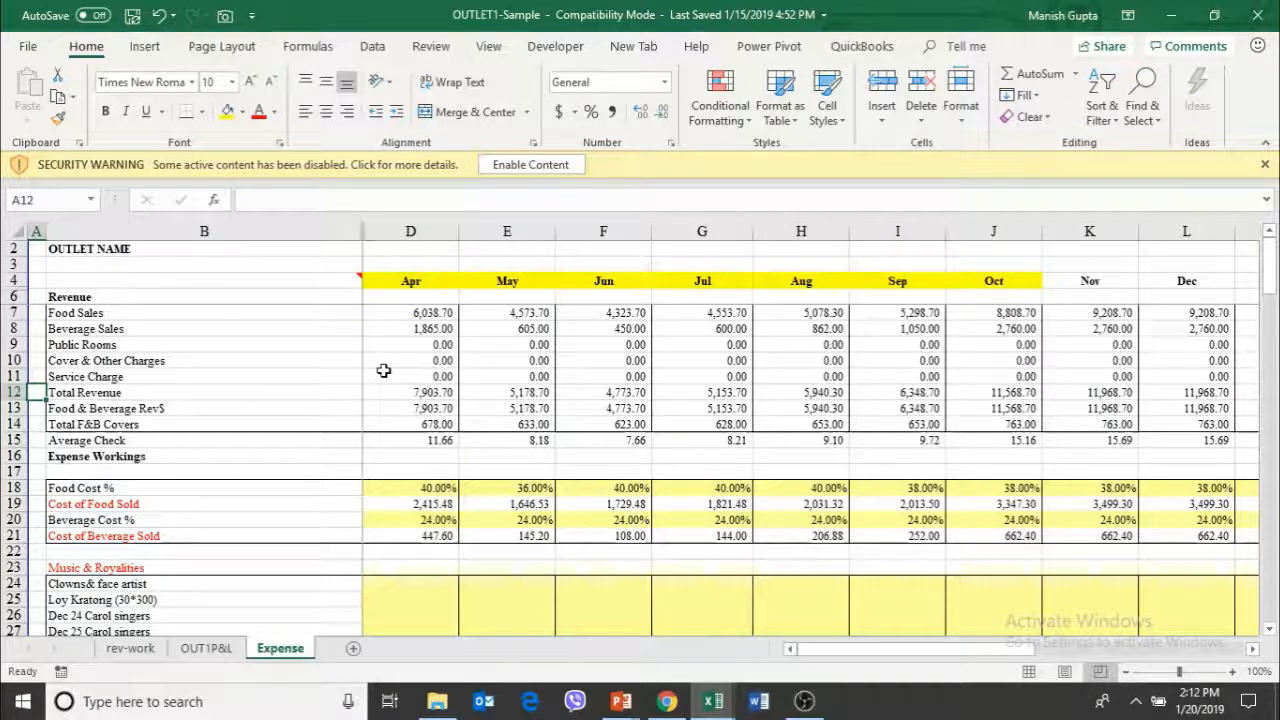
key(alt+Tab)
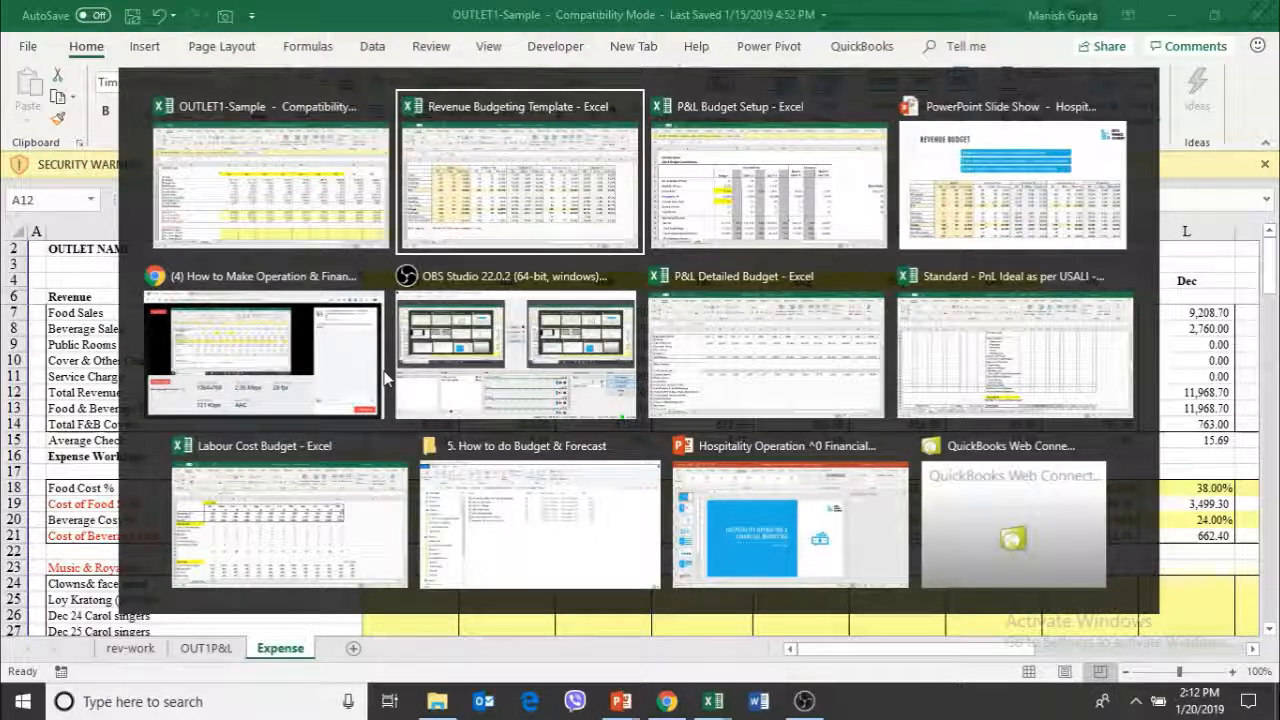
key(alt+Tab)
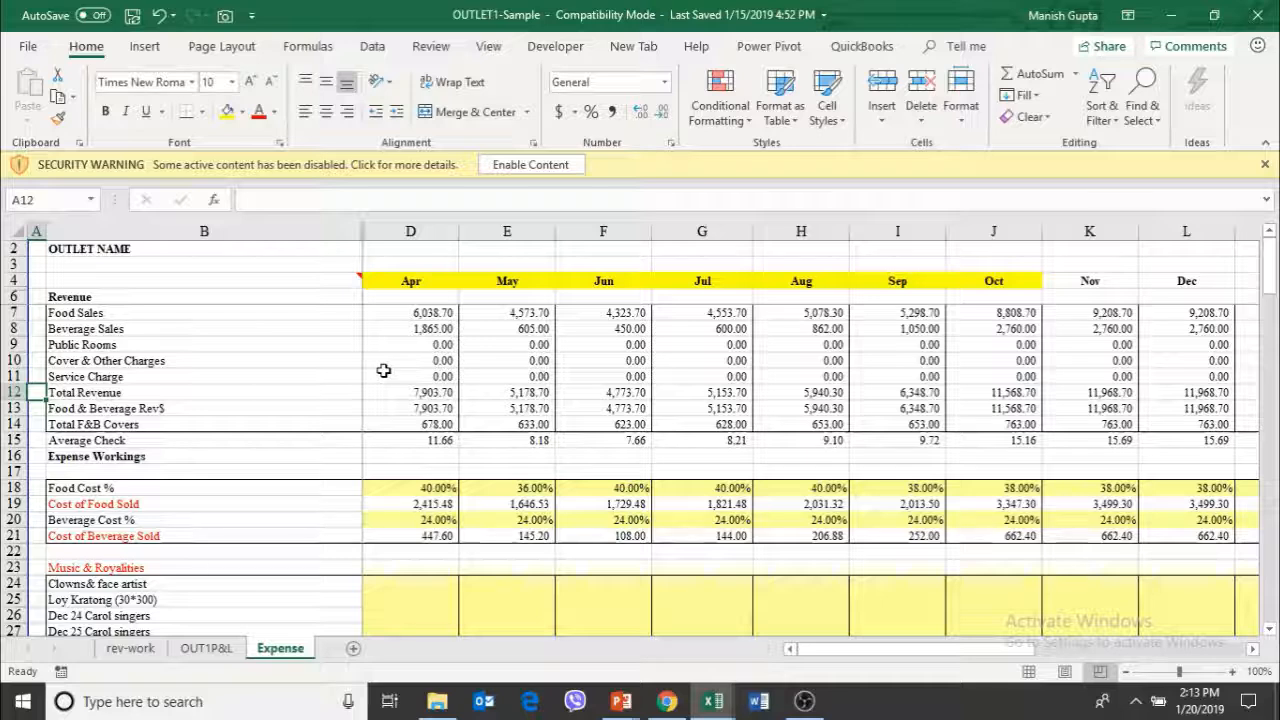
key(ctrl+Page_Up)
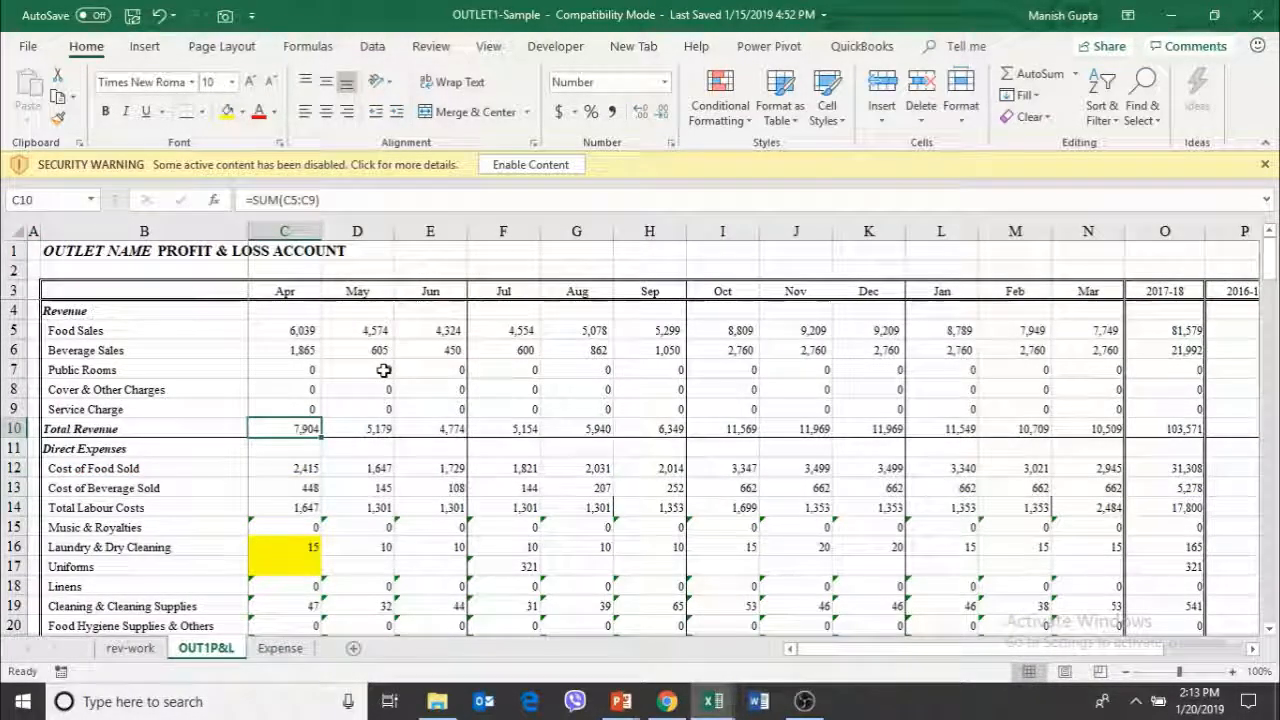
Switch to the PowerPoint slide show and present the Estimating Grand P&L slide up to its third point, building a scenario model
key(alt+Tab)
key(alt+Tab)
key(alt+Tab)
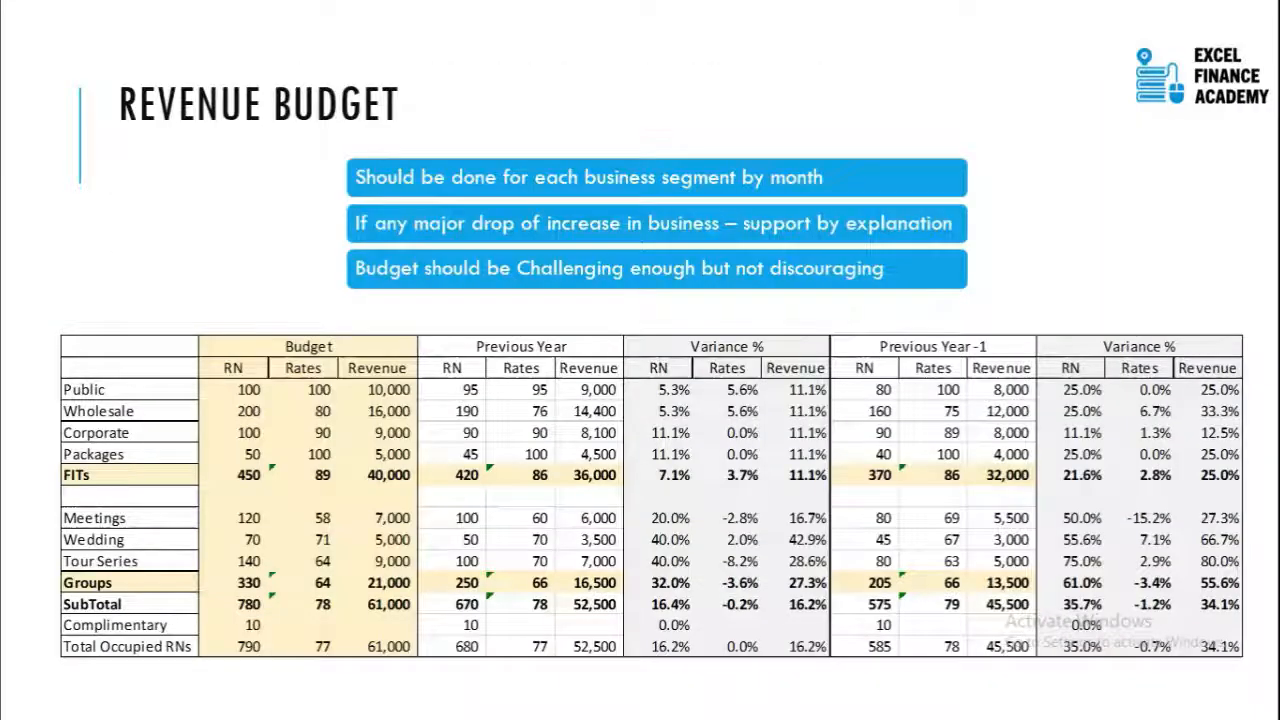
key(Right)
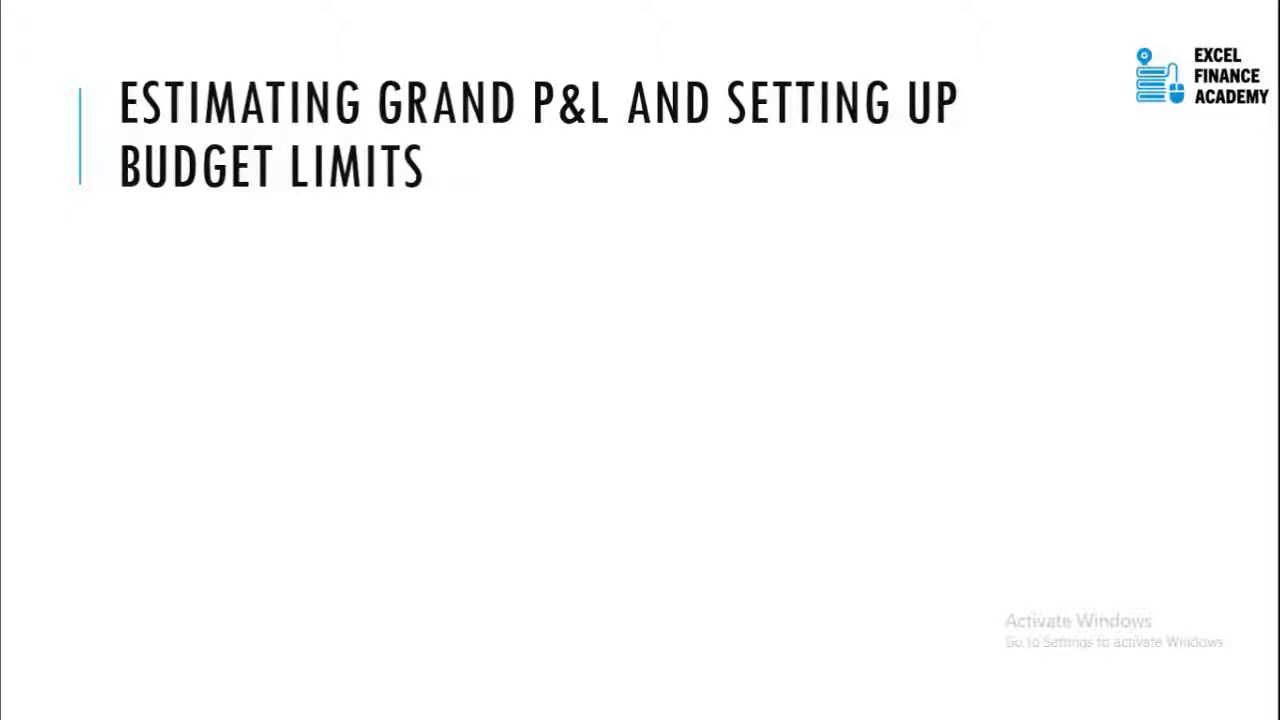
key(Right)
key(Right)
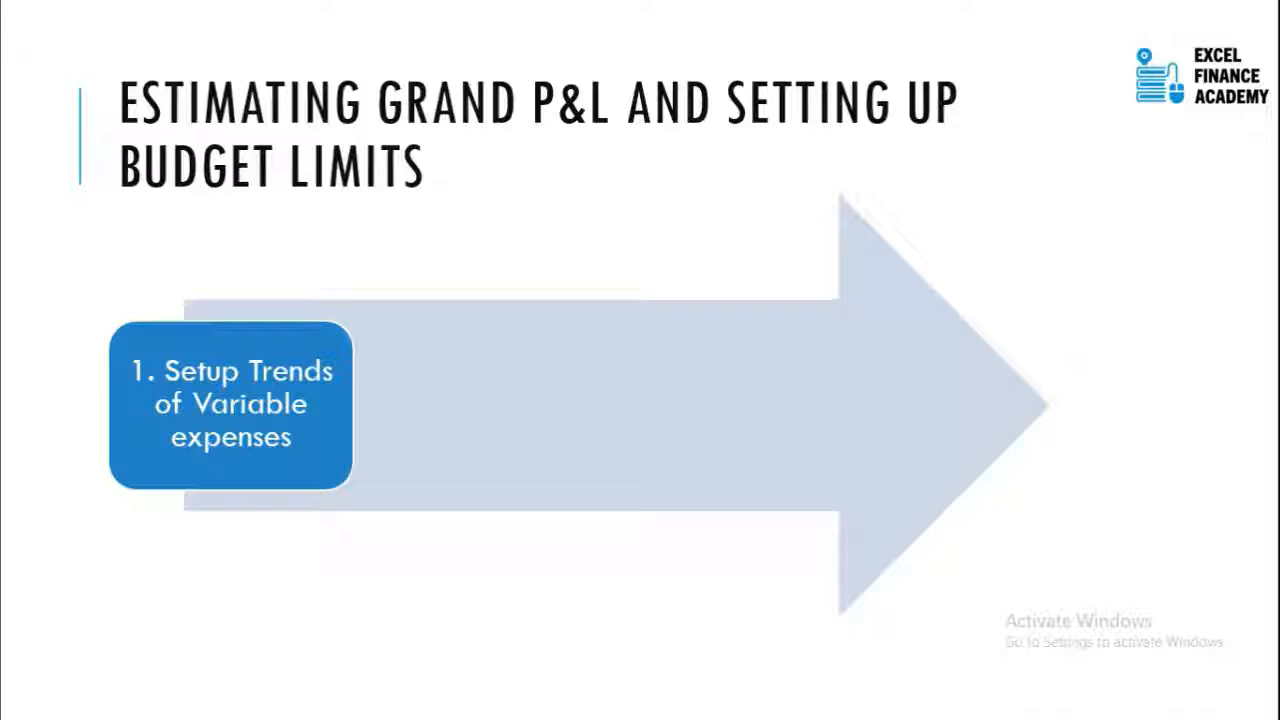
key(Right)
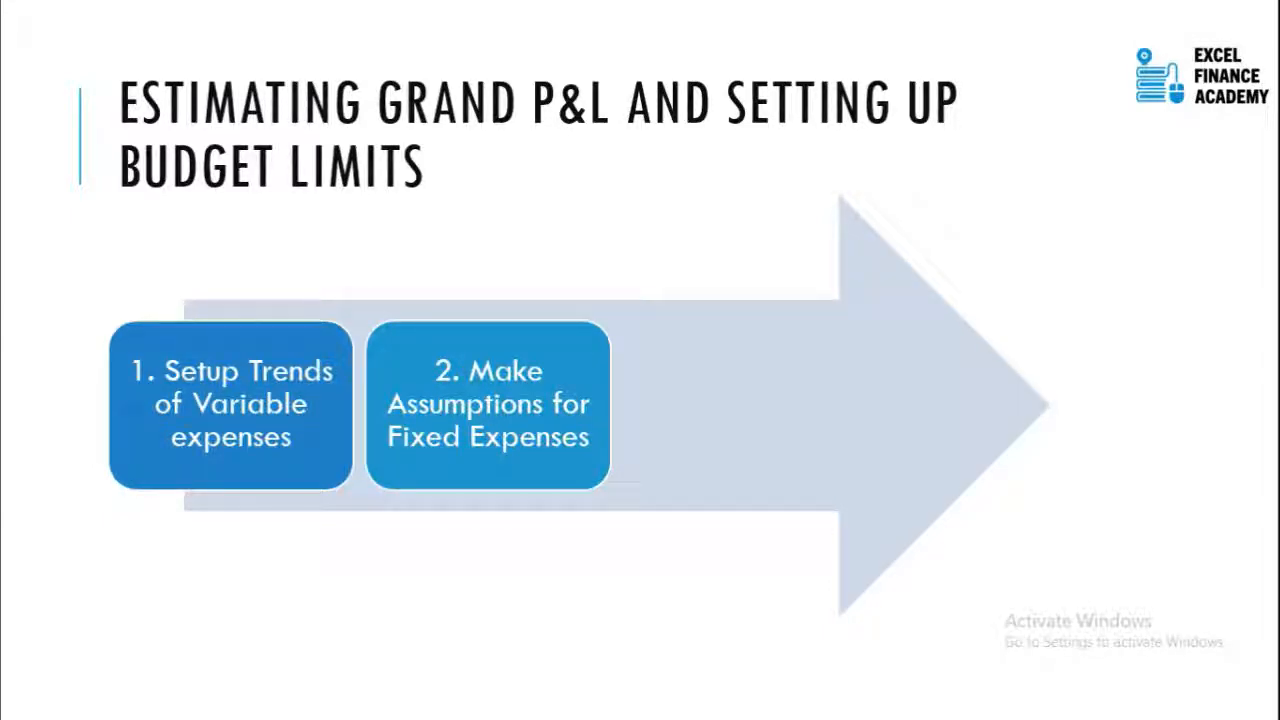
key(Right)
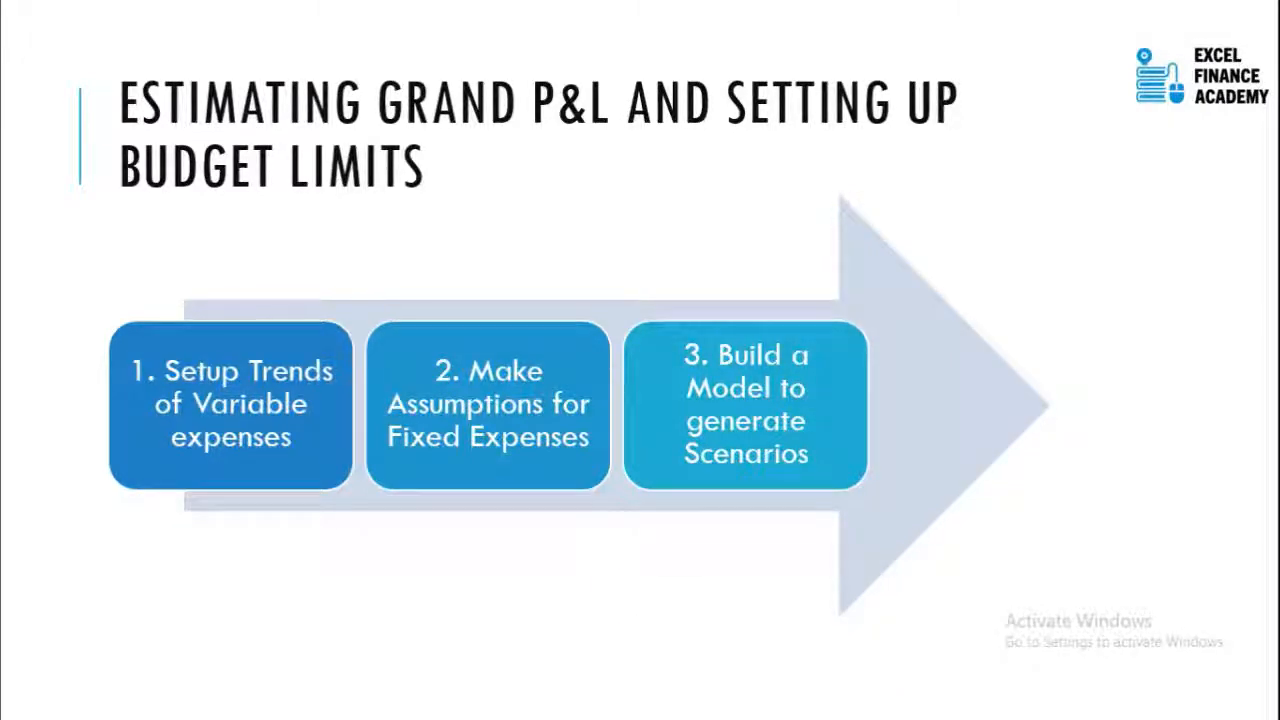
Switch to the P&L Budget Setup workbook in Excel and go to the Data Analysis table on the ABGN sheet
key(alt+Tab)
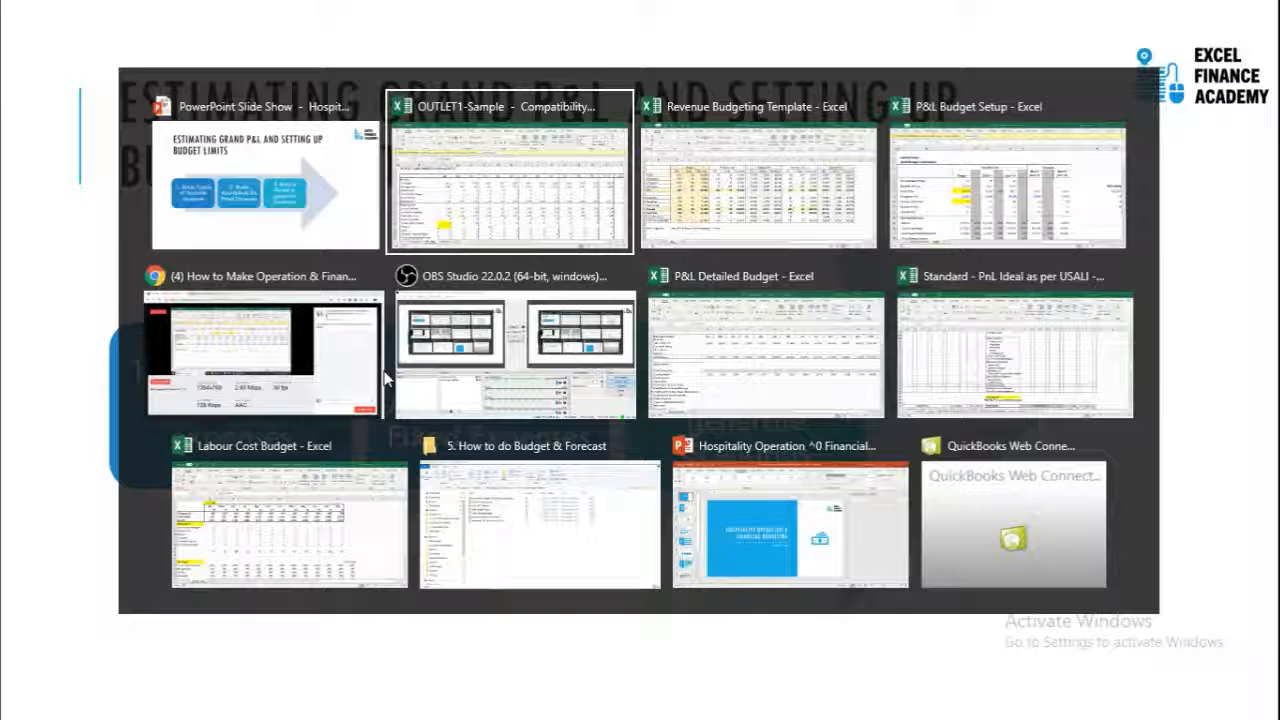
key(Tab)
key(Tab)
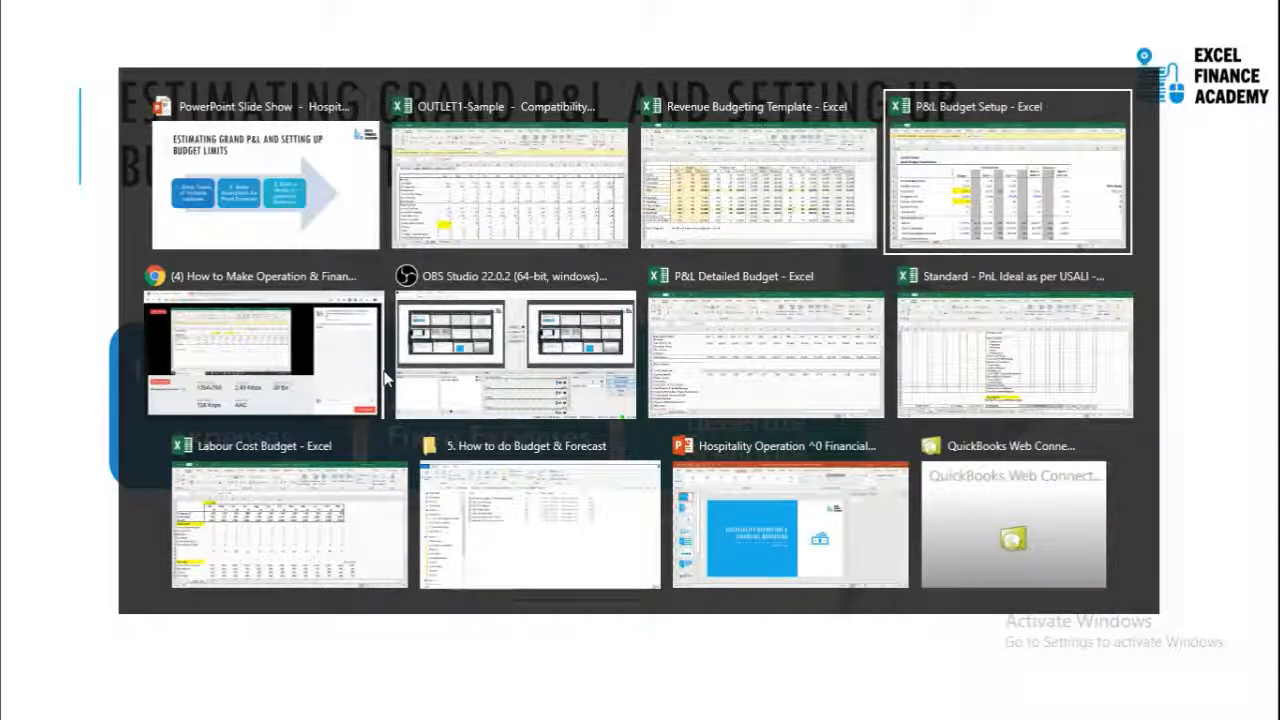
key(Right)
key(Right)
key(Right)
key(Right)
key(Right)
key(Right)
key(Right)
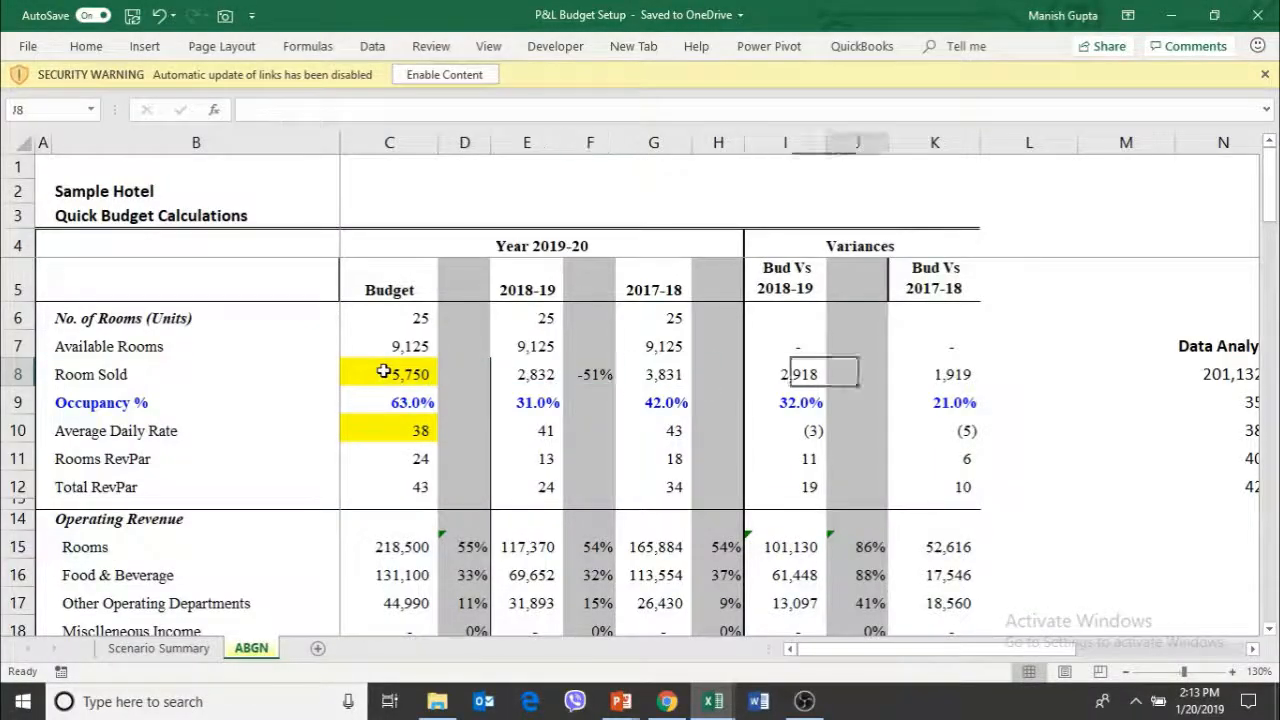
key(Right)
key(Right)
key(Right)
key(Right)
key(Right)
key(Right)
key(Right)
key(Right)
key(Right)
key(Right)
key(Right)
key(Right)
key(Right)
key(Left)
key(Left)
key(Left)
key(Left)
key(Left)
key(Left)
key(Left)
key(Left)
key(Left)
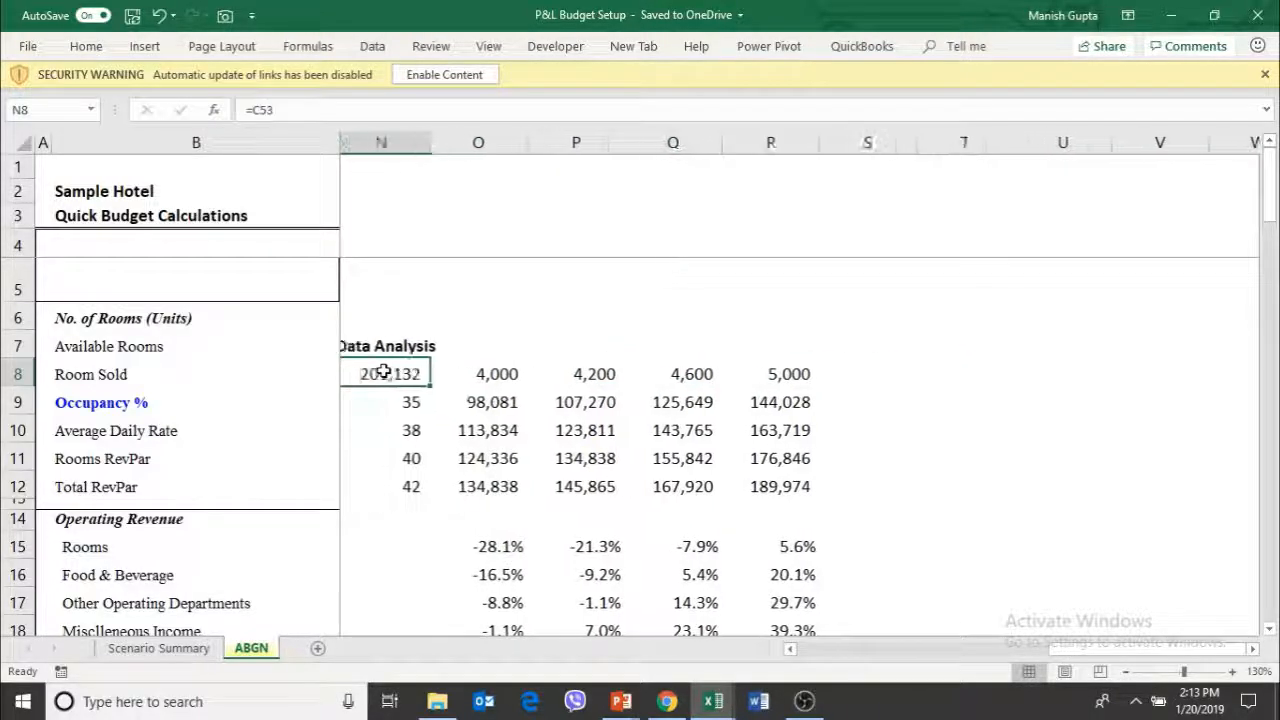
Examine the Data Analysis table's formula in N8, the rates below it and the room-sold values beside it
key(Left)
key(Right)
key(Right)
key(Up)
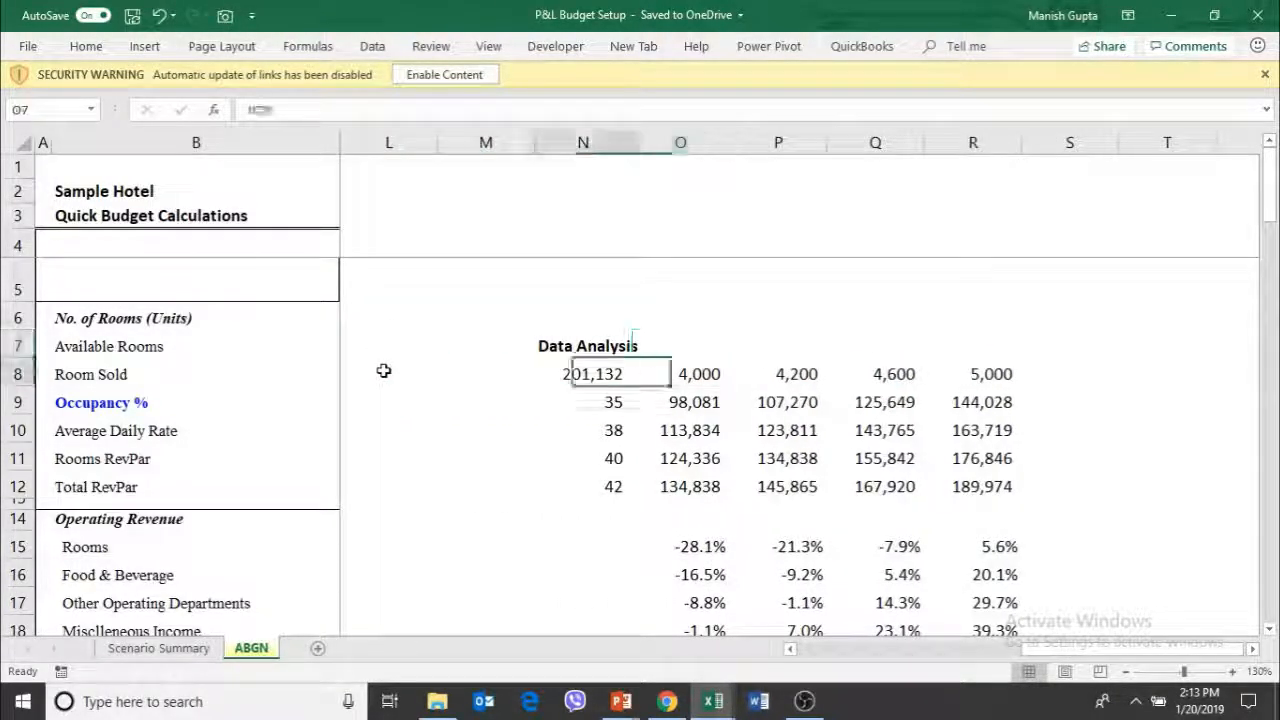
key(Down)
key(Left)
key(Down)
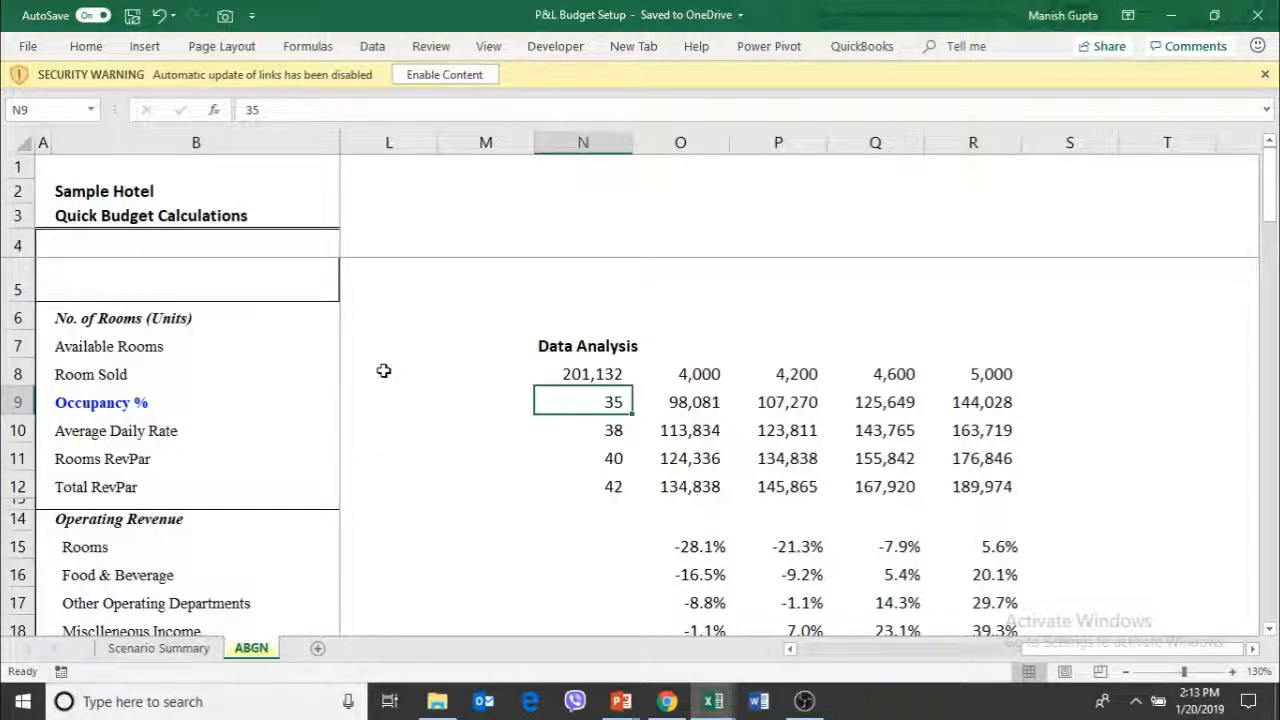
key(Up)
key(Right)
key(Left)
key(Up)
key(Down)
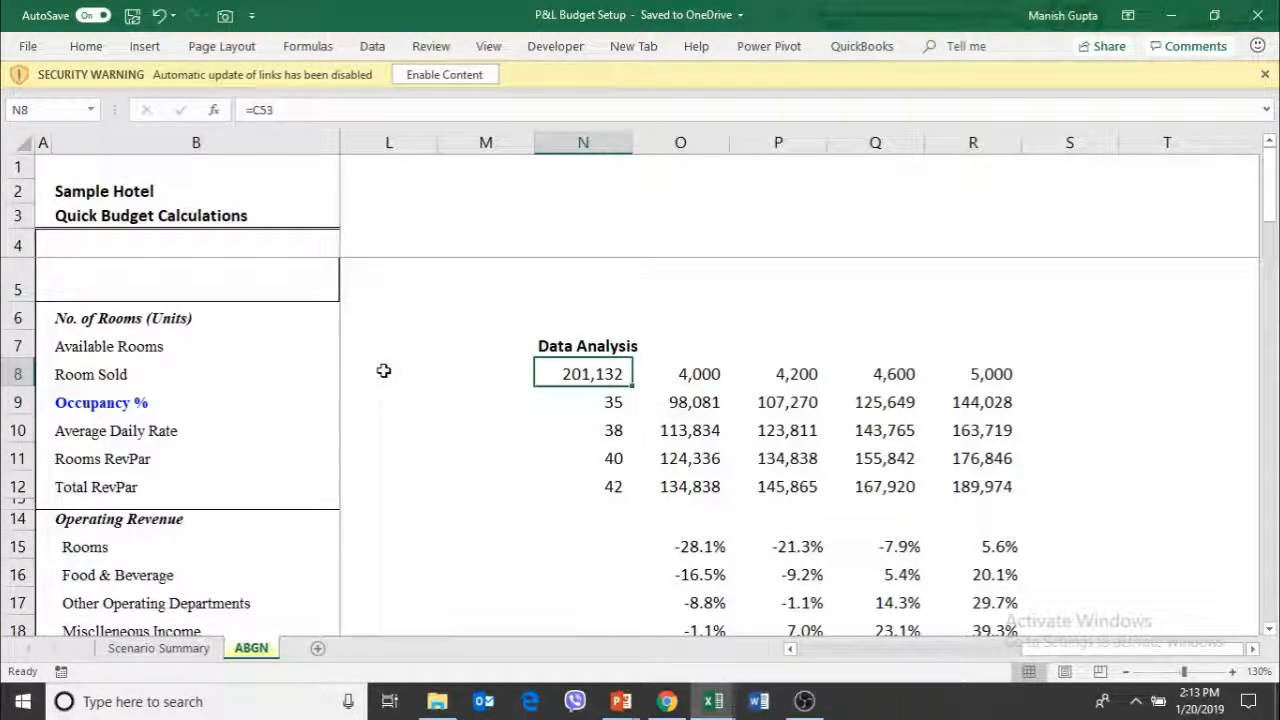
Highlight the Data Analysis table's corner cell N8 with a yellow fill
click(86, 48)
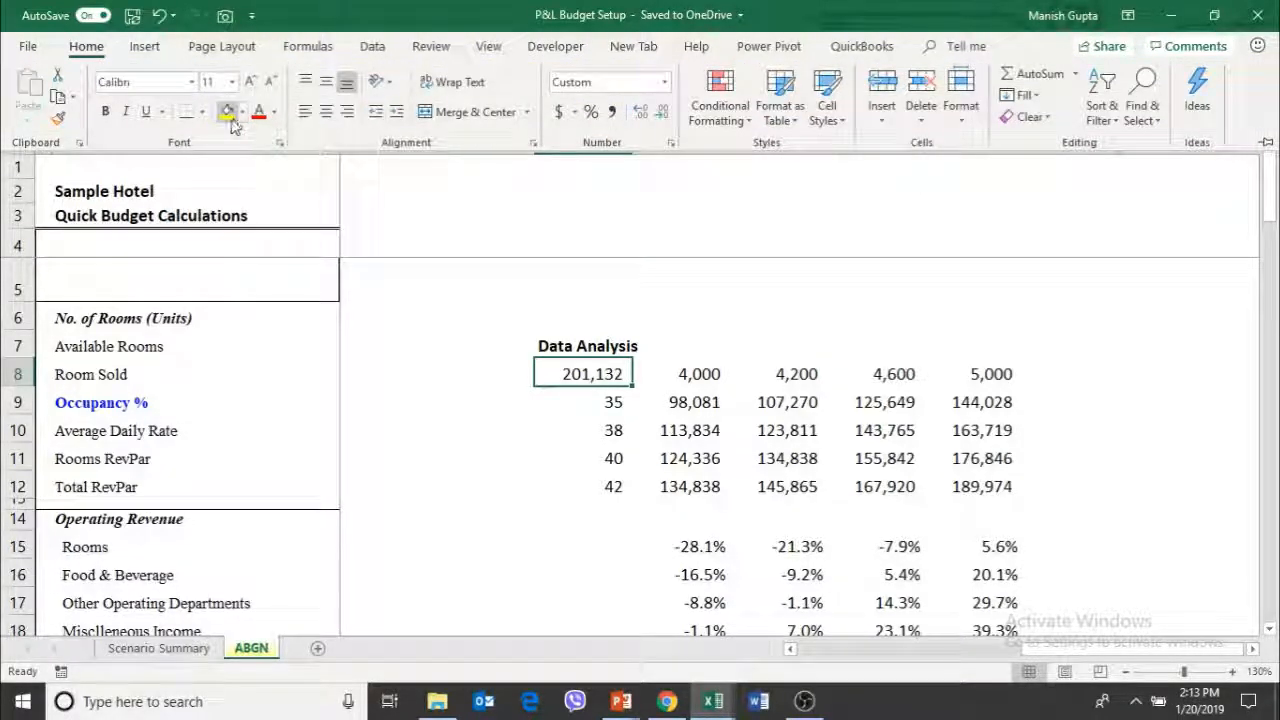
click(229, 114)
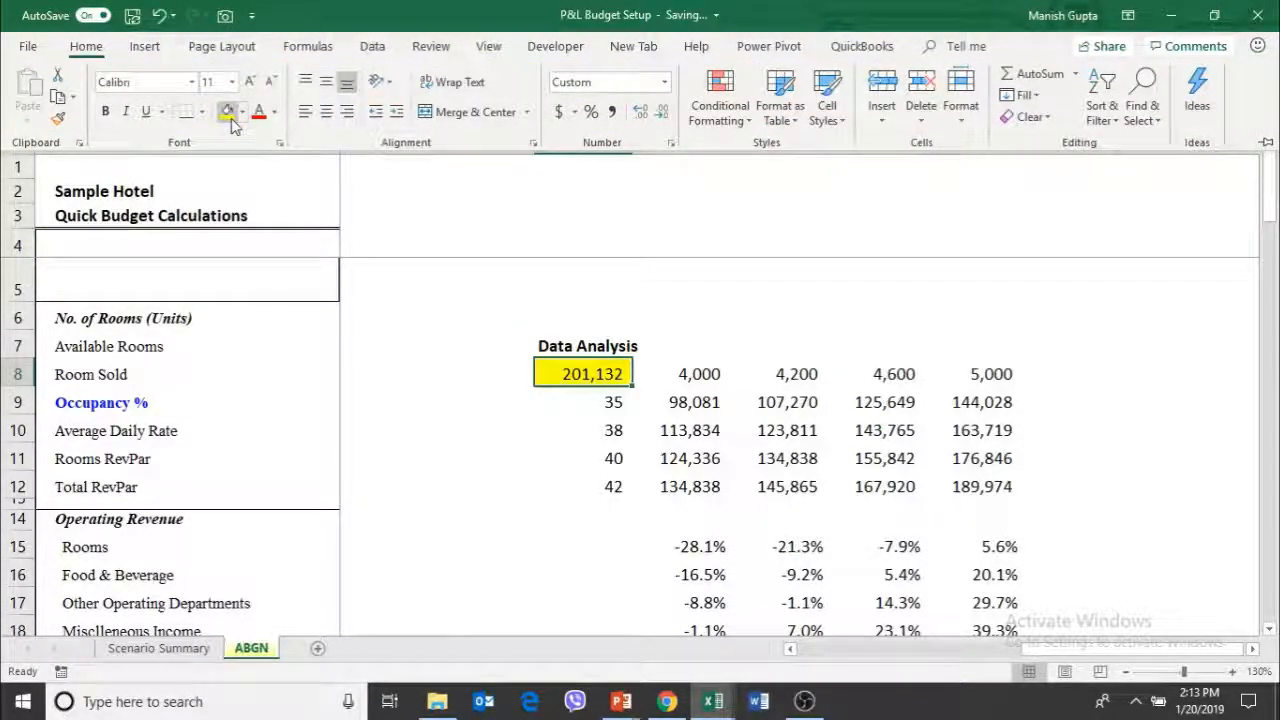
click(702, 370)
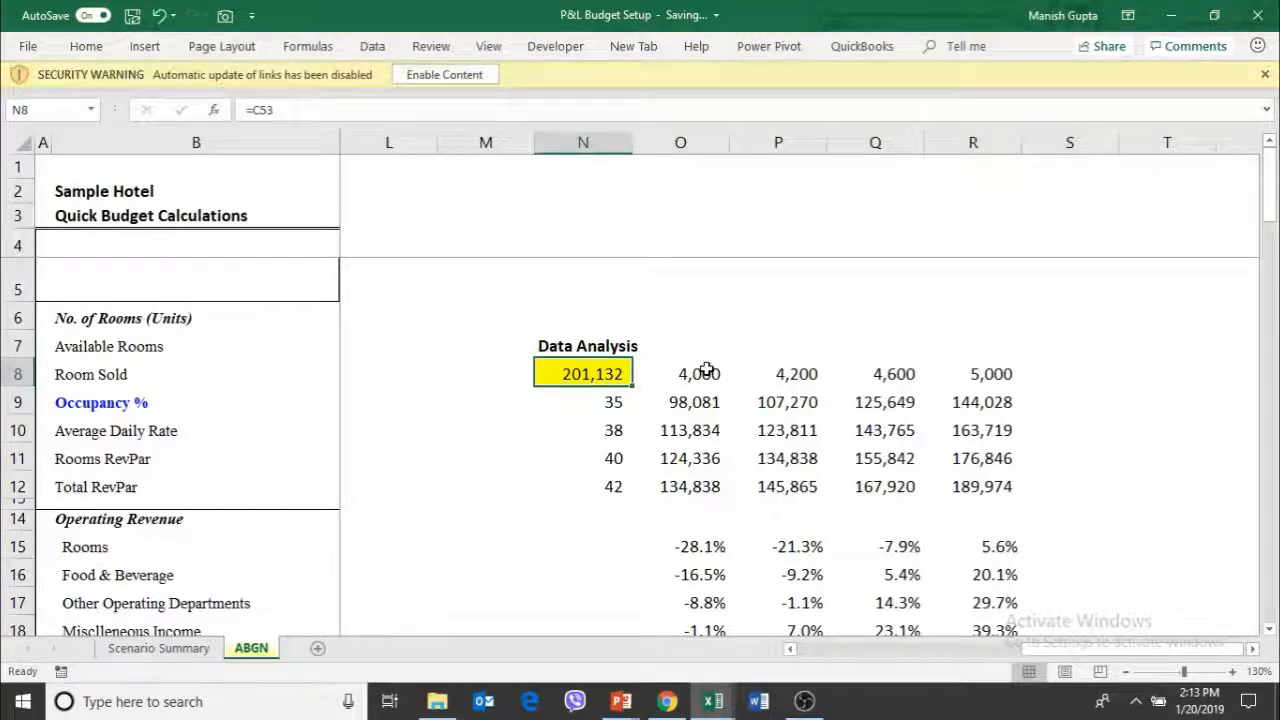
Link P8 in the Data Analysis table to the budgeted Room Sold figure with the formula =C8
key(Right)
key(Right)
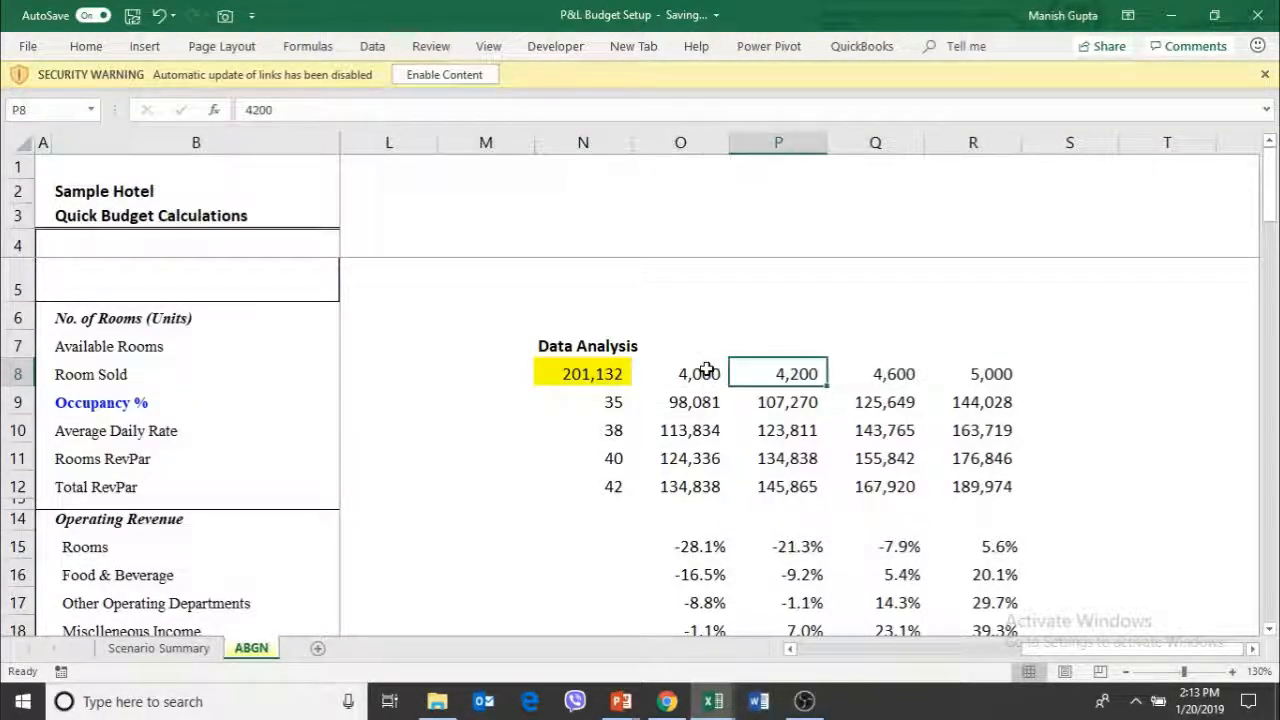
key(Left)
key(Right)
key(Right)
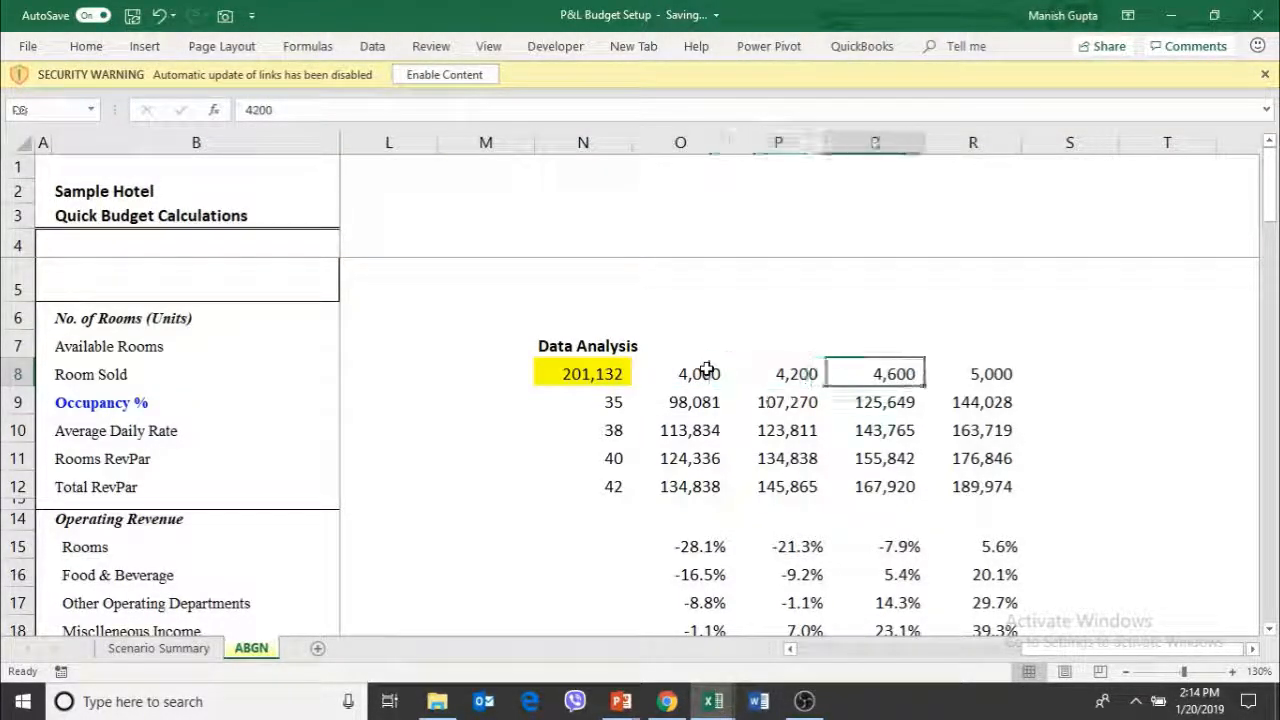
key(Left)
text(=)
key(Left)
key(Left)
key(Left)
key(Left)
key(Left)
key(Left)
key(Left)
key(Left)
key(Left)
key(Left)
key(Left)
key(Left)
key(Left)
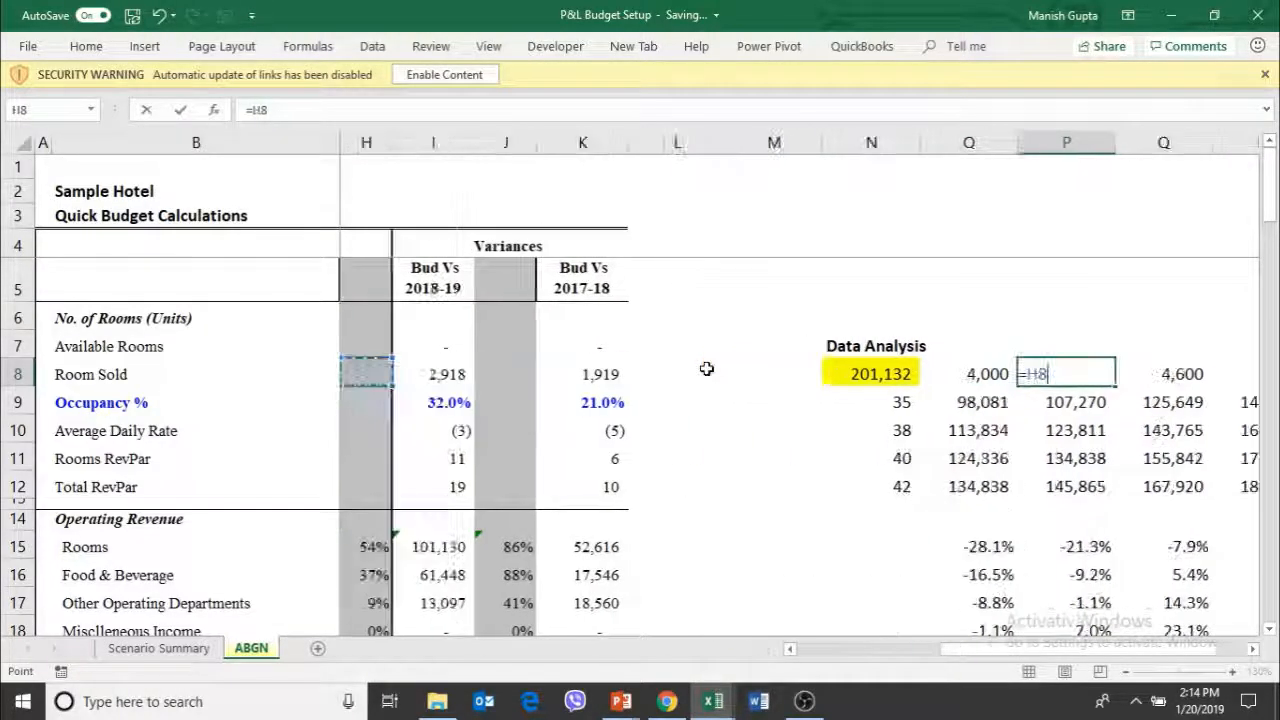
key(Right)
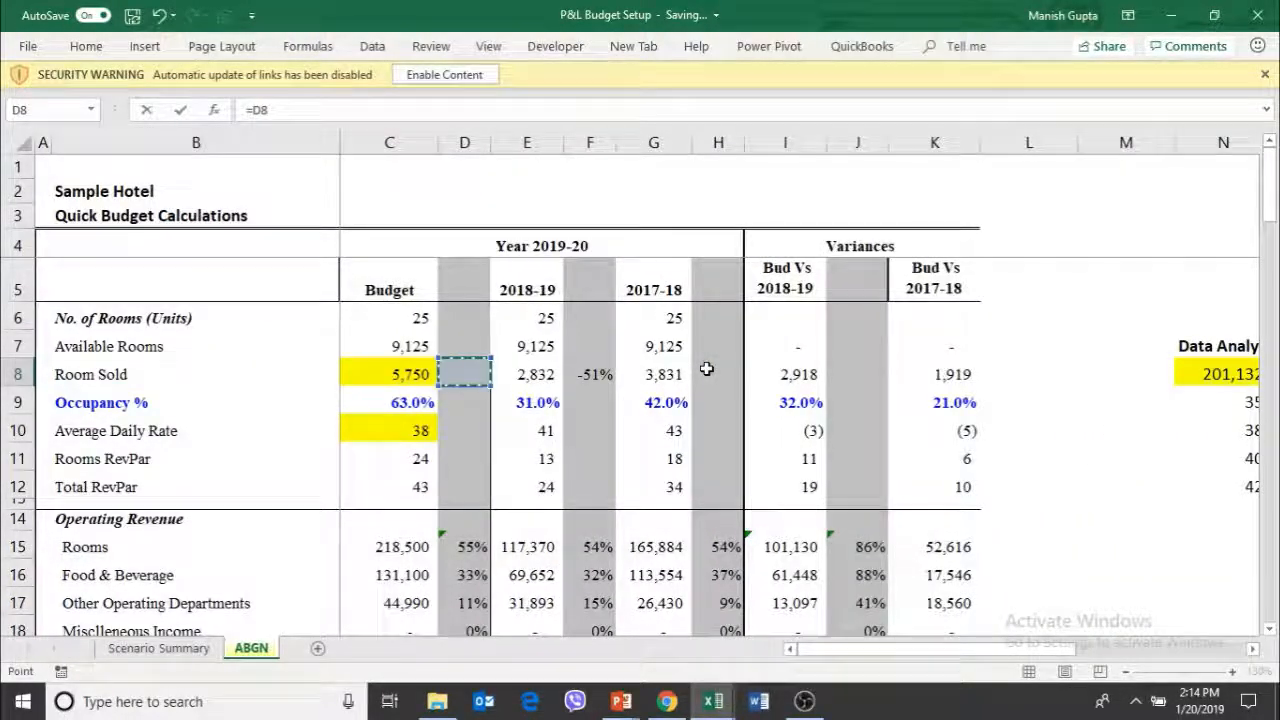
key(Left)
key(Return)
Set Q8 in the Data Analysis table to 10% above the neighbouring rooms-sold value with the formula =P8*1.1
key(Right)
key(Right)
key(Right)
key(Left)
key(Up)
key(Left)
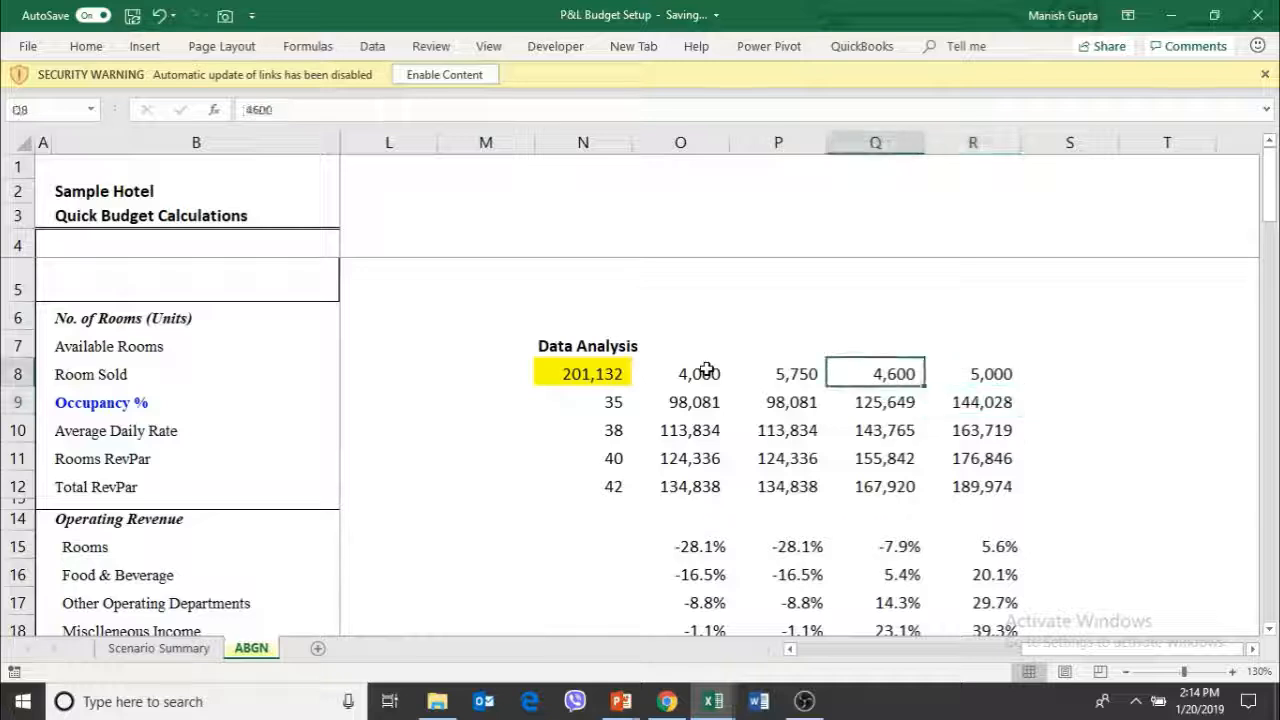
text(=)
key(Left)
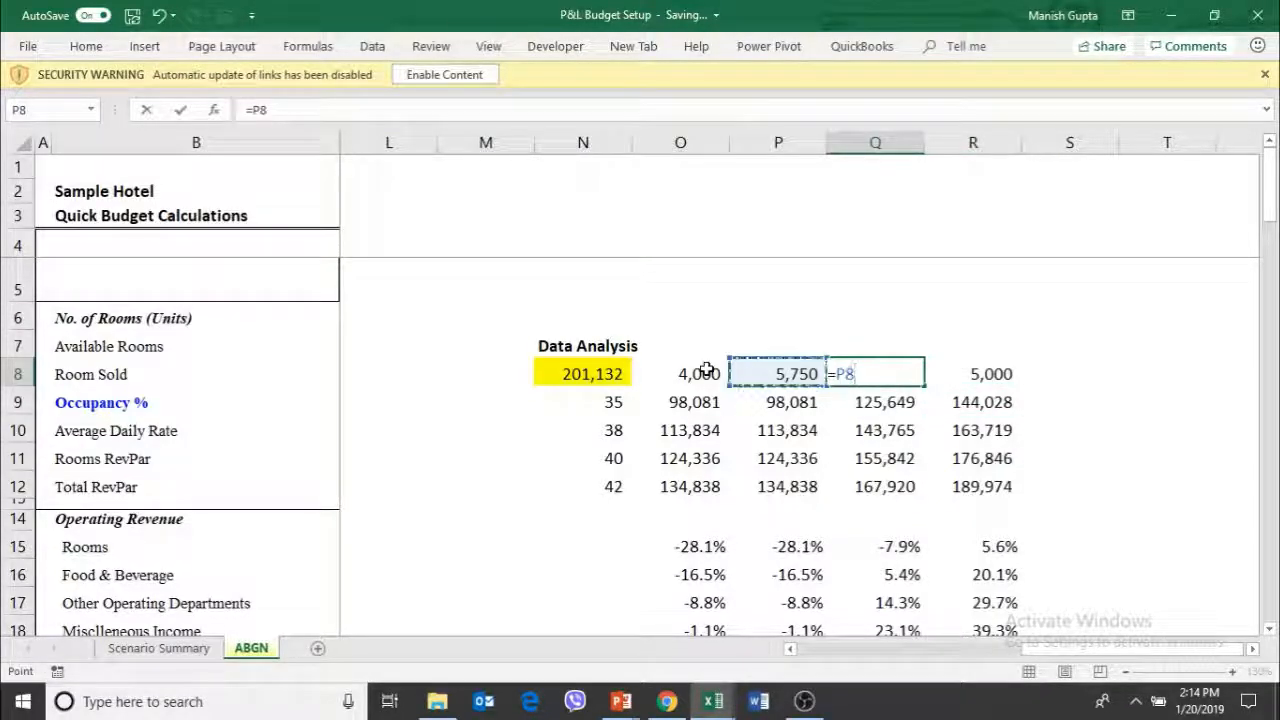
text(*1.1)
key(Right)
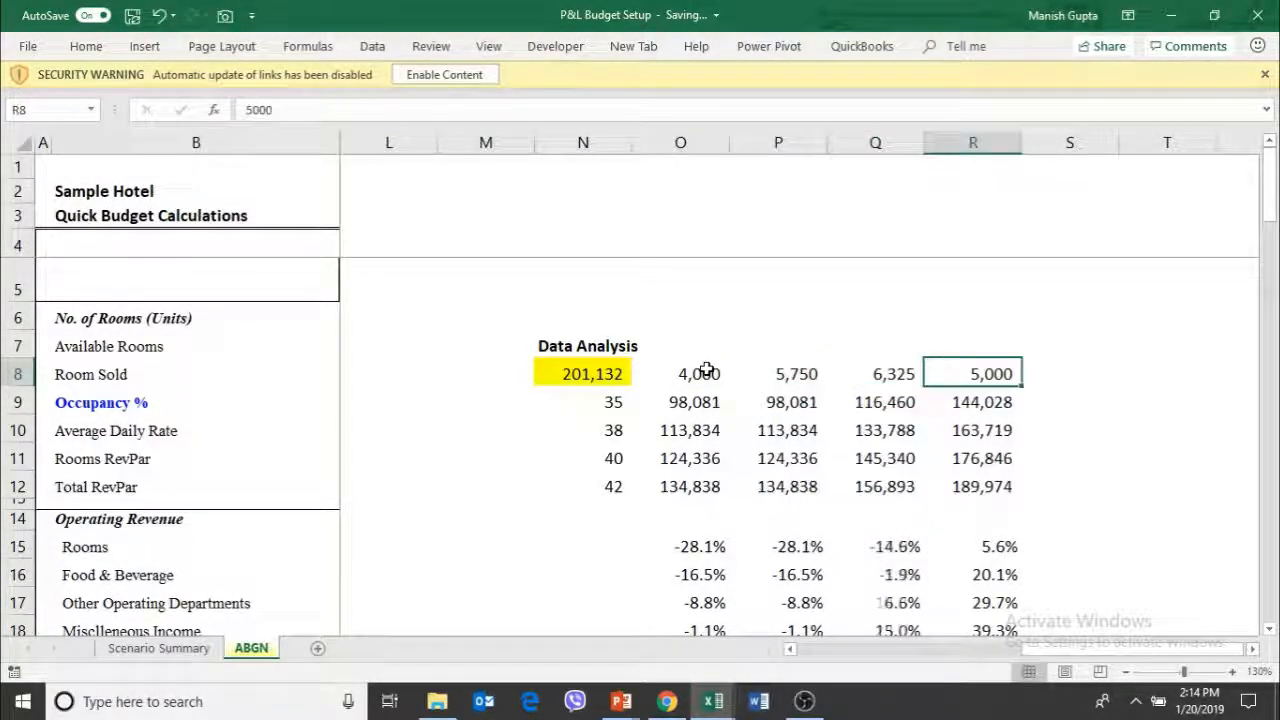
Copy the 10% increase formula from Q8 to R8 in the Data Analysis table's rooms-sold row
key(Left)
key(ctrl+c)
key(Right)
key(Return)
key(Left)
key(Left)
key(Left)
key(Left)
key(Right)
key(Right)
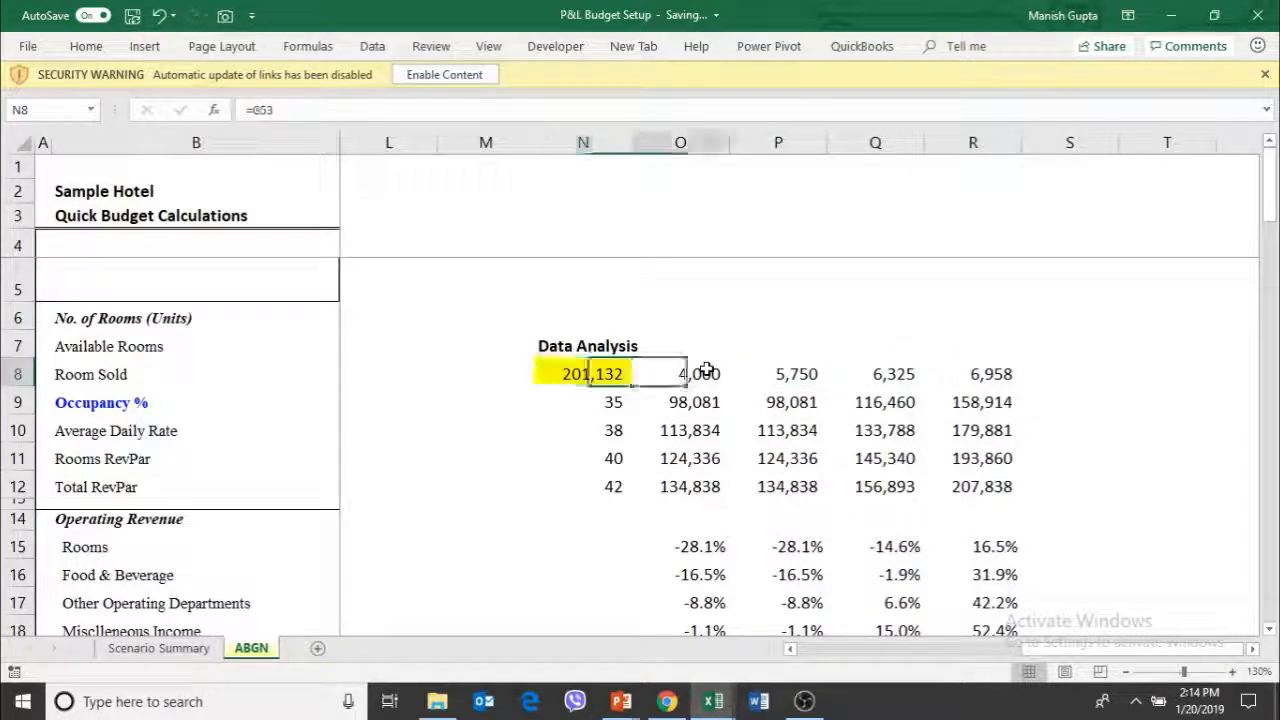
Set O8 in the Data Analysis table to 10% below the neighbouring rooms-sold value with the formula =P8*.9
key(Left)
text(-)
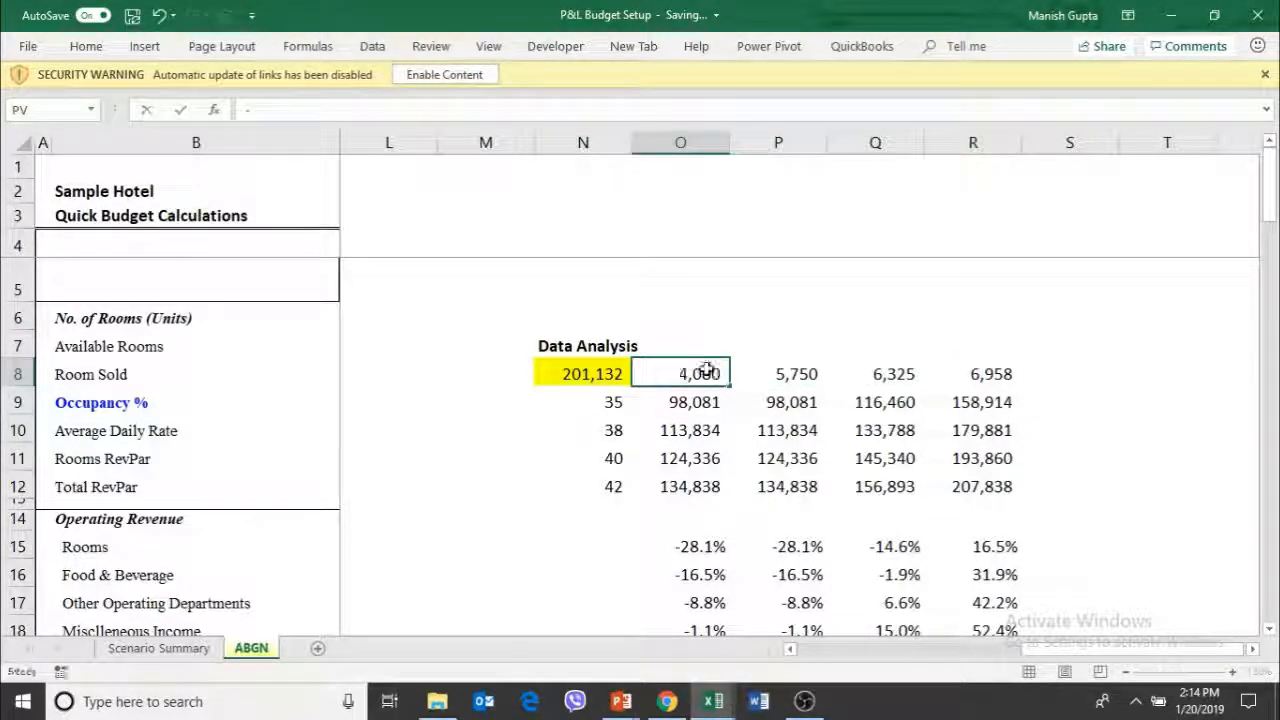
key(Escape)
text(=)
key(Right)
text(*)
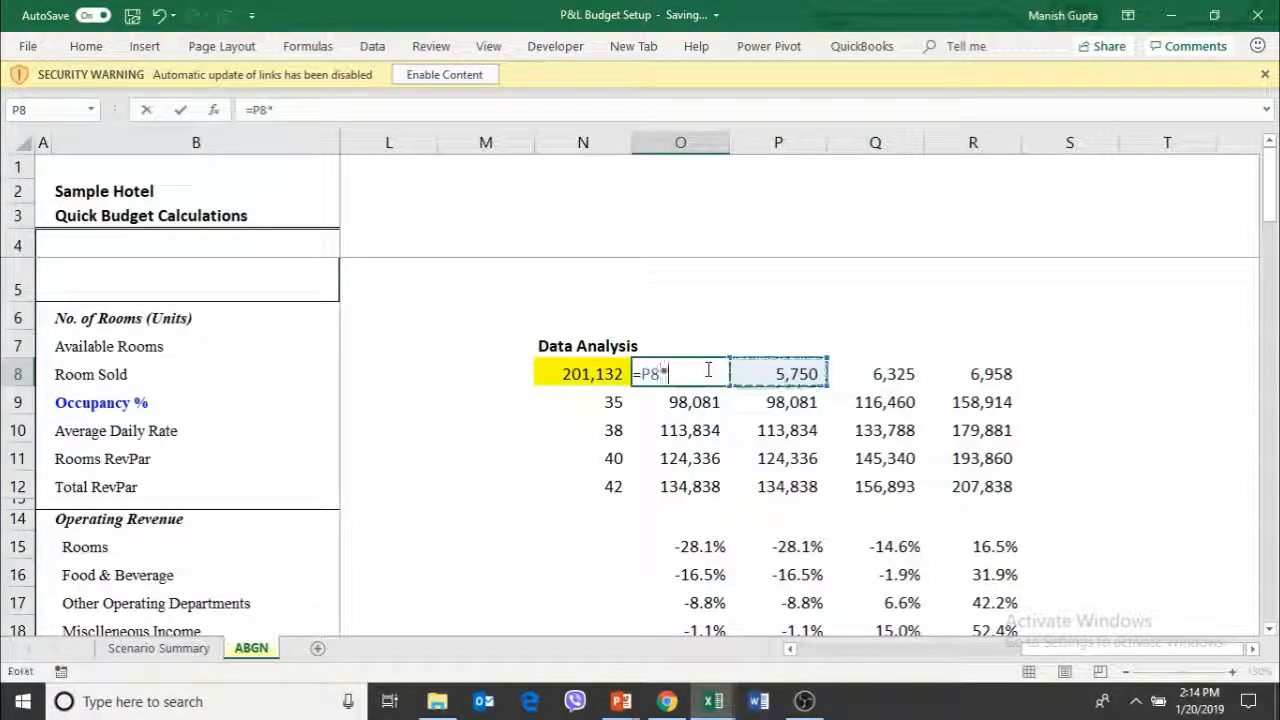
text(.)
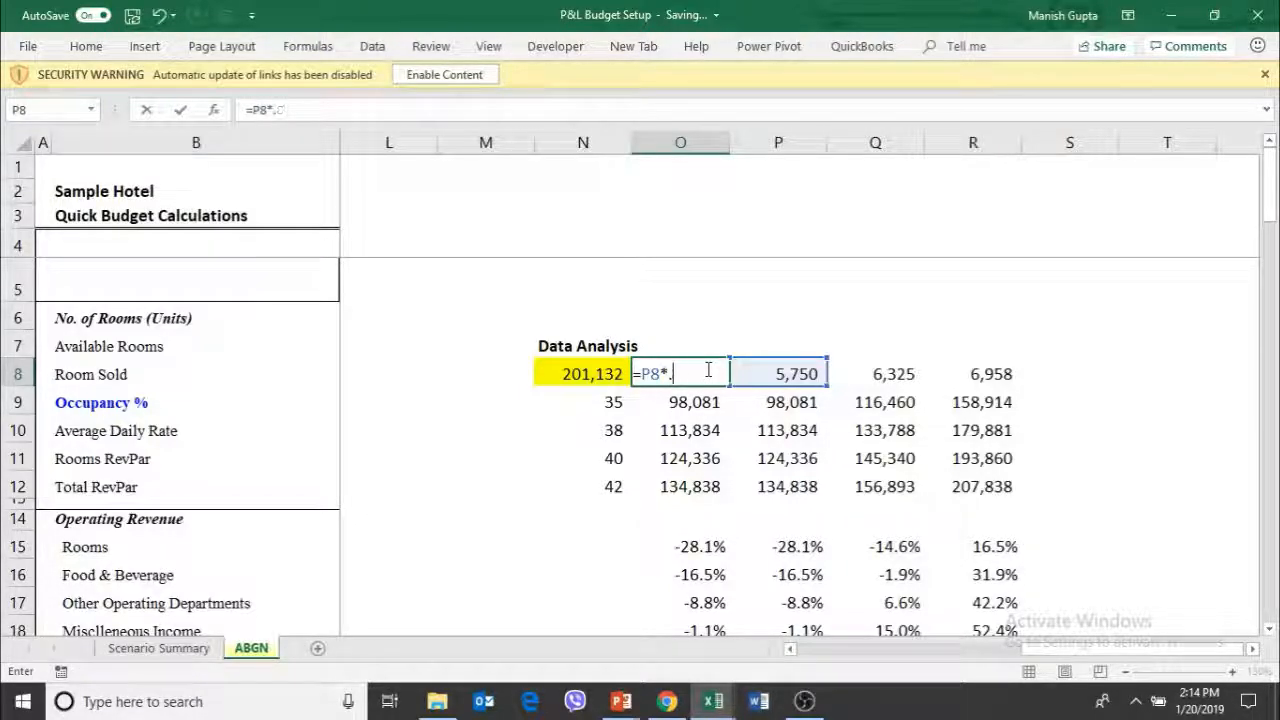
text(89)
key(Return)
Link N10 in the Data Analysis table's rate column to the budgeted Average Daily Rate with the formula =C10
key(Left)
key(Down)
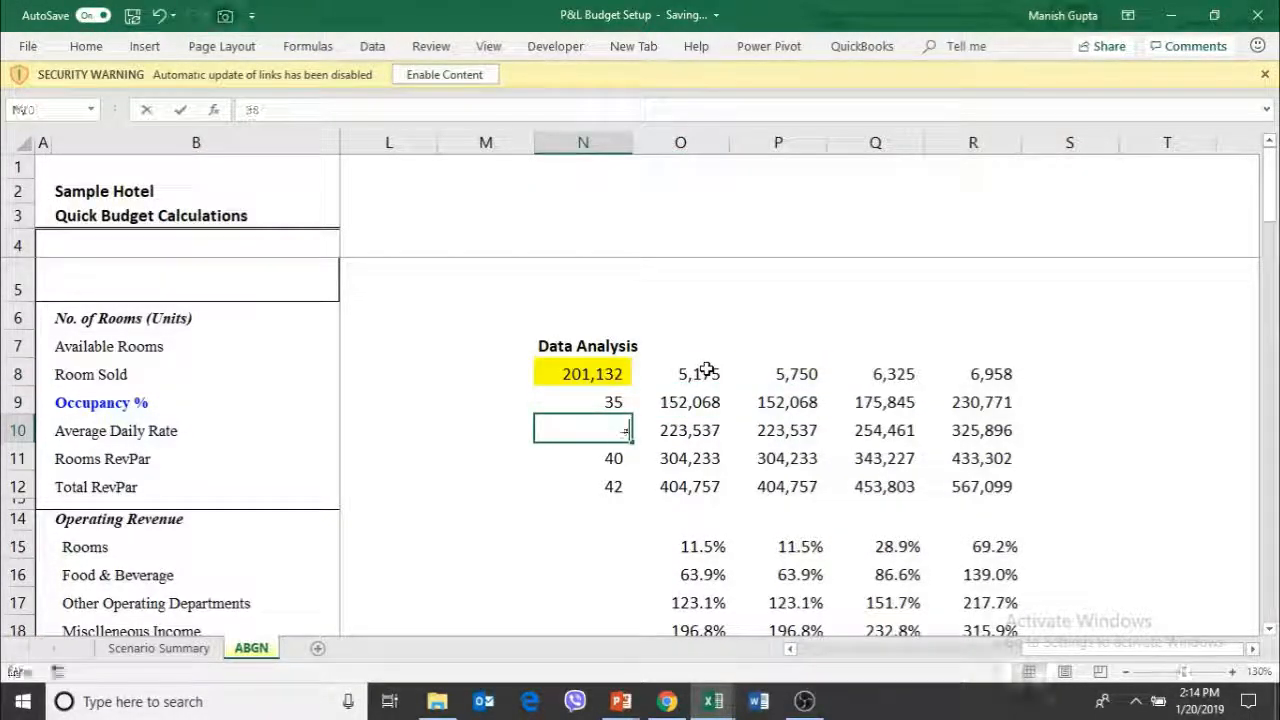
text(=)
key(Left)
key(Left)
key(Left)
key(Left)
key(Left)
key(Left)
key(Left)
key(Left)
key(Left)
key(Left)
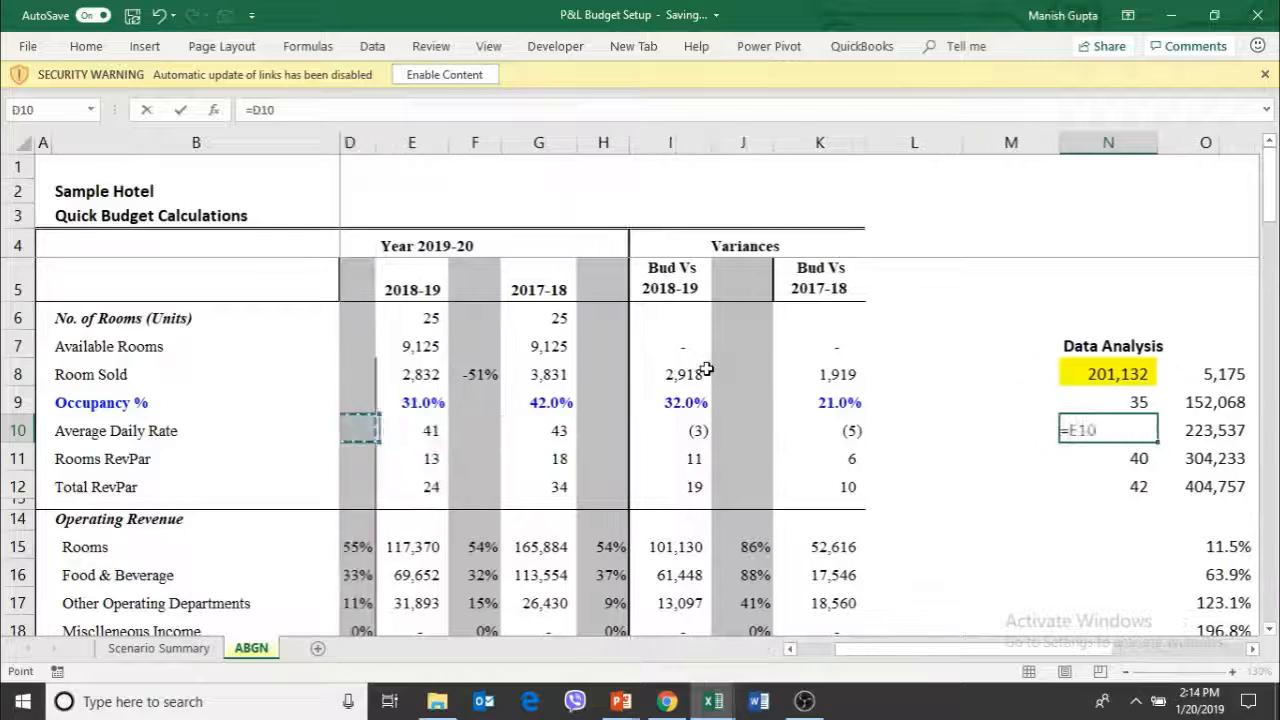
key(Left)
key(Tab)
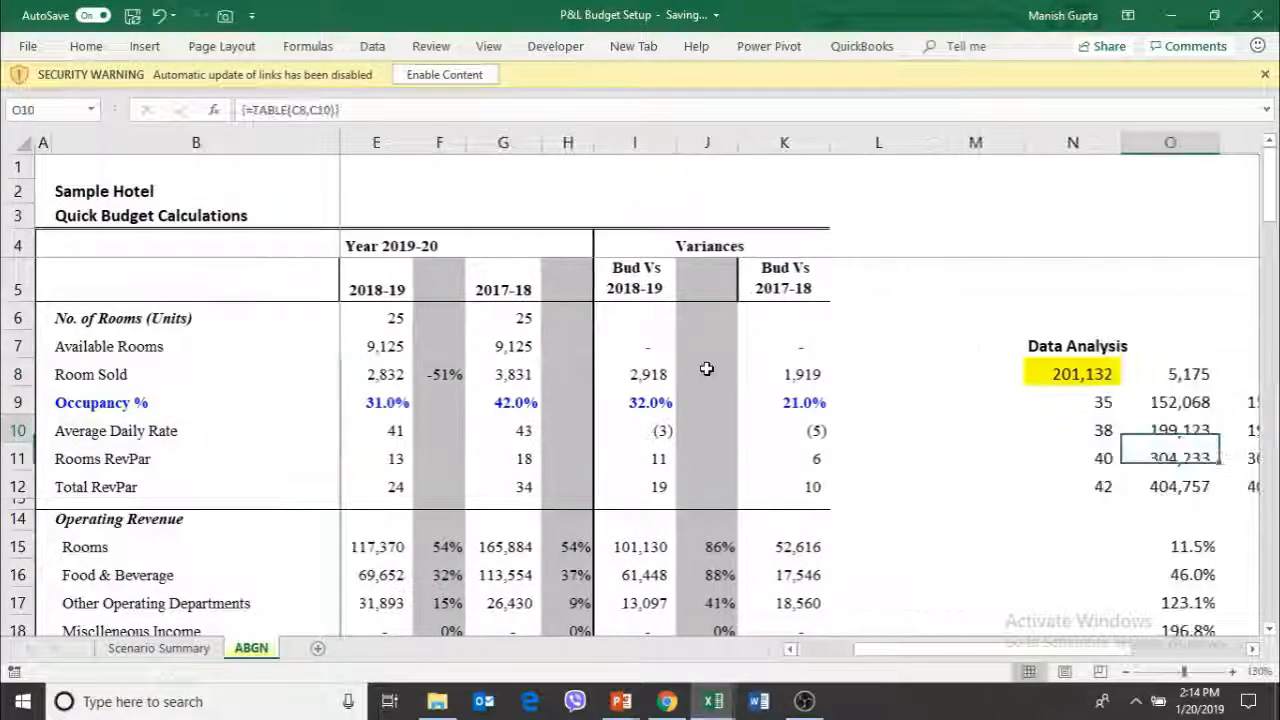
key(Left)
key(Up)
key(Down)
key(Down)
key(Right)
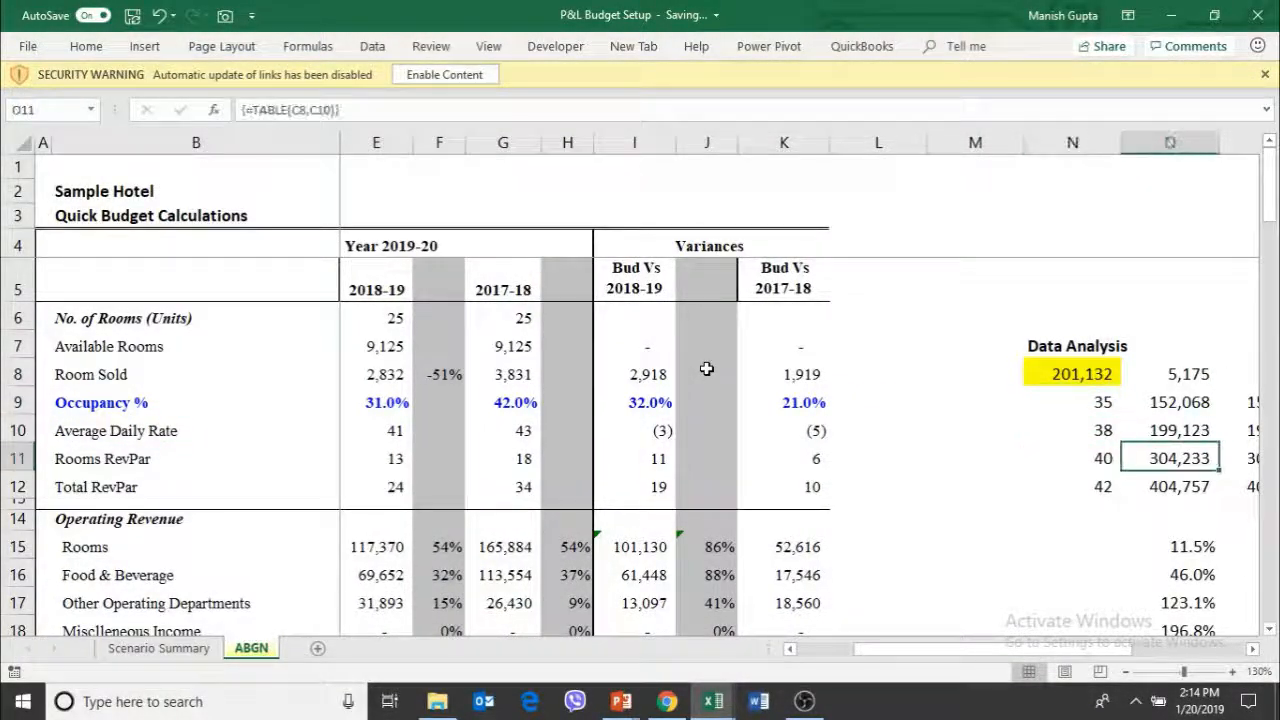
key(Right)
key(Right)
key(Right)
key(Right)
key(Right)
key(Right)
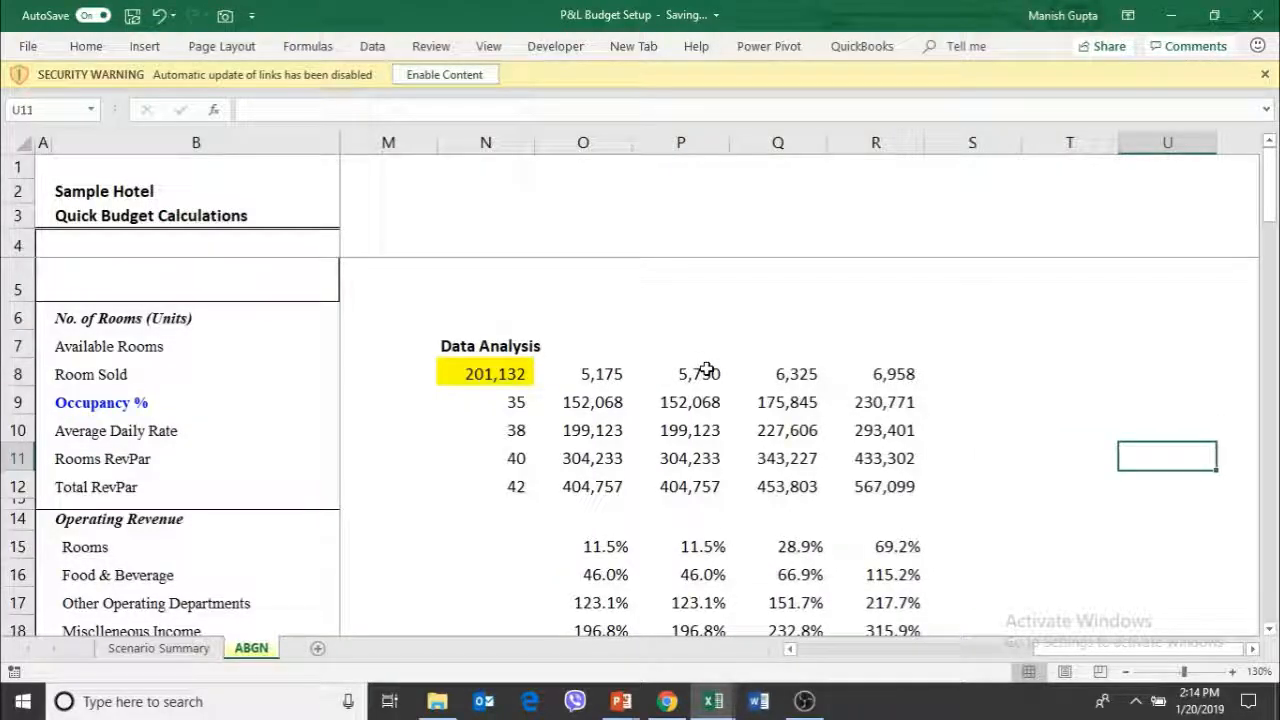
key(Left)
key(Left)
key(Left)
key(Left)
key(Left)
key(Left)
key(Left)
key(Left)
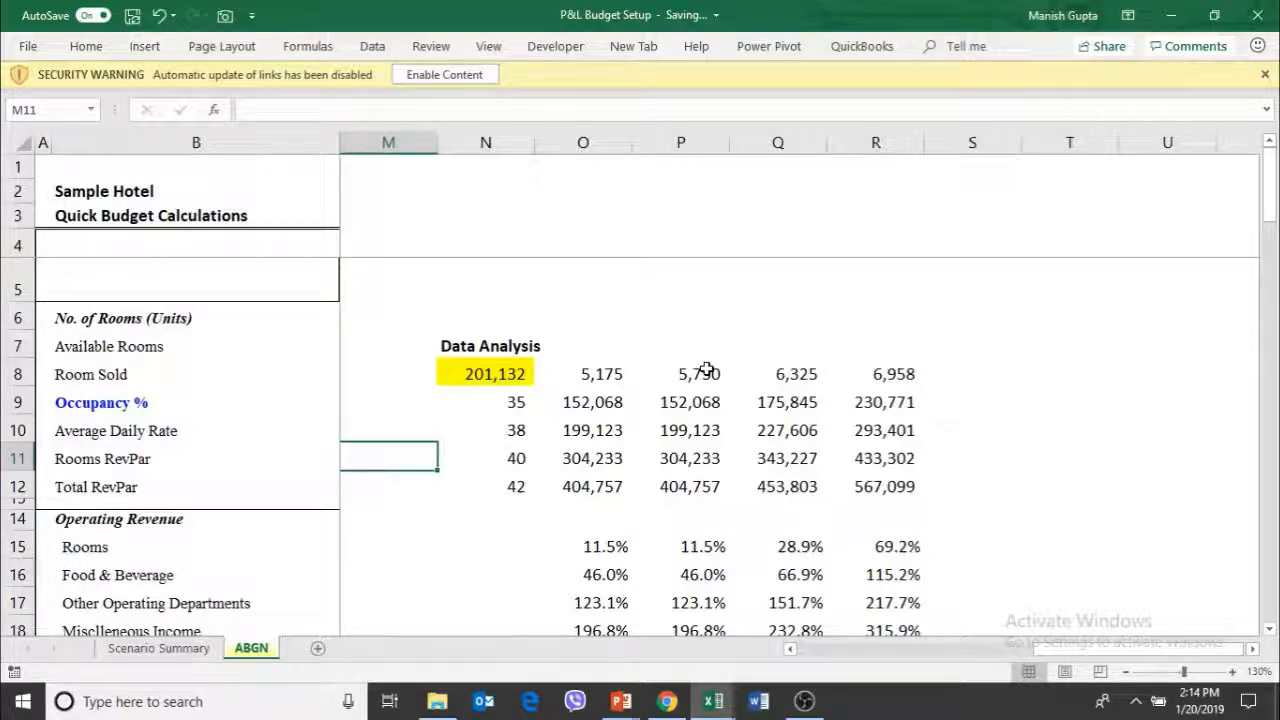
Examine the Data Analysis table's results across the rooms-sold levels for the first two rate rows
key(Right)
key(Right)
key(Up)
key(Up)
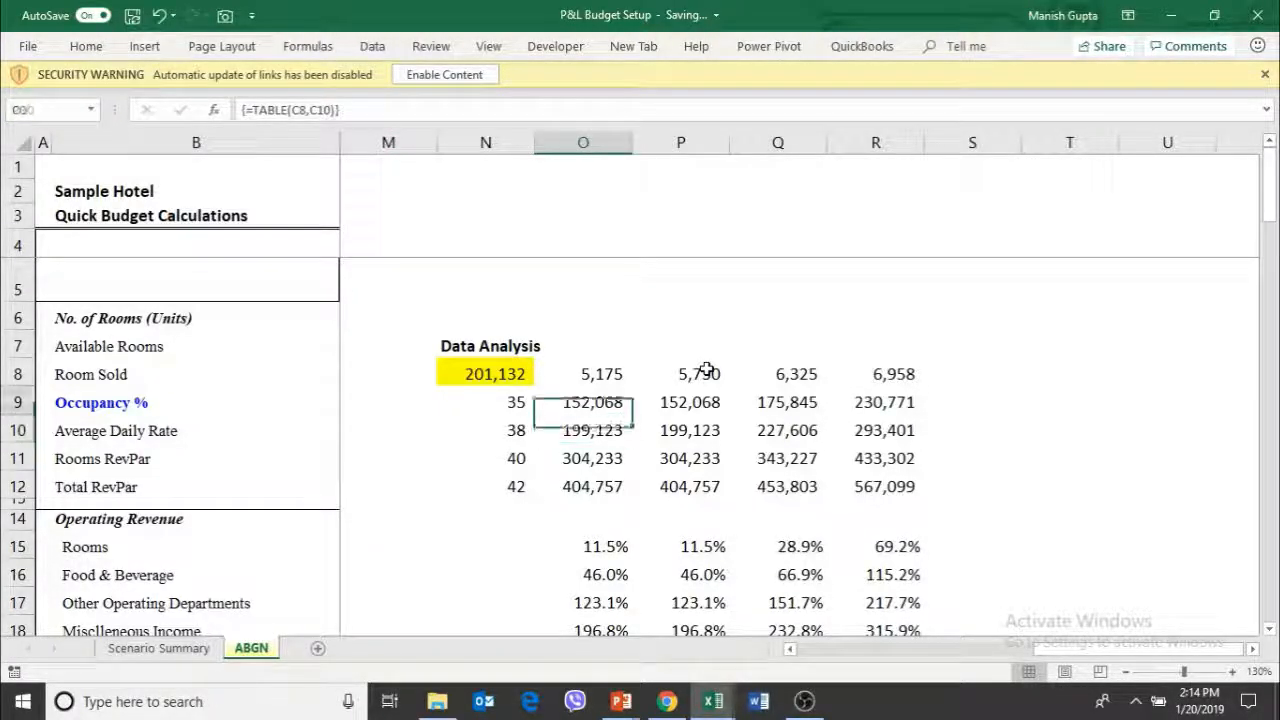
key(Right)
key(Up)
key(Right)
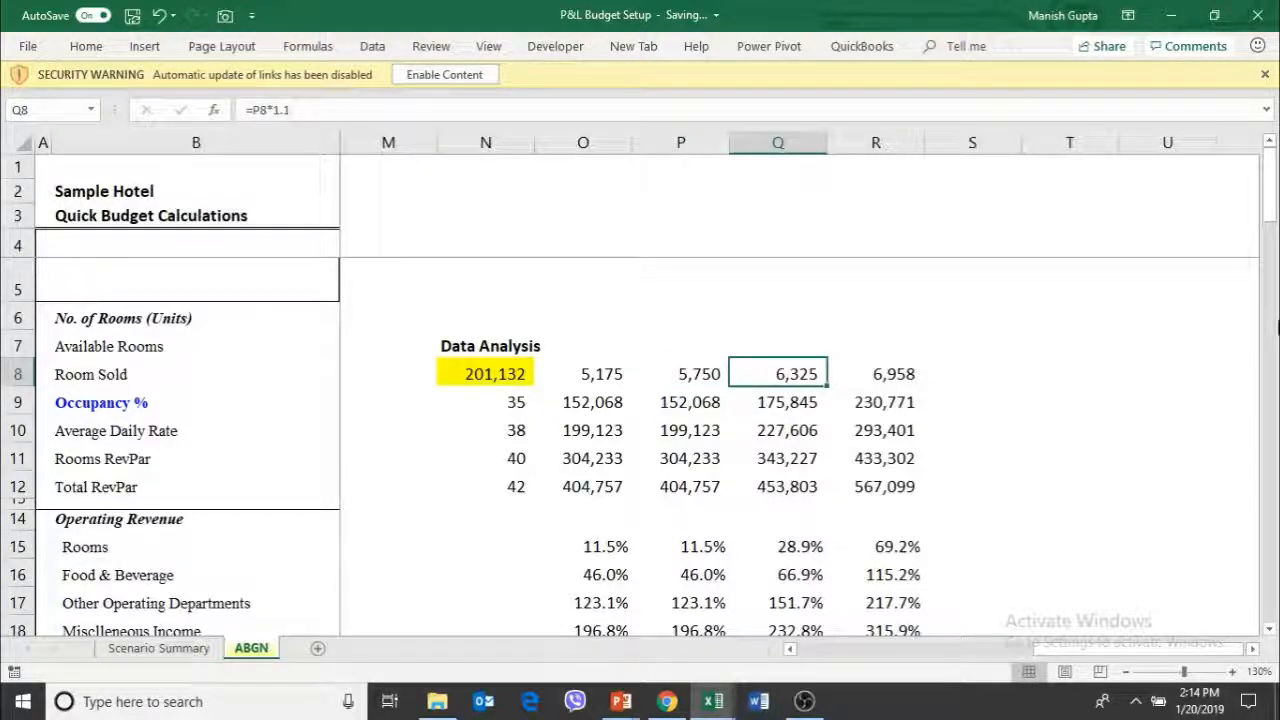
key(Down)
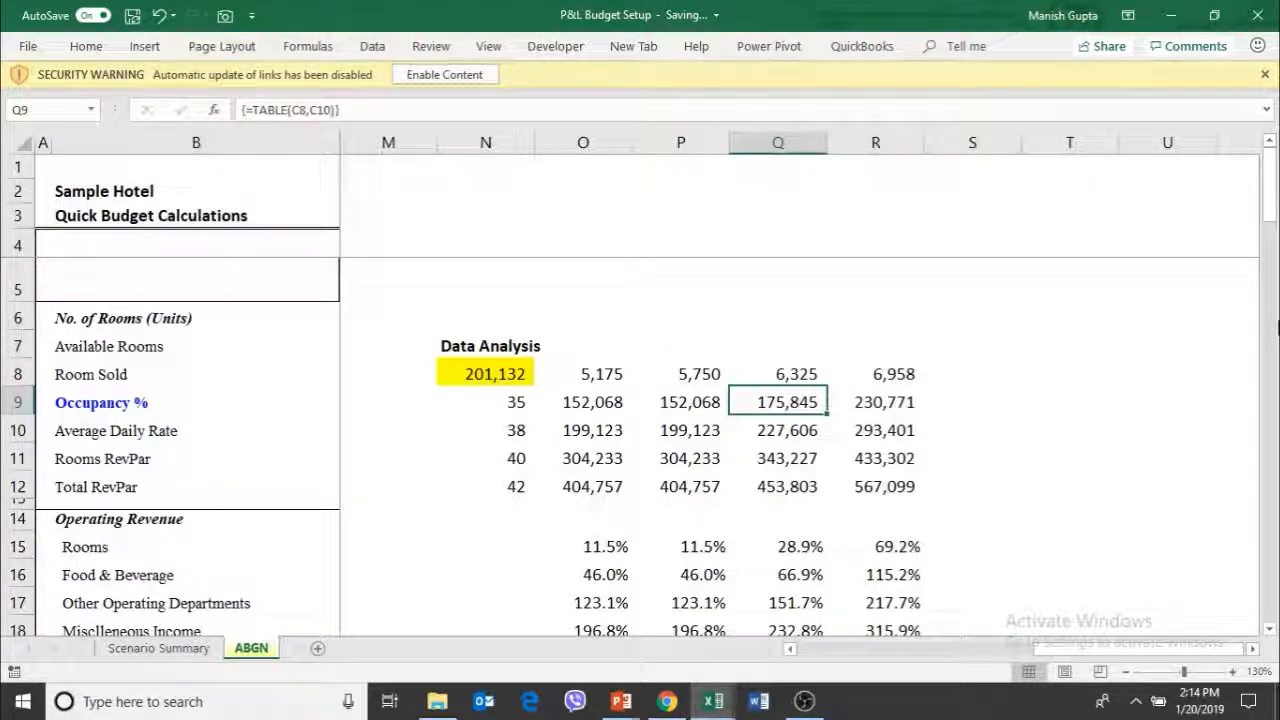
key(Down)
key(Left)
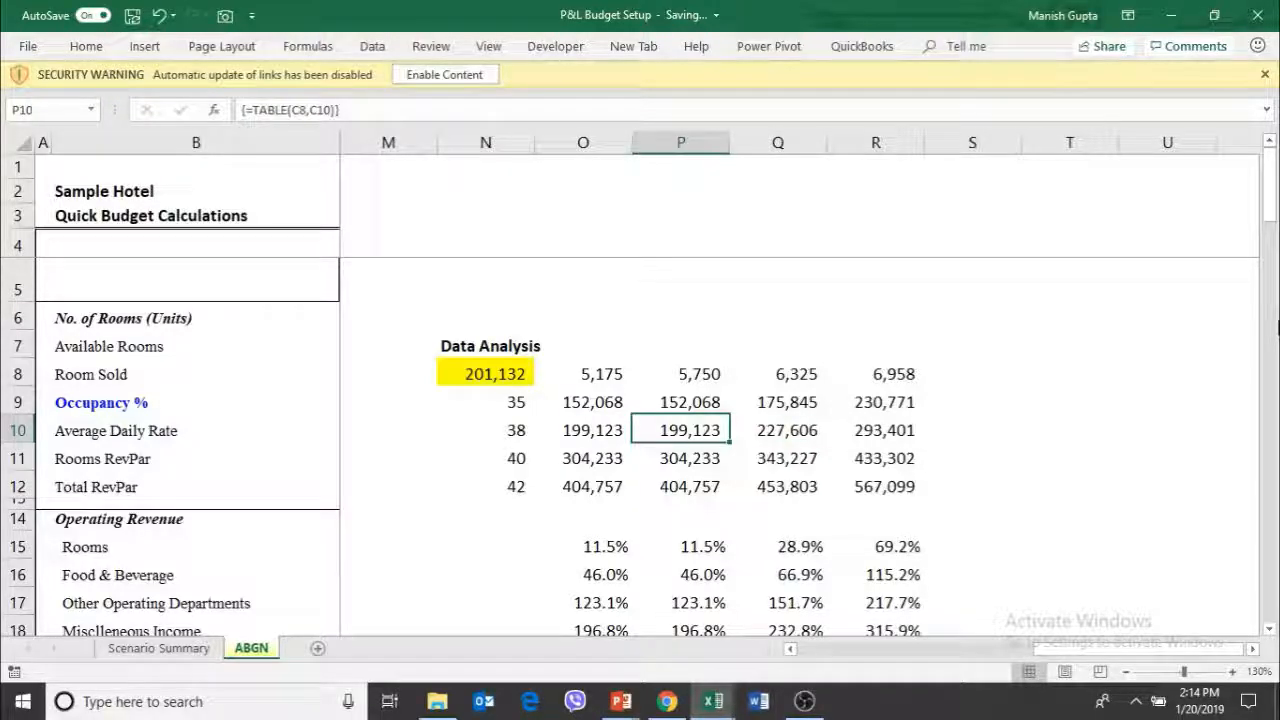
key(Up)
key(Down)
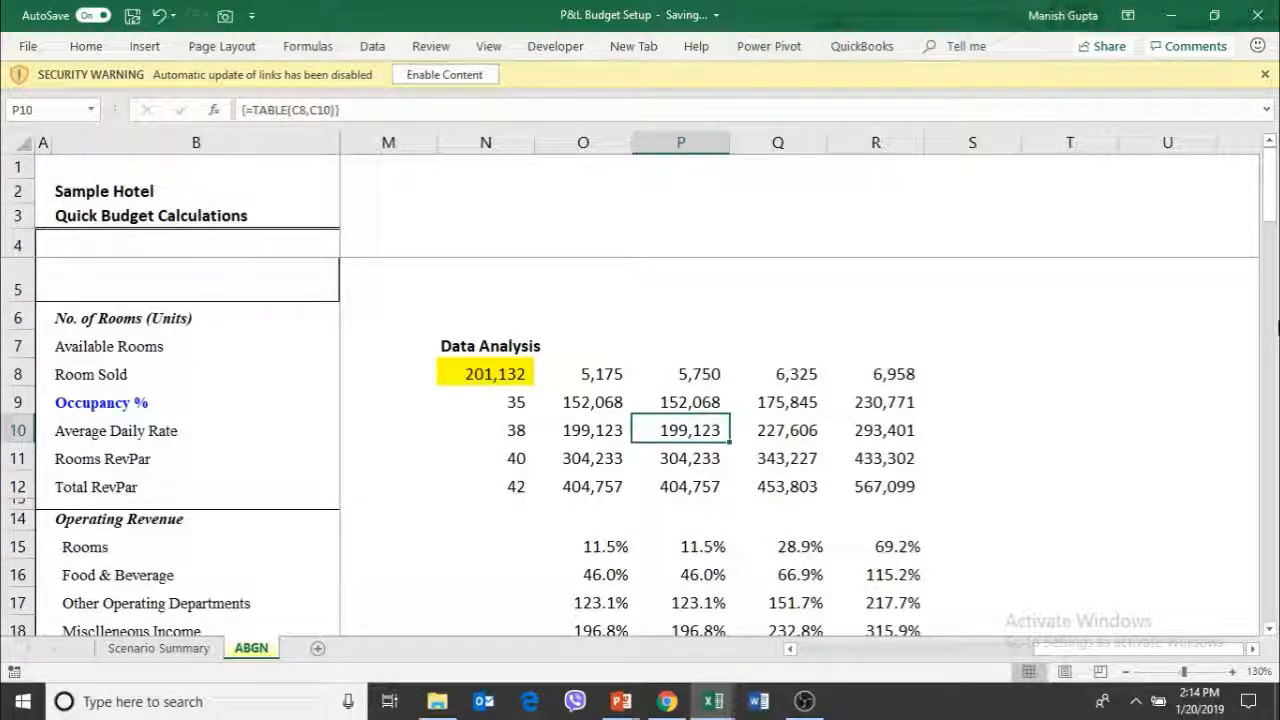
Check the data table result in P10 against its linked rate in N10 and linked rooms-sold figure in P8
key(Left)
key(Left)
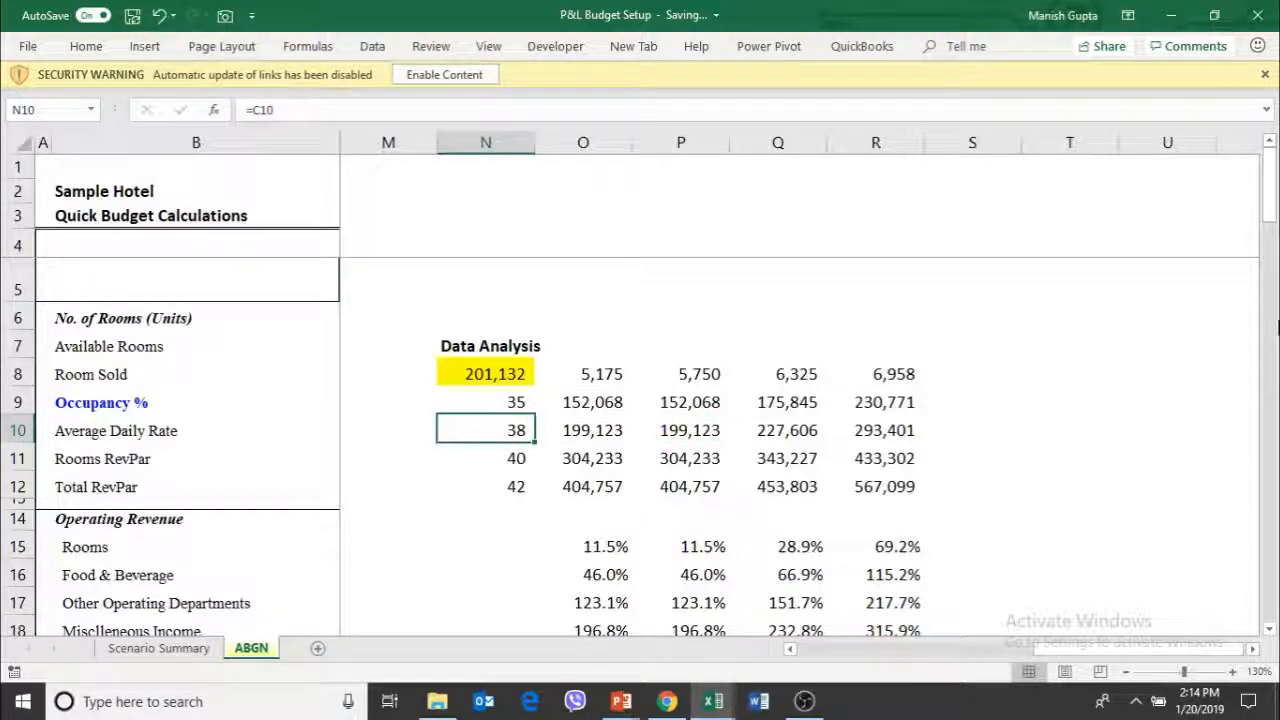
key(Right)
key(Right)
key(Up)
key(Up)
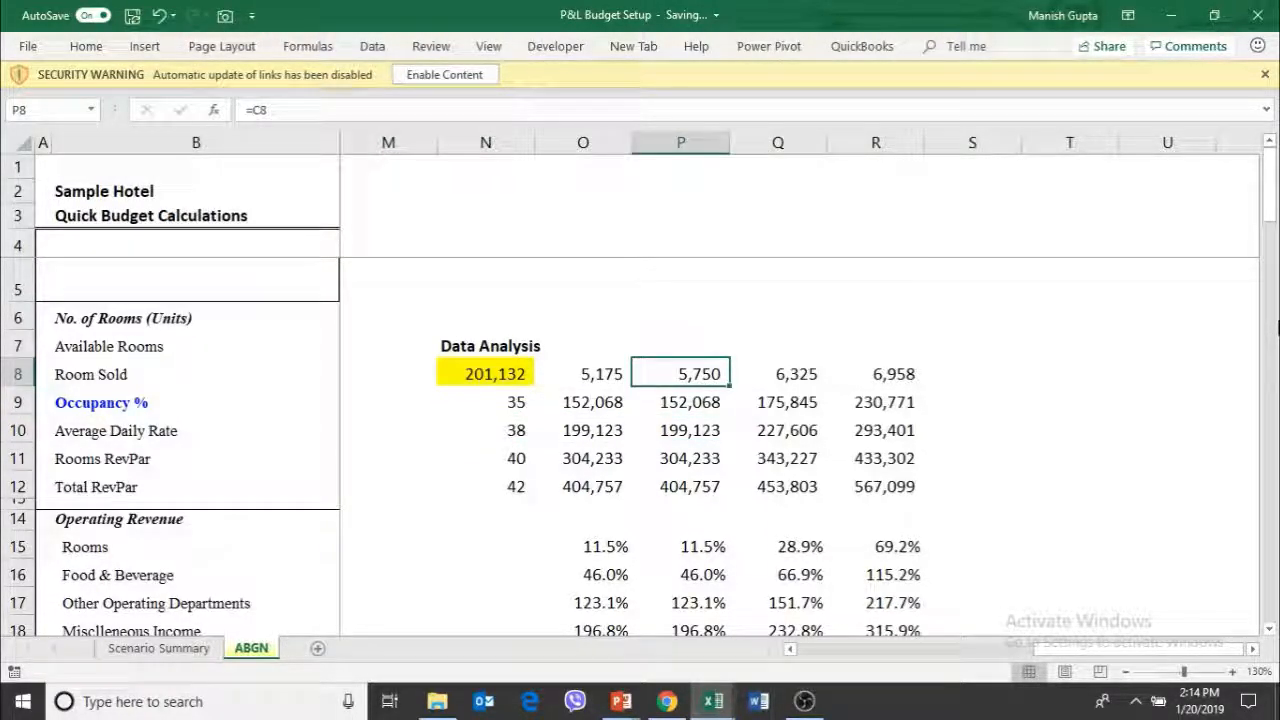
key(Down)
key(Down)
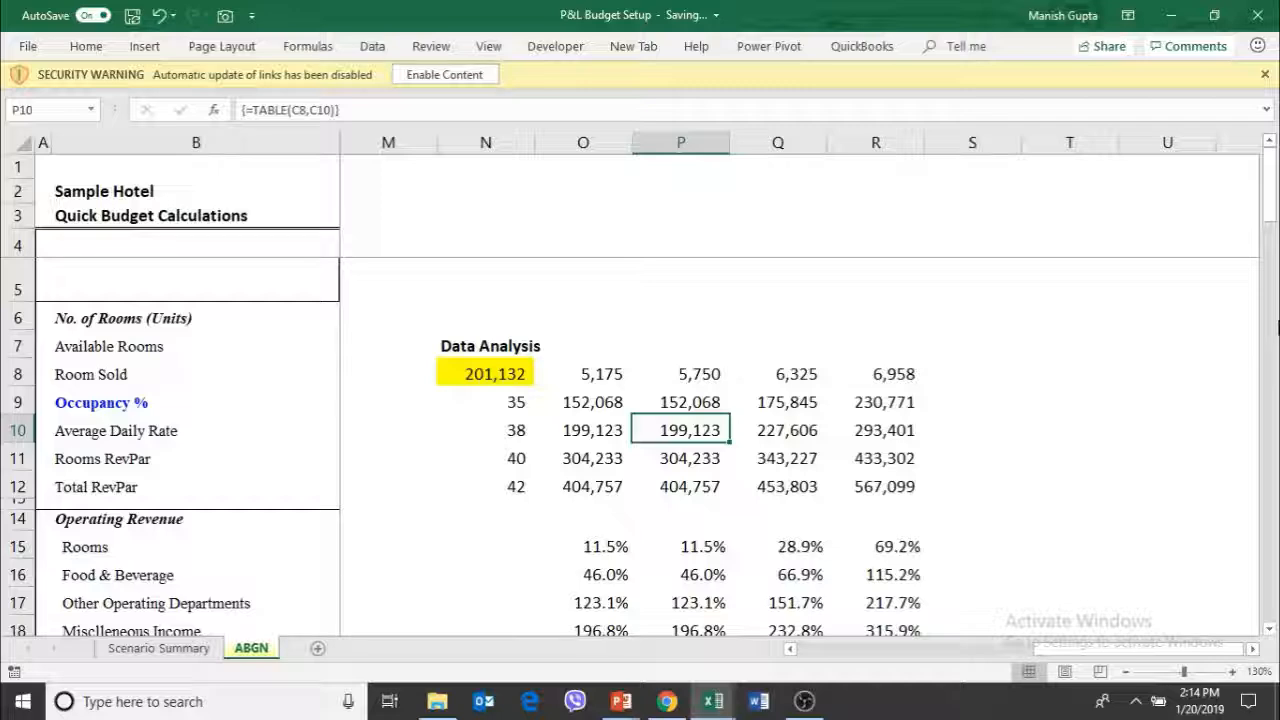
Review the highlighted Room Sold and Average Daily Rate inputs in the Budget column
key(Left)
key(Left)
key(Left)
key(Left)
key(Left)
key(Left)
key(Left)
key(Left)
key(Left)
key(Left)
key(Left)
key(Left)
key(Left)
key(Left)
key(Left)
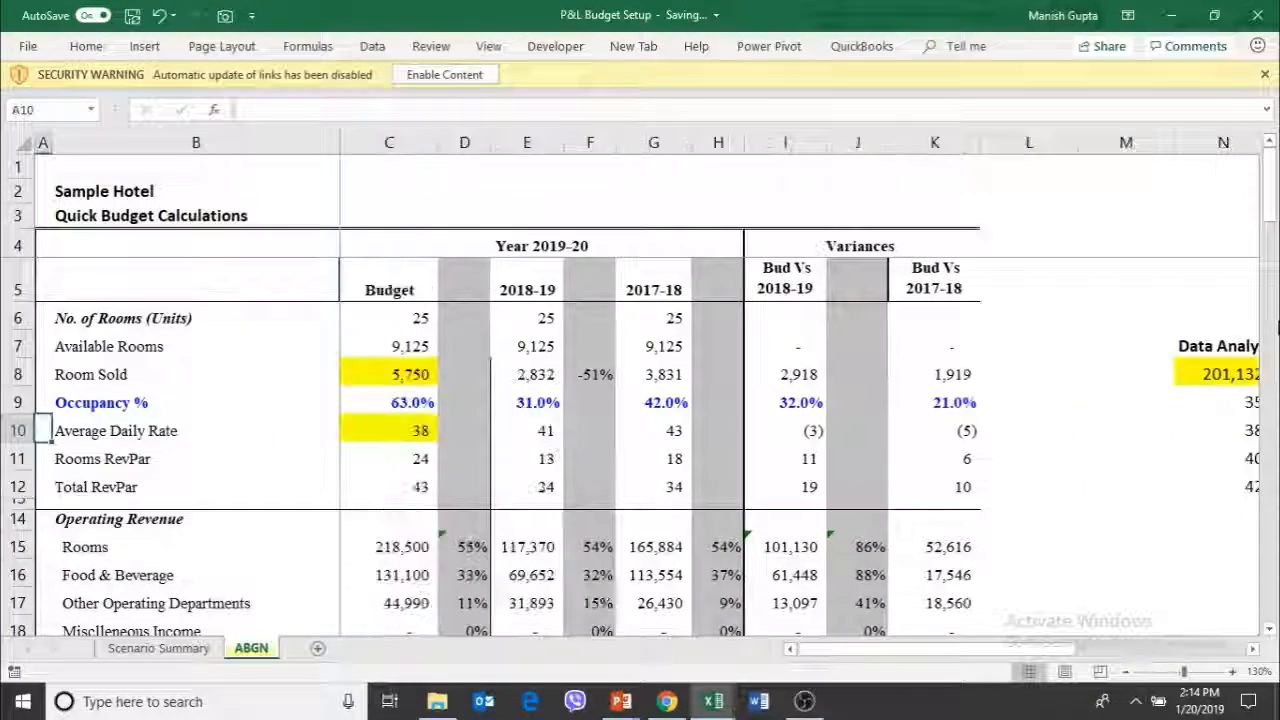
key(Right)
key(Right)
key(Up)
key(Right)
key(Up)
key(Left)
key(Down)
key(Down)
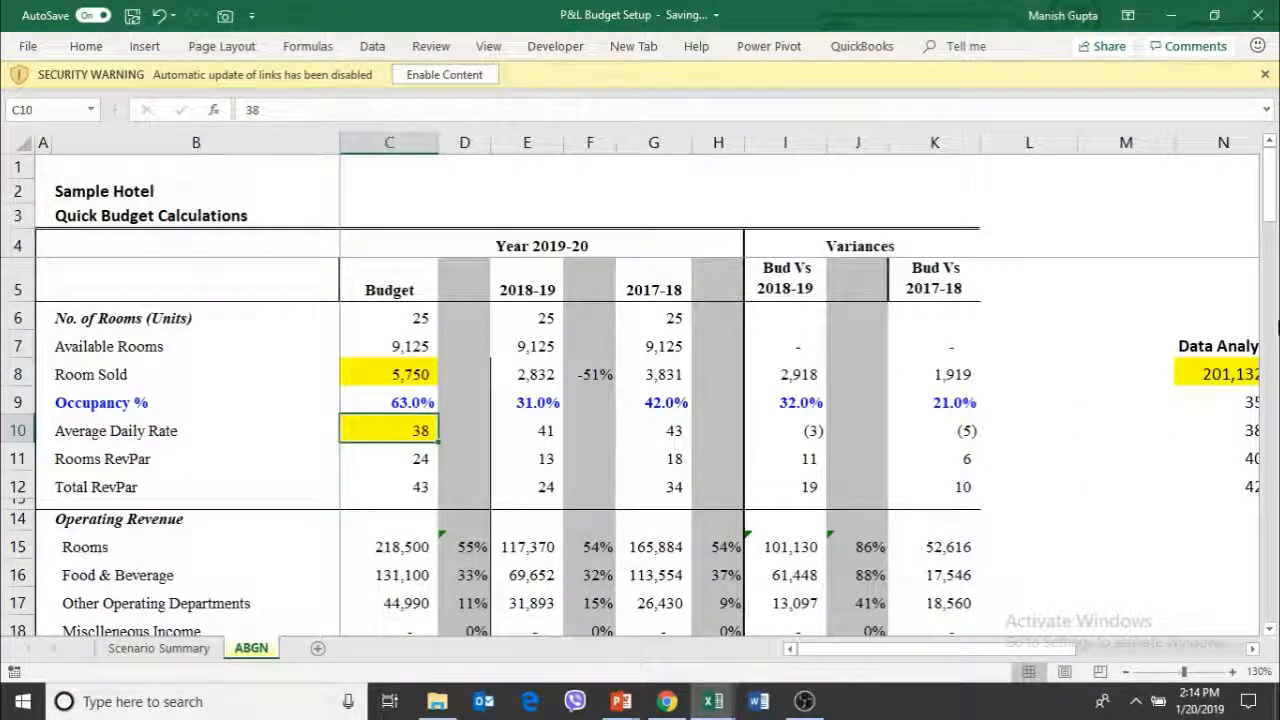
key(Right)
key(Up)
key(Left)
key(Up)
key(Up)
key(Down)
key(Right)
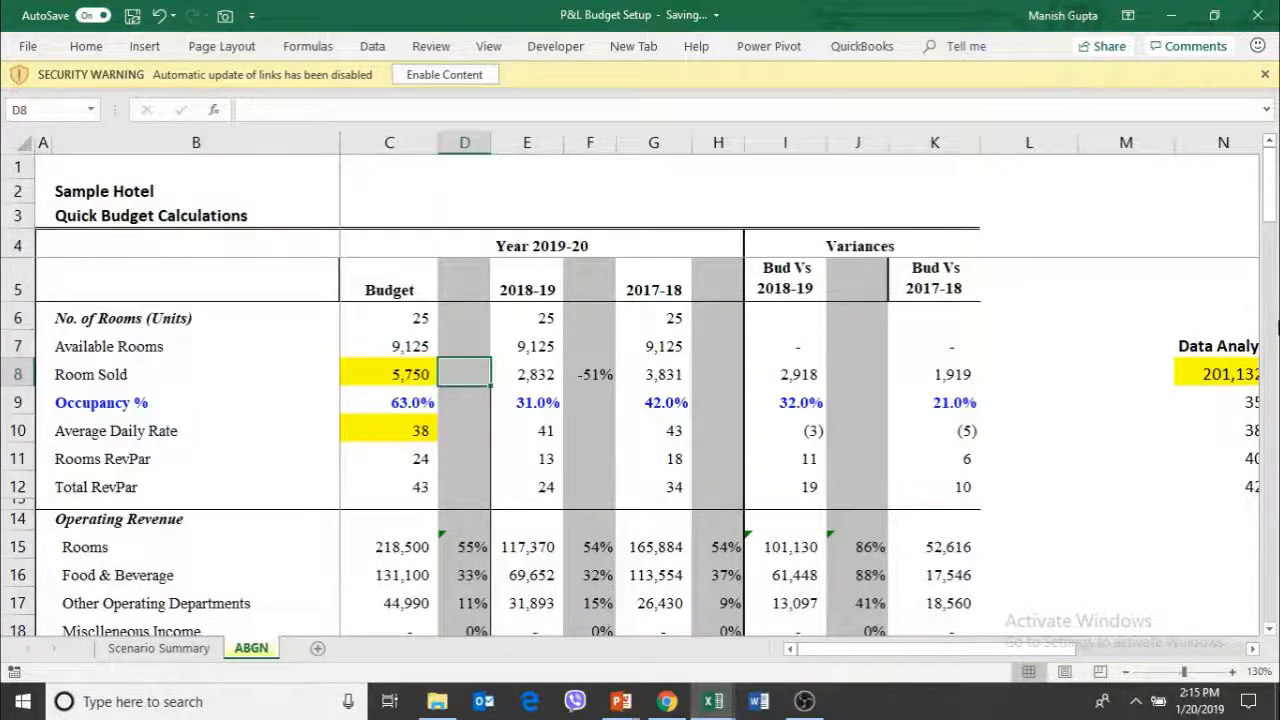
Compare the Data Analysis results in columns O and P for the first two rates with their rooms-sold headers
key(Right)
key(Right)
key(Right)
key(Right)
key(Right)
key(Right)
key(Right)
key(Right)
key(Right)
key(Right)
key(Right)
key(Right)
key(Right)
key(Right)
key(Right)
key(Right)
key(Right)
key(Right)
key(Right)
key(Left)
key(Left)
key(Left)
key(Left)
key(Left)
key(Left)
key(Left)
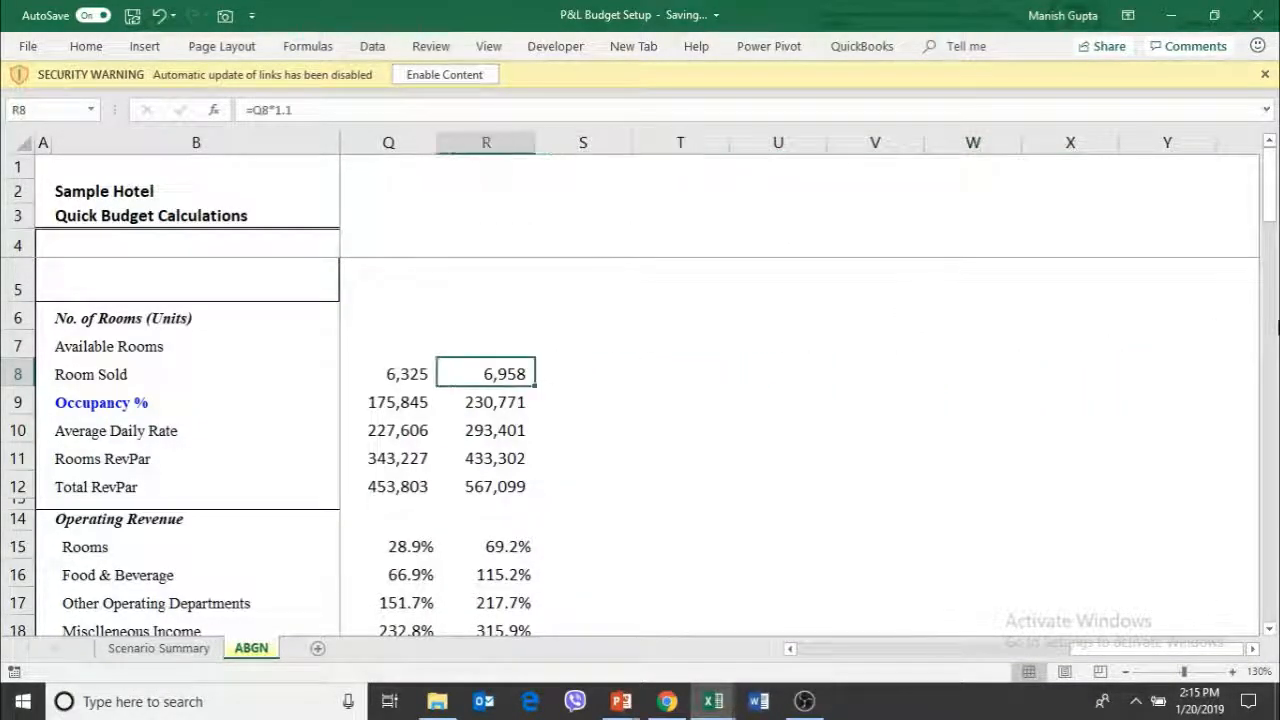
key(Right)
key(Right)
key(Right)
key(Down)
key(Down)
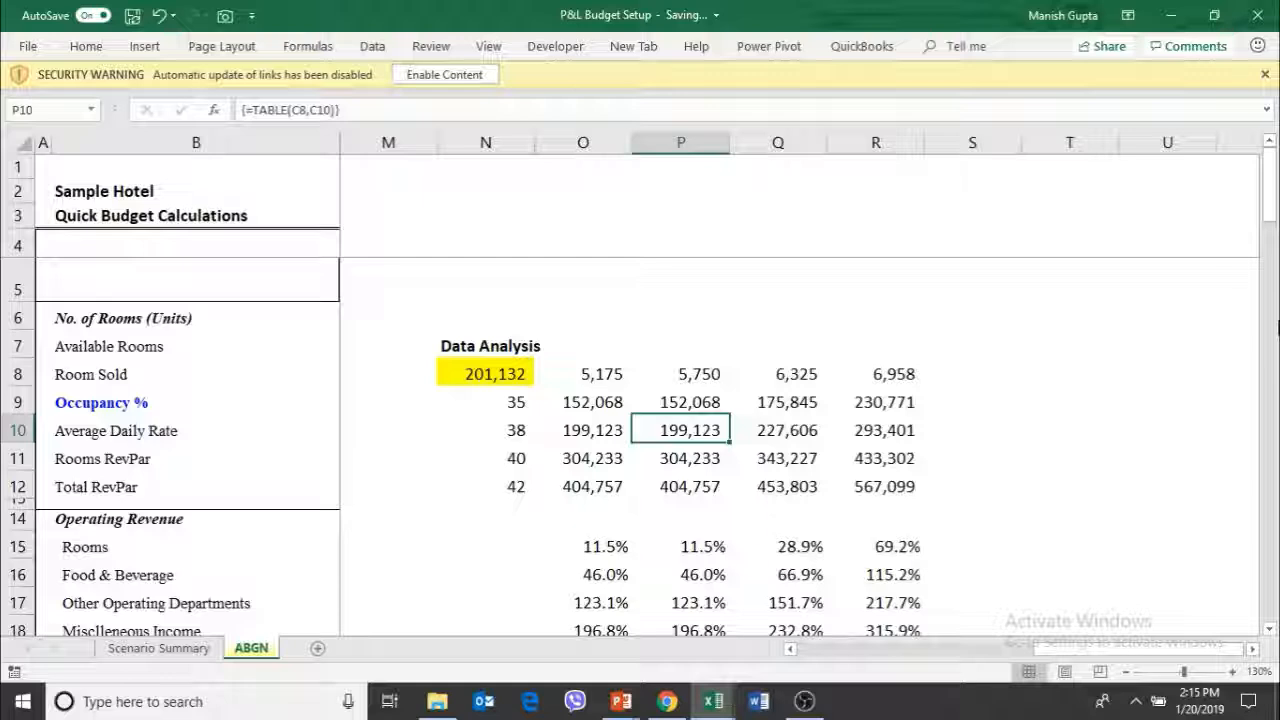
key(Left)
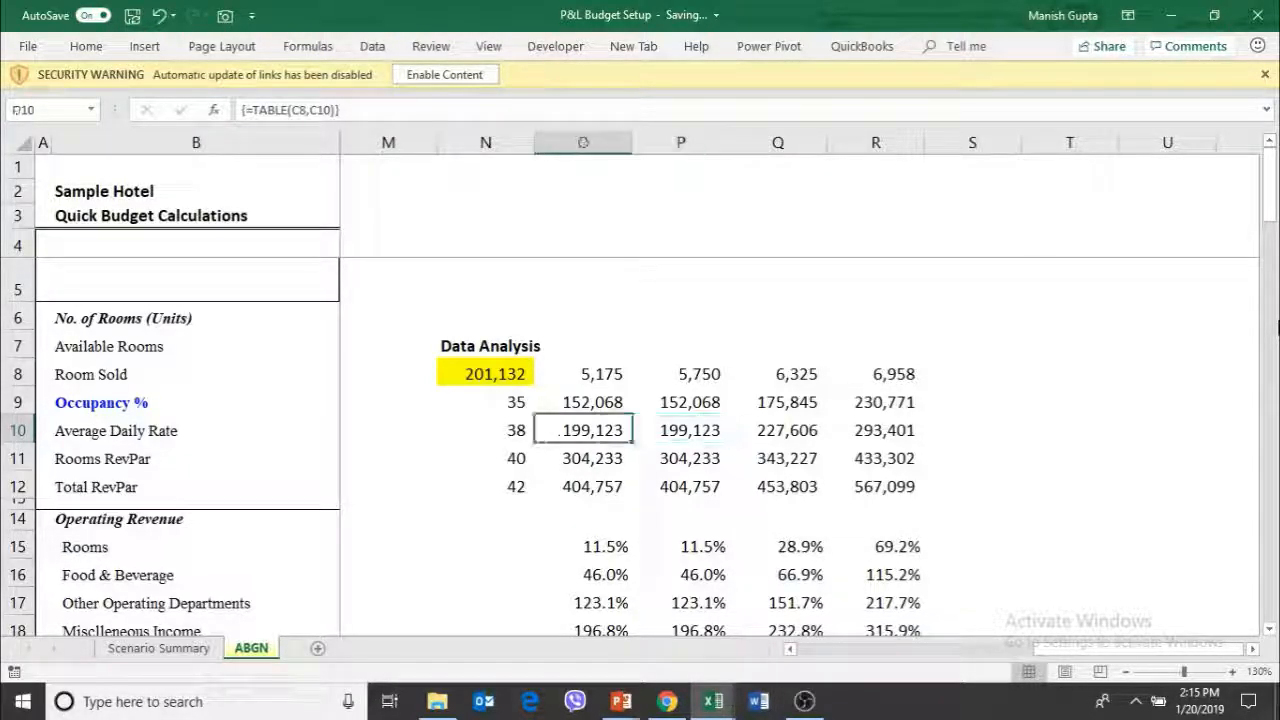
key(Up)
key(Up)
key(Down)
key(Right)
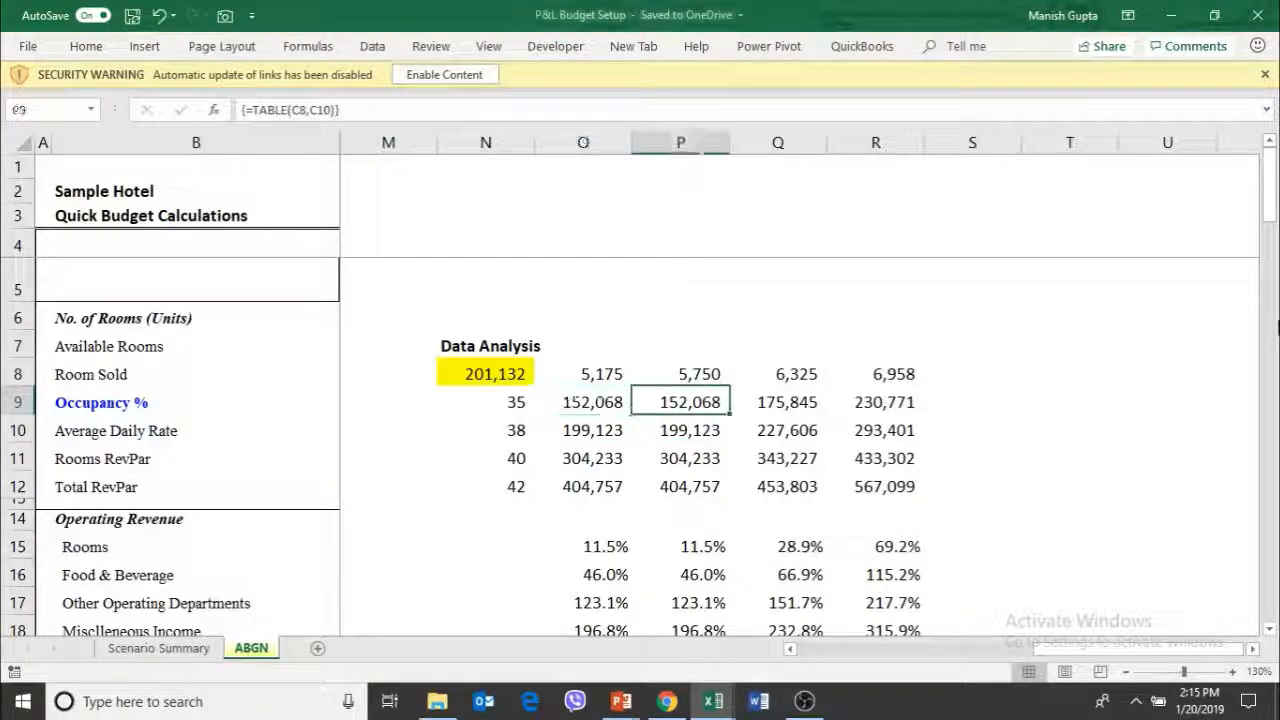
key(Up)
key(Down)
key(Down)
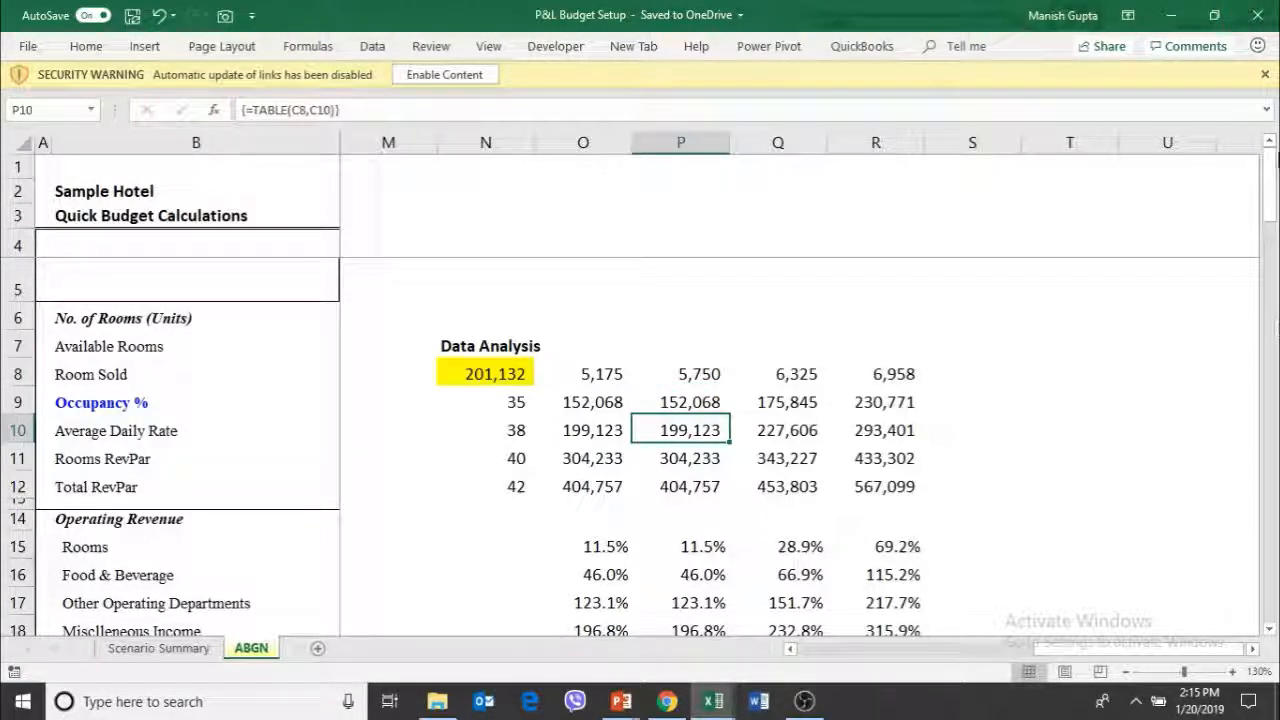
Try to enable the workbook's automatic link updates, dismissing every alert about inaccessible source files
click(476, 80)
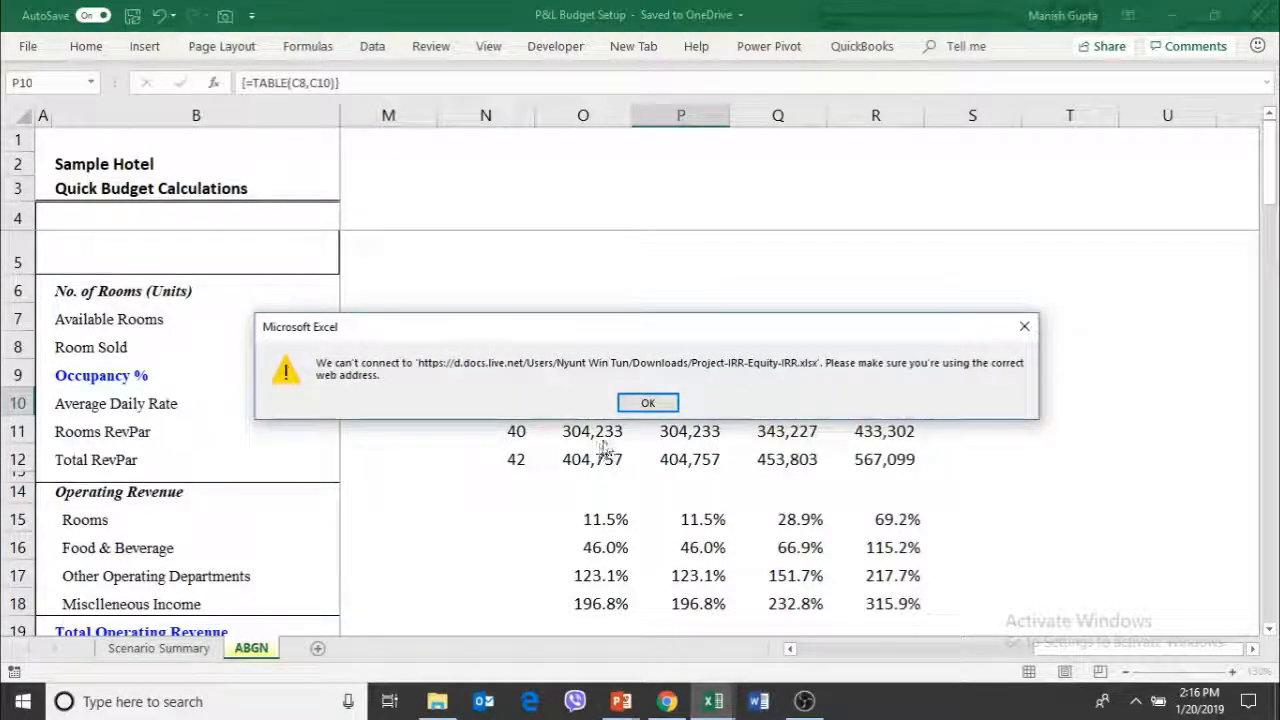
click(648, 410)
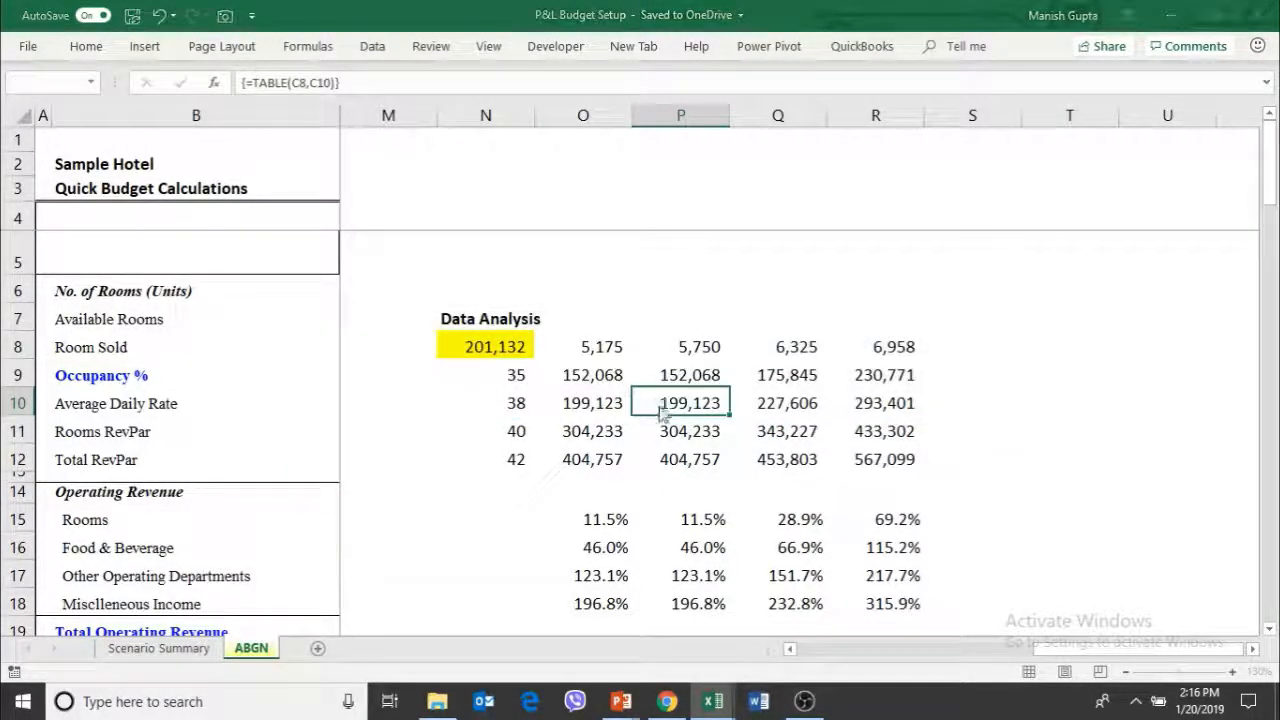
click(648, 425)
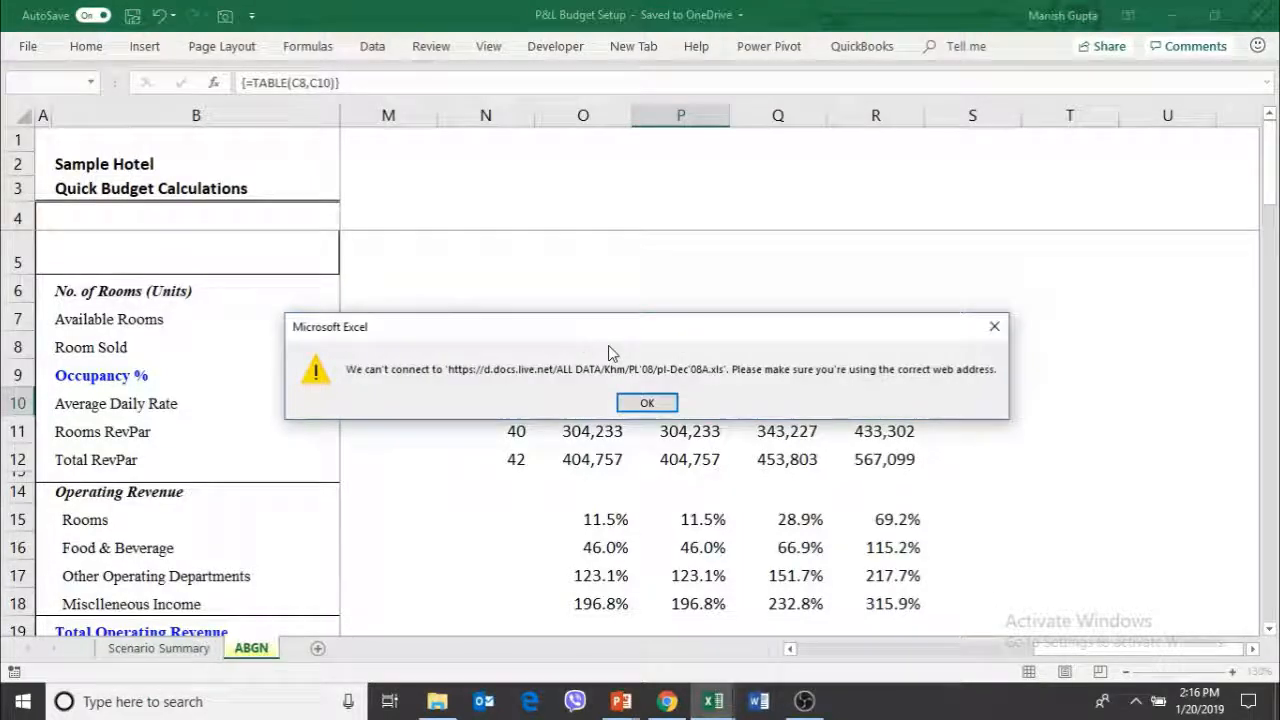
click(650, 403)
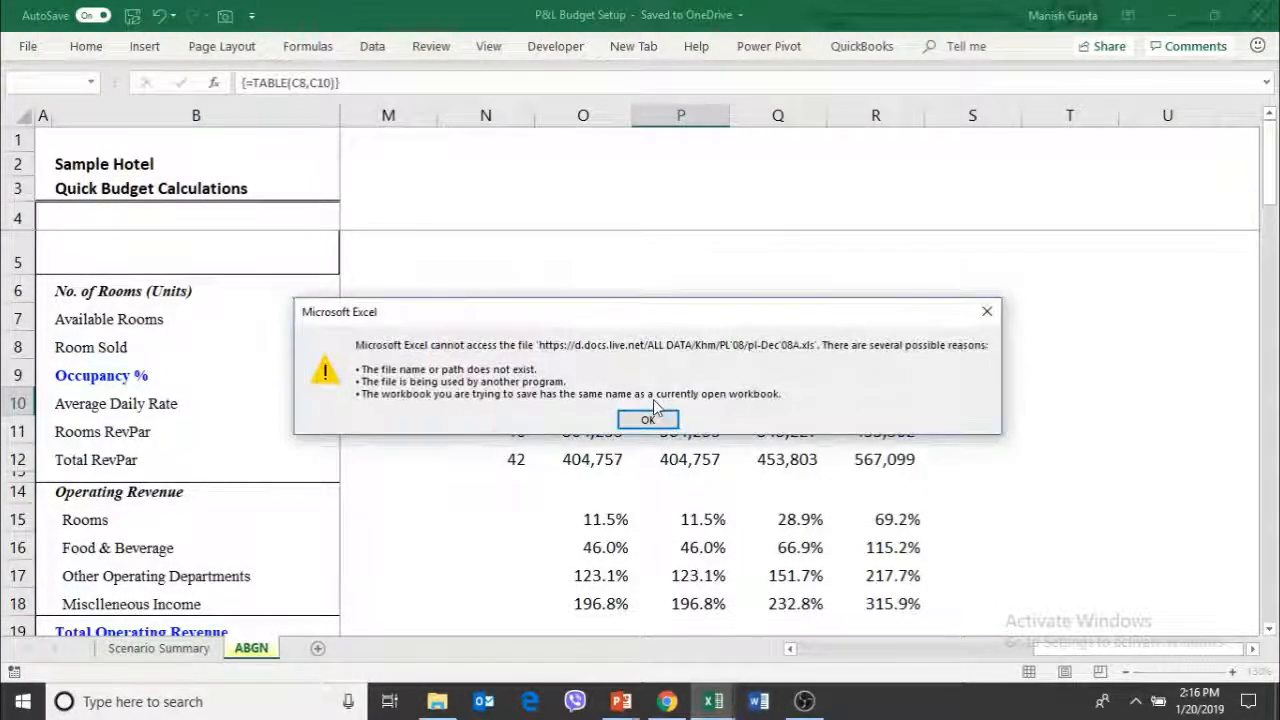
click(649, 419)
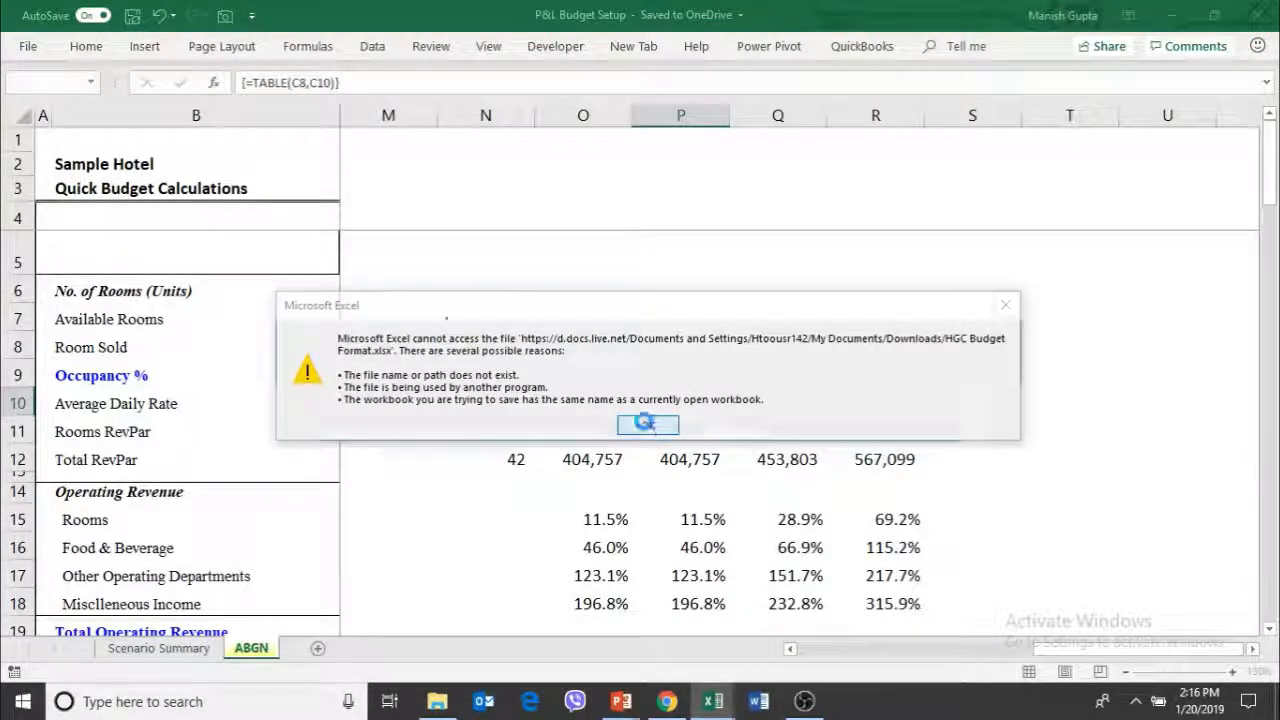
click(647, 424)
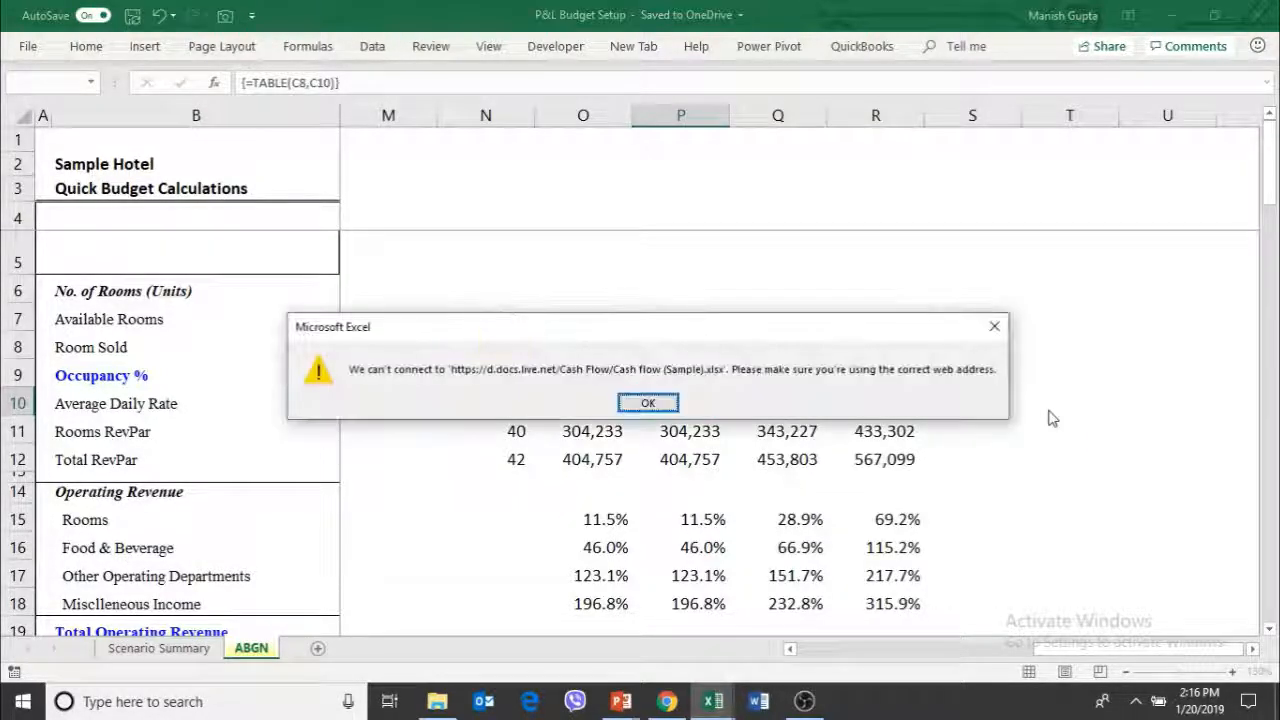
key(Return)
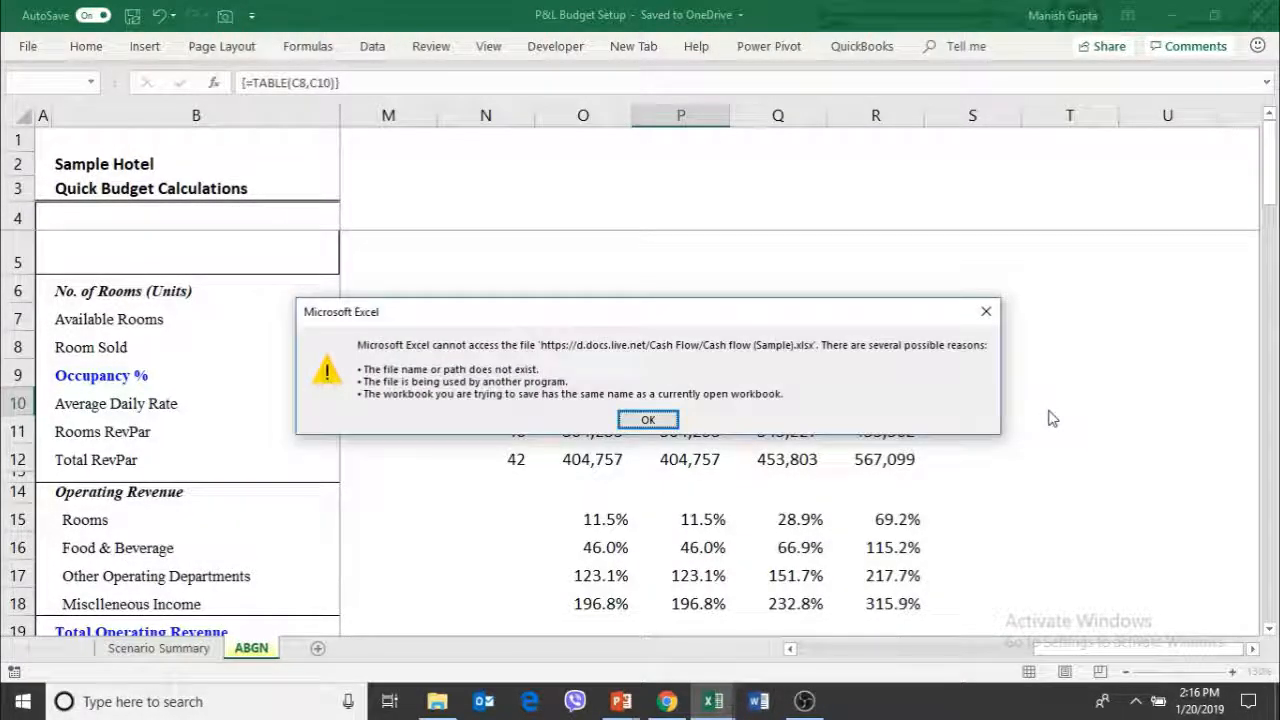
key(Return)
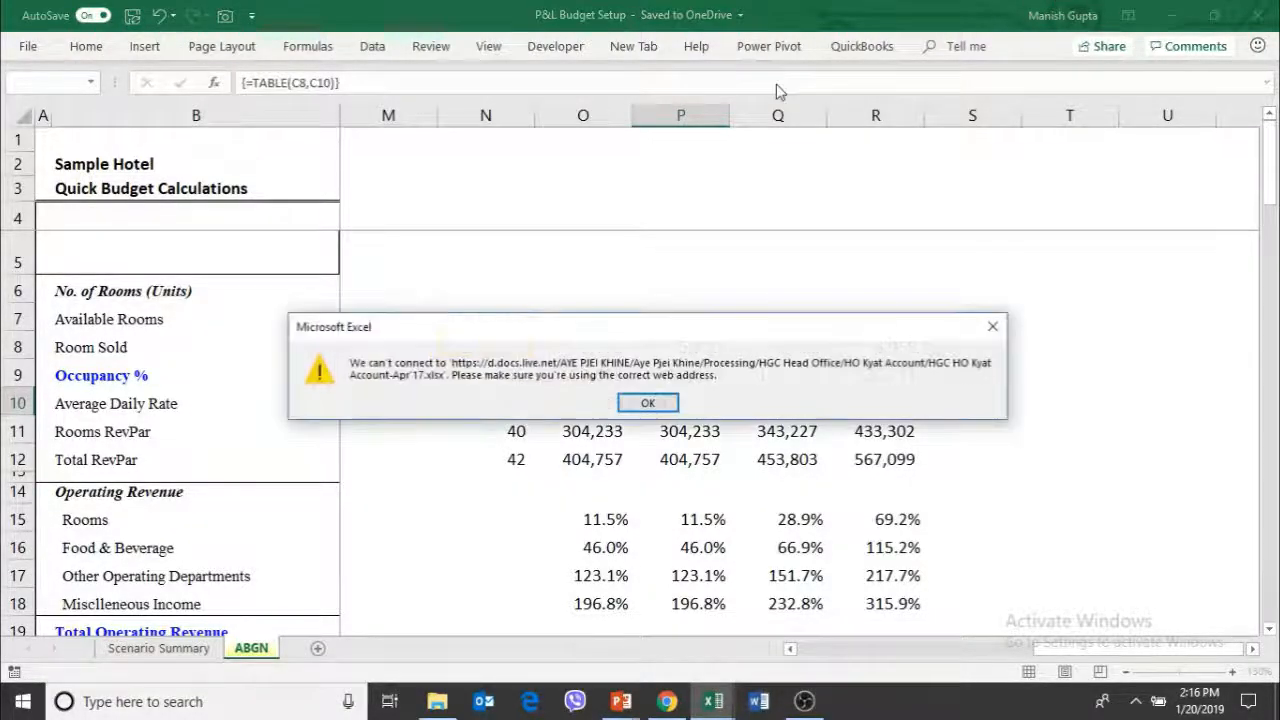
click(666, 400)
key(Return)
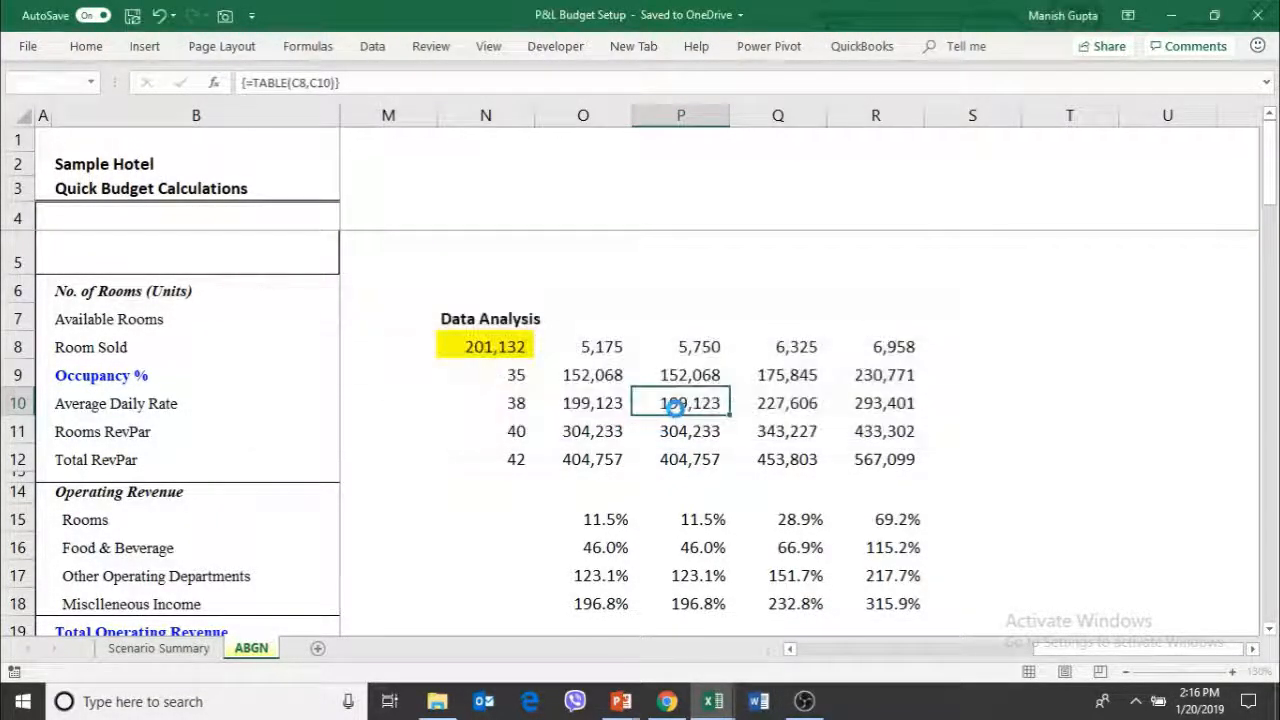
key(Return)
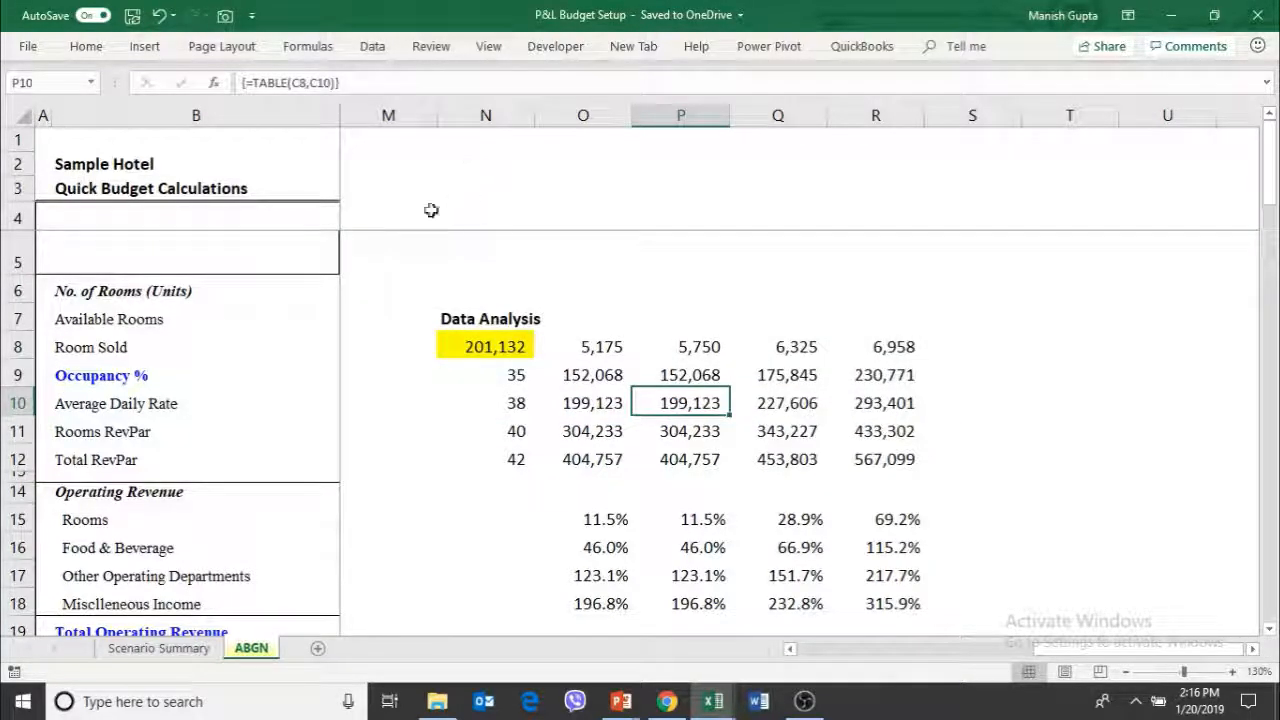
Check which calculation mode the workbook uses for its formulas
click(328, 49)
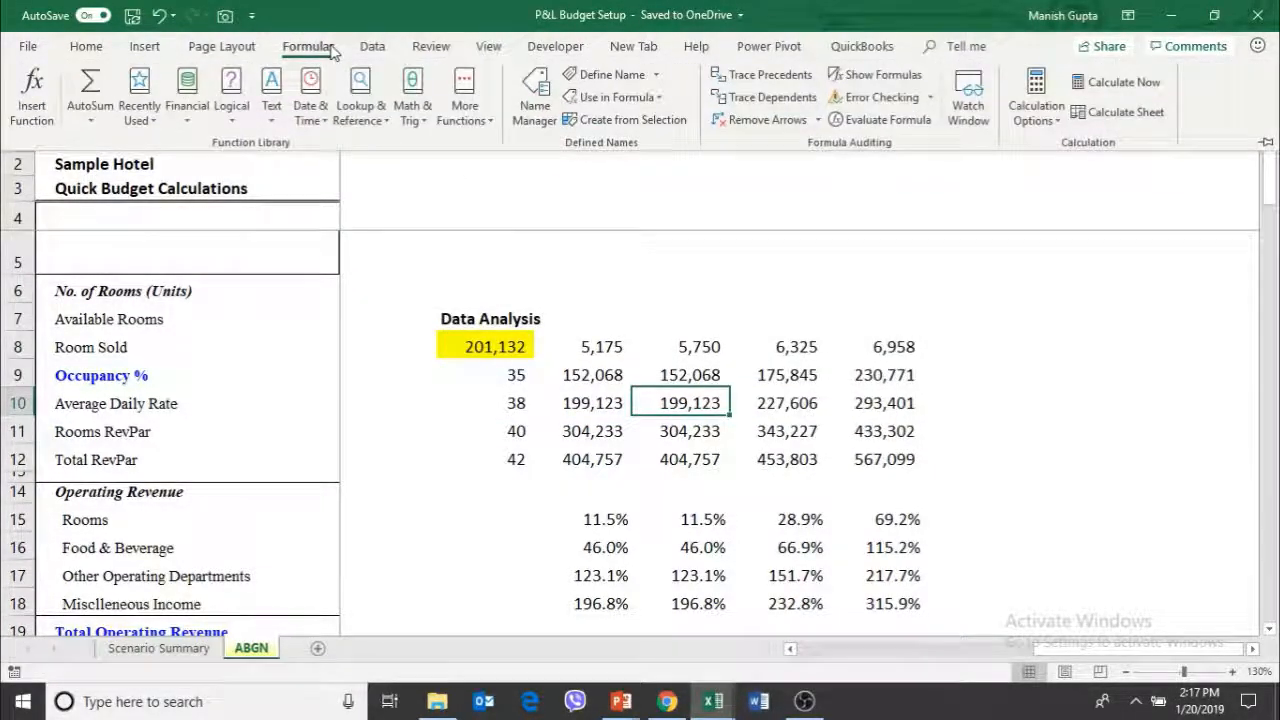
click(1266, 140)
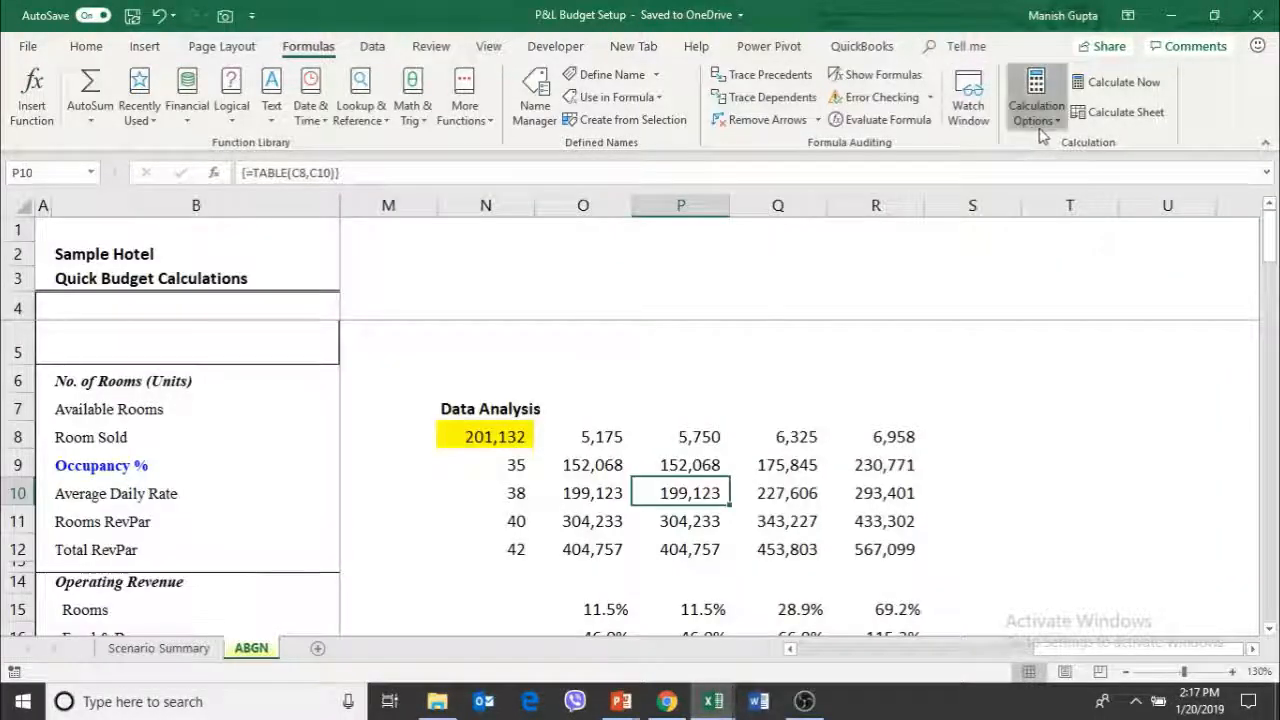
click(1039, 126)
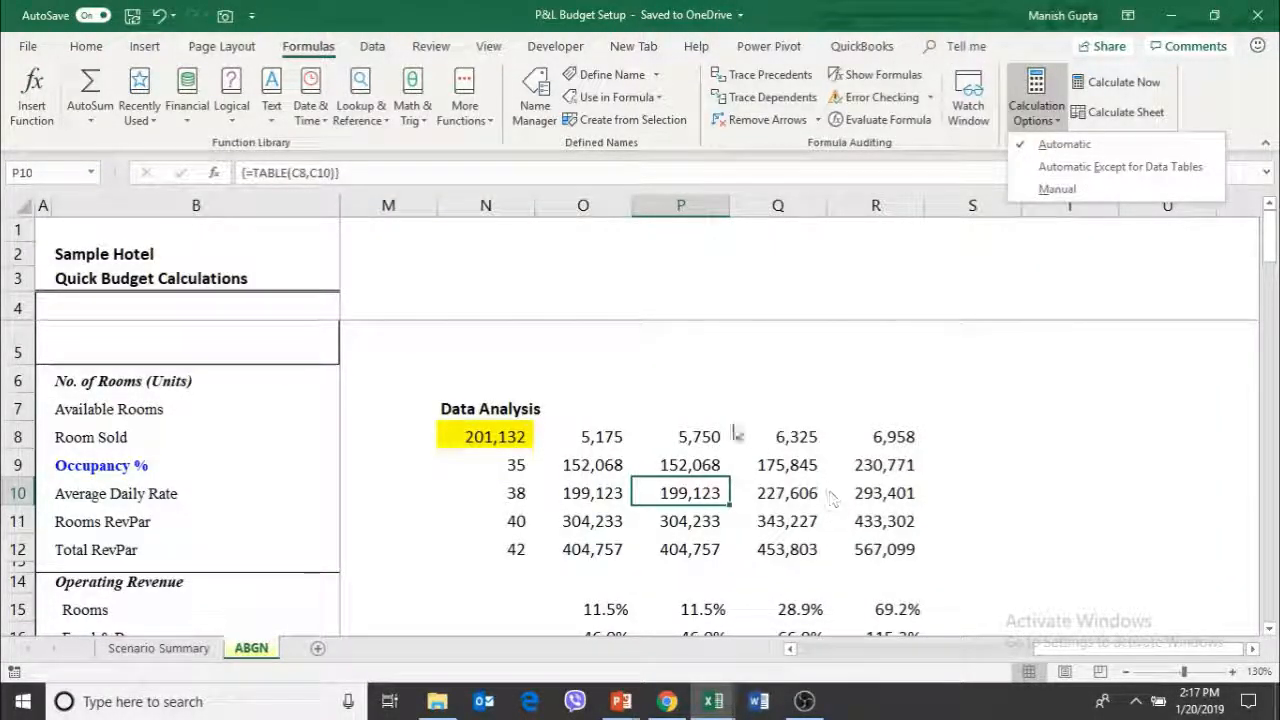
key(Escape)
Examine the first Data Analysis results in columns O and P against their rates in column N and the rooms-sold header in O8
key(Left)
key(Left)
key(Up)
key(Up)
key(Right)
key(Down)
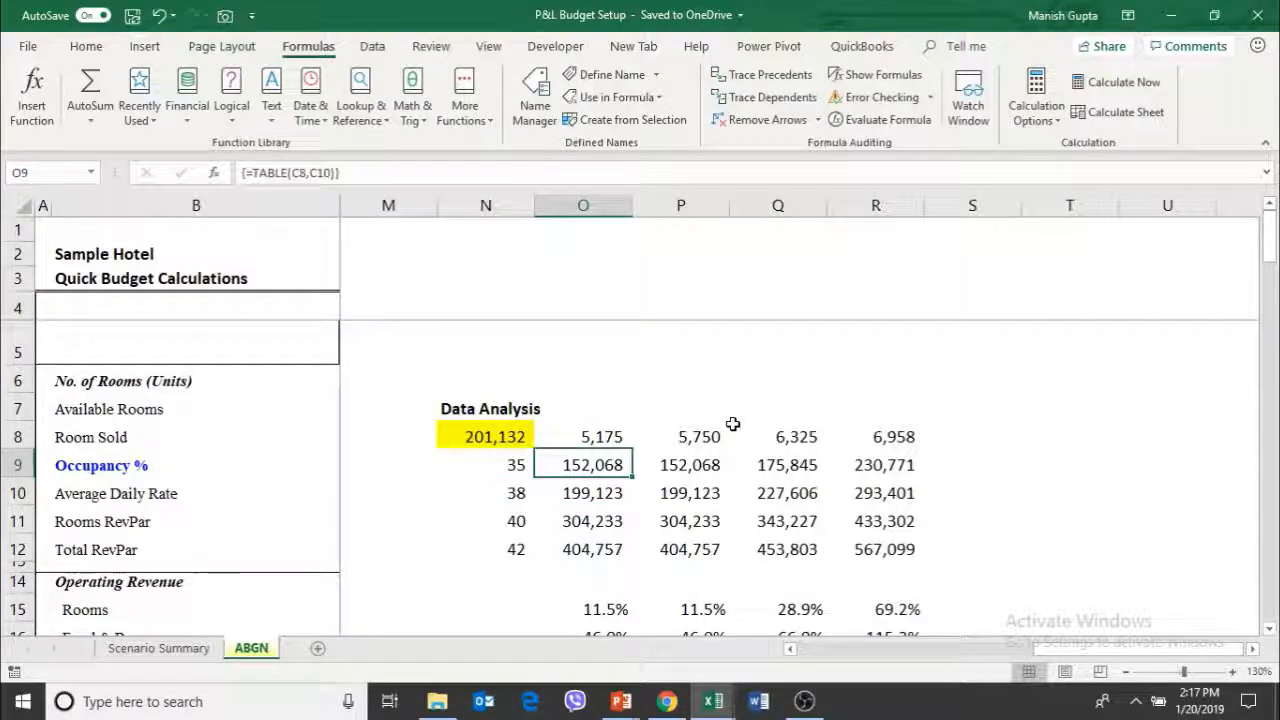
key(Down)
key(Right)
key(Down)
key(Up)
key(Left)
key(Left)
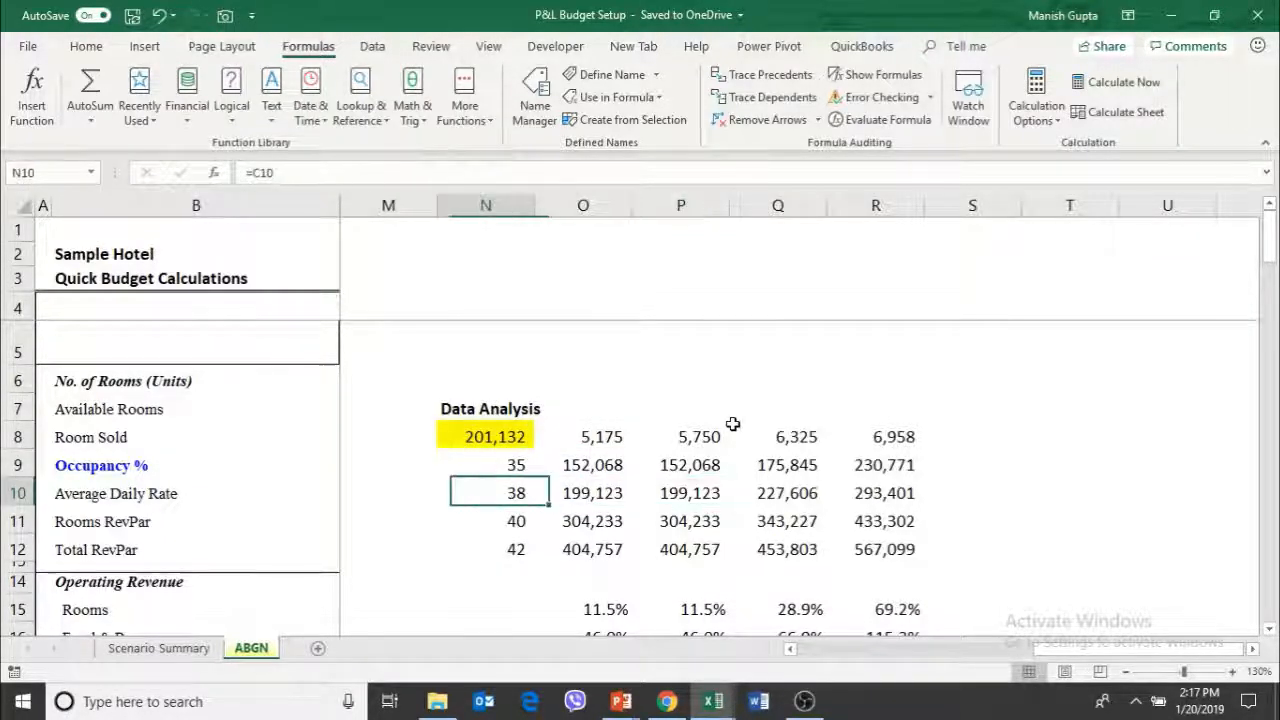
key(Right)
key(Up)
key(Up)
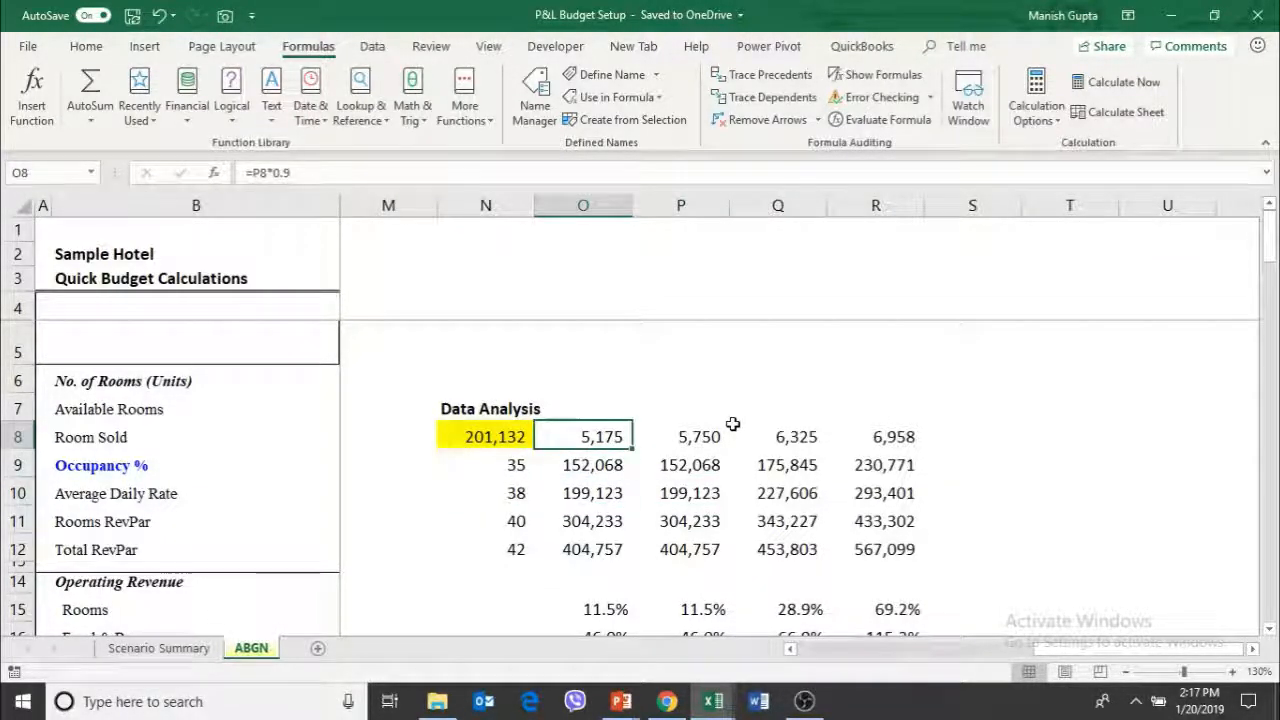
Clear the data table results in O9:R12
key(Down)
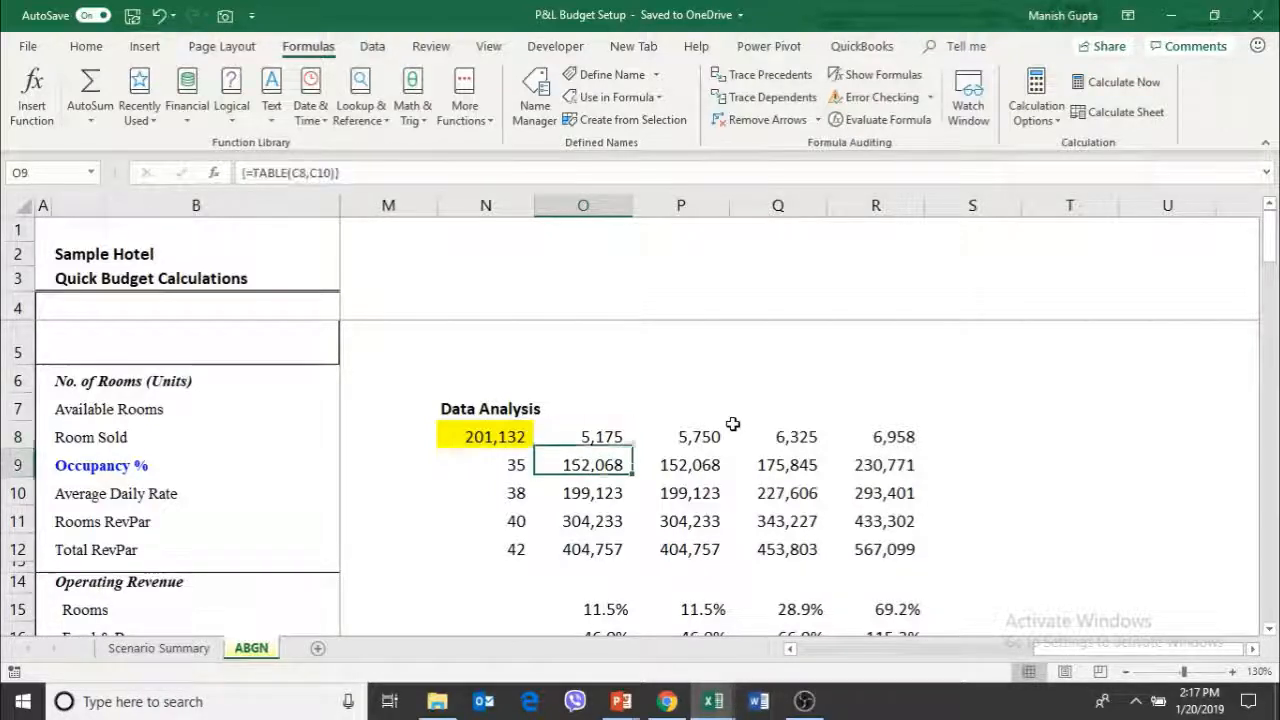
key(shift+Down)
key(shift+Down)
key(shift+Down)
key(shift+Right)
key(shift+Right)
key(shift+Right)
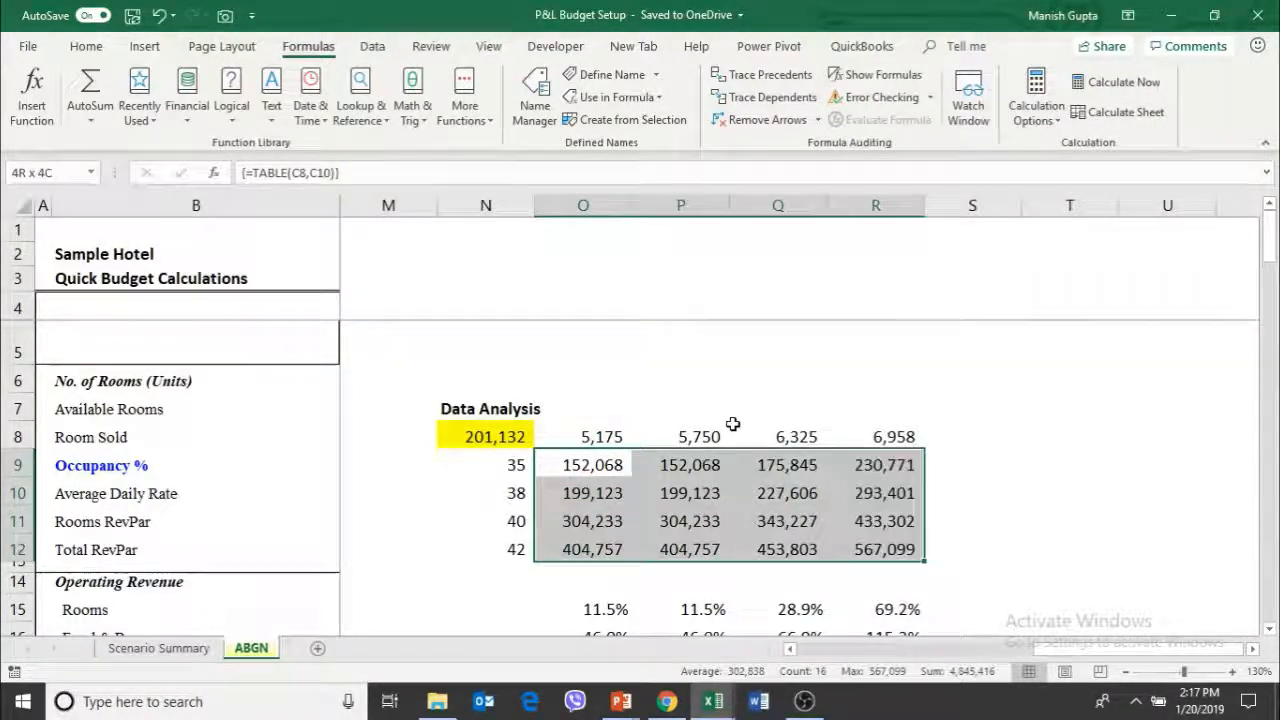
key(Delete)
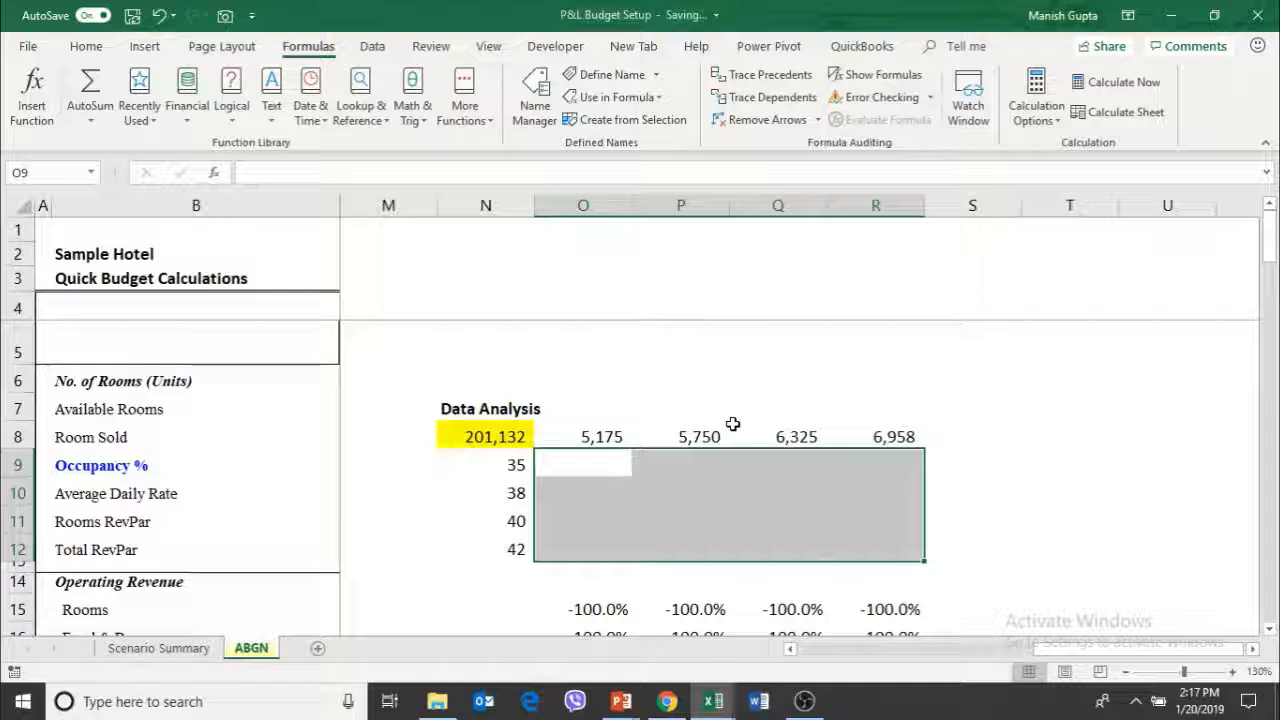
Review the formulas of the rooms-sold headers across O8:R8
key(Left)
key(Up)
key(Right)
key(Right)
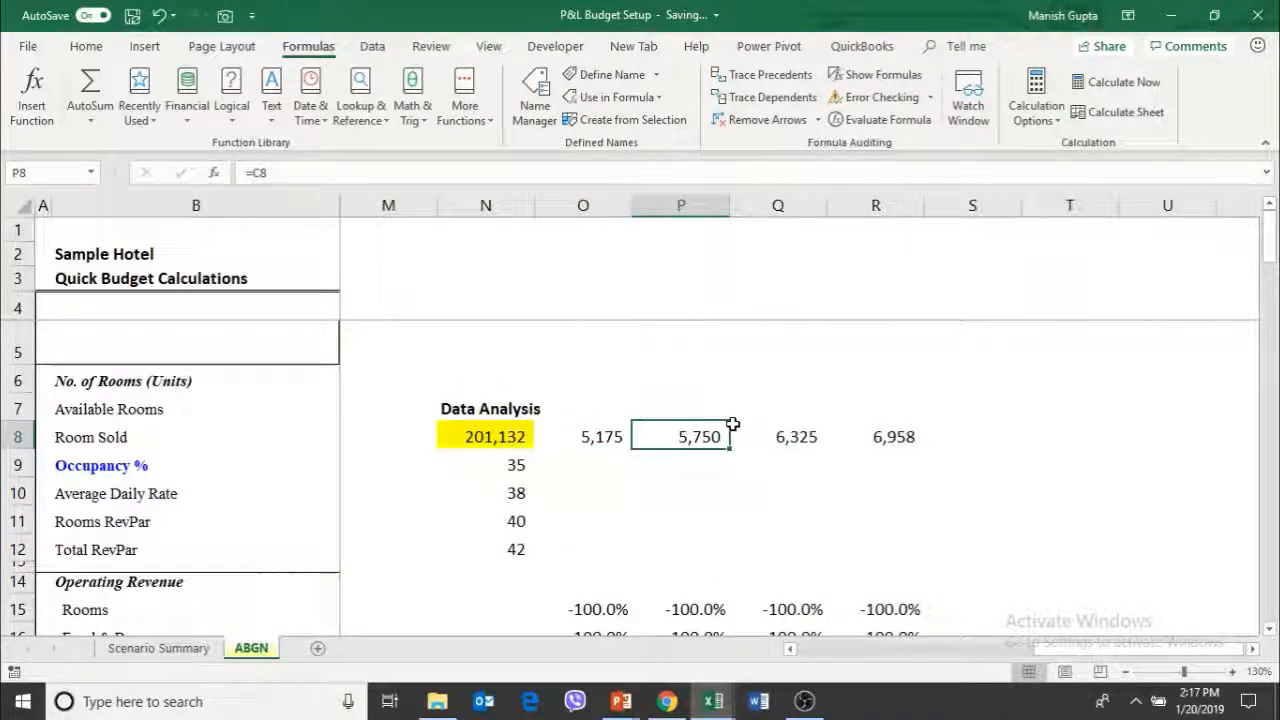
key(Left)
key(Right)
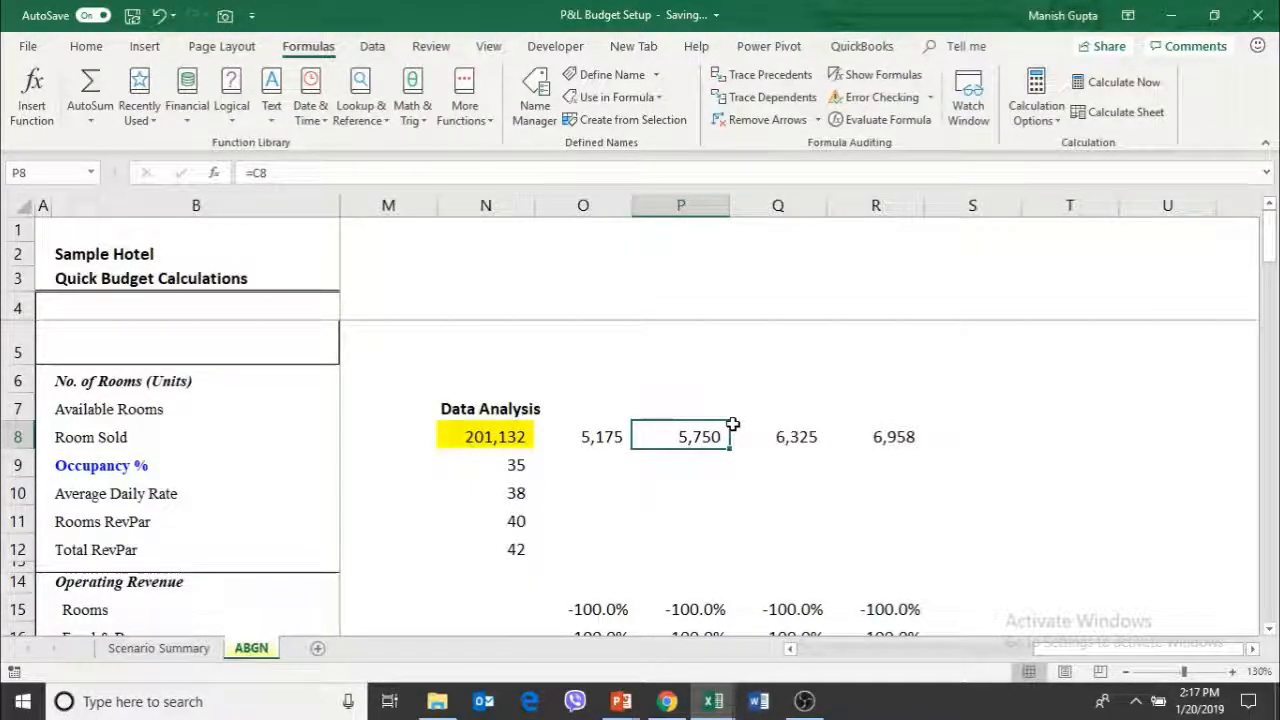
key(Left)
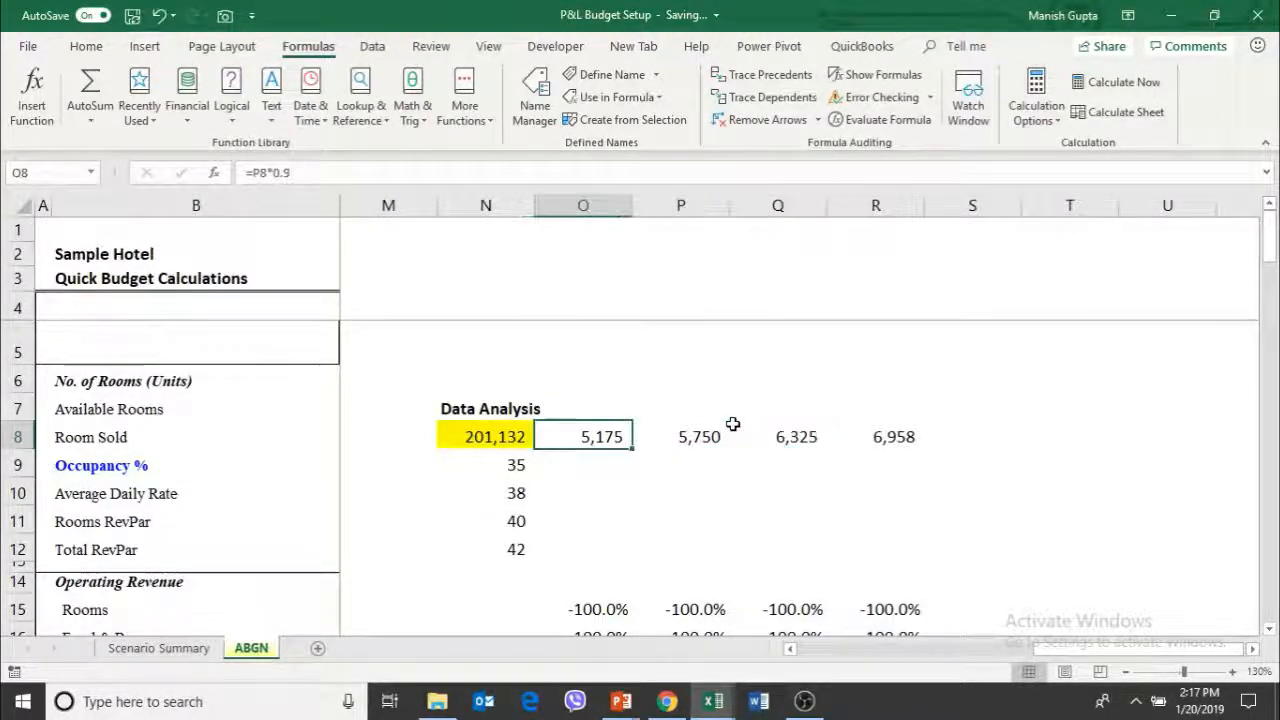
key(Right)
key(Right)
key(Right)
key(Right)
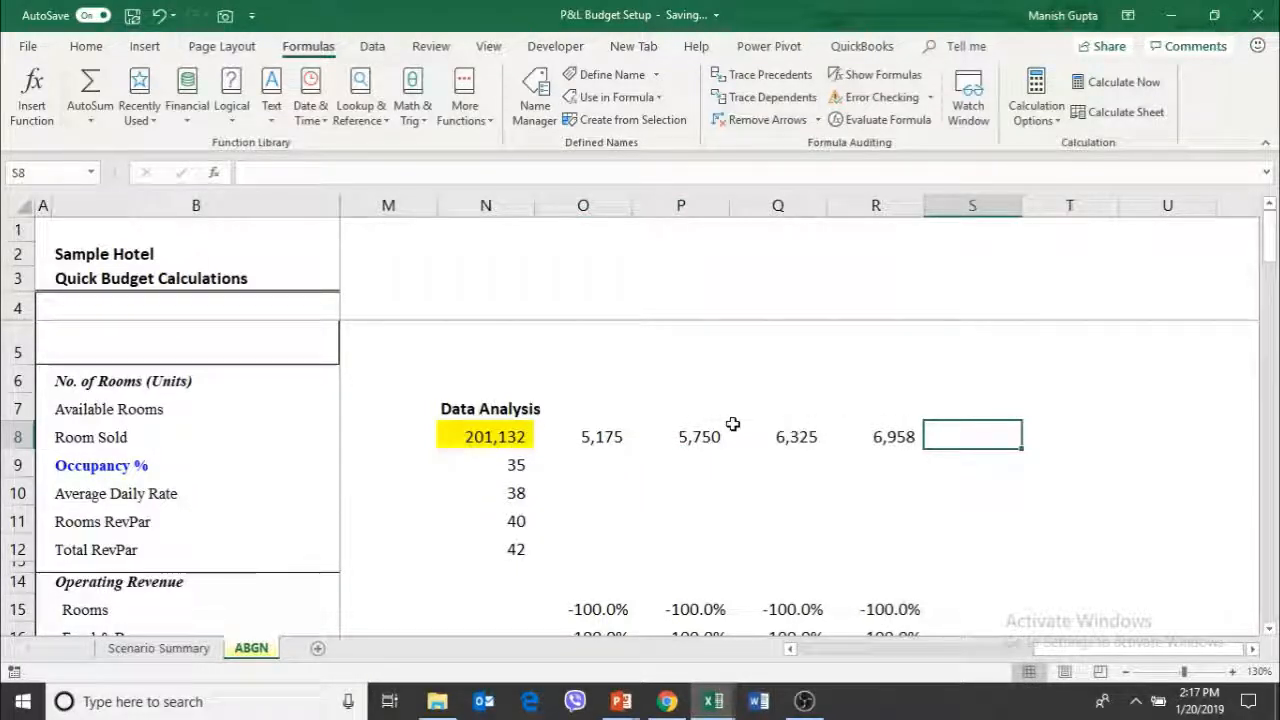
key(Left)
key(Left)
key(Left)
key(Left)
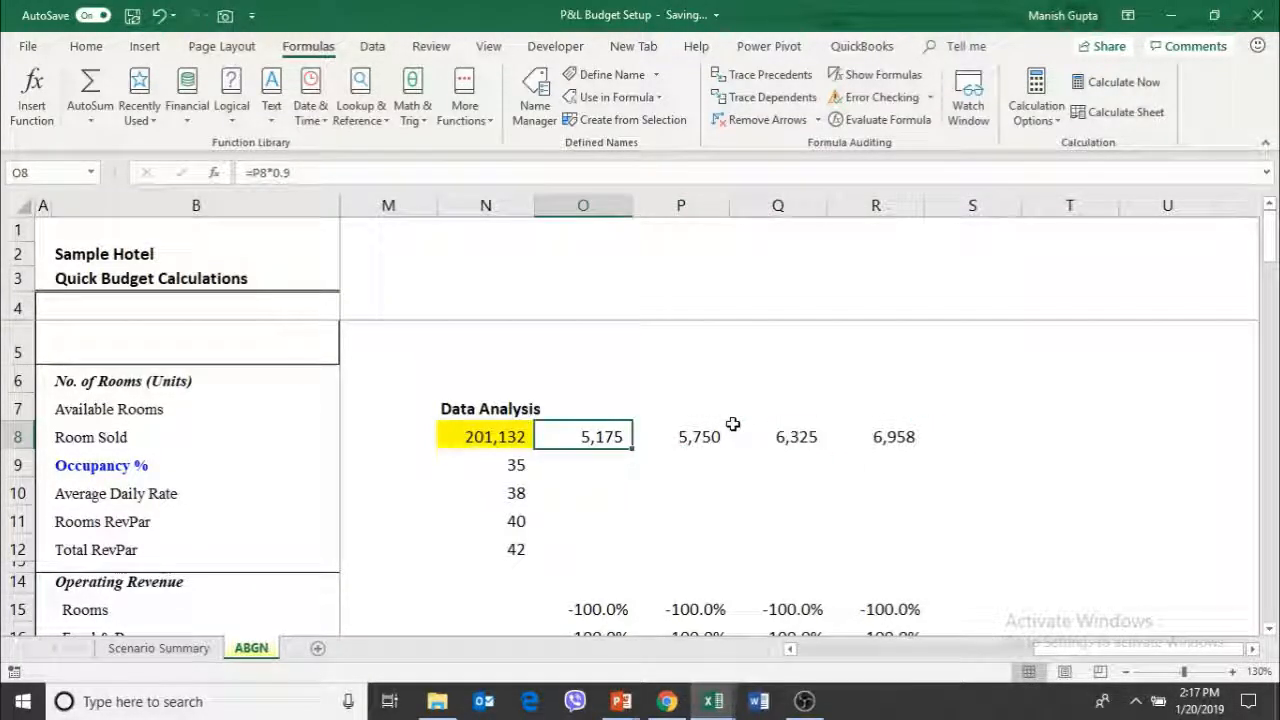
key(Right)
key(Right)
key(Left)
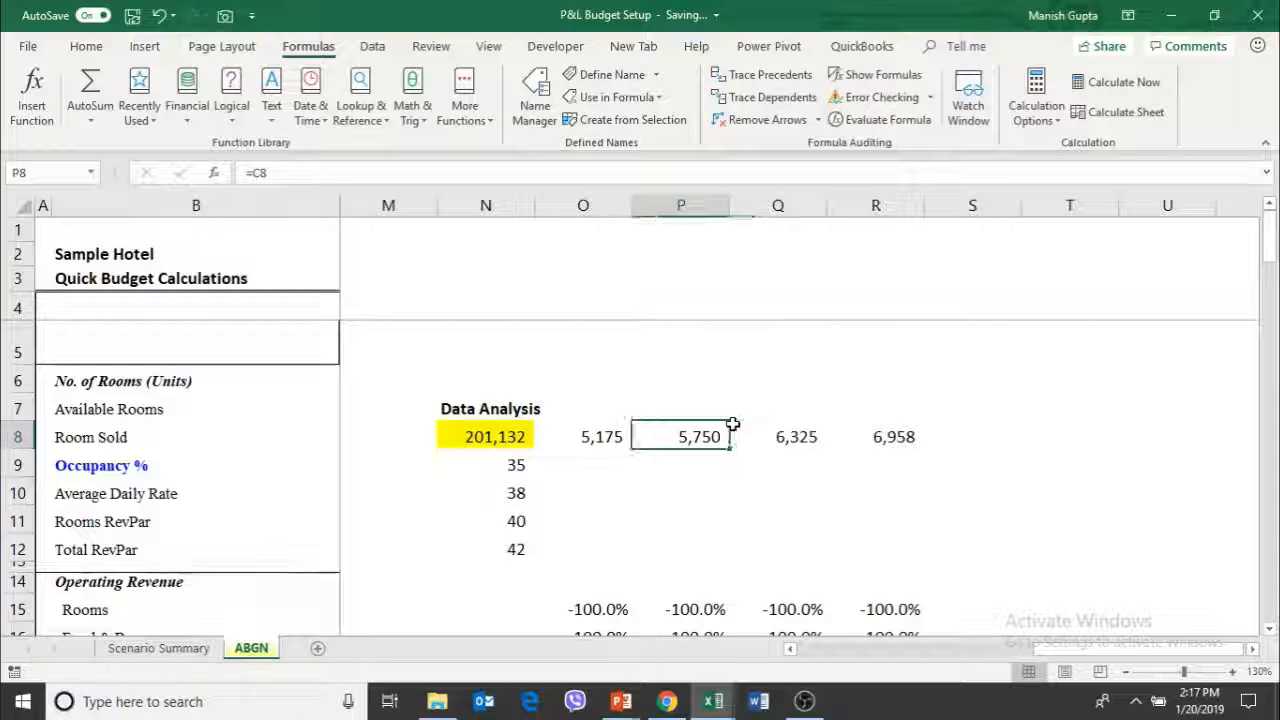
key(Right)
key(Right)
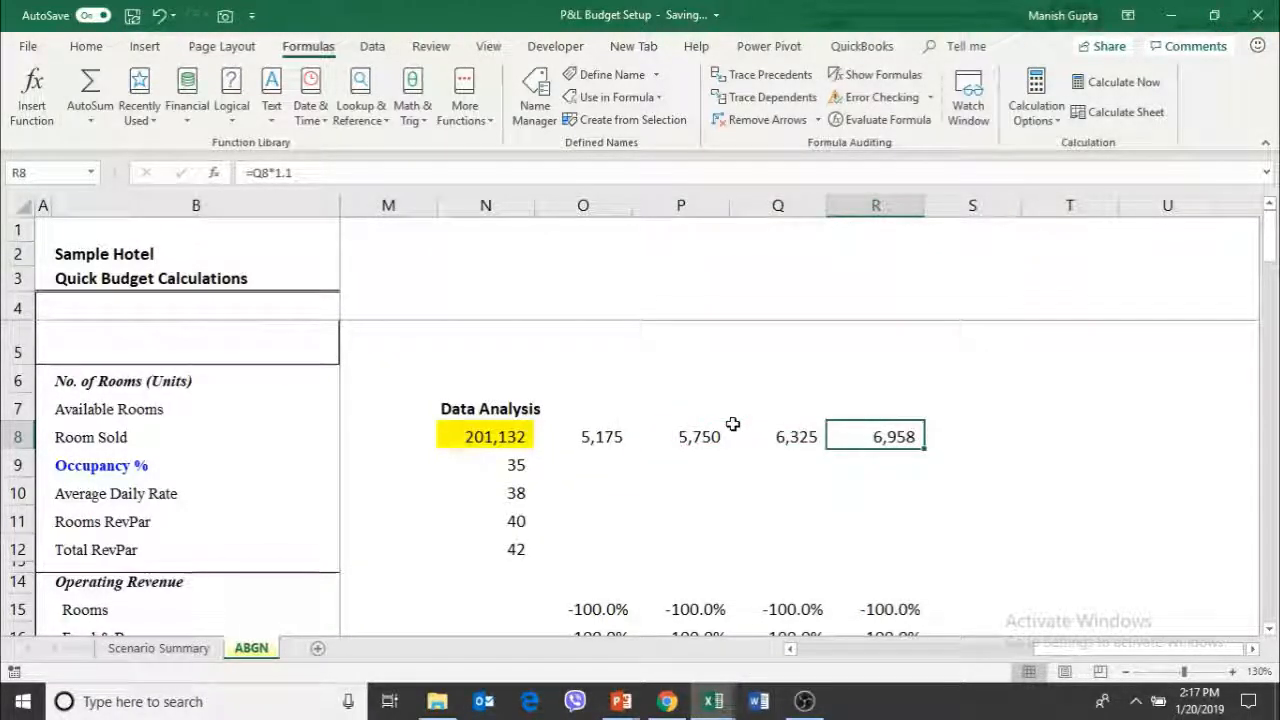
Review the average rates listed in column N and the formula in the highlighted corner cell N8
key(Down)
key(Left)
key(Left)
key(Left)
key(Left)
key(Down)
key(Down)
key(Down)
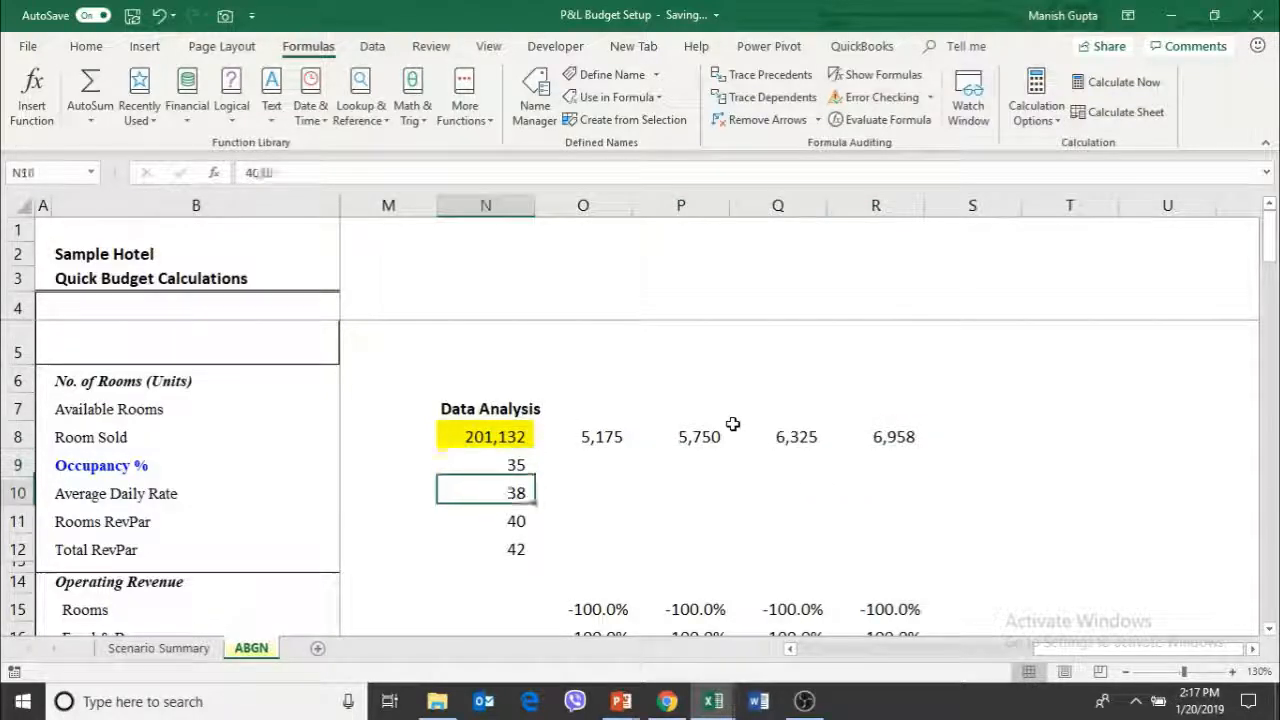
key(Right)
key(Up)
key(Up)
key(Left)
key(Up)
key(Up)
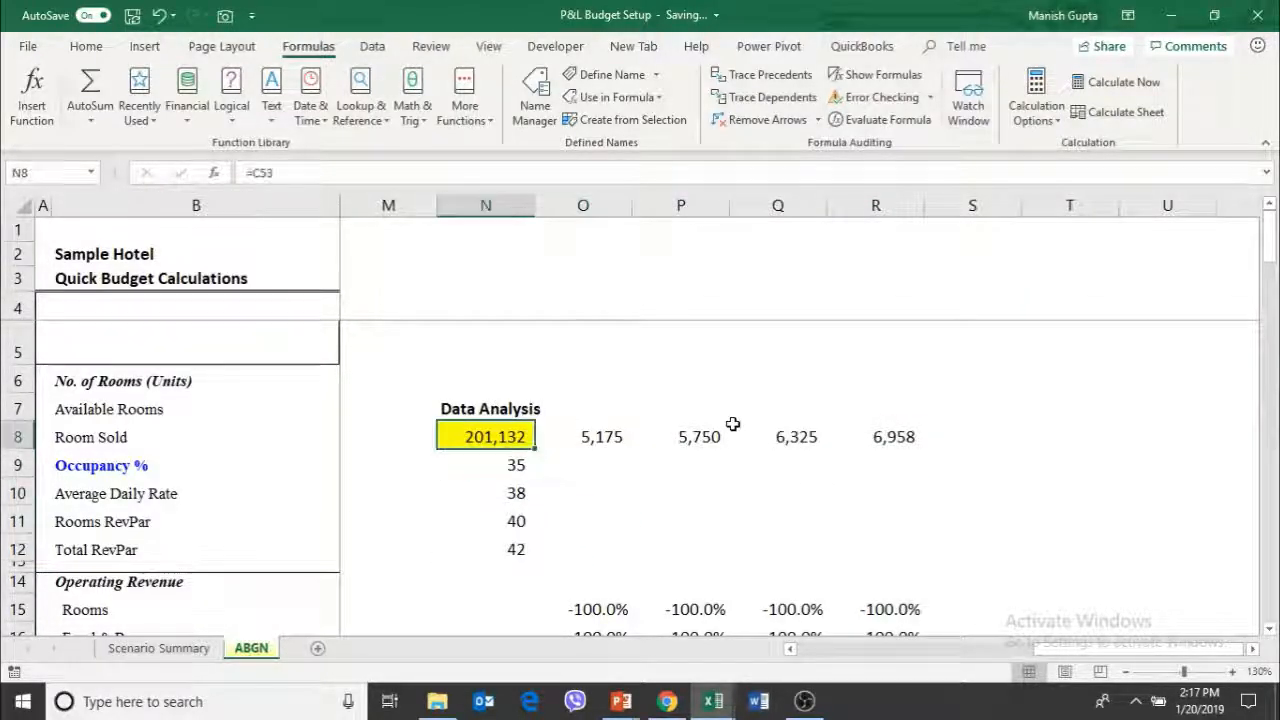
key(shift+Right)
key(shift+Right)
key(shift+Right)
key(shift+Right)
key(shift+Right)
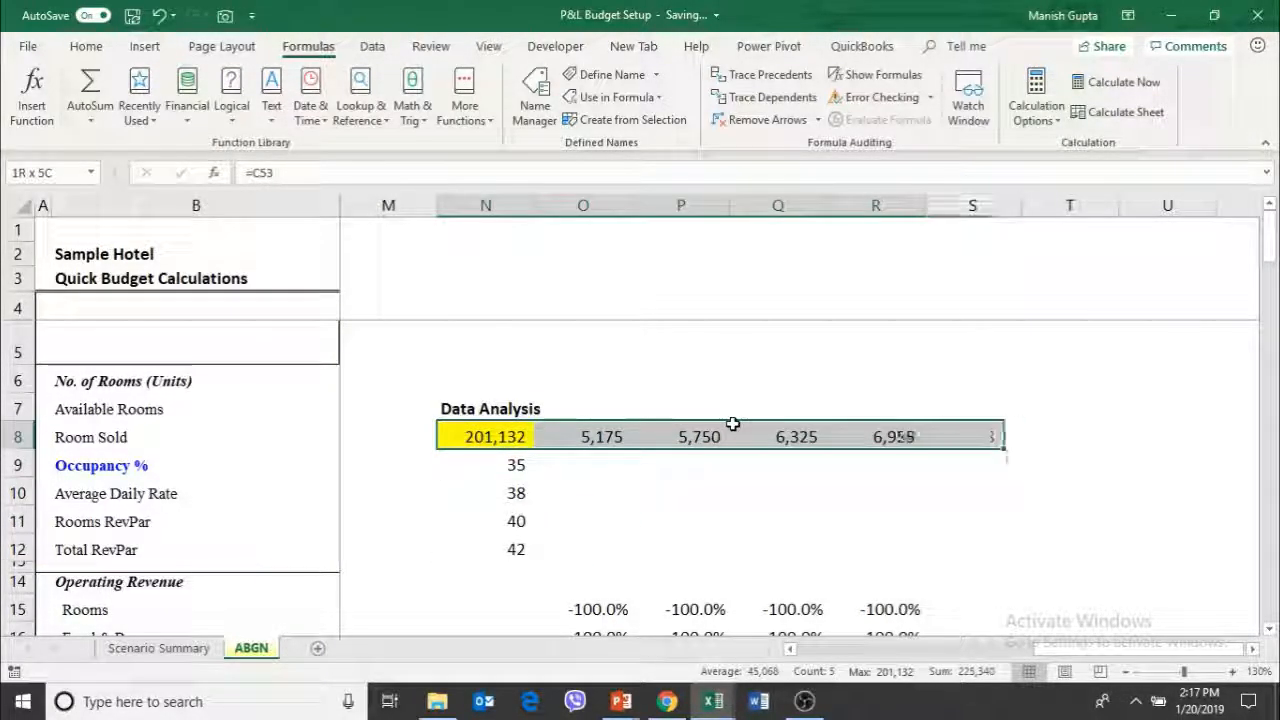
key(shift+Left)
key(ctrl+q)
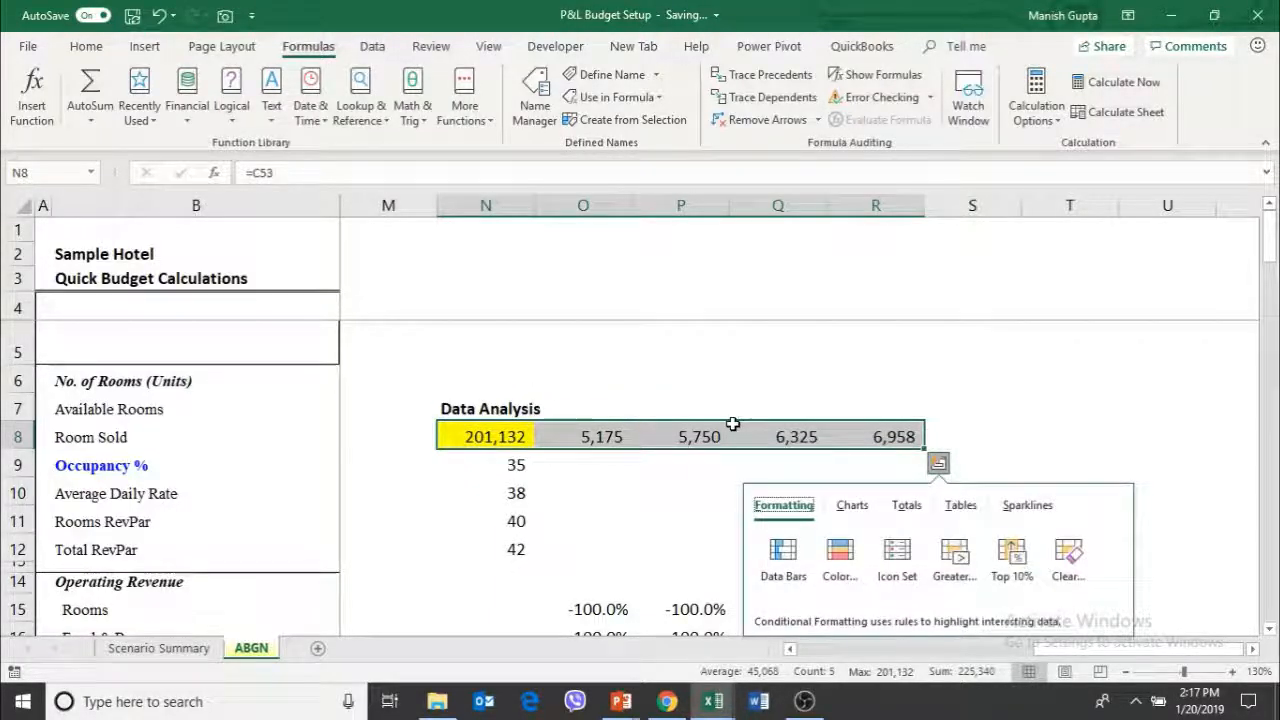
key(Escape)
key(shift+Down)
key(shift+Down)
key(Up)
key(Up)
key(Down)
key(Down)
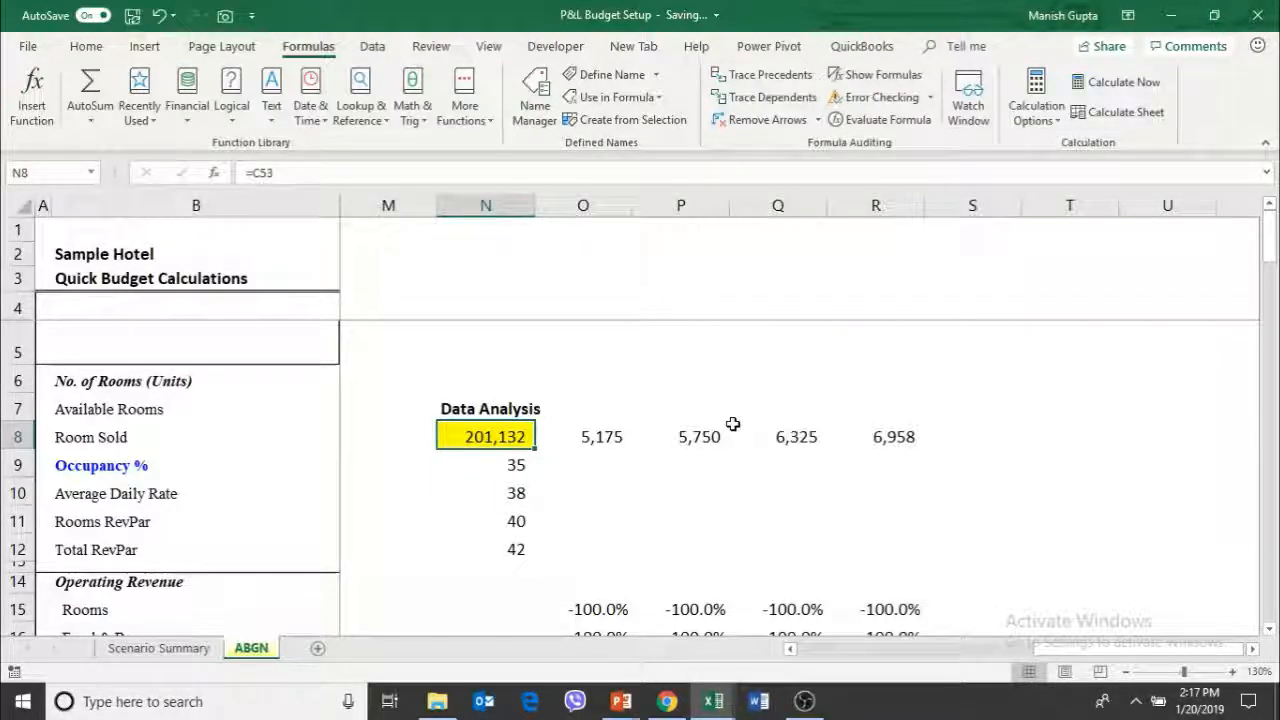
Link the Data Analysis corner cell N8 to the budgeted Gross Operating Profit in C53
text(=)
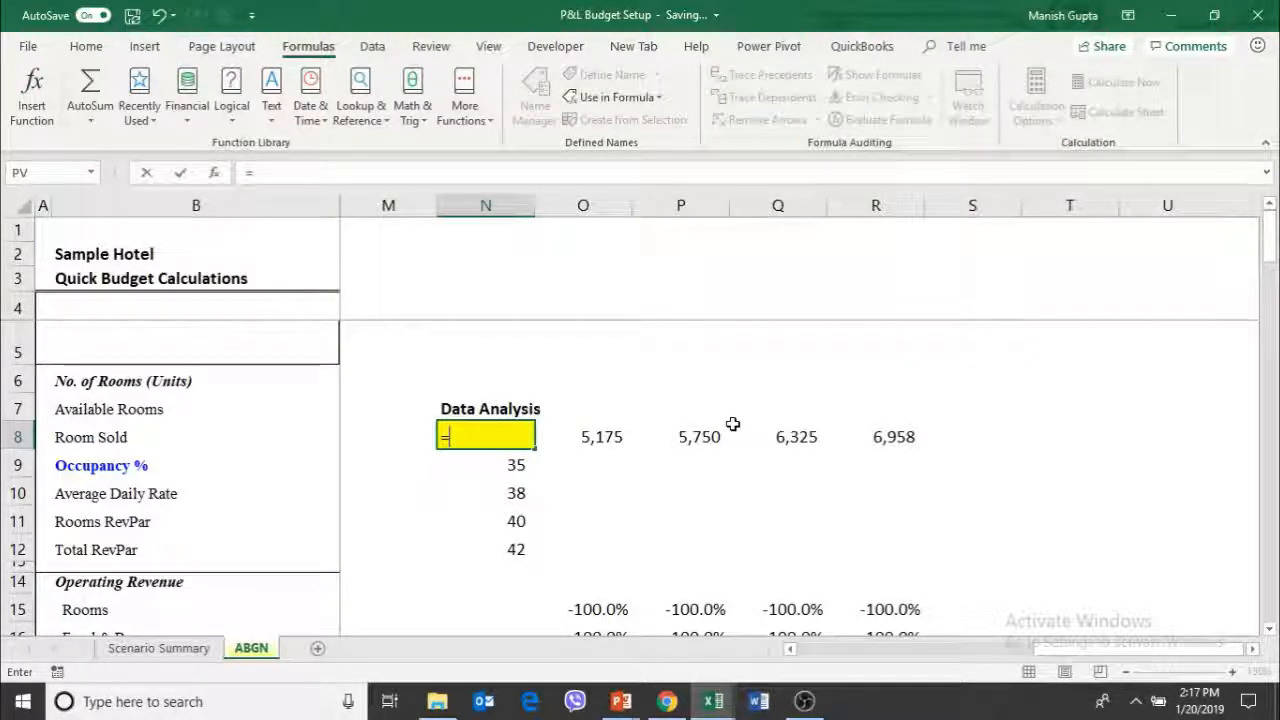
key(Left)
key(Left)
key(Left)
key(Left)
key(Left)
key(Left)
key(Left)
key(Left)
key(Left)
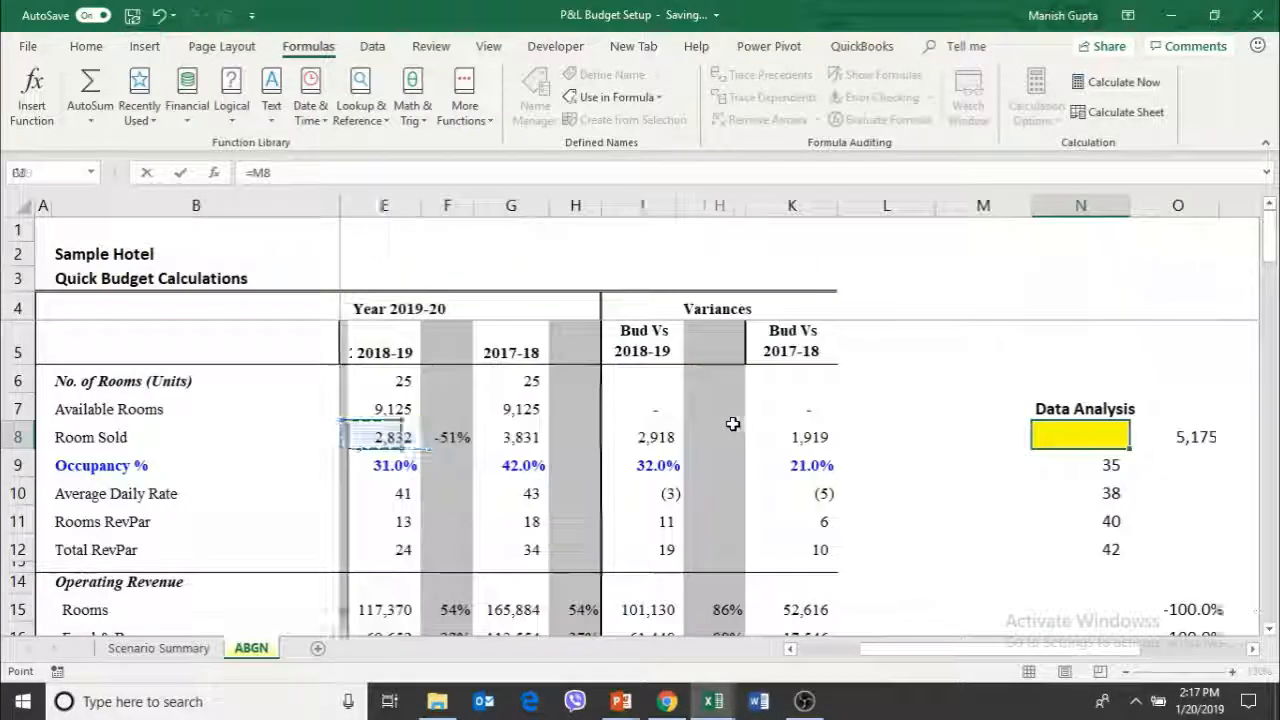
key(Left)
key(Left)
key(Page_Down)
key(Left)
key(Page_Down)
key(Left)
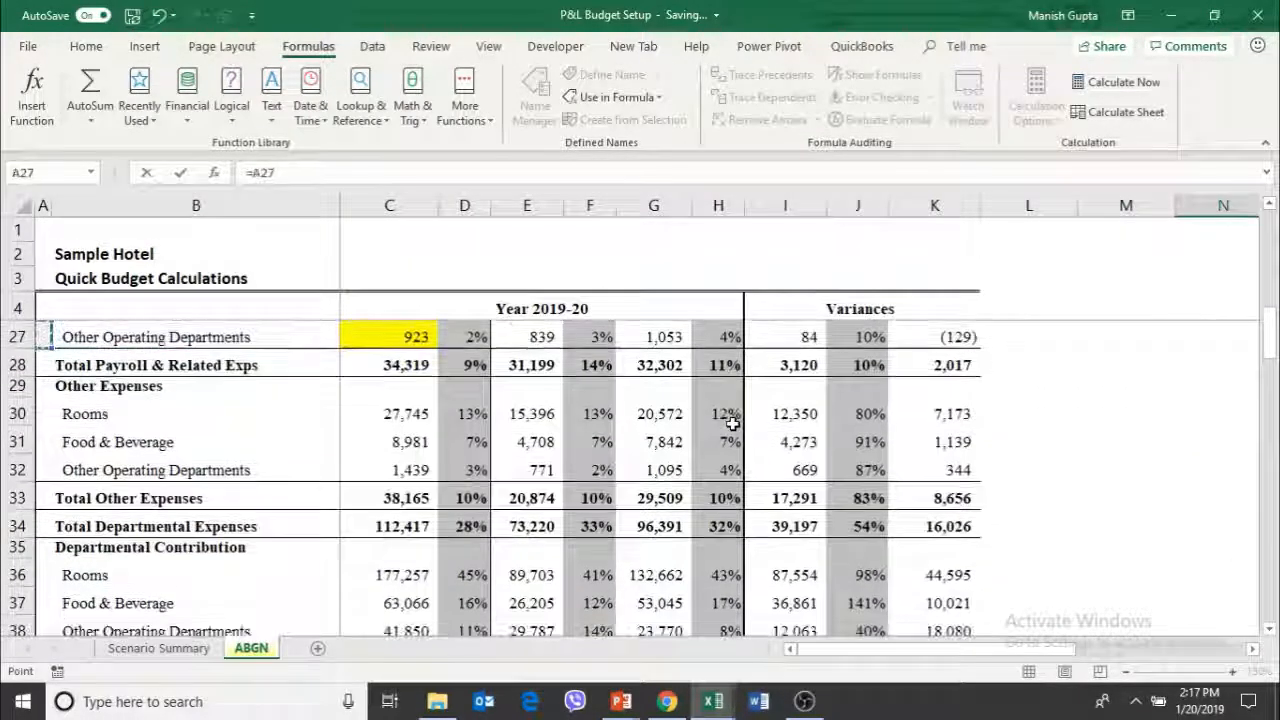
key(Right)
key(Page_Down)
key(Down)
key(Down)
key(Down)
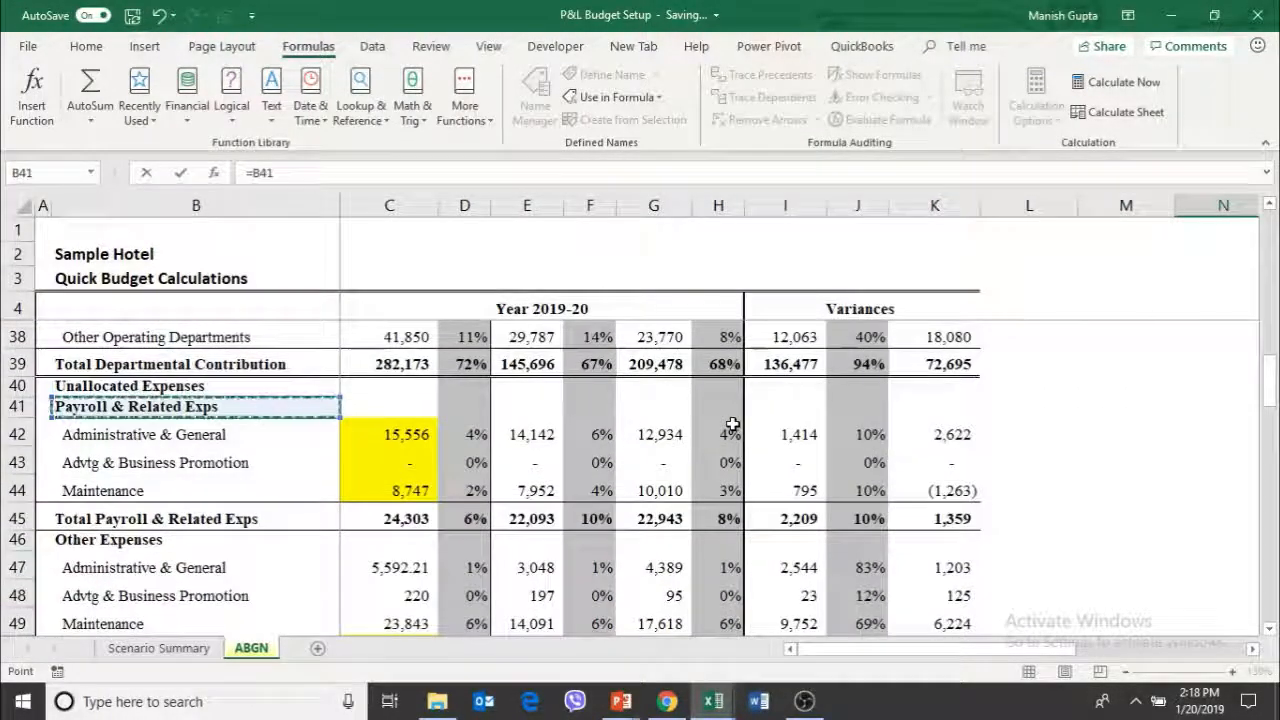
key(Down)
key(Down)
key(Down)
key(Down)
key(Down)
key(Down)
key(Down)
key(Down)
key(Down)
key(Down)
key(Down)
key(Down)
key(Down)
key(Down)
key(Down)
key(Down)
key(Right)
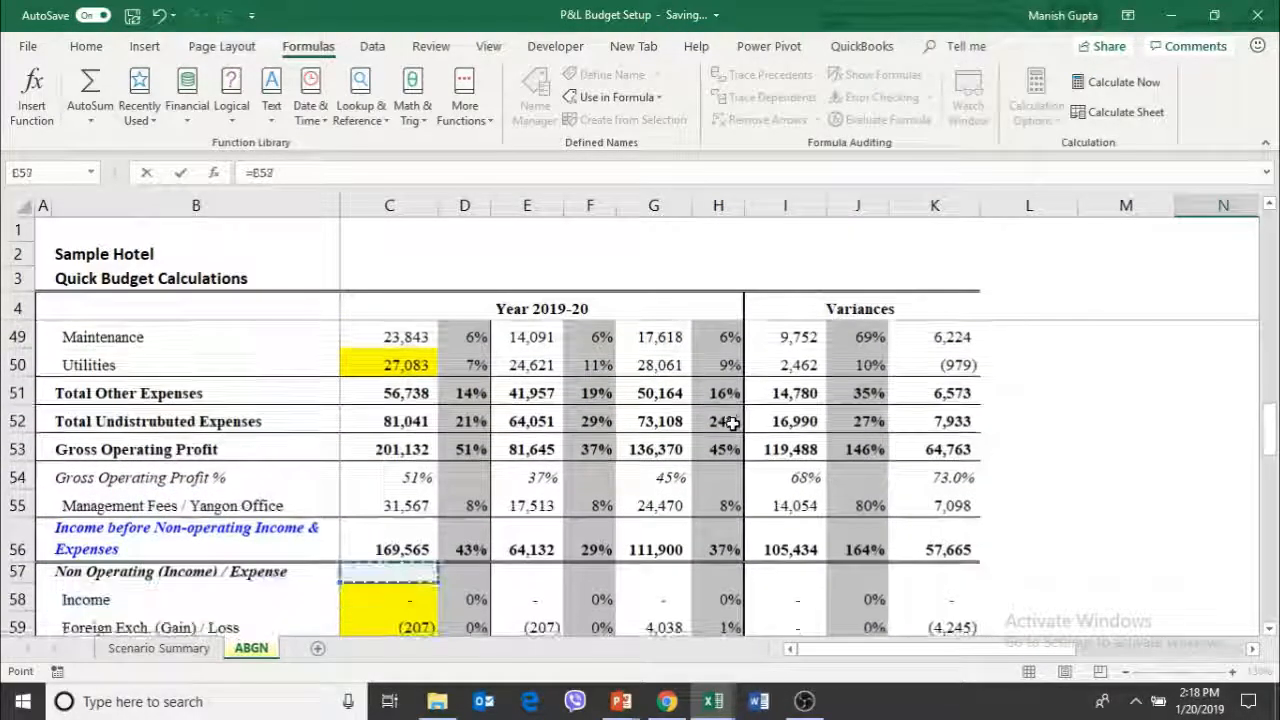
key(Up)
key(Up)
key(Up)
key(Up)
key(Escape)
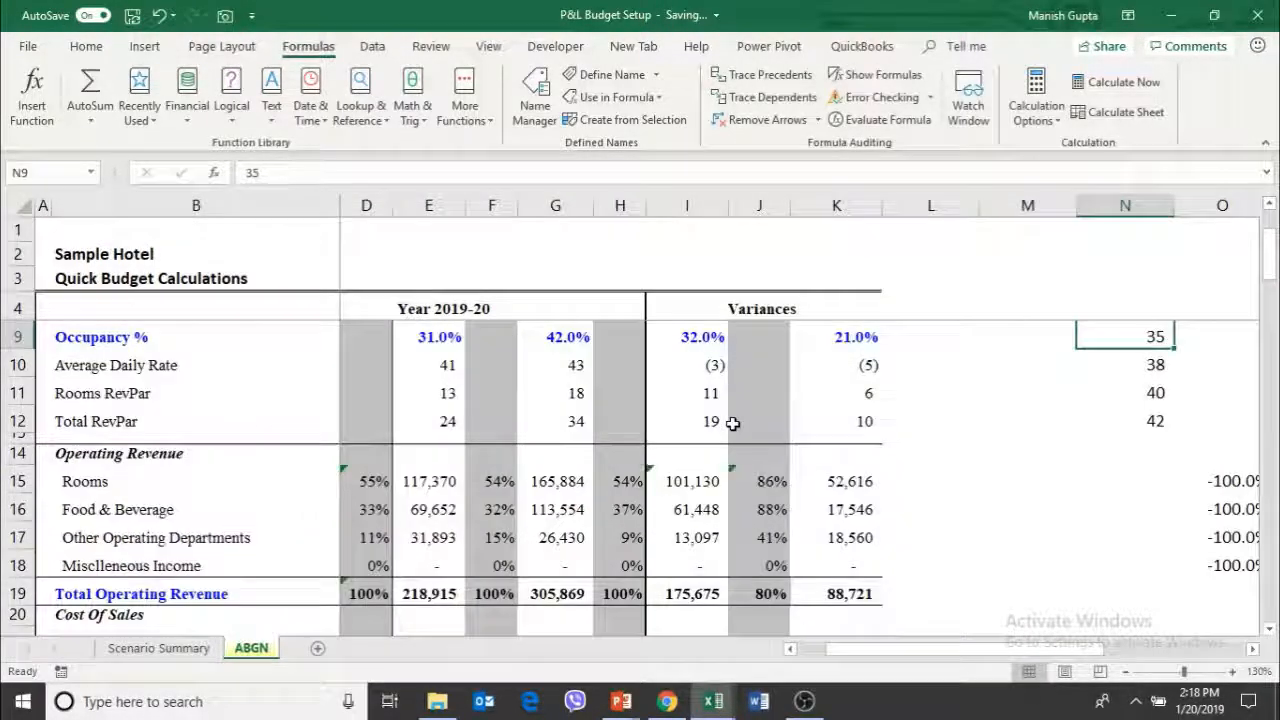
Start a What-If data table on the range N8:R12
key(Up)
key(shift+Right)
key(shift+Right)
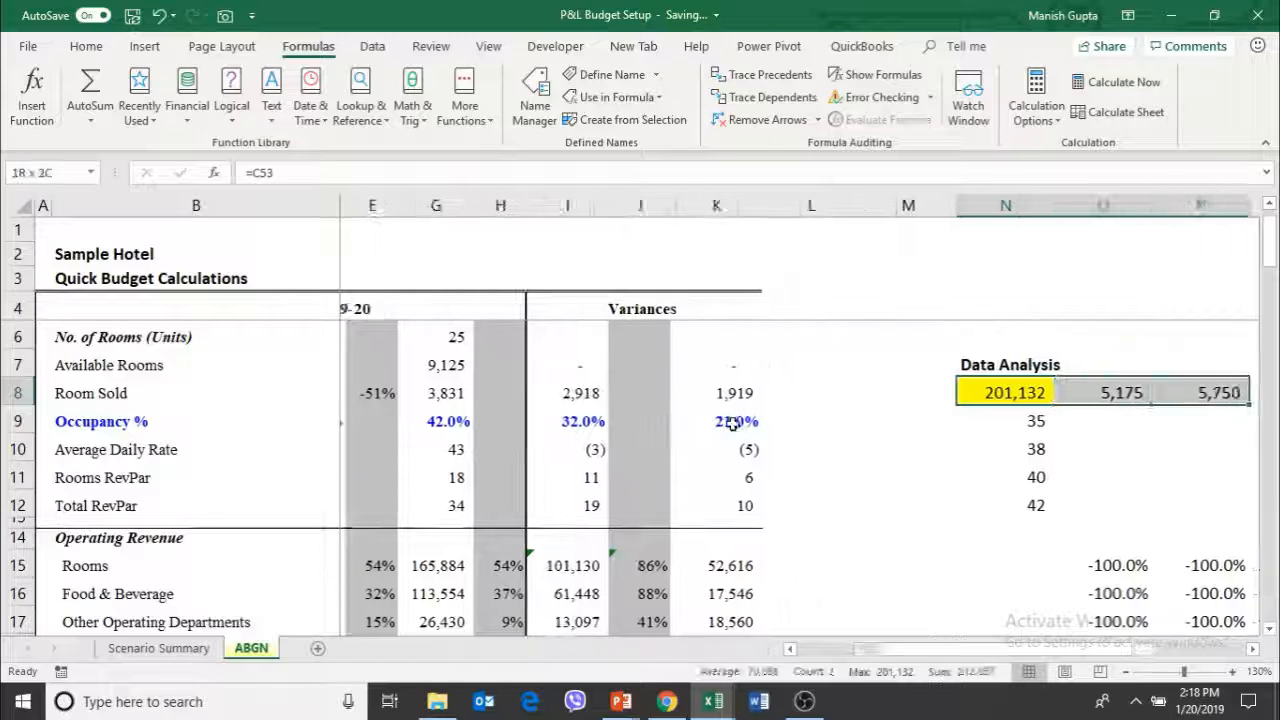
key(shift+Right)
key(shift+Right)
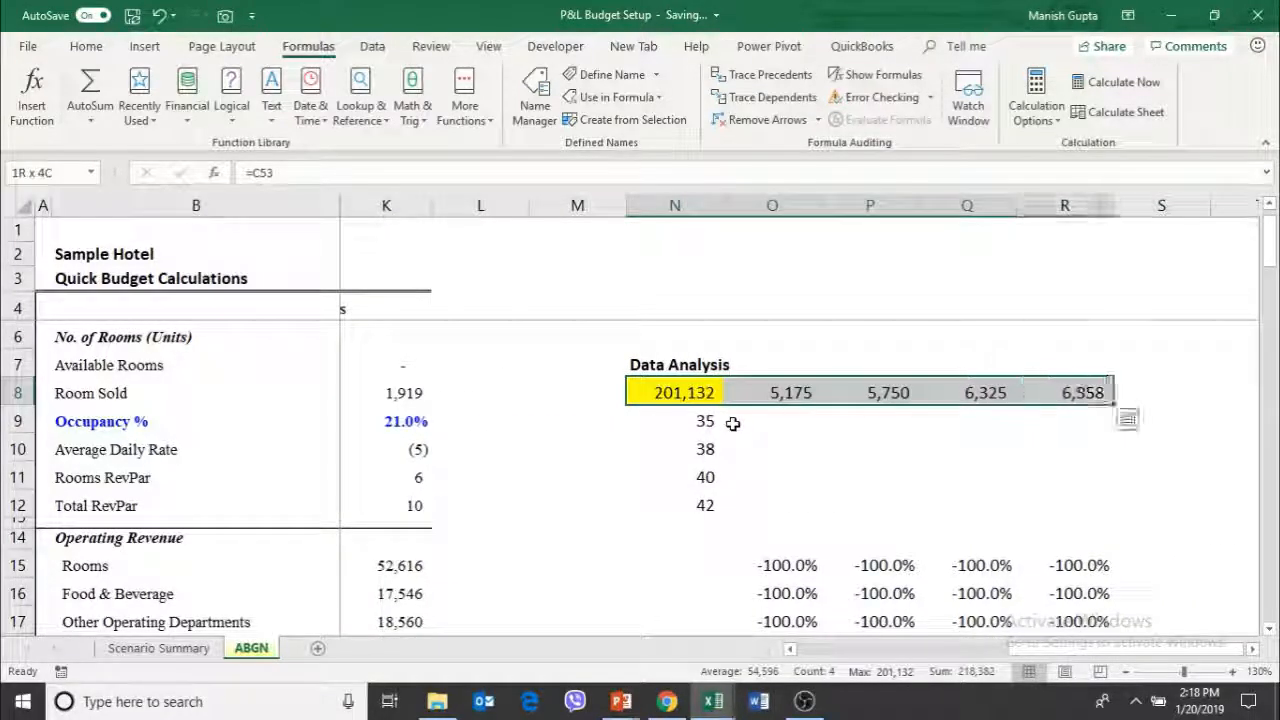
key(shift+Down)
key(shift+Down)
key(shift+Down)
key(shift+Down)
key(shift+Down)
key(shift+Up)
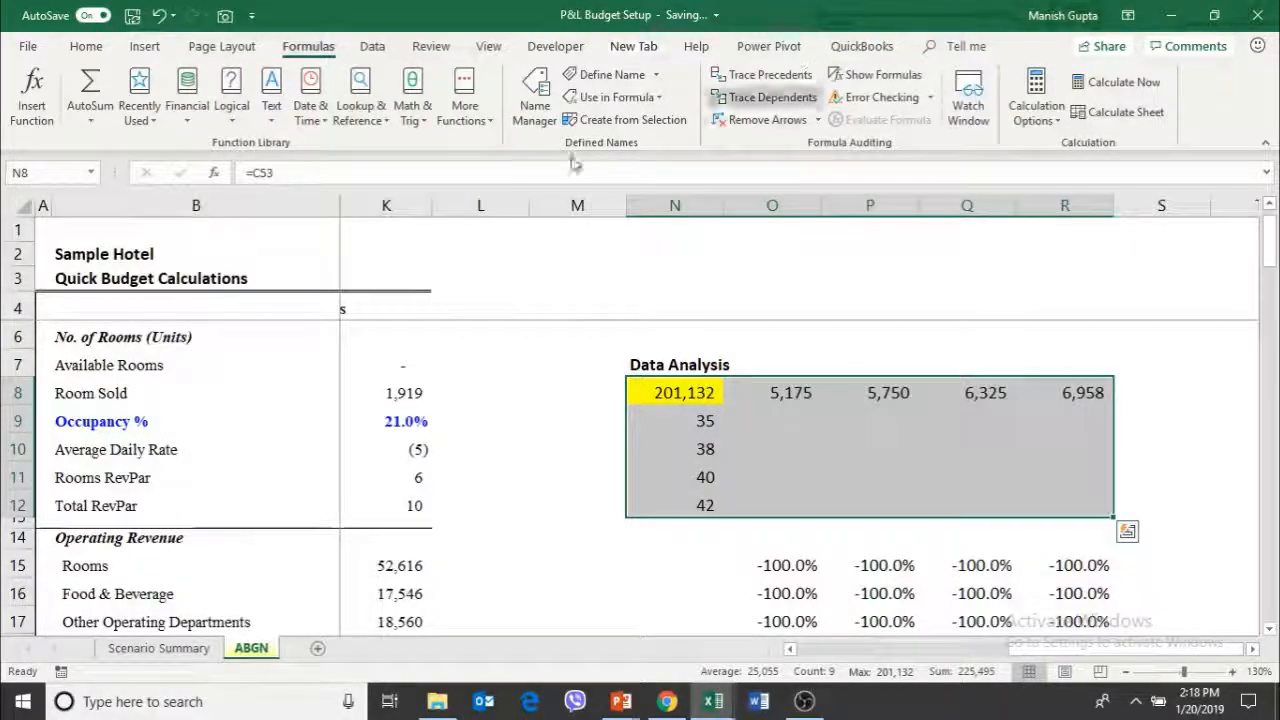
click(378, 48)
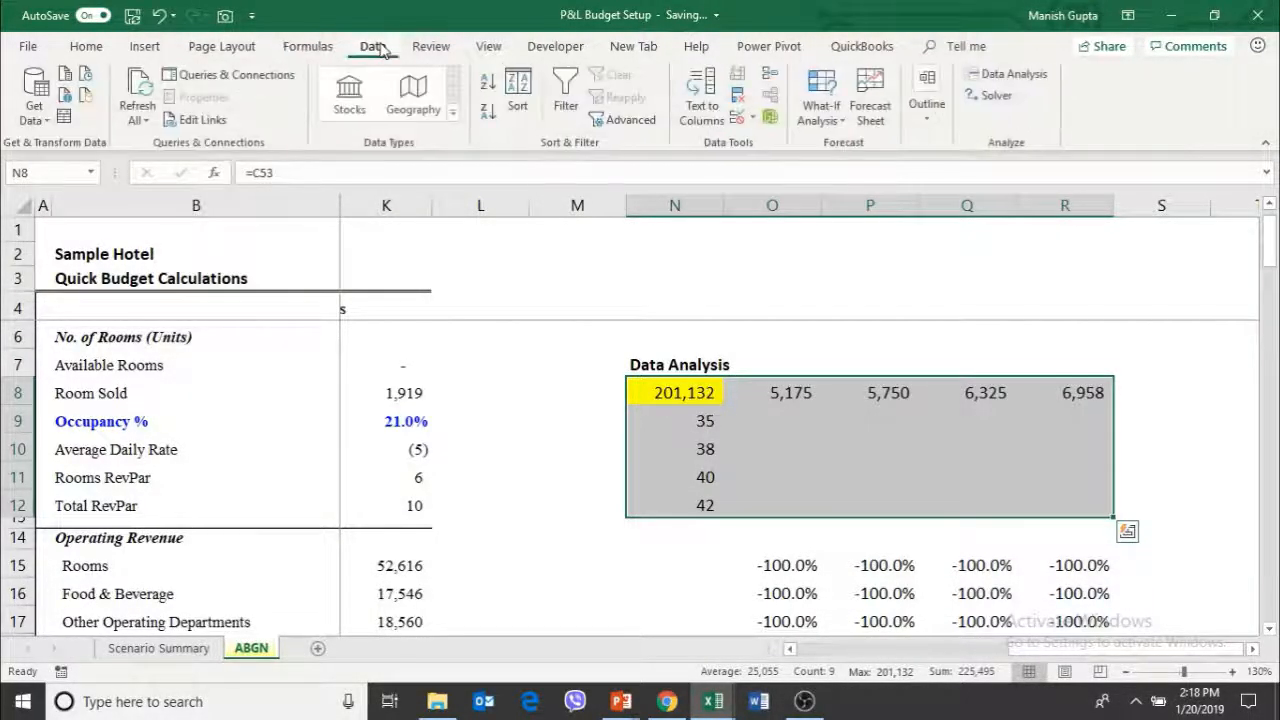
click(821, 125)
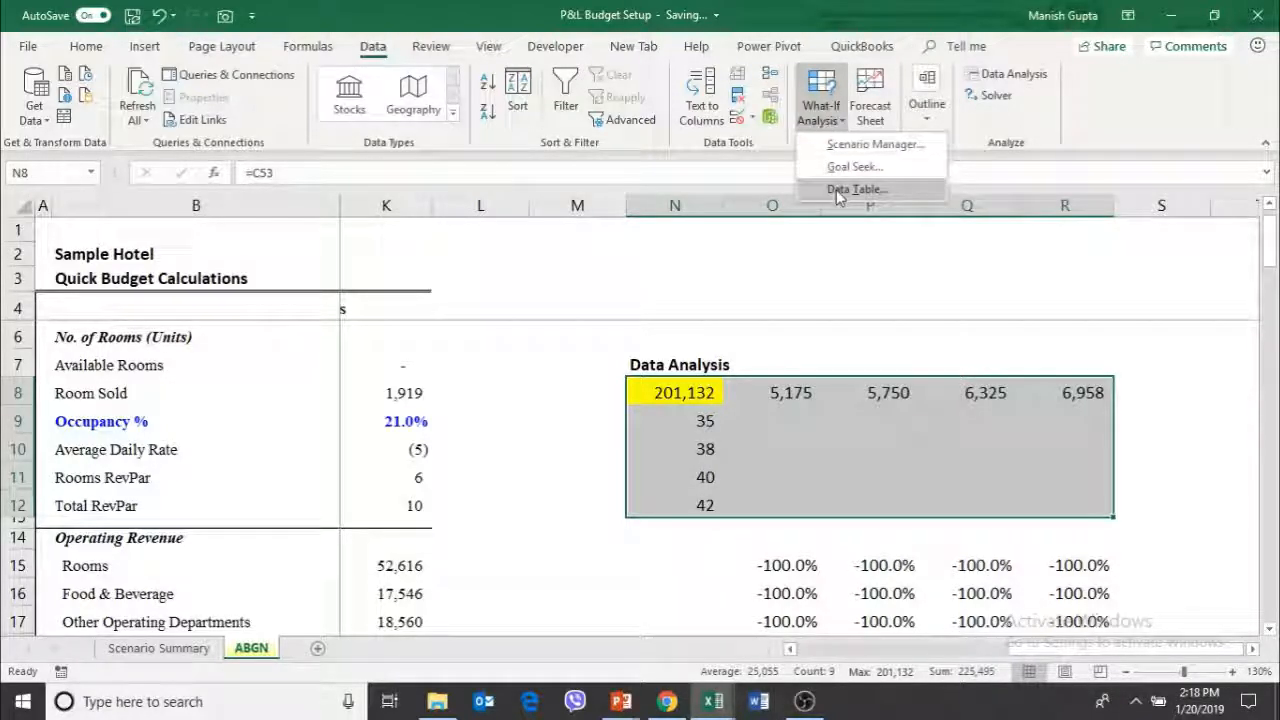
click(836, 189)
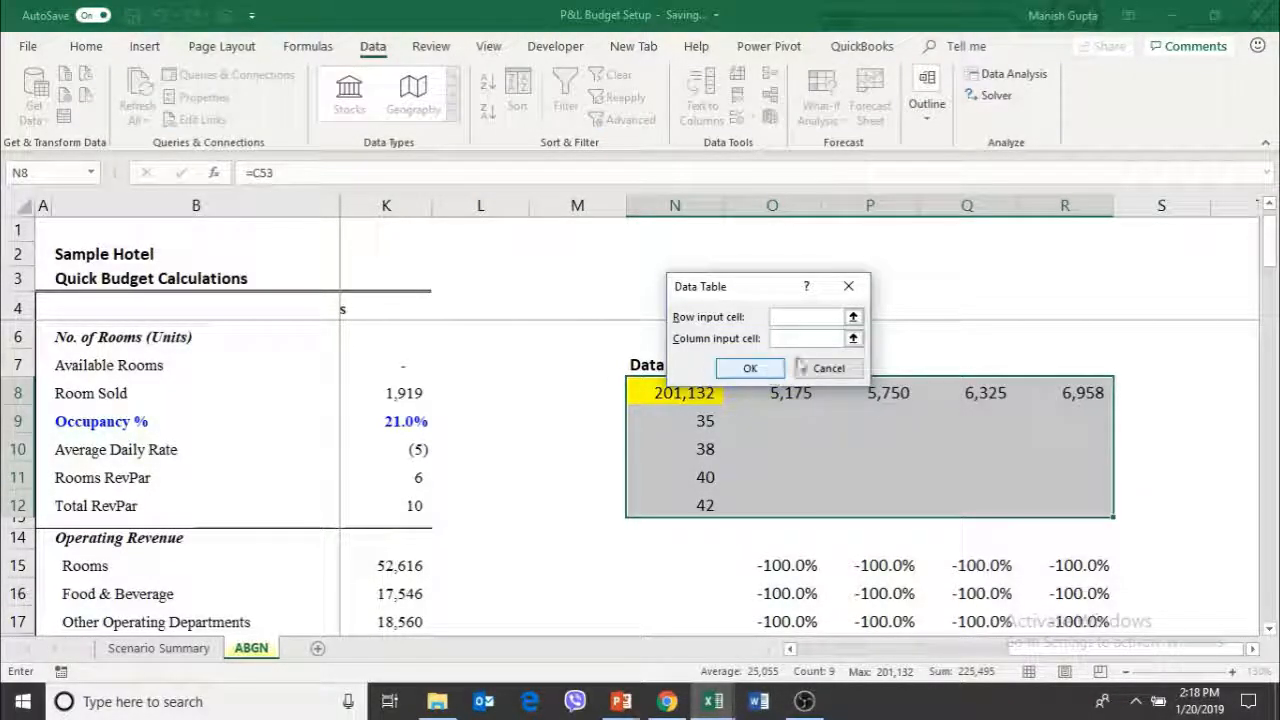
Set the data table's row input cell to the budgeted Room Sold figure in C8
click(853, 317)
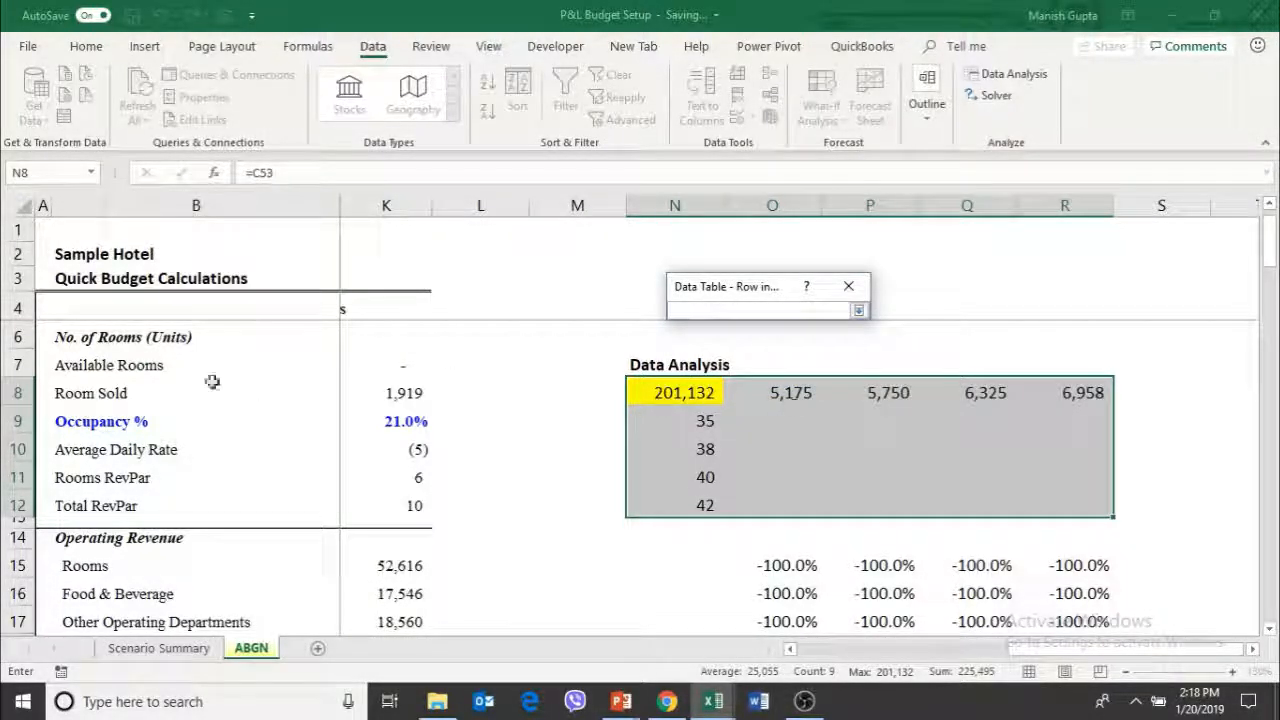
click(476, 407)
key(Up)
key(Left)
key(Left)
key(Left)
key(Left)
key(Left)
key(Left)
key(Left)
key(Left)
key(Left)
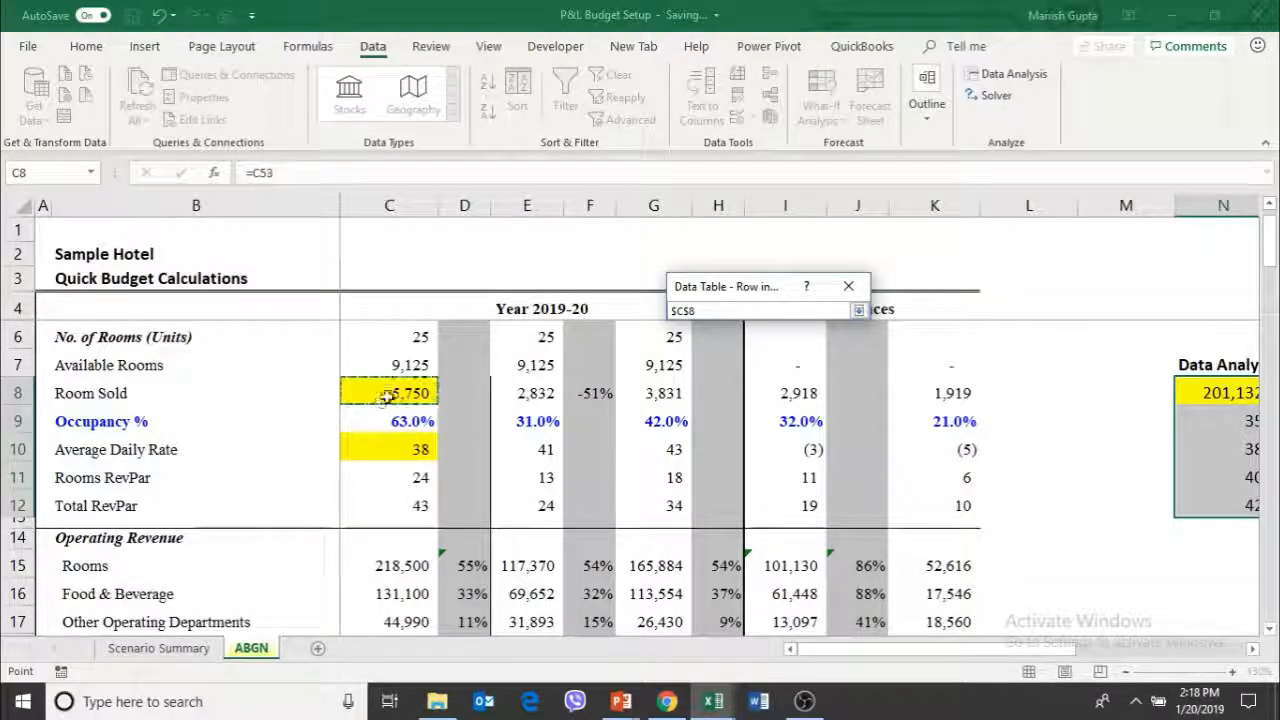
Set the data table's column input cell to the budgeted Average Daily Rate in C10 and generate the table
click(858, 310)
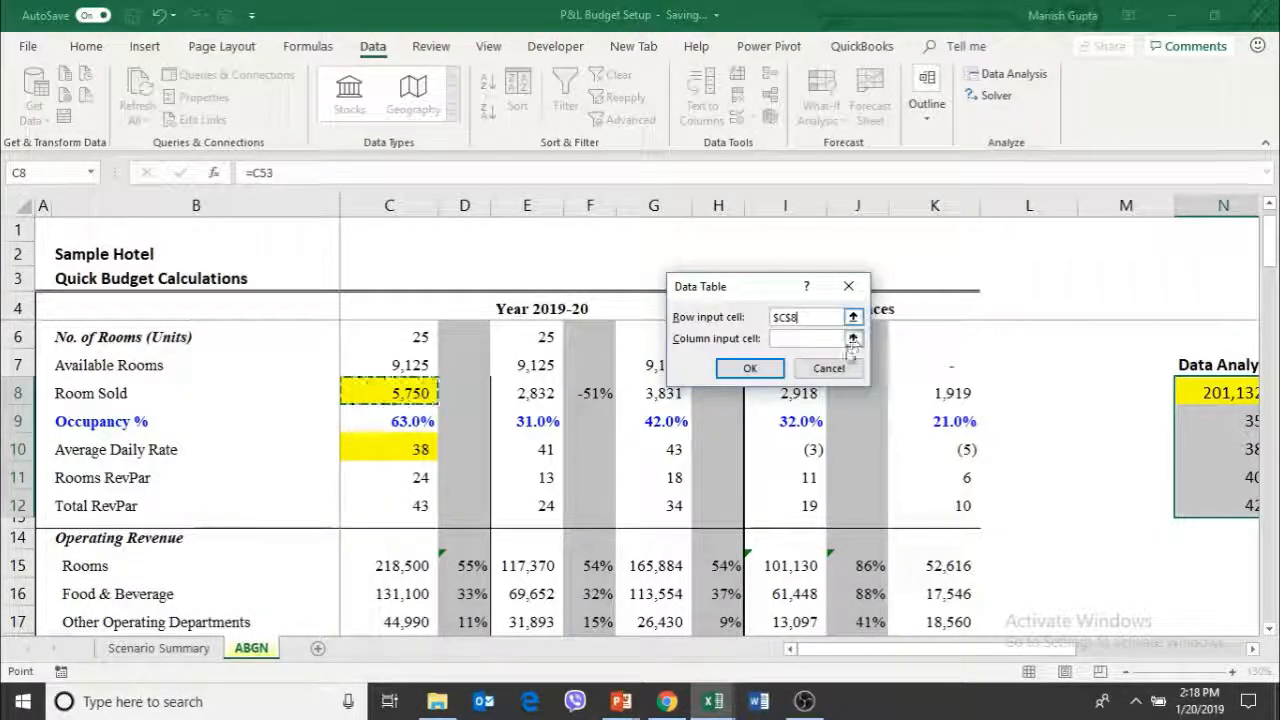
click(853, 339)
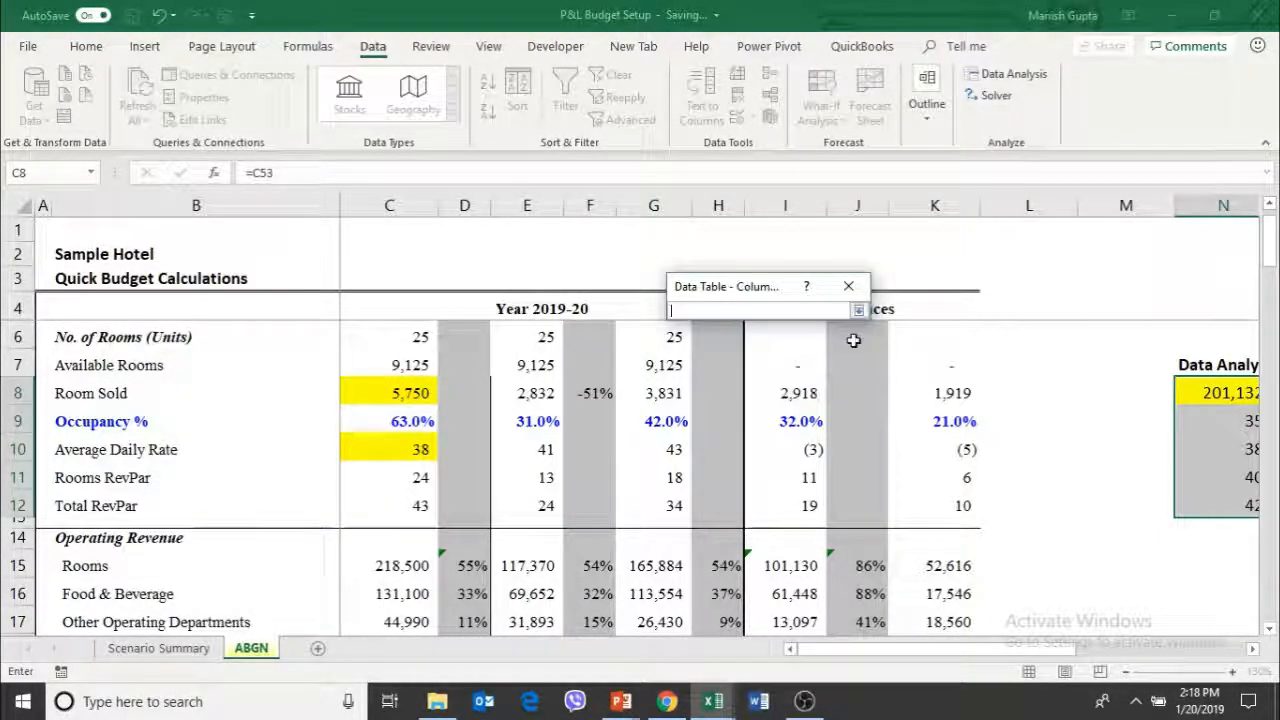
click(380, 455)
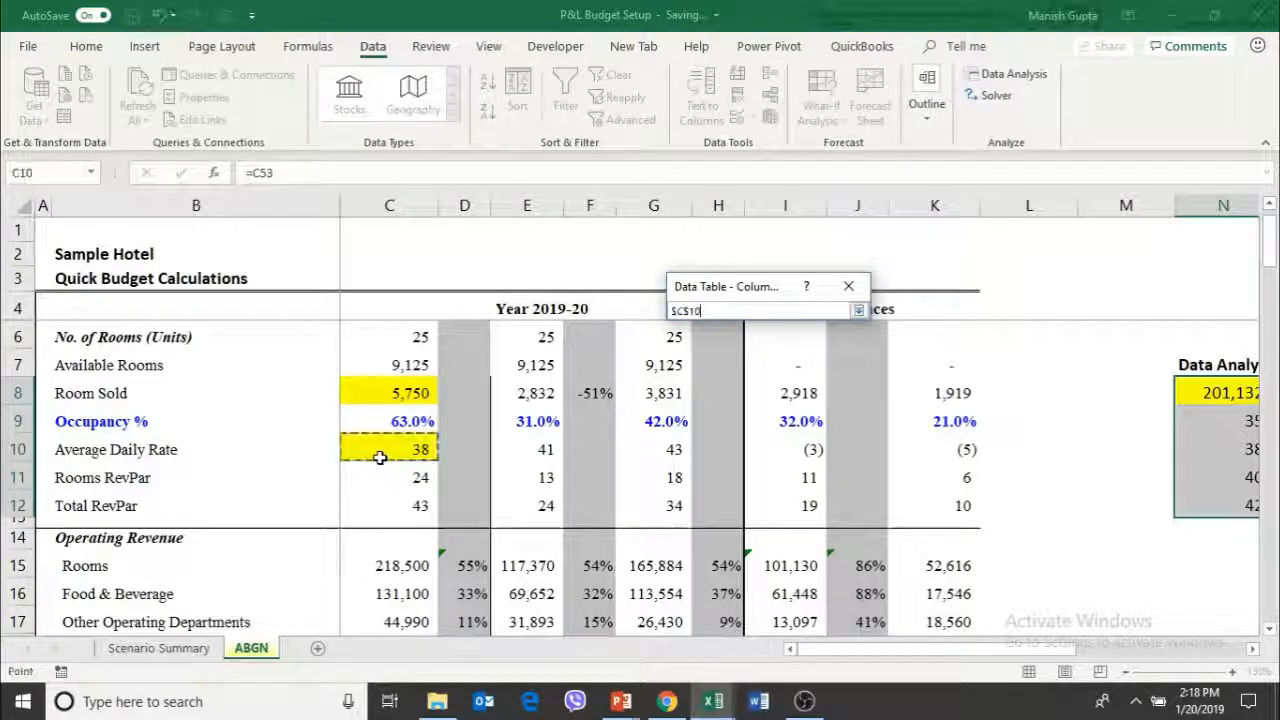
click(858, 310)
click(740, 370)
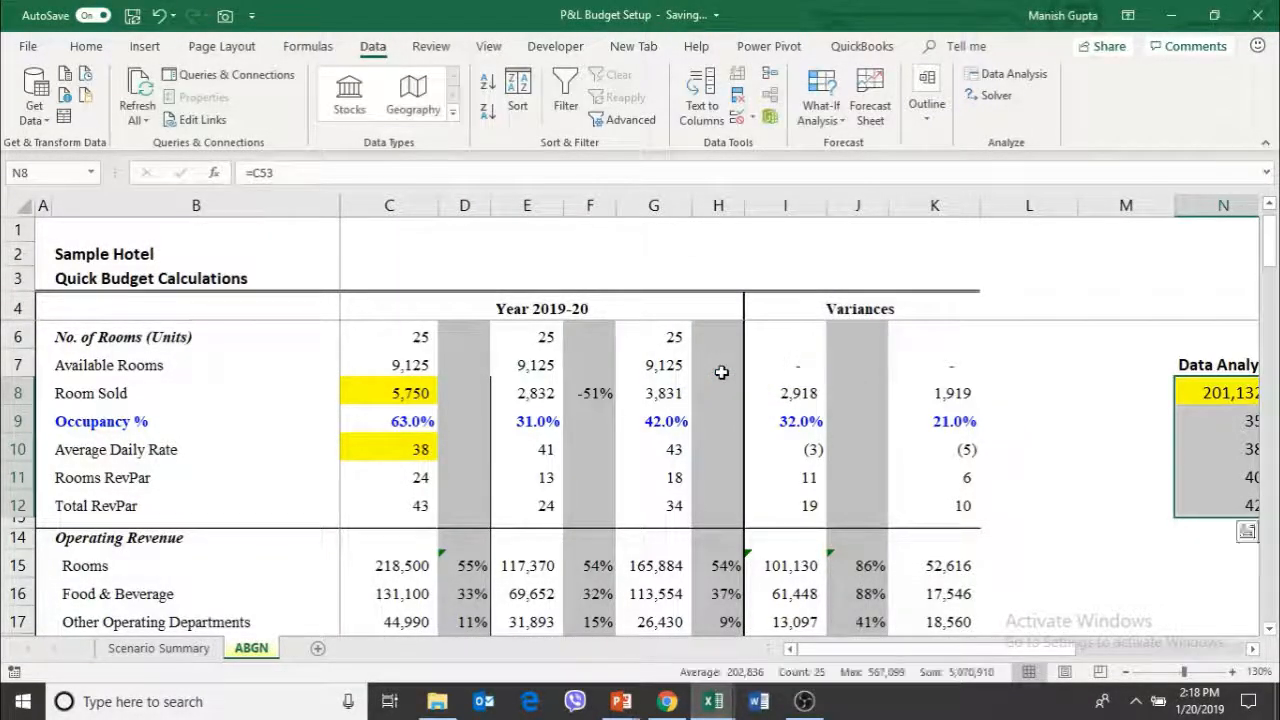
Examine the new data table's profit for 5,175 rooms sold at an average rate of 35
key(Right)
key(Right)
key(Right)
key(Right)
key(Right)
key(Left)
key(Left)
key(Down)
key(Left)
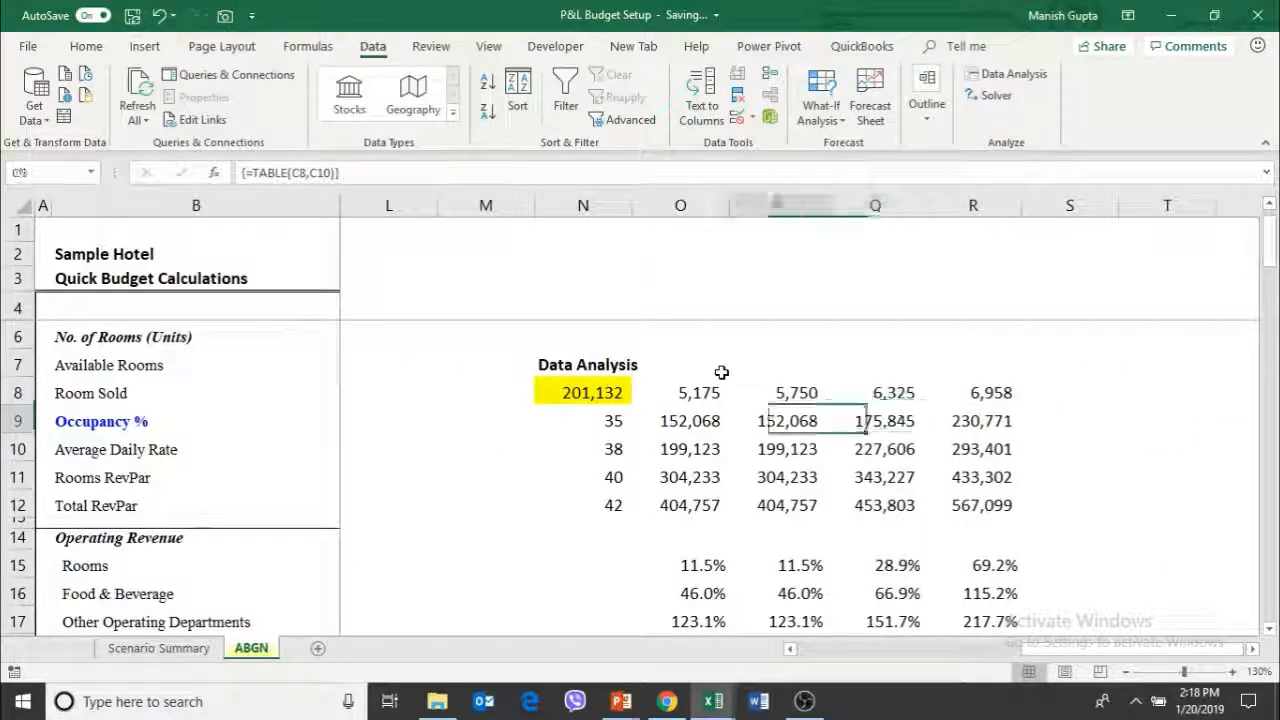
key(Left)
key(Down)
key(Down)
key(Up)
key(Up)
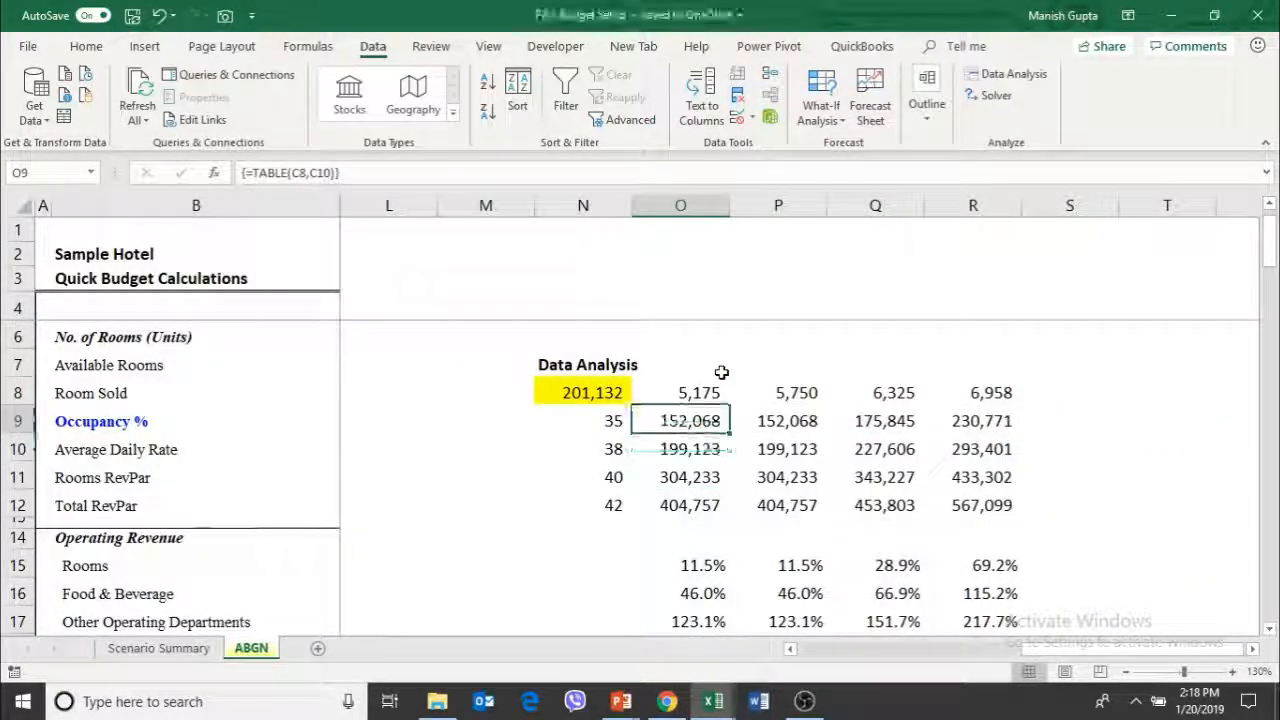
key(Up)
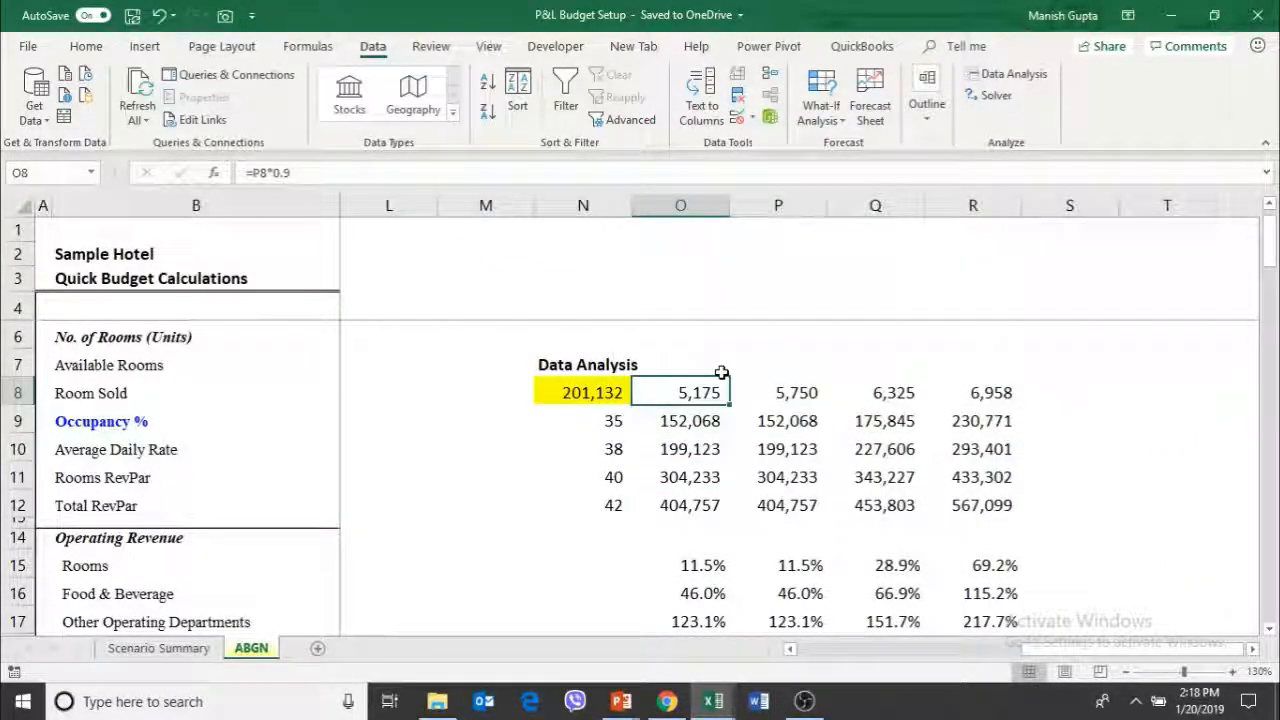
key(Down)
key(Left)
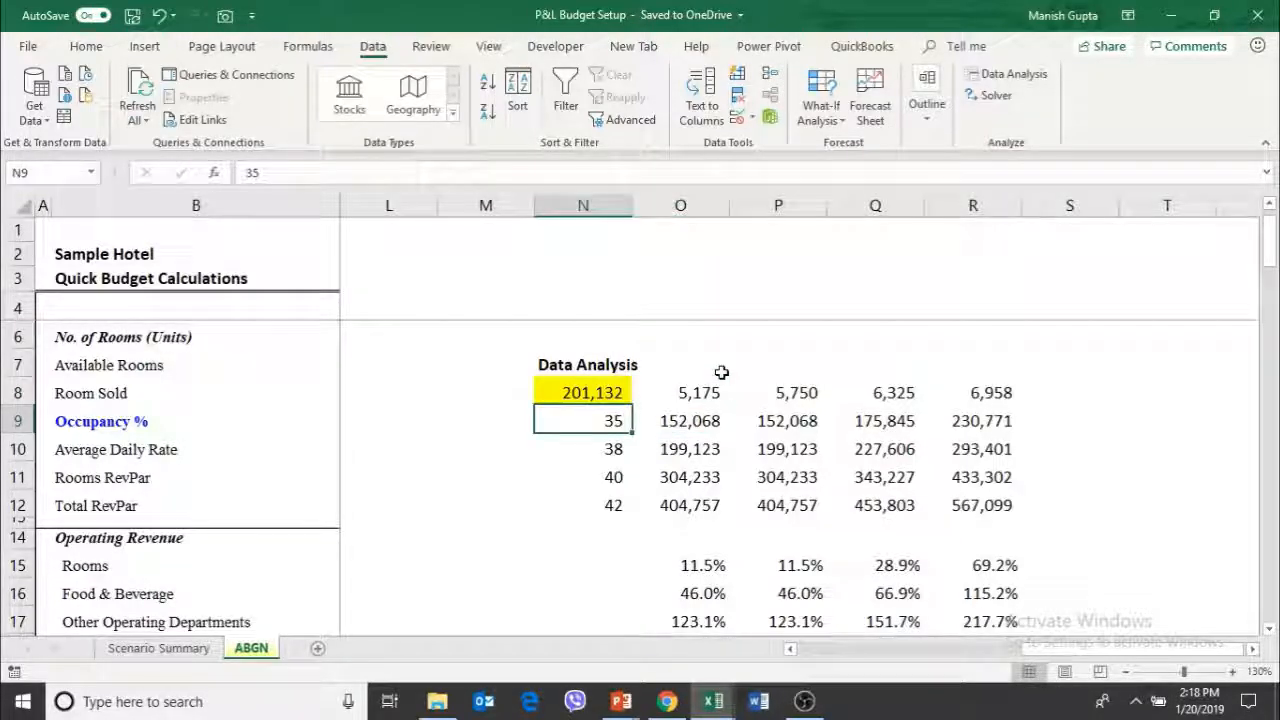
key(Right)
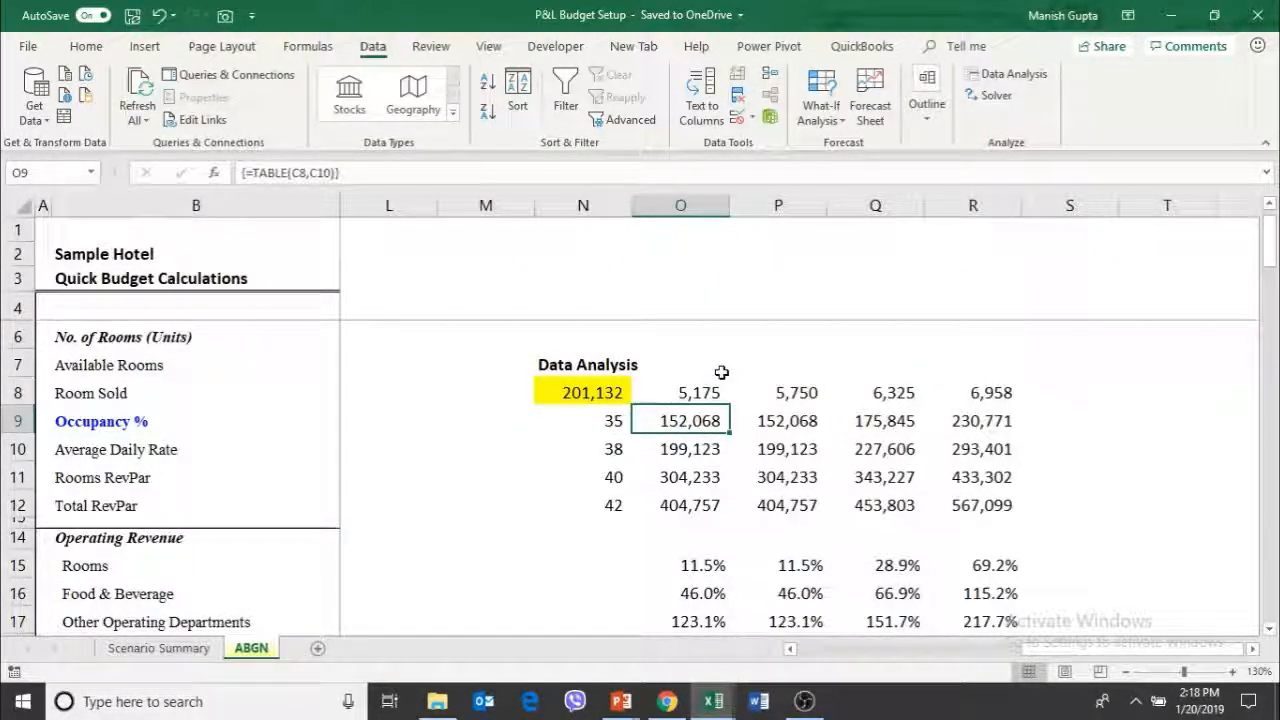
Compare the gross operating profits across all rooms-sold levels at the average rate of 35
key(Right)
key(Up)
key(Down)
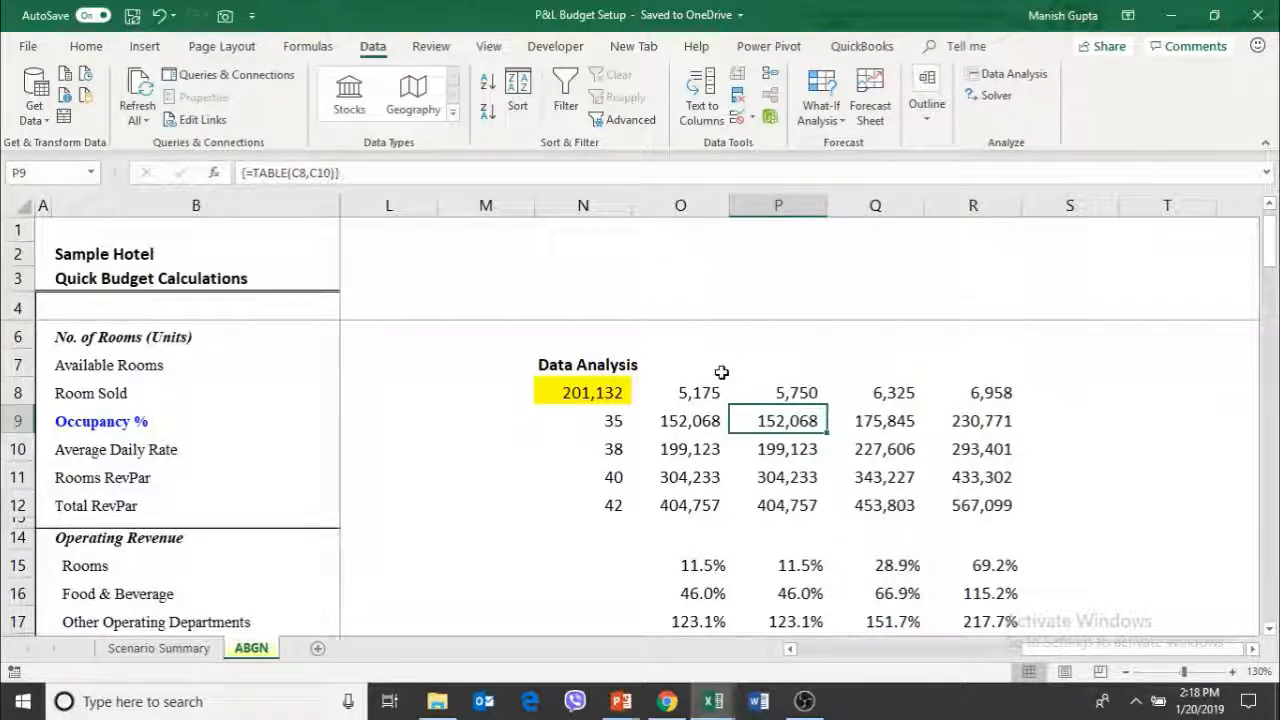
key(Right)
key(Up)
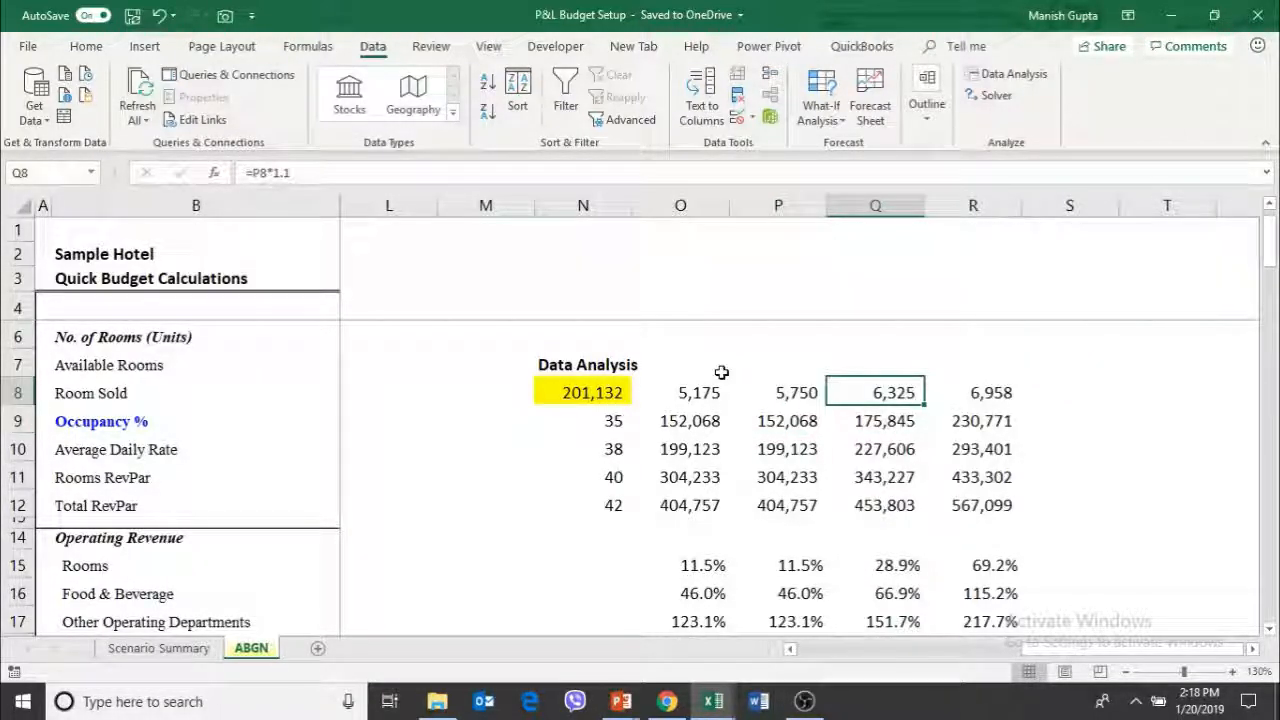
key(Down)
key(Left)
key(Left)
key(Right)
key(Right)
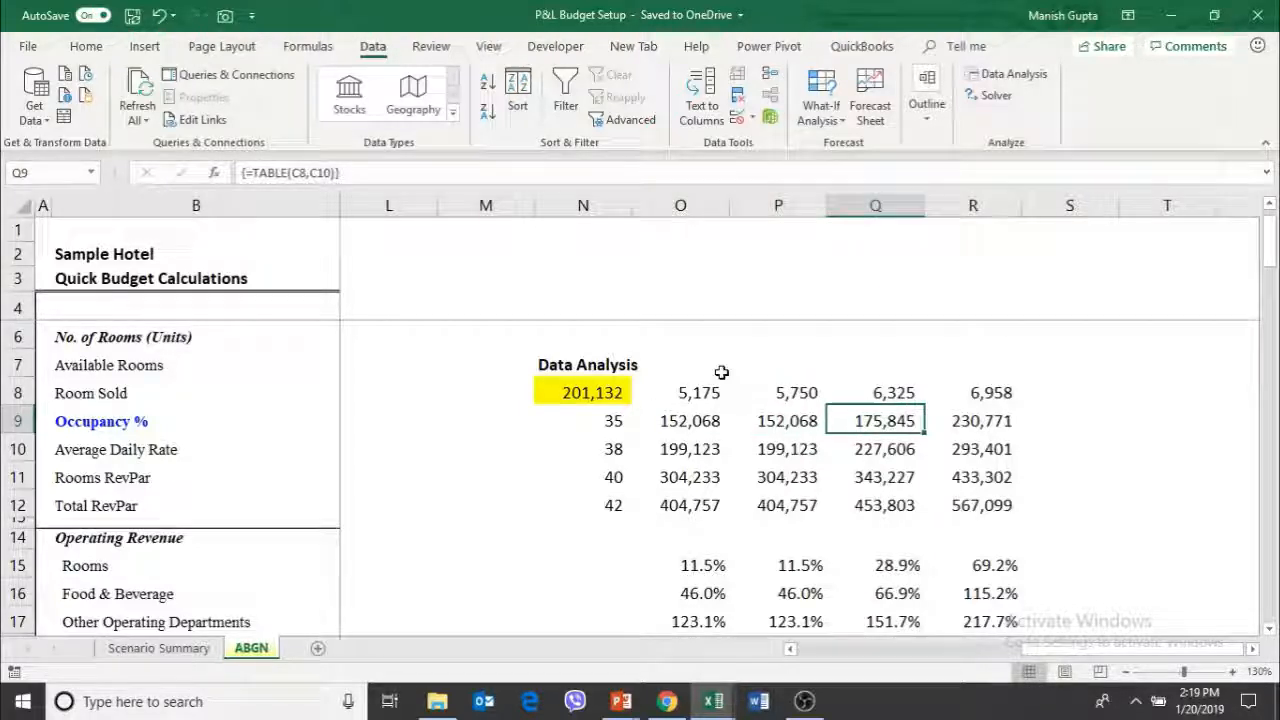
key(Right)
key(Up)
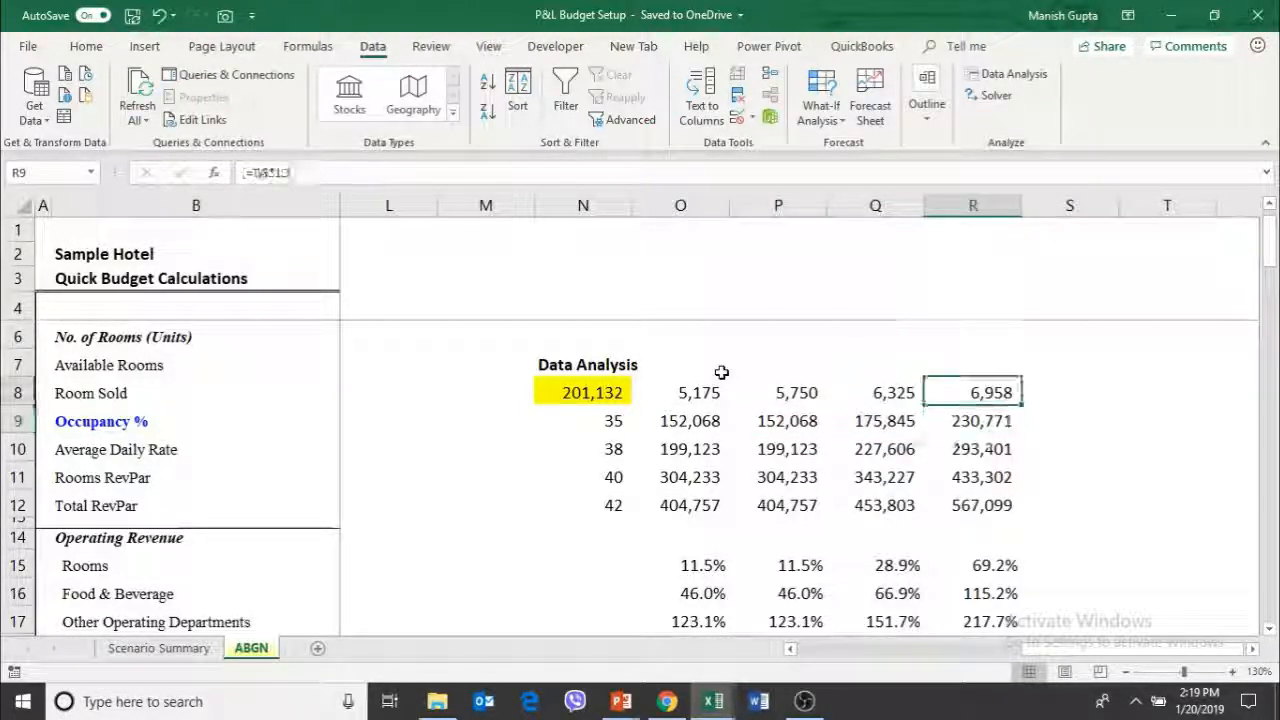
key(Down)
key(Left)
key(Left)
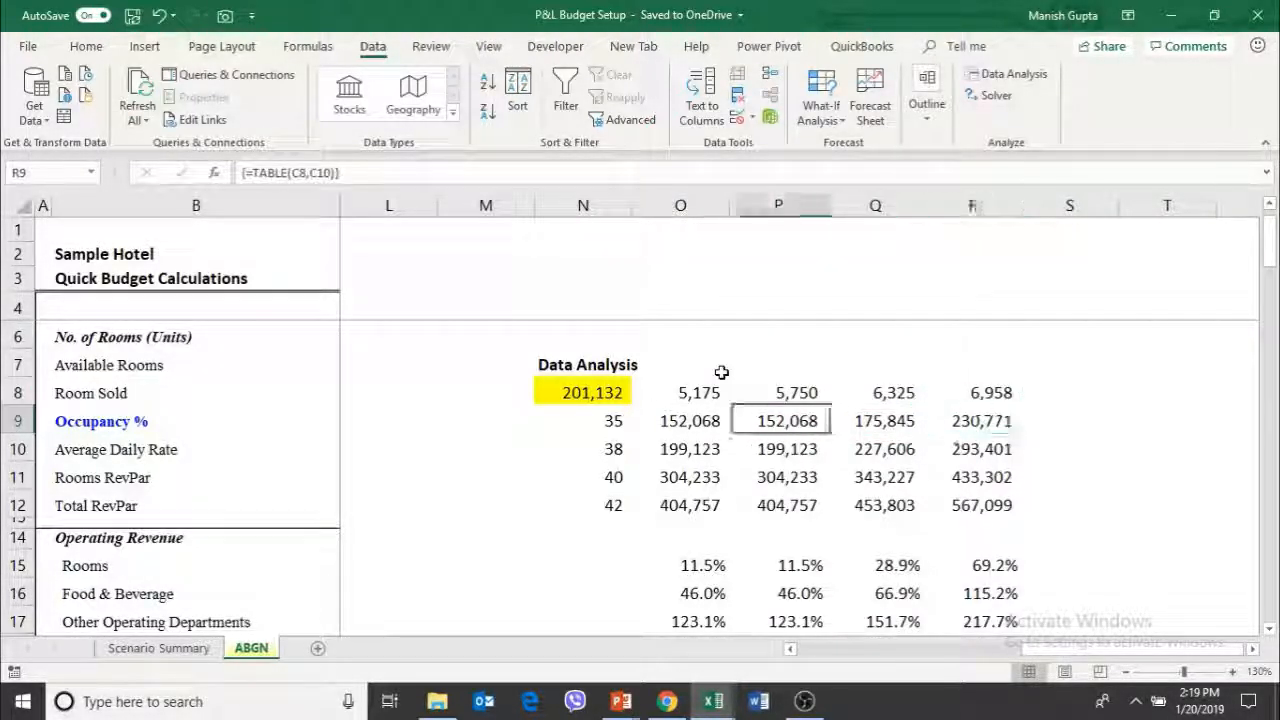
key(Left)
key(Right)
key(Right)
key(Right)
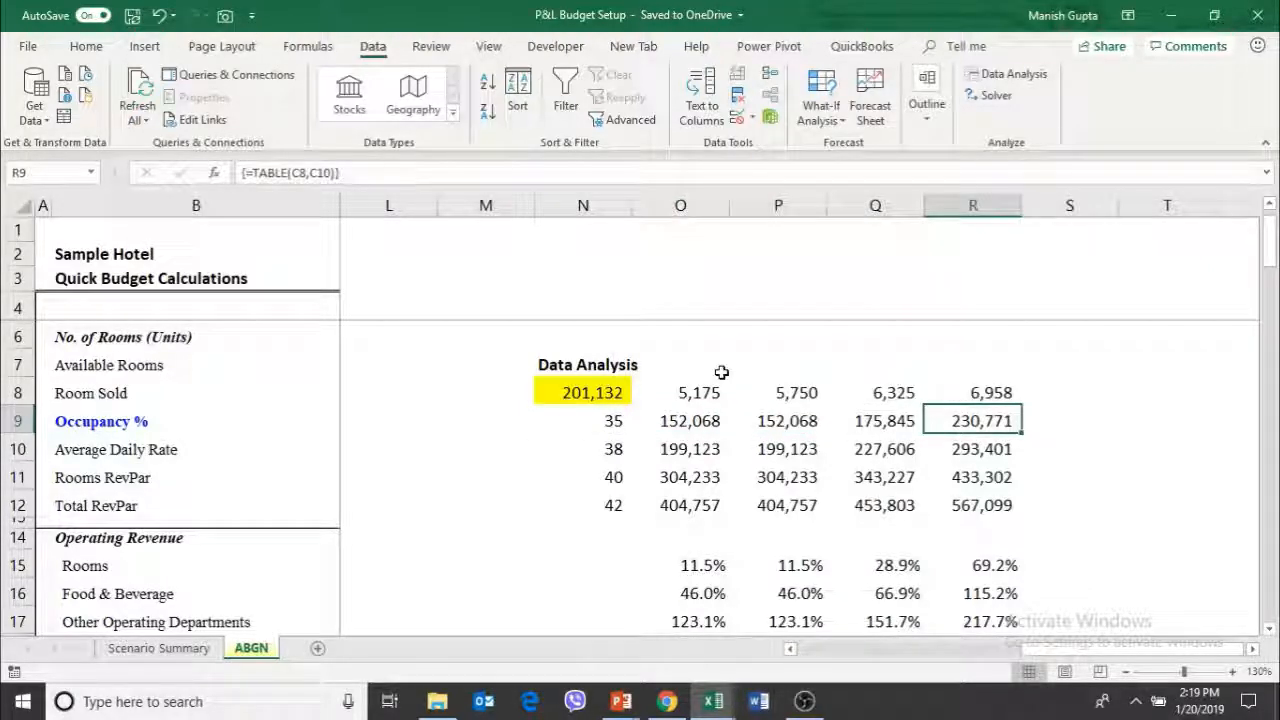
Examine the profits for 5,175 and 5,750 rooms sold at the average rate of 38
key(Down)
key(Left)
key(Left)
key(Left)
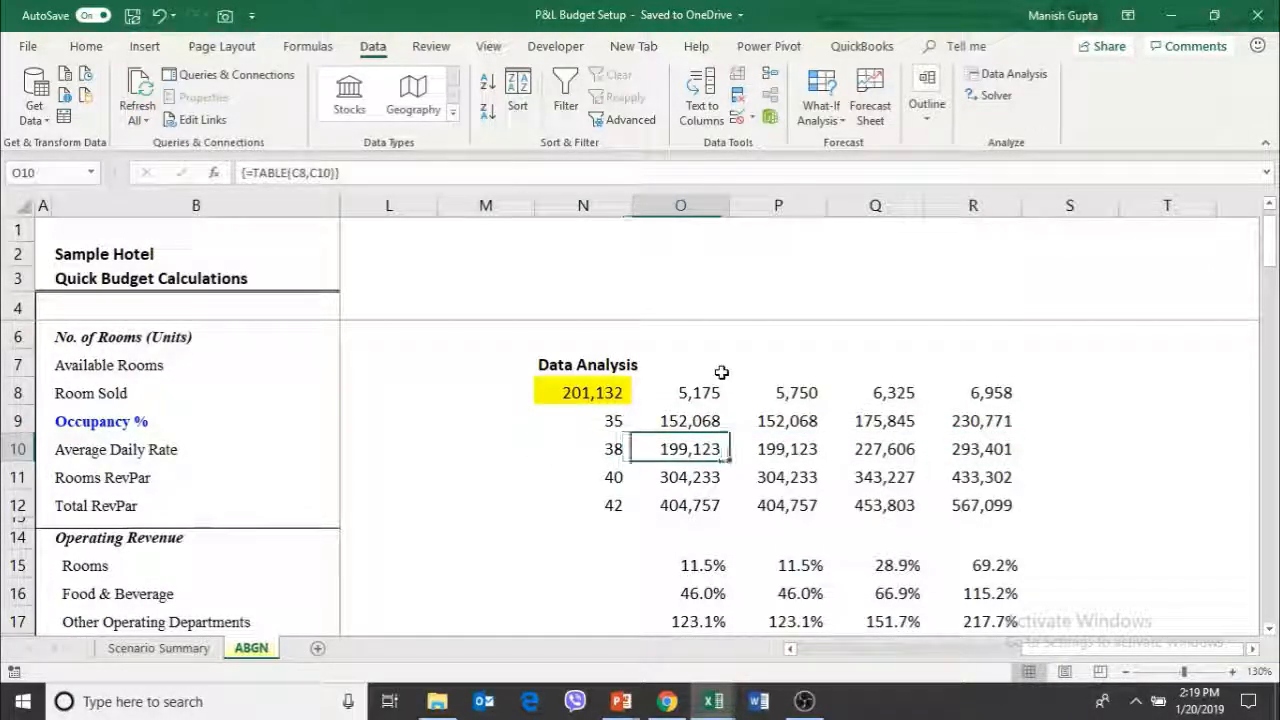
key(Up)
key(Up)
key(Down)
key(Down)
key(Down)
key(Up)
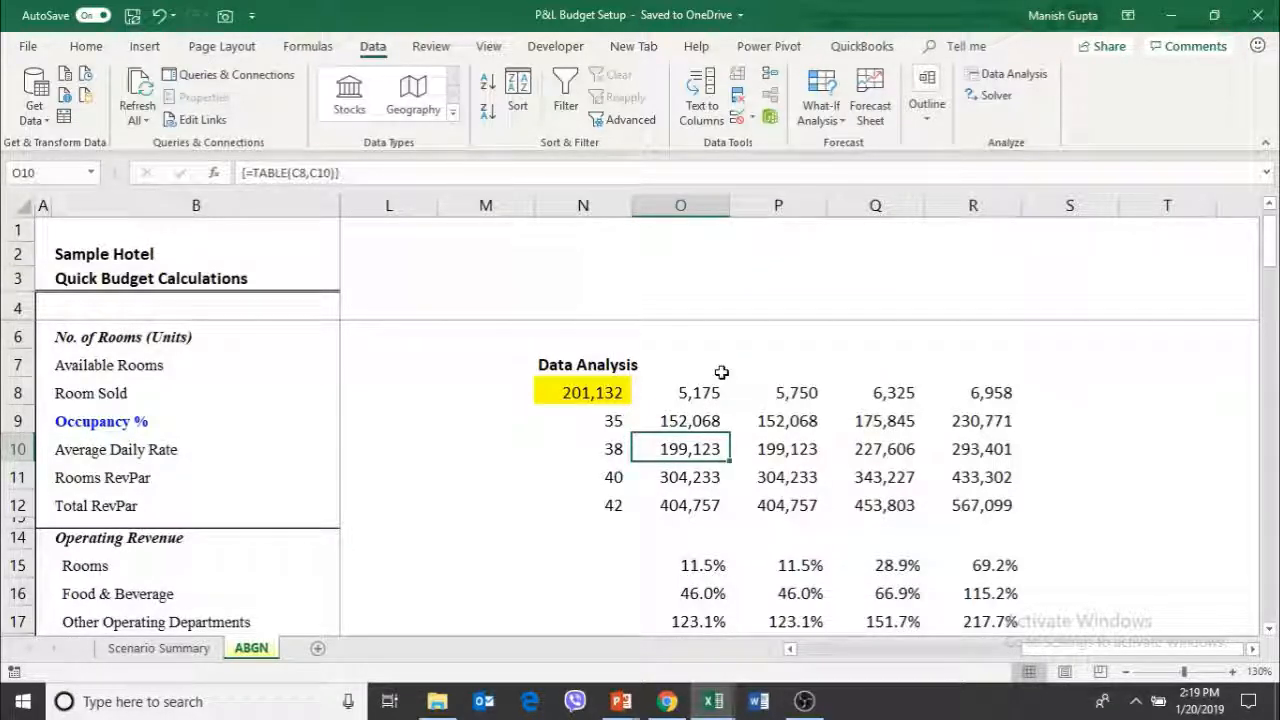
key(Right)
key(Up)
key(Up)
key(Down)
key(Down)
key(Left)
key(Left)
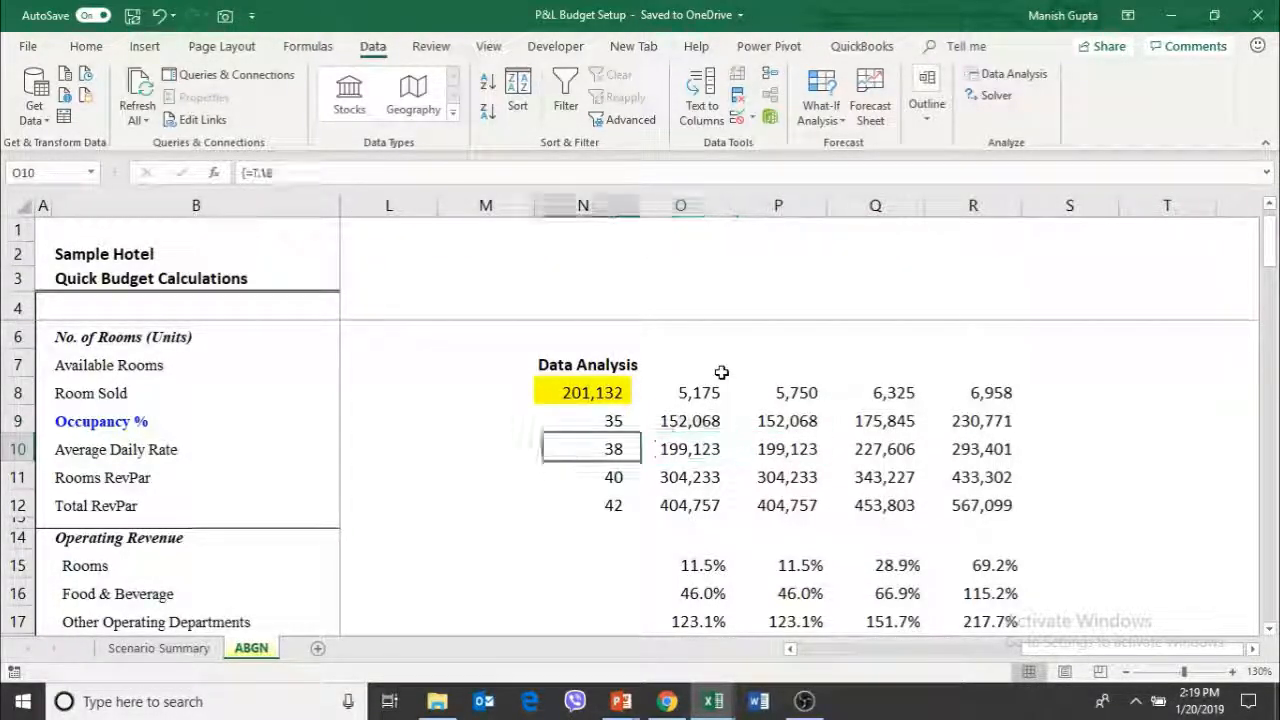
key(Right)
key(Right)
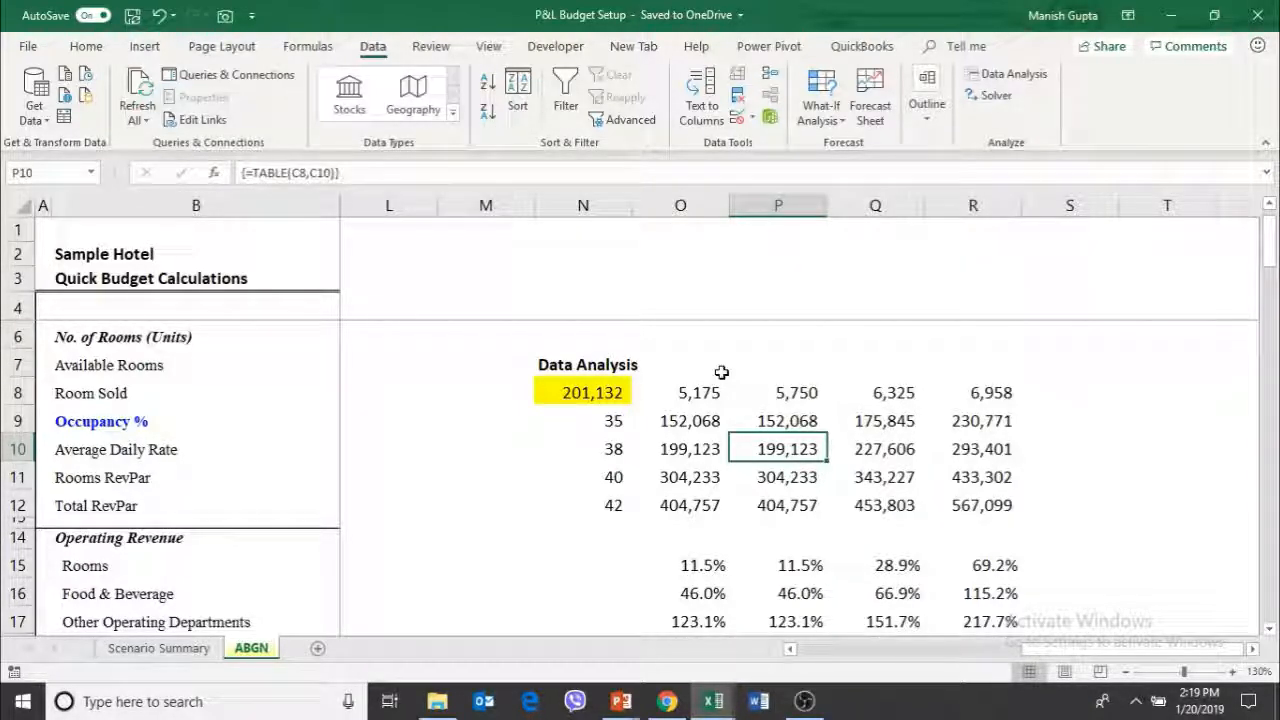
Trace the profit for 6,325 rooms sold at rate 38 back to its rooms-sold and rate headers
key(Right)
key(Right)
key(Left)
key(Up)
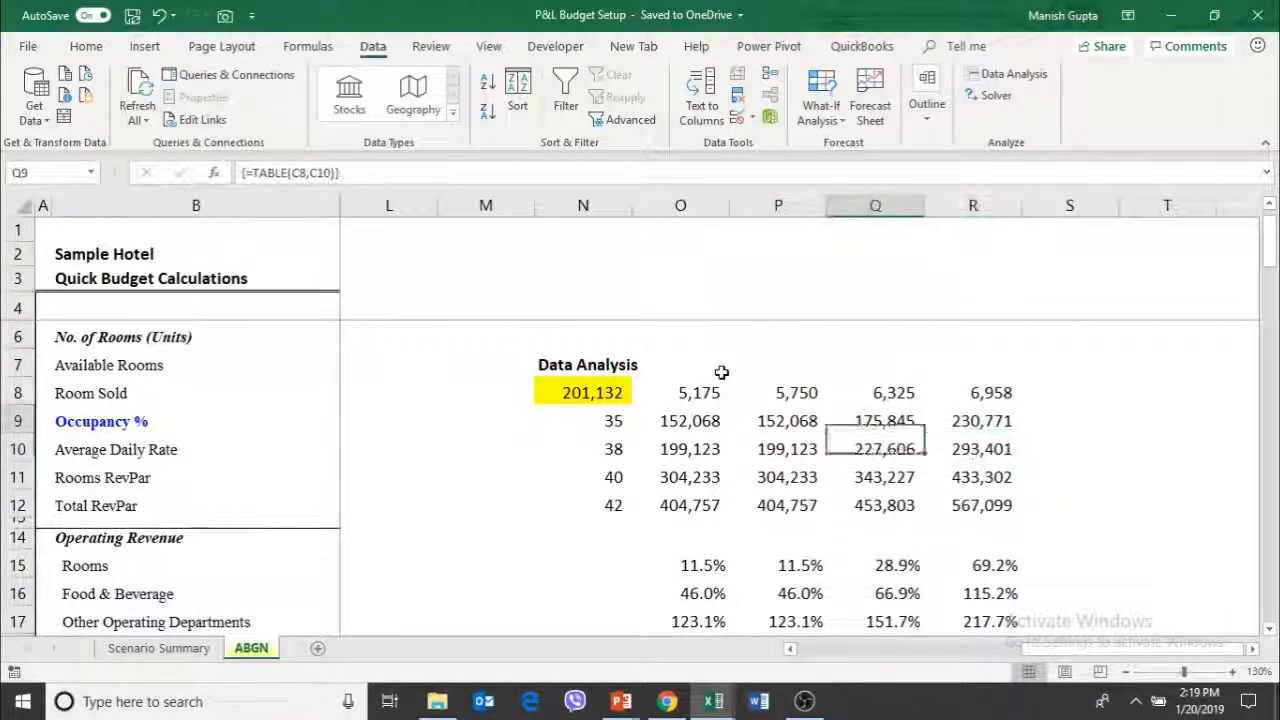
key(Up)
key(Up)
key(Down)
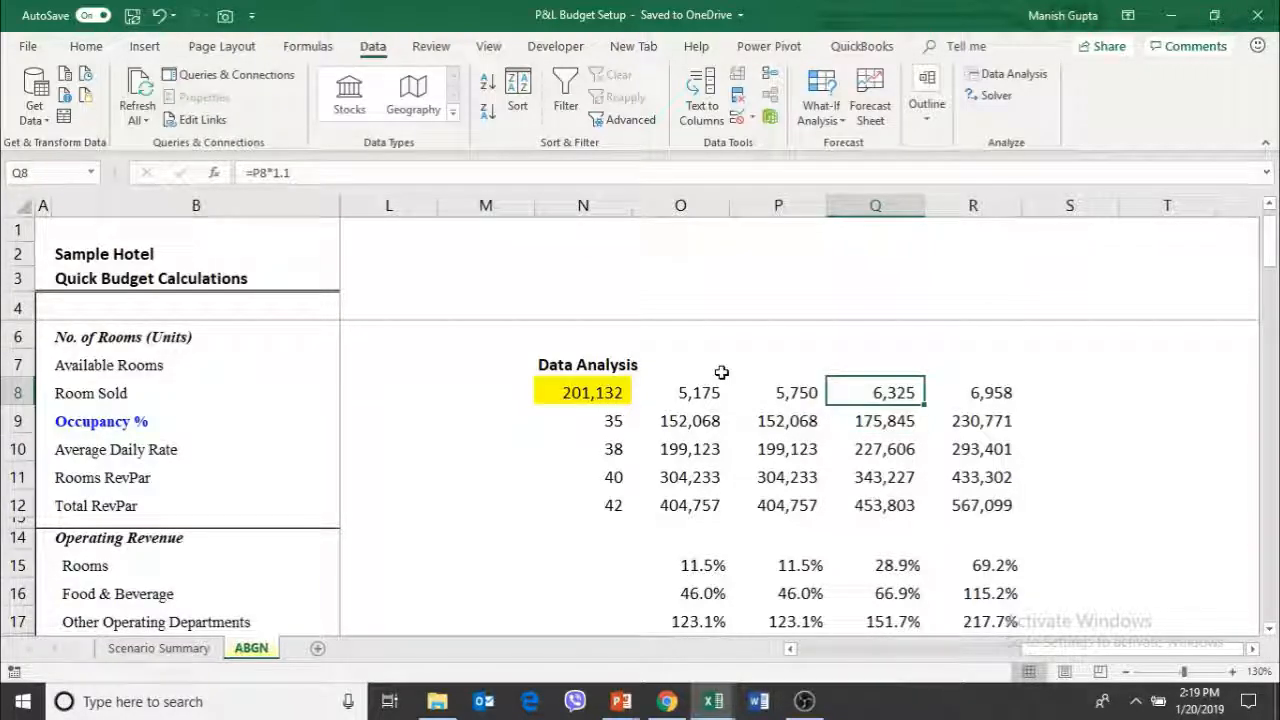
key(Down)
key(Down)
key(Left)
key(Left)
key(Left)
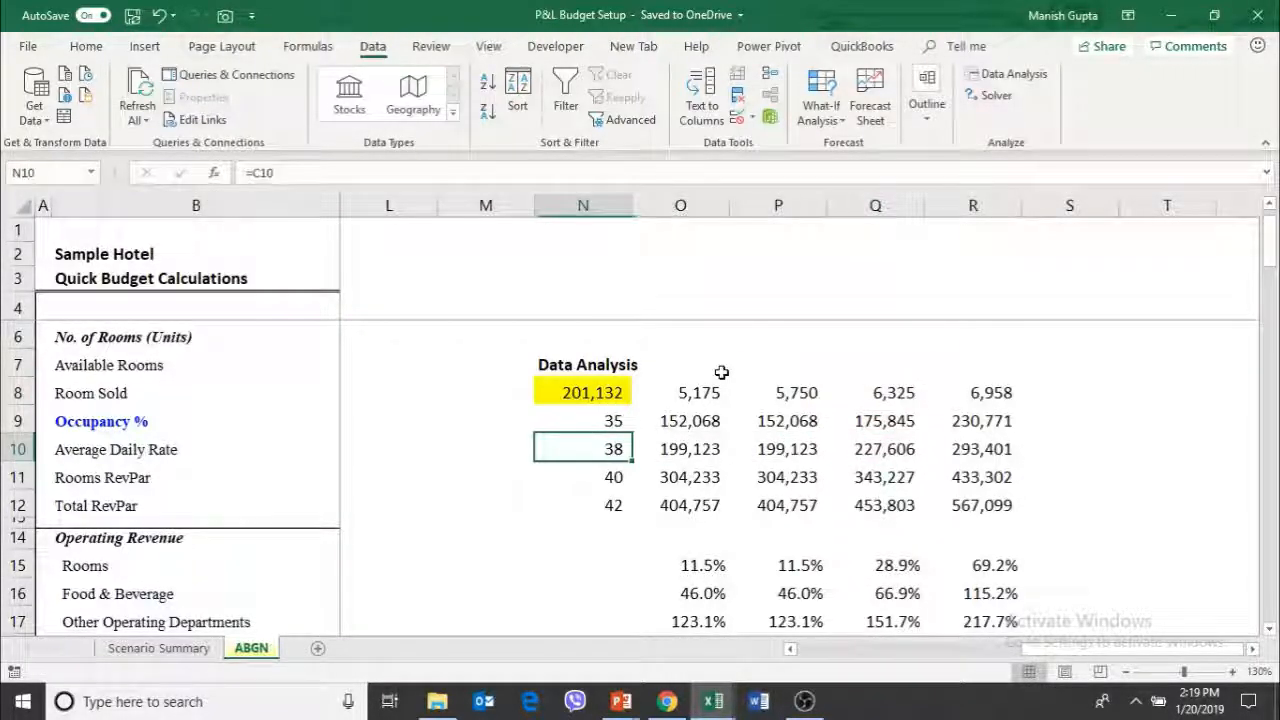
key(Right)
key(Right)
key(Right)
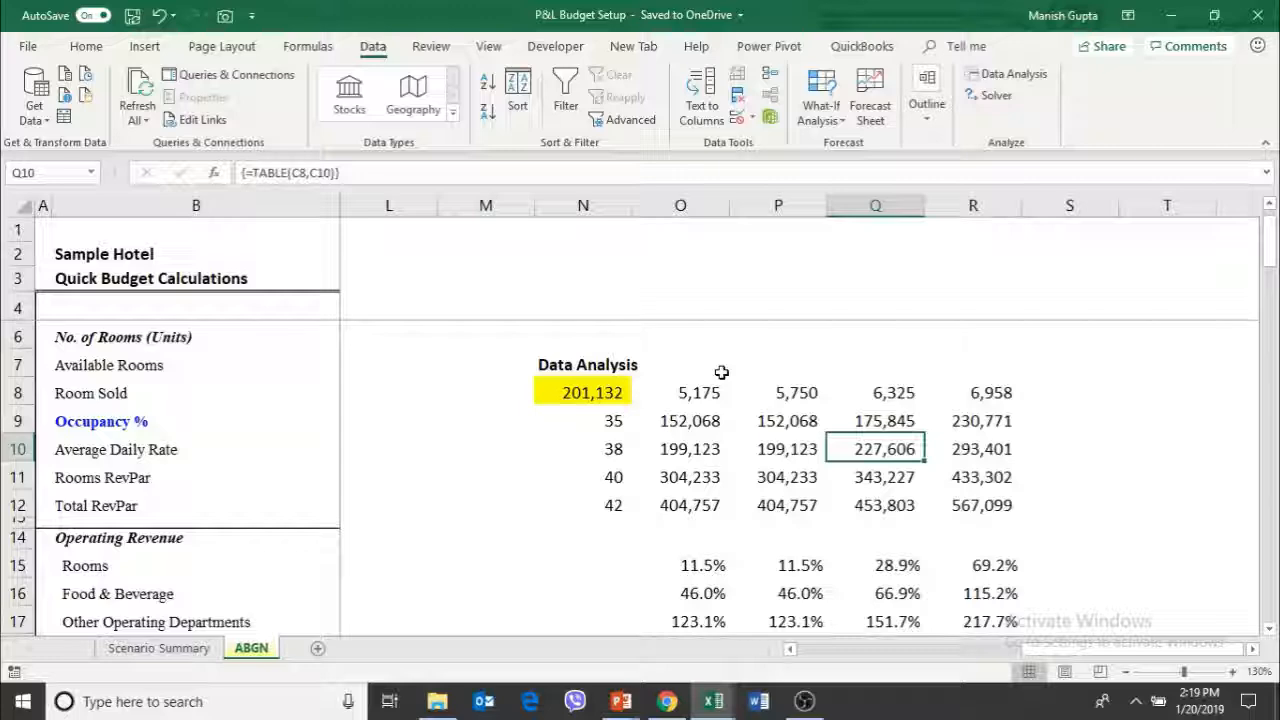
key(Left)
key(Left)
key(Left)
key(Left)
key(Left)
key(Left)
key(Left)
key(Left)
key(Left)
key(Left)
key(Left)
key(Left)
key(Left)
key(Left)
key(Left)
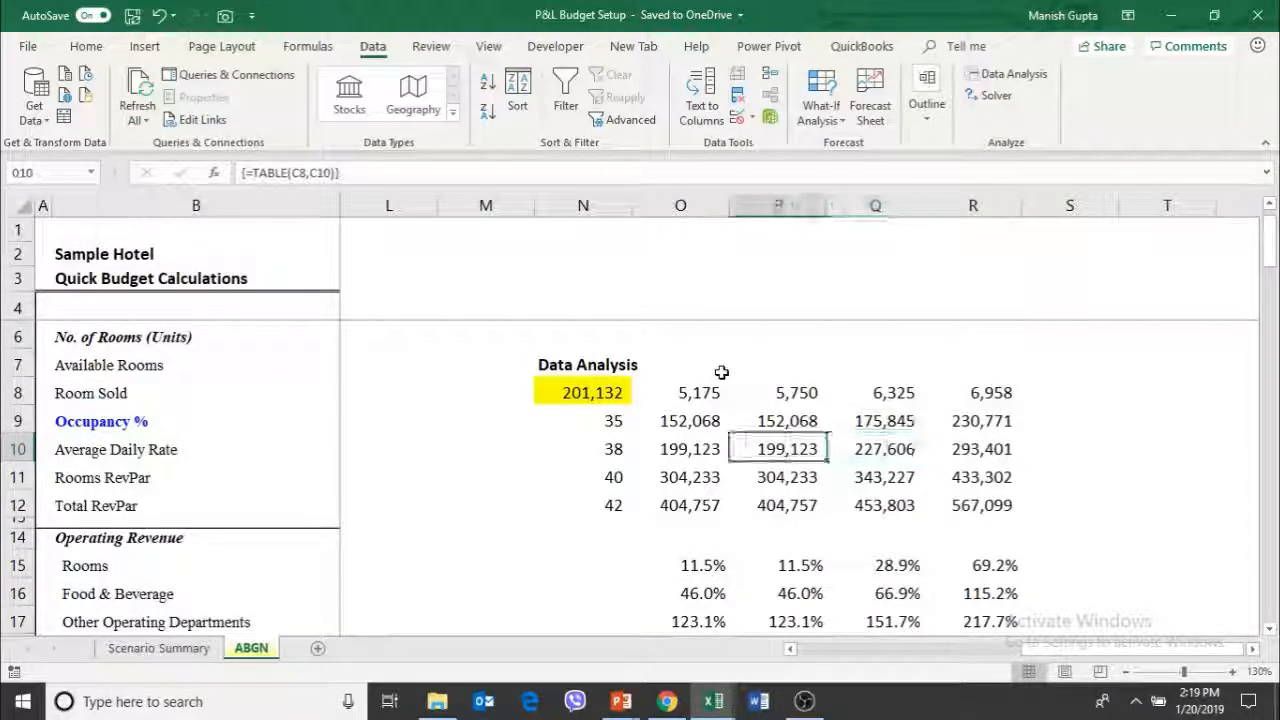
Check the budgeted Room Sold and Average Daily Rate inputs in C8 and C10 that drive the data table
key(Up)
key(Right)
key(Up)
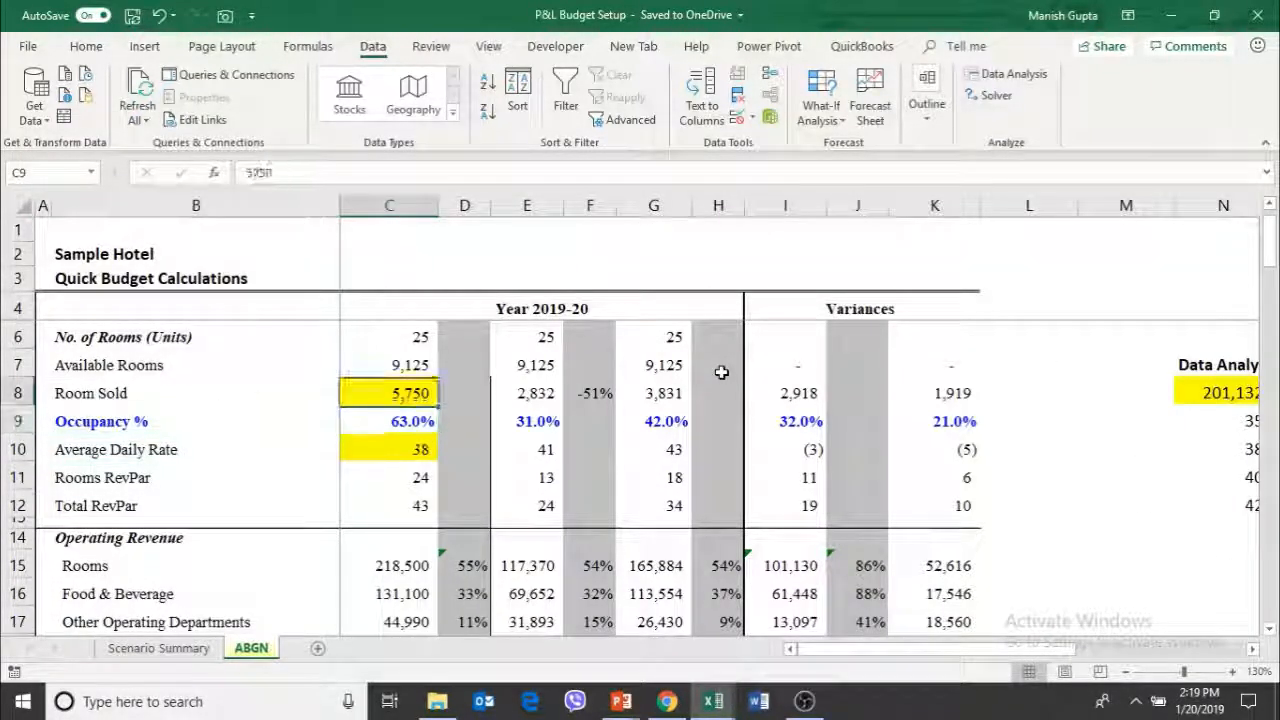
key(Down)
key(Down)
key(Right)
key(Right)
key(Right)
key(Right)
key(Right)
key(Right)
key(Right)
key(Right)
key(Right)
key(Right)
key(Right)
key(Right)
key(Right)
key(Right)
key(Right)
key(Right)
key(Right)
key(Right)
key(Right)
key(Right)
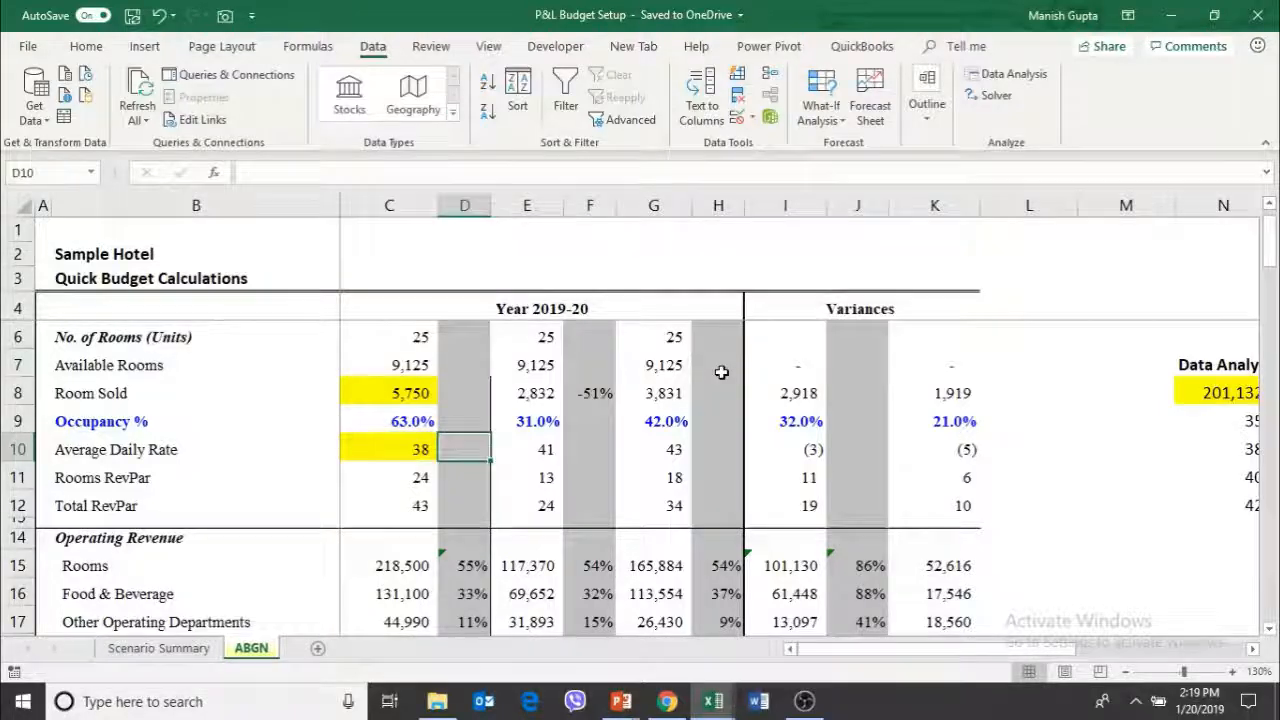
key(Left)
key(Left)
key(Left)
key(Left)
key(Left)
key(Left)
key(Left)
key(Left)
Review the data table's profits for 5,750 and 6,325 rooms sold across the different average rates
key(Left)
key(Left)
key(Left)
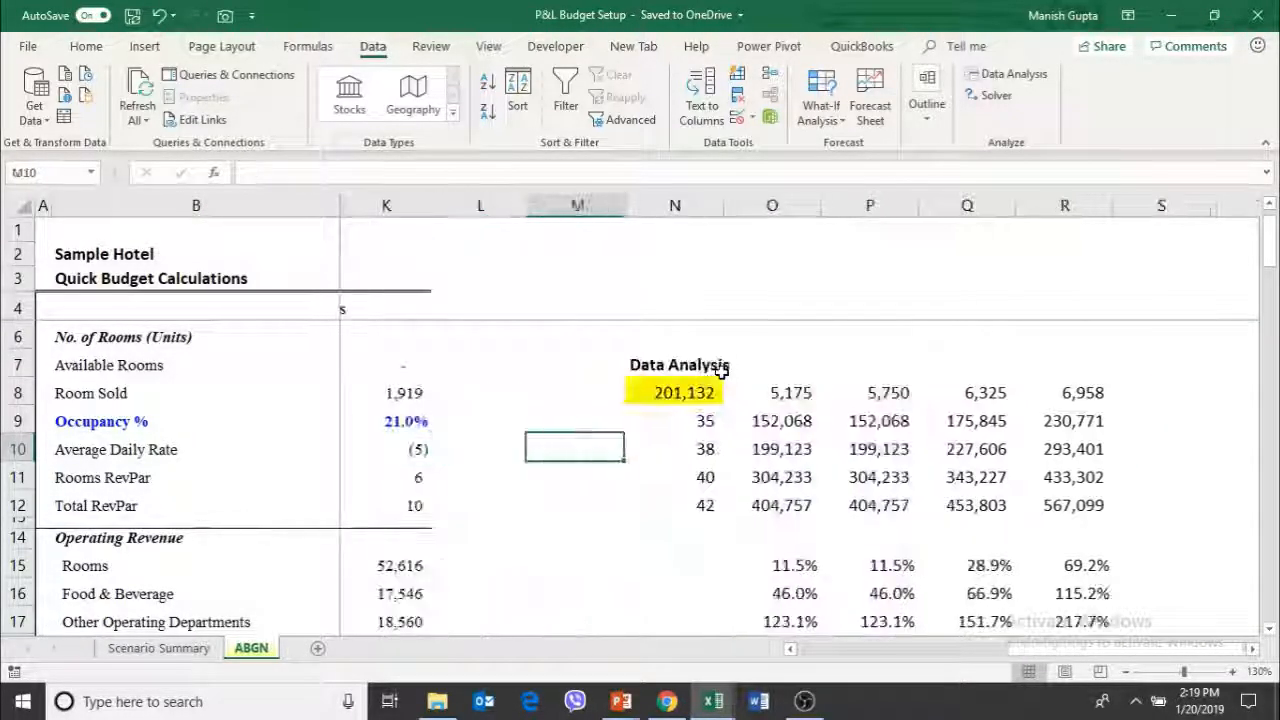
key(Right)
key(Right)
key(Right)
key(Right)
key(Right)
key(Right)
key(Right)
key(Left)
key(Left)
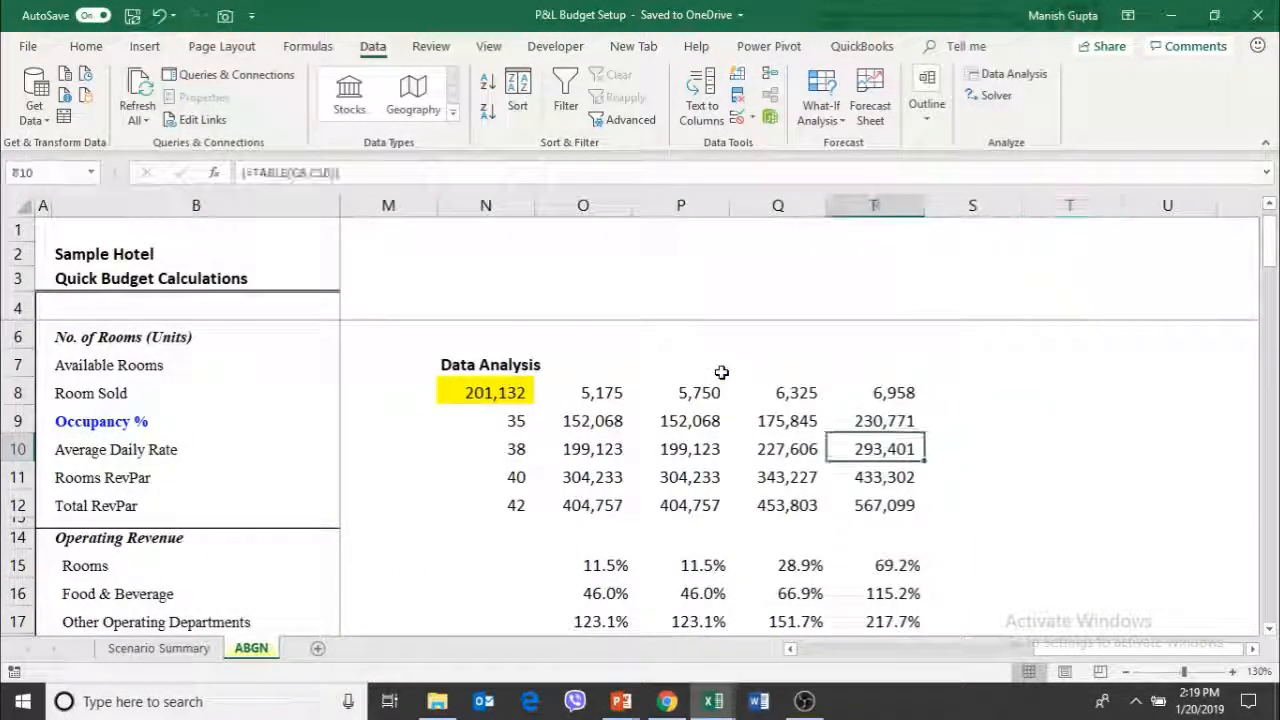
key(Left)
key(Up)
key(Down)
key(Down)
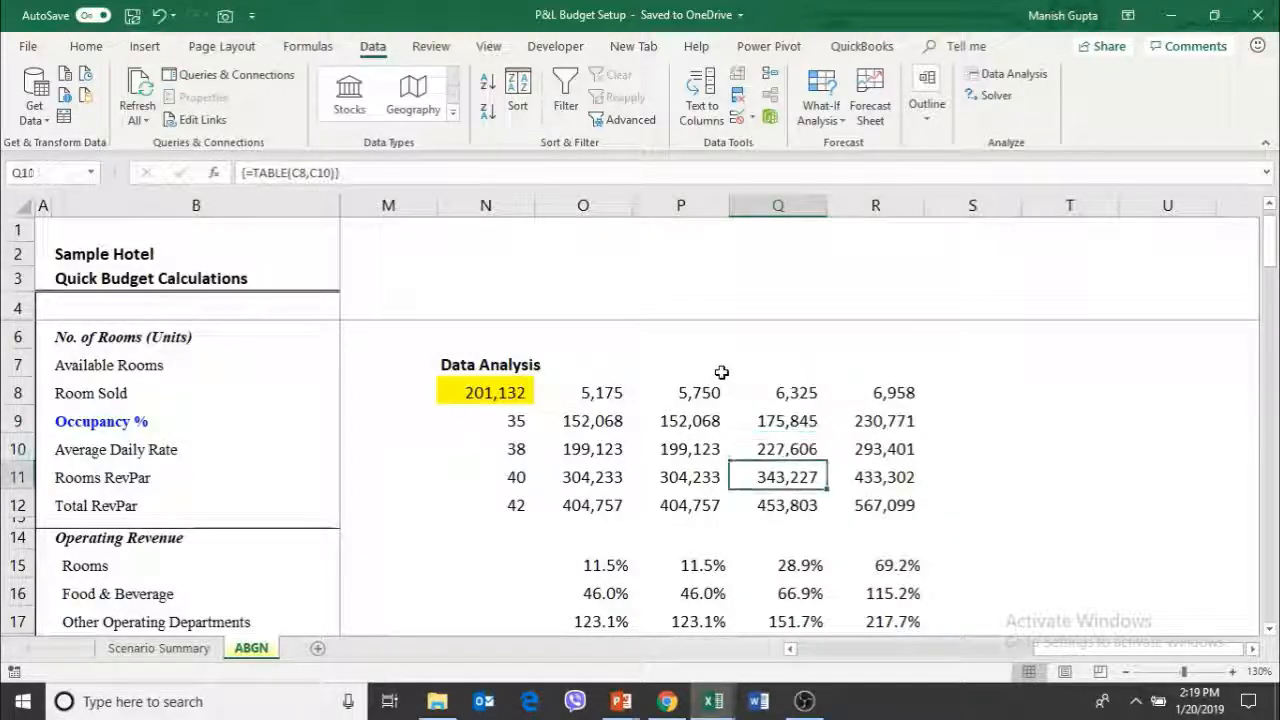
key(Left)
key(Down)
key(Down)
key(Down)
key(Up)
key(Up)
key(Up)
key(Up)
key(Up)
key(Up)
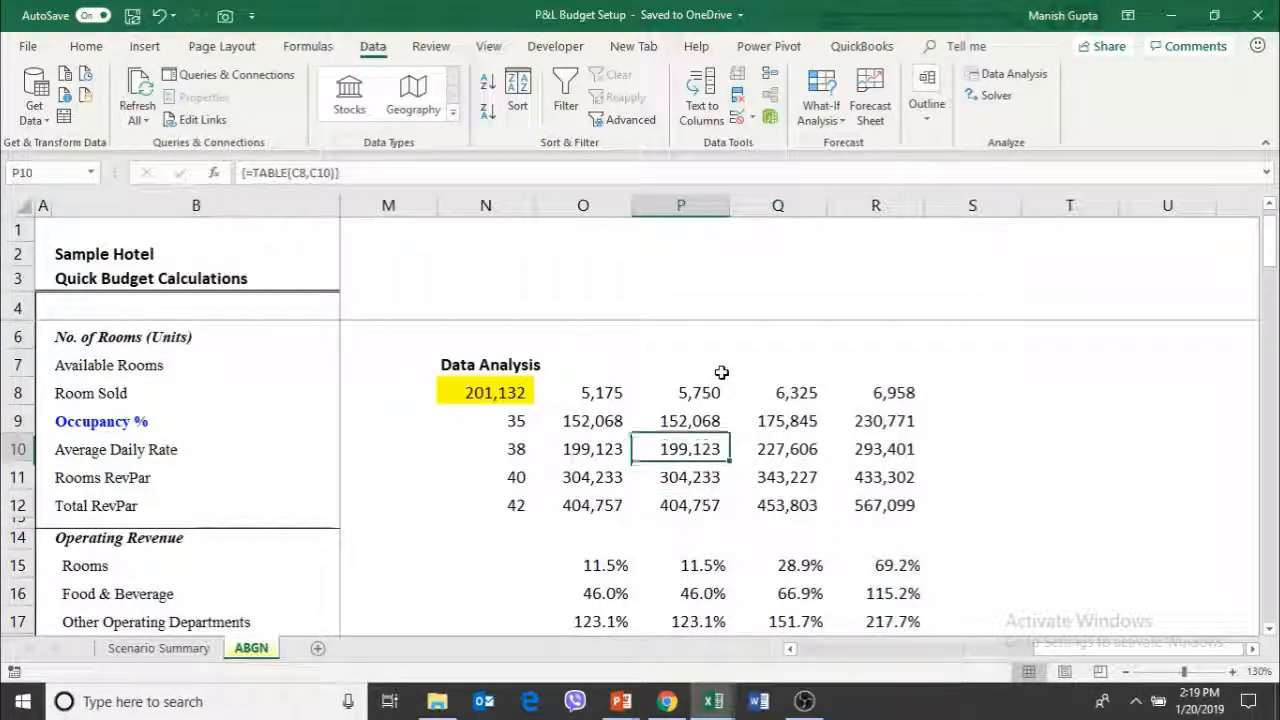
Set the rooms-sold scenario in Q8 to 6000 and review the recalculated profits for each average rate
key(Right)
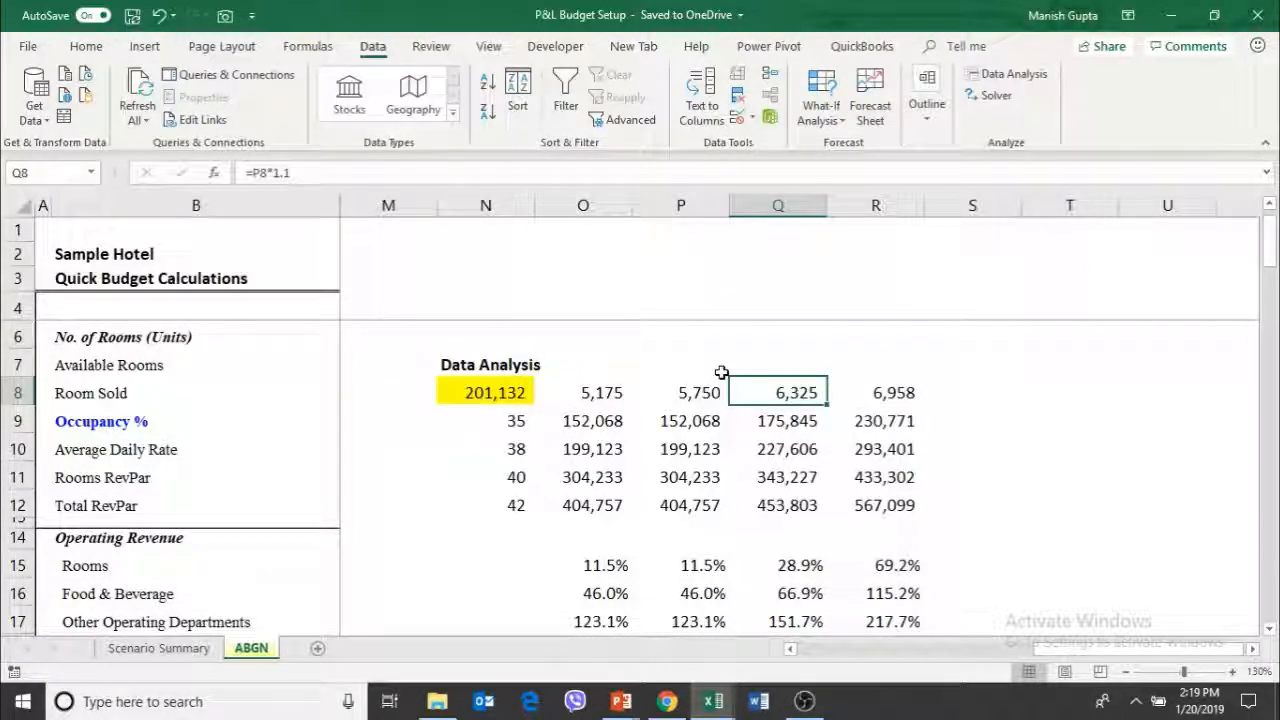
text(5)
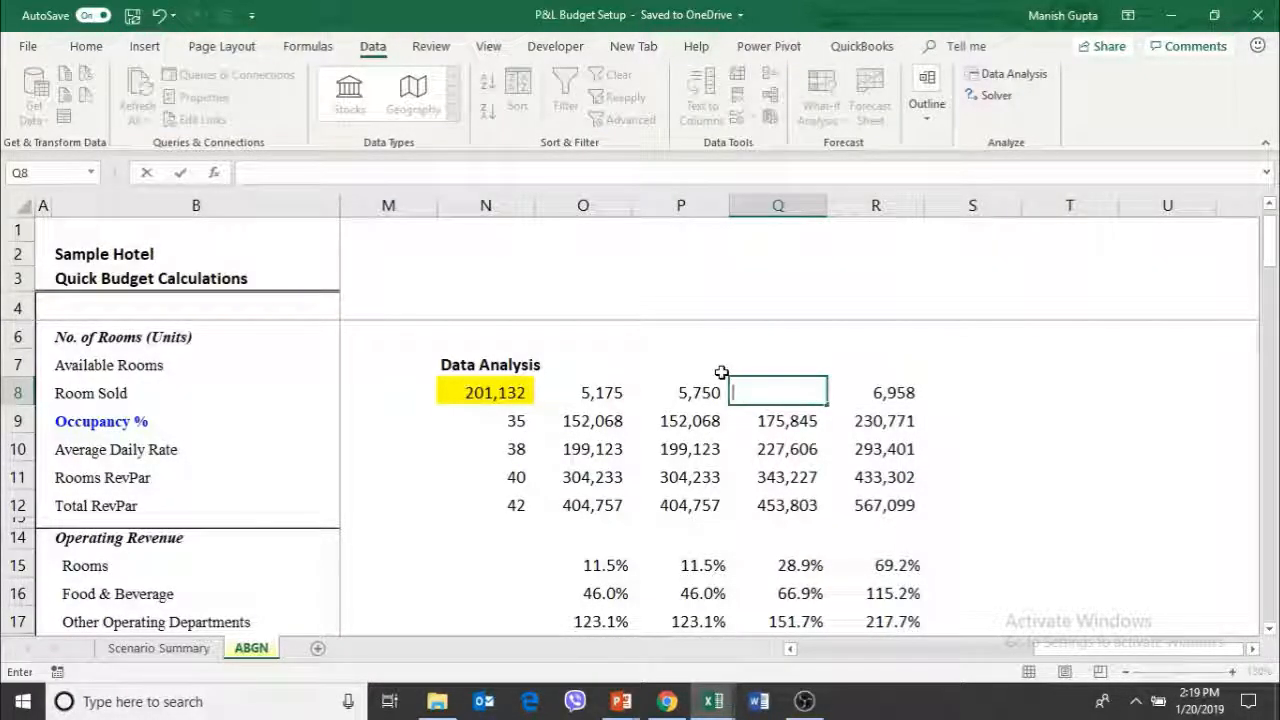
text(6000)
key(Return)
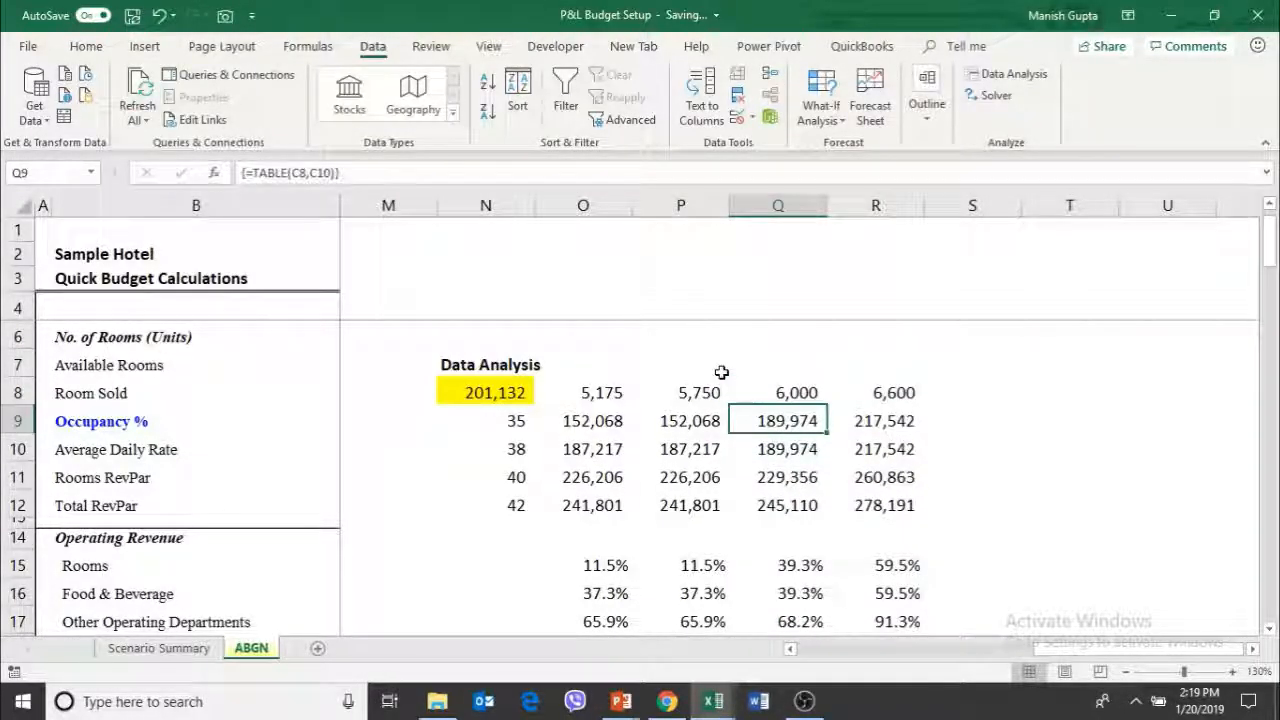
key(Down)
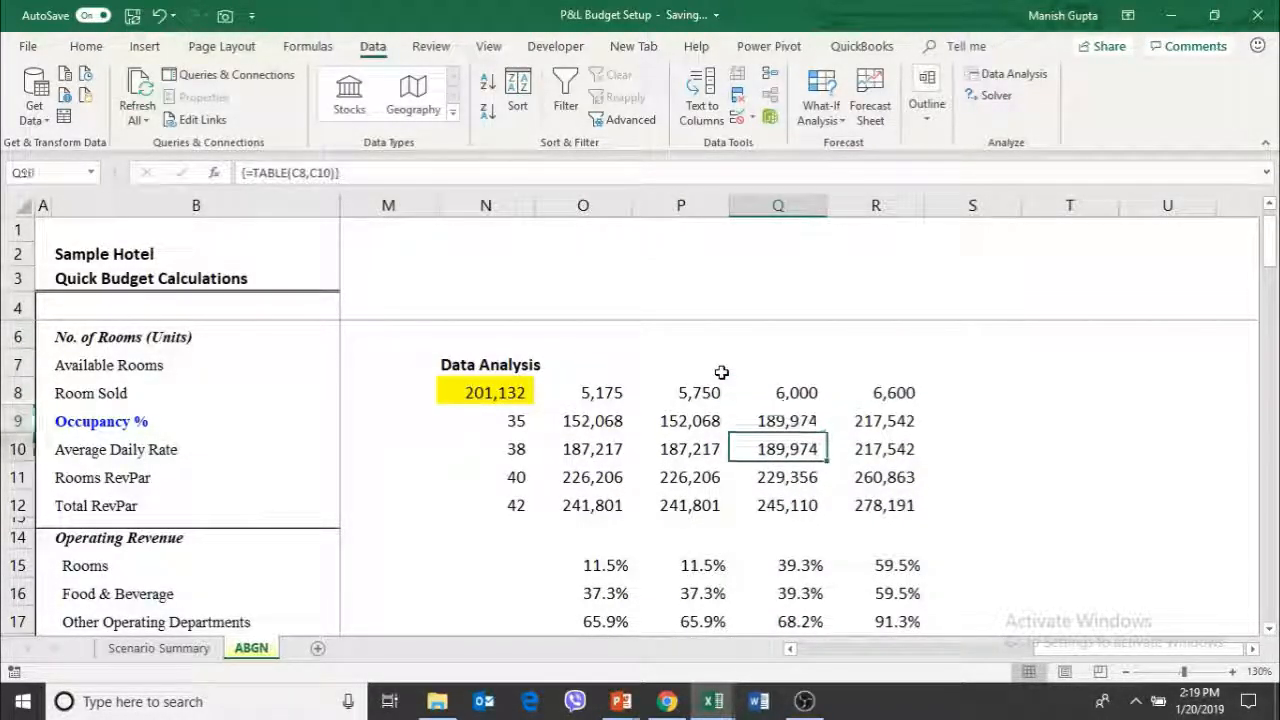
key(Down)
key(Down)
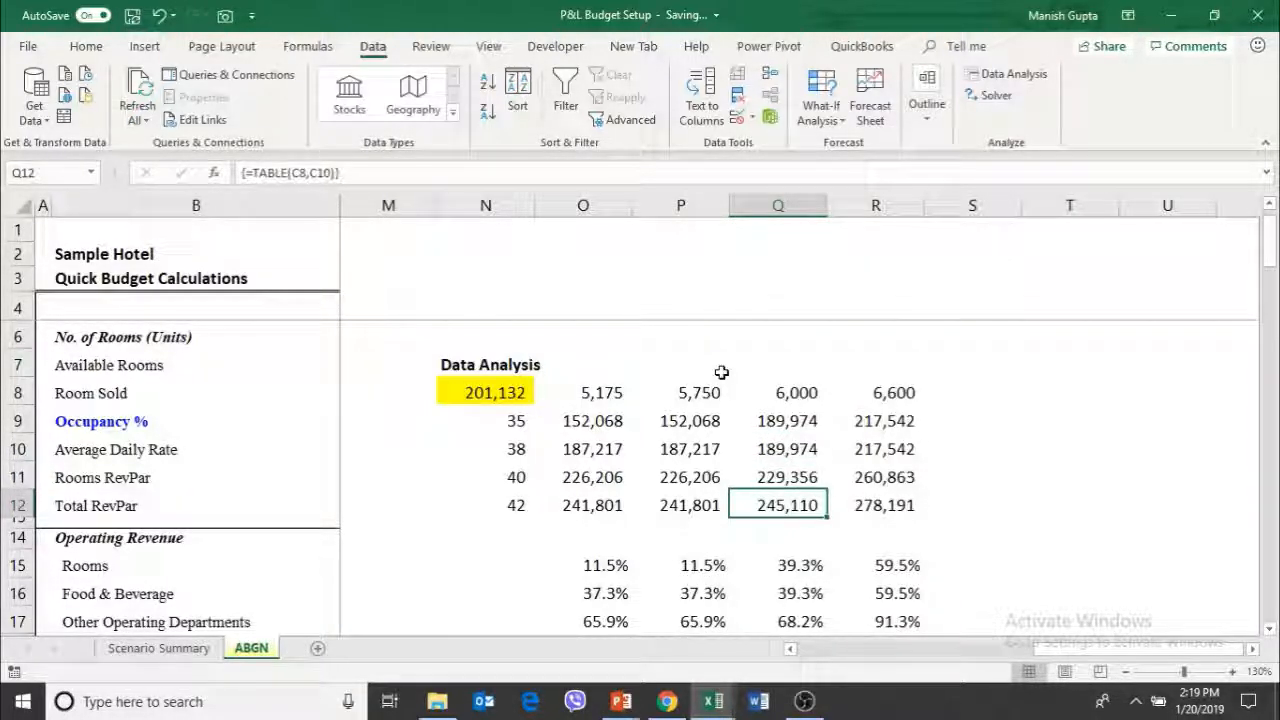
Set the rooms-sold scenario in R8 of the data table to 6500
key(Up)
key(Up)
key(Up)
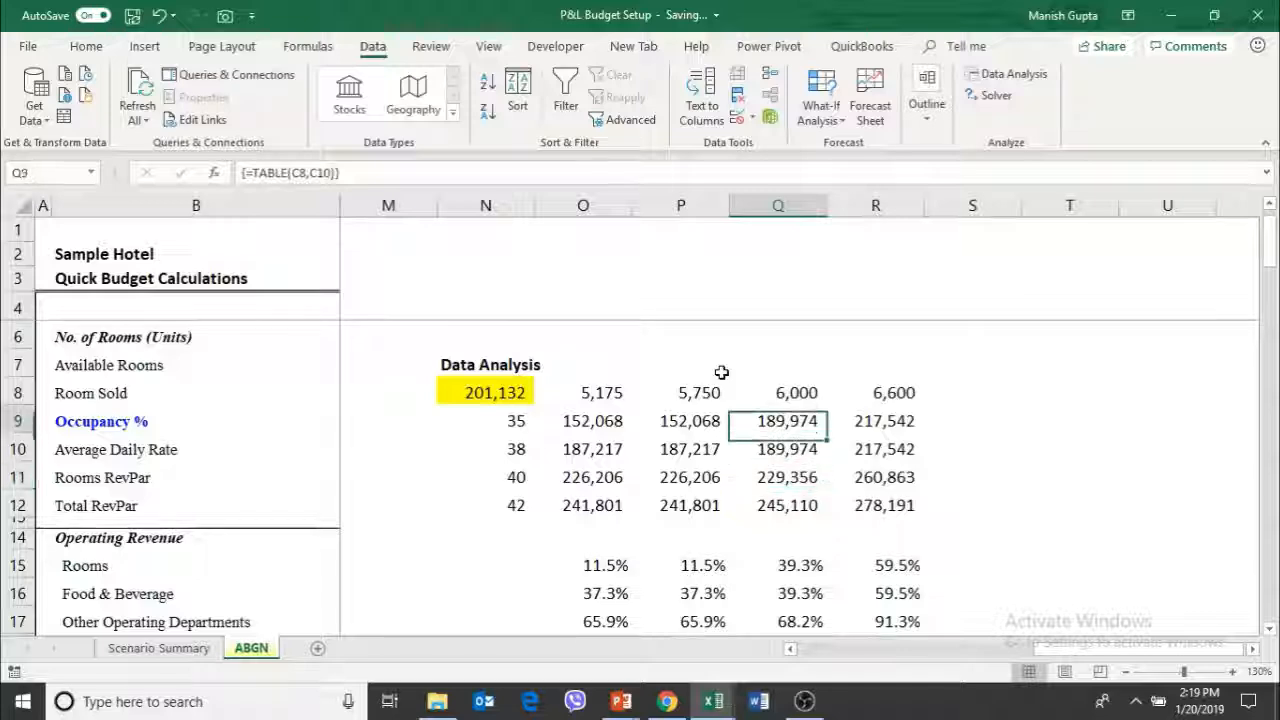
key(Up)
key(Right)
text(6500)
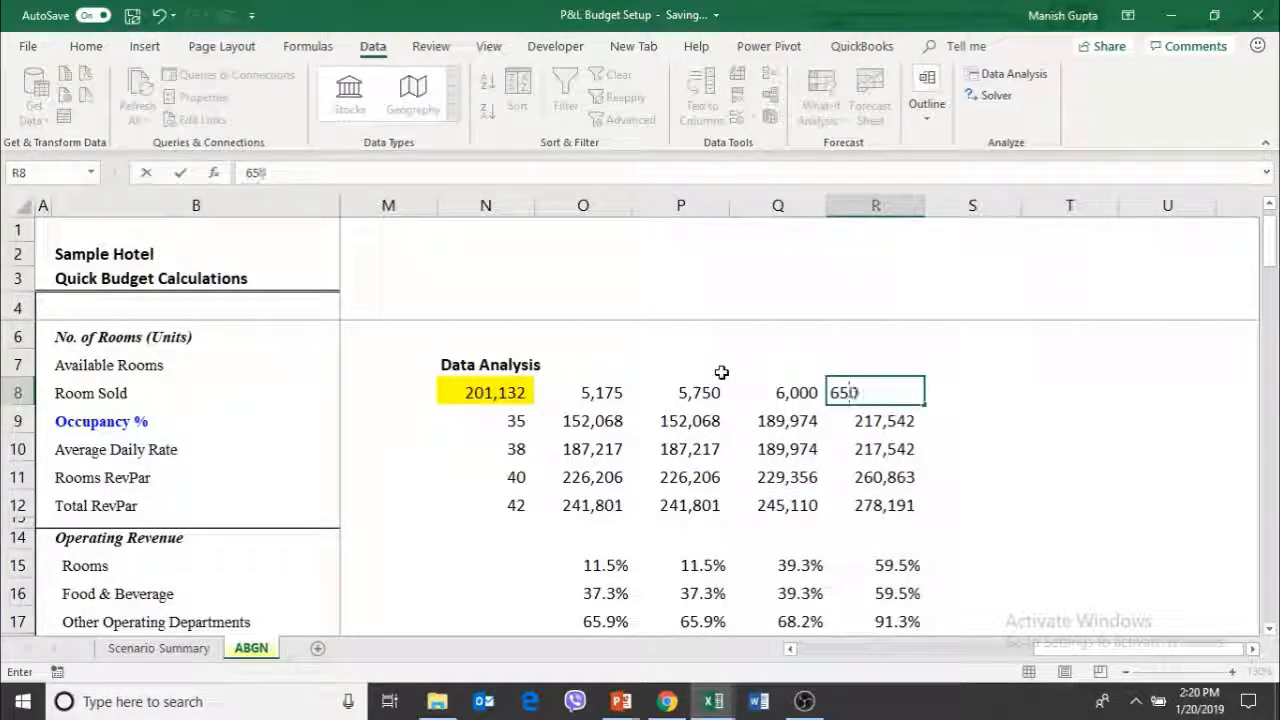
key(ctrl+Return)
Review the data table's recalculated profits for 6,500 rooms sold across the different average rates
key(Page_Down)
key(Up)
key(Up)
key(Up)
key(Up)
key(Up)
key(Up)
key(Up)
key(Up)
key(Up)
key(Up)
key(Up)
key(Up)
key(Up)
key(Up)
key(Up)
key(Up)
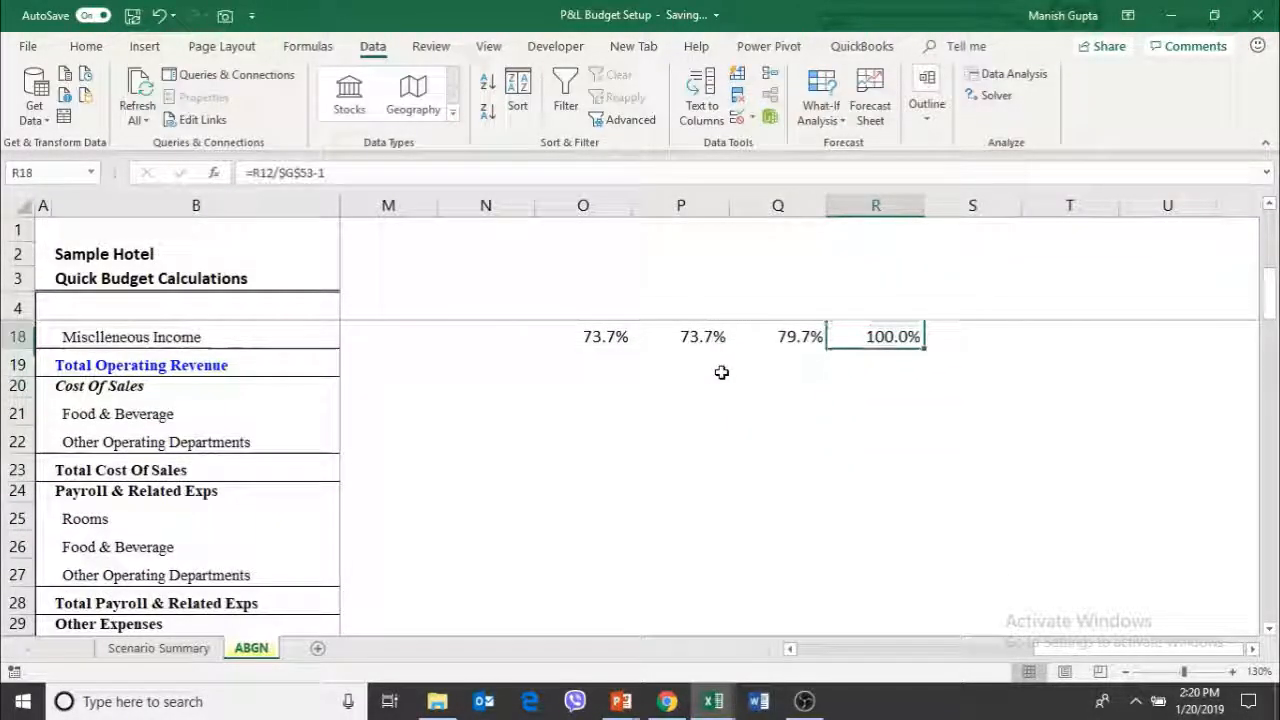
key(Down)
key(Down)
key(Down)
key(Down)
key(Down)
key(Down)
key(Down)
key(Down)
key(Down)
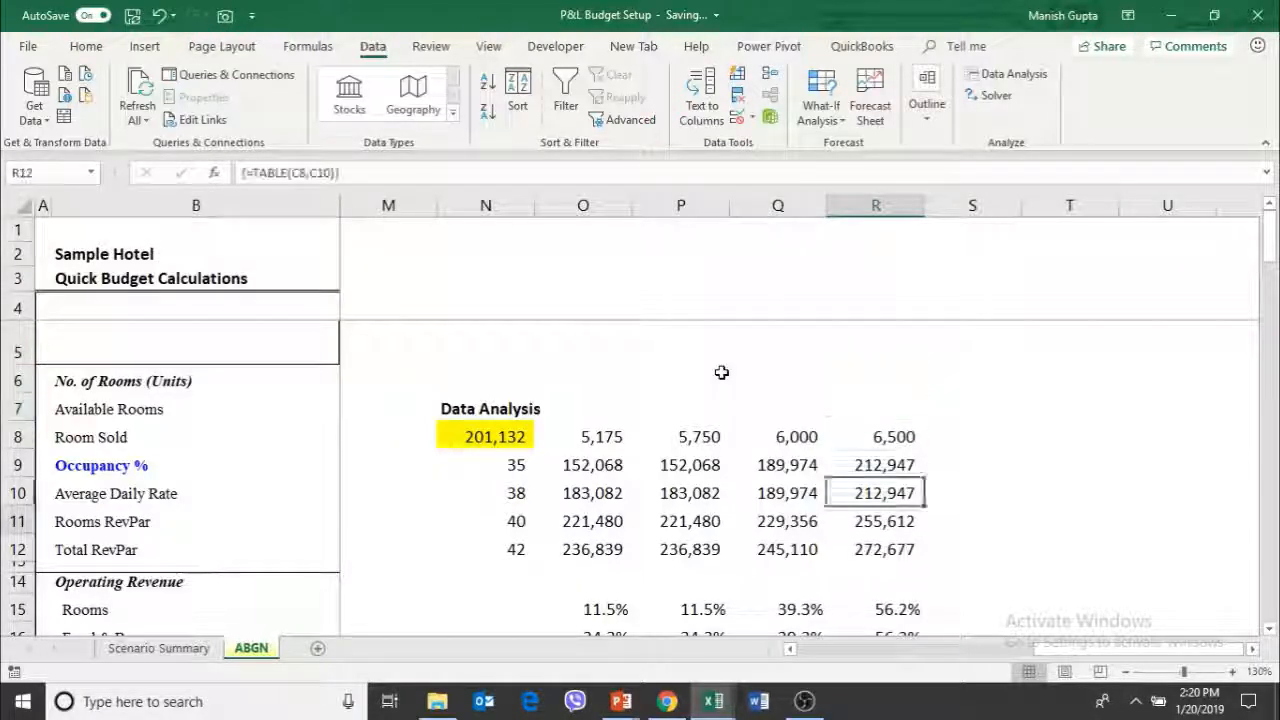
key(Up)
key(Up)
key(Up)
key(Down)
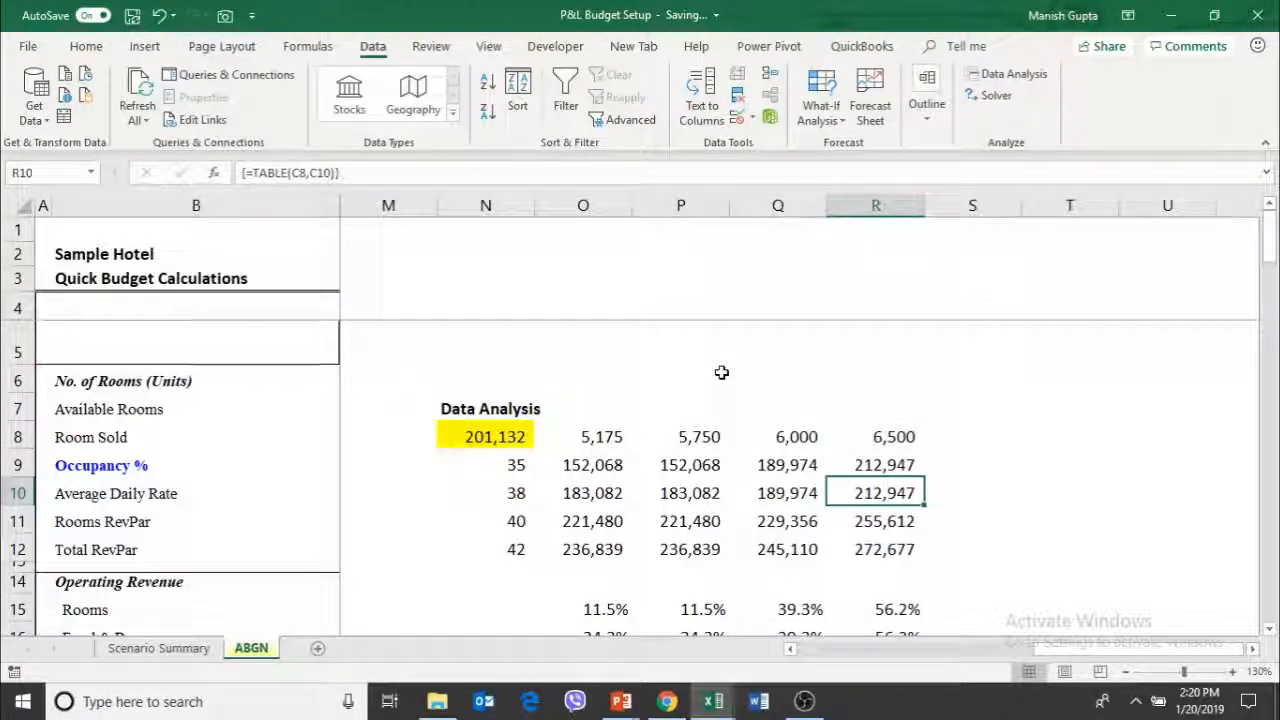
Compare the 6,500-room profits at rates 35 and 38, tracing them back to their average-rate and rooms-sold headers
key(Left)
key(Left)
key(Left)
key(Left)
key(Up)
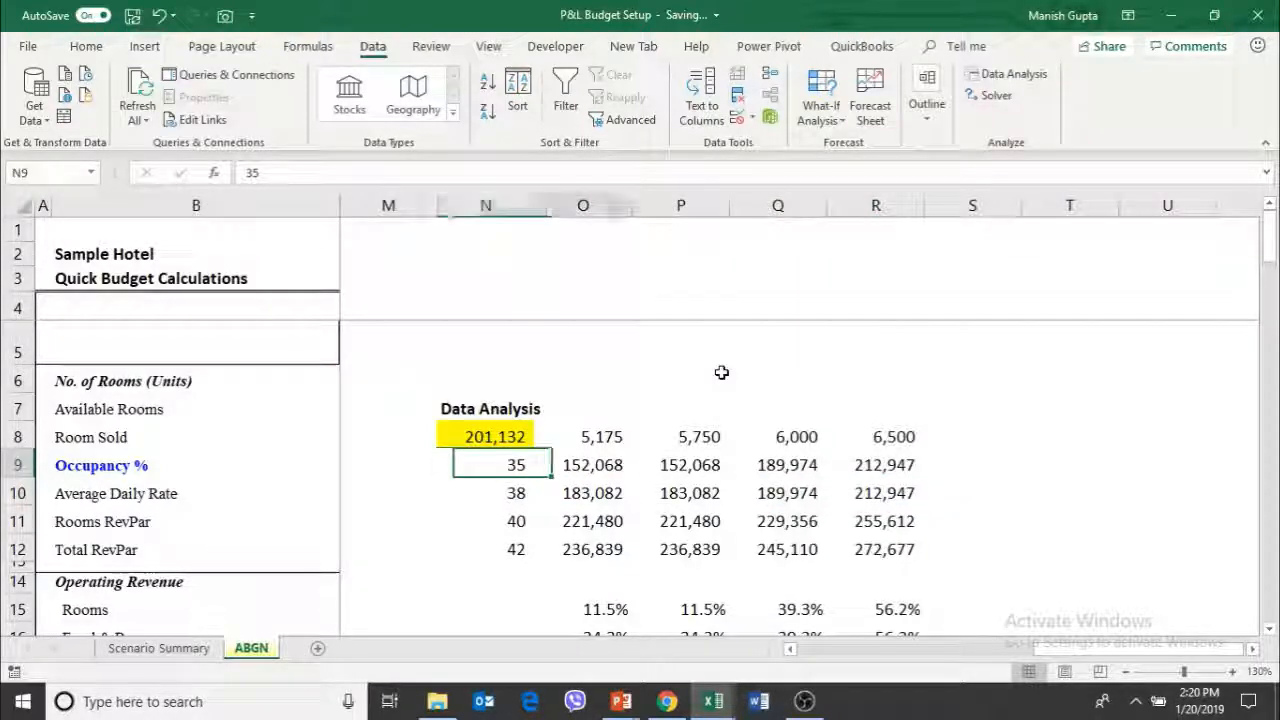
key(Right)
key(Right)
key(Right)
key(Right)
key(Up)
key(Down)
key(Down)
key(Up)
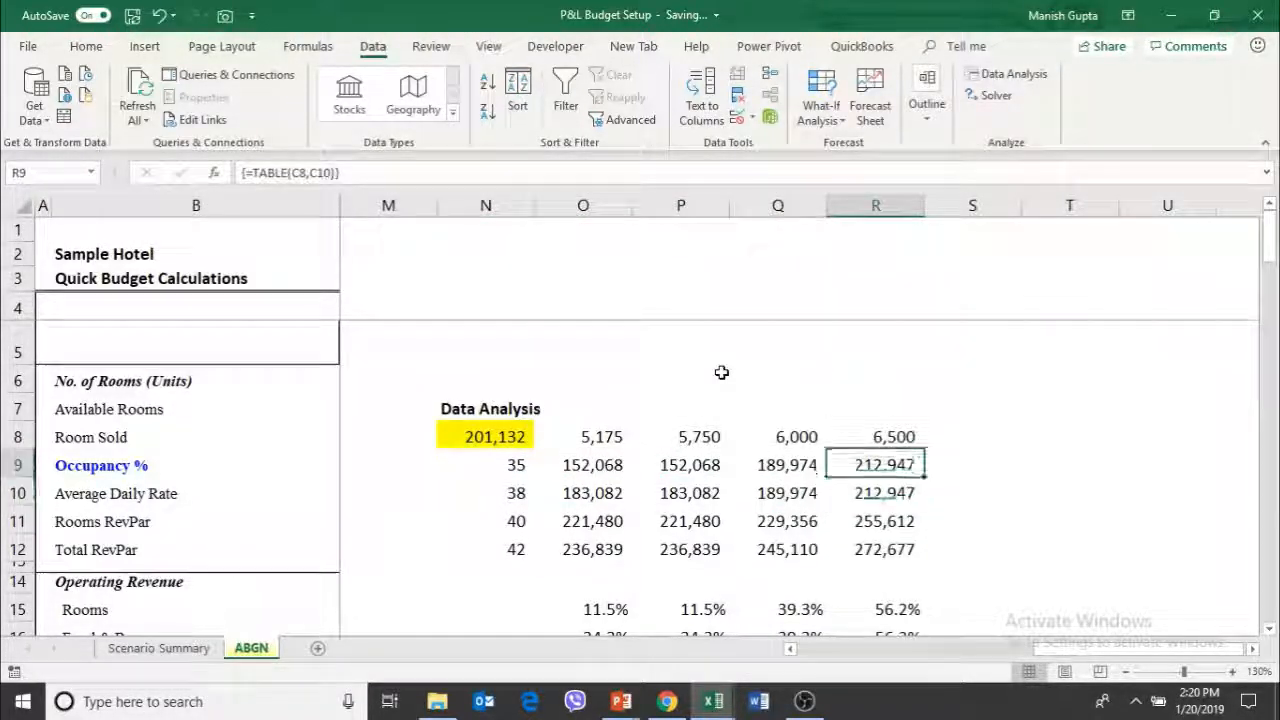
key(Down)
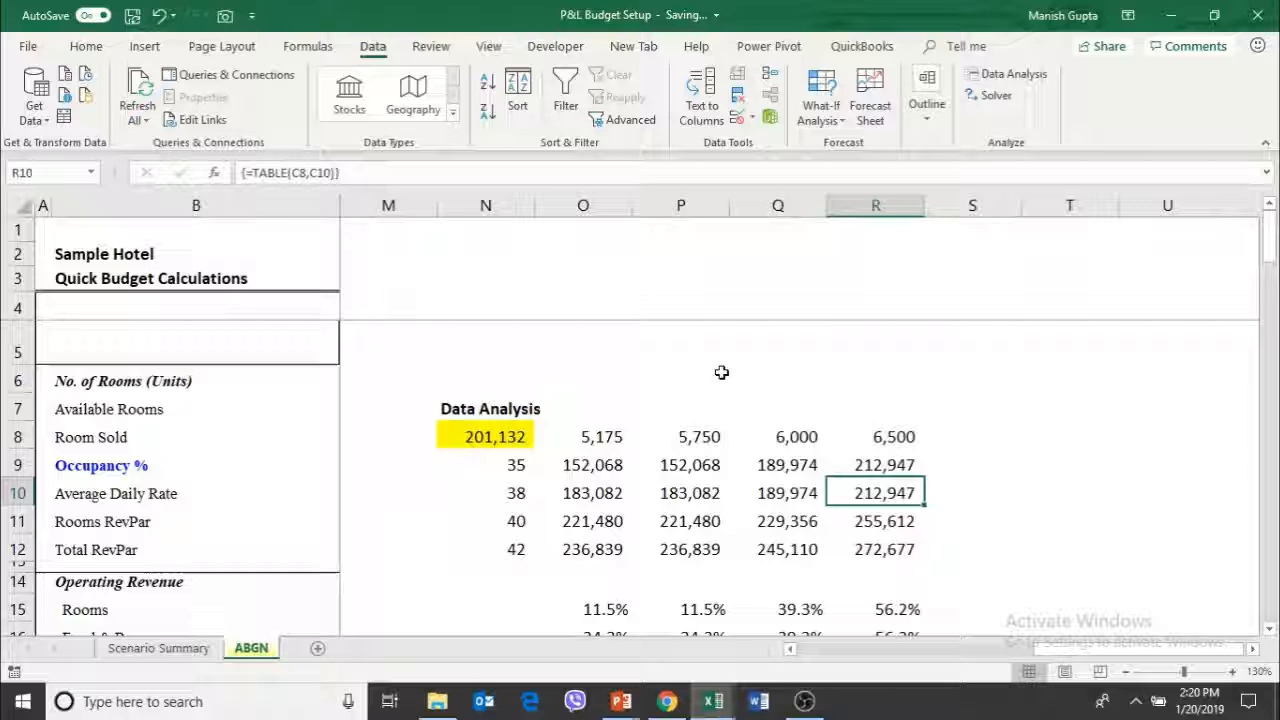